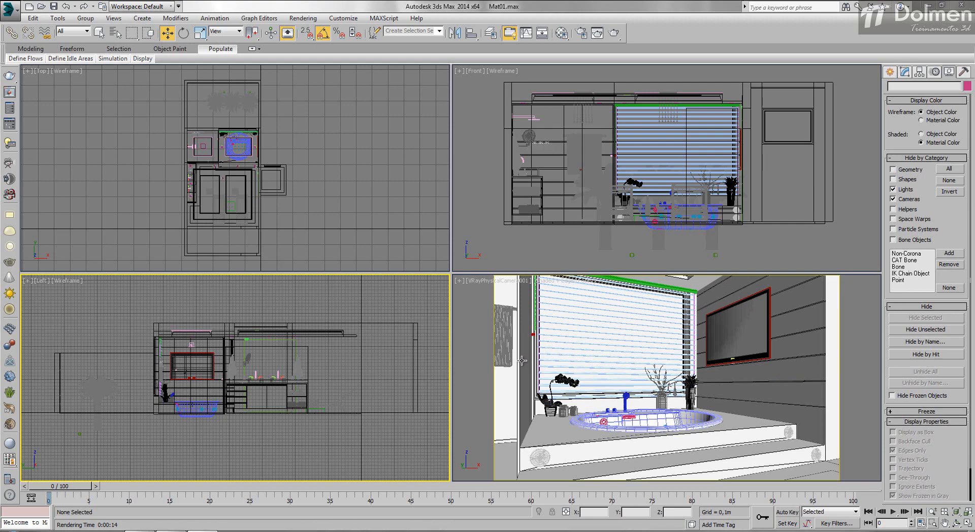
- Select the window glass behind the blinds and render the camera view
{"action": "left_click", "coordinate": [585, 328]}
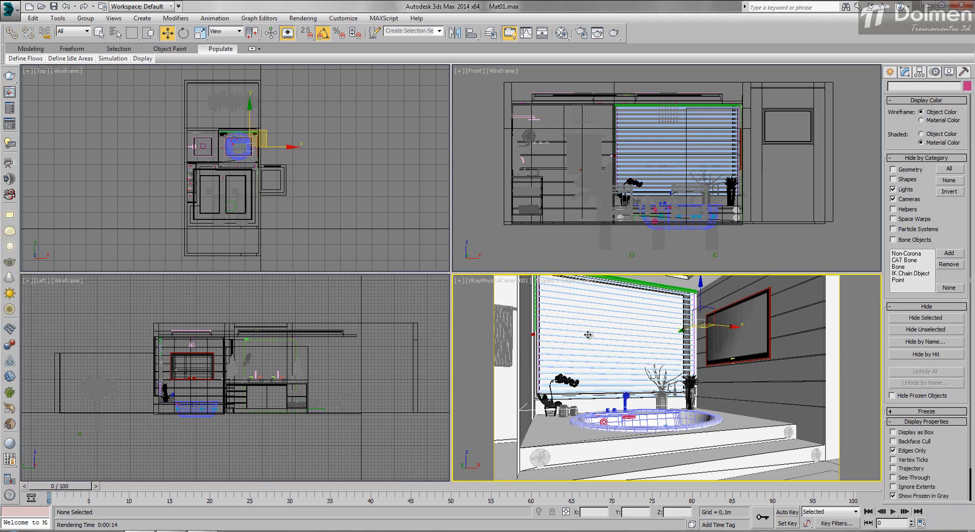
{"action": "left_click", "coordinate": [614, 34]}
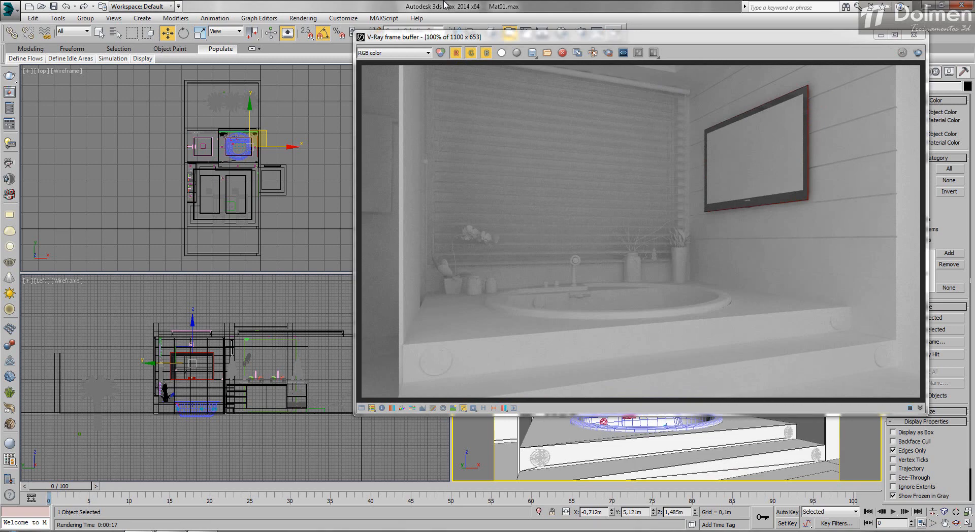
{"action": "left_click", "coordinate": [663, 44]}
{"action": "left_click_drag", "start_coordinate": [663, 43], "coordinate": [622, 73]}
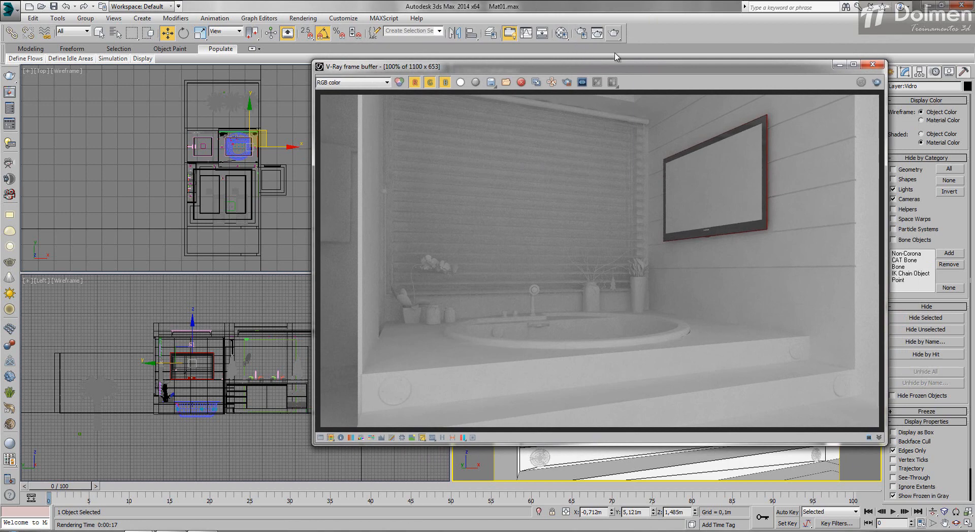
- Set the diffuse color of the second sample material, Material #2, to pure black
{"action": "left_click", "coordinate": [561, 32]}
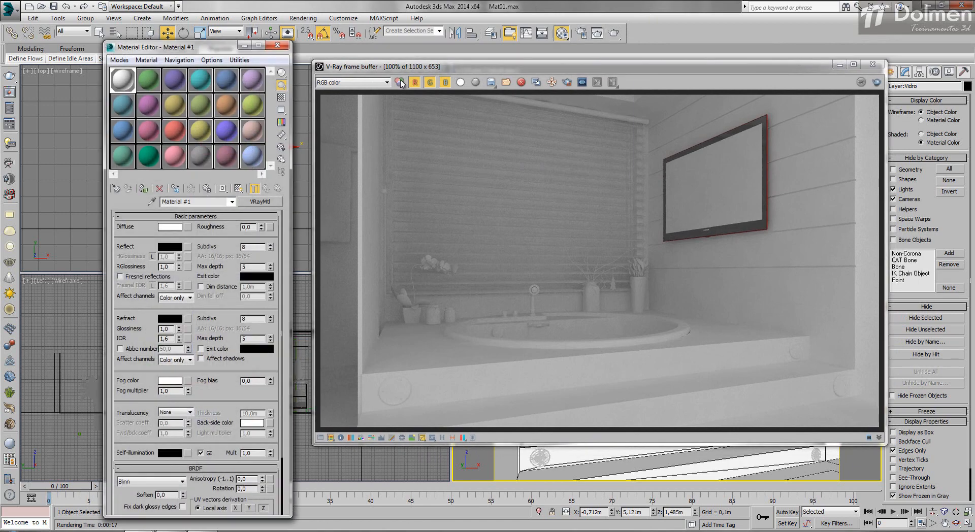
{"action": "left_click_drag", "start_coordinate": [214, 51], "coordinate": [185, 52]}
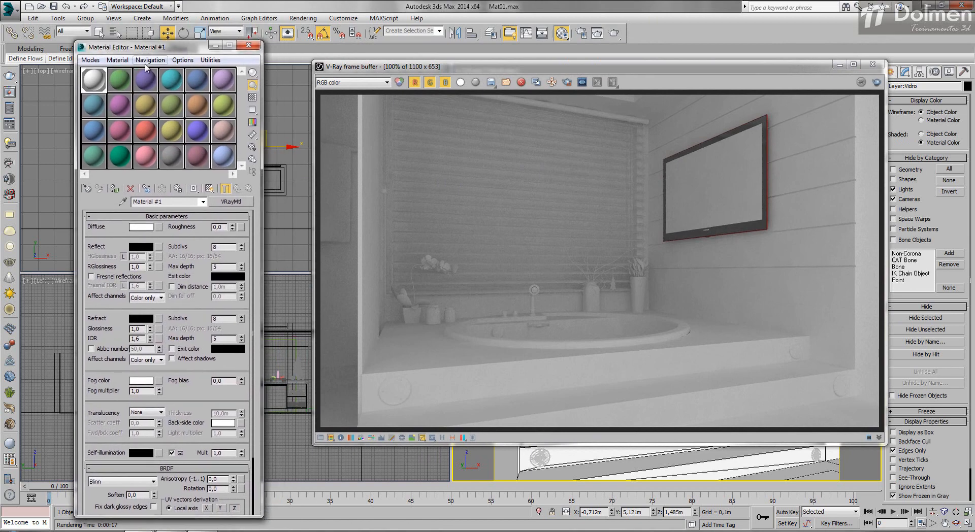
{"action": "left_click", "coordinate": [121, 83]}
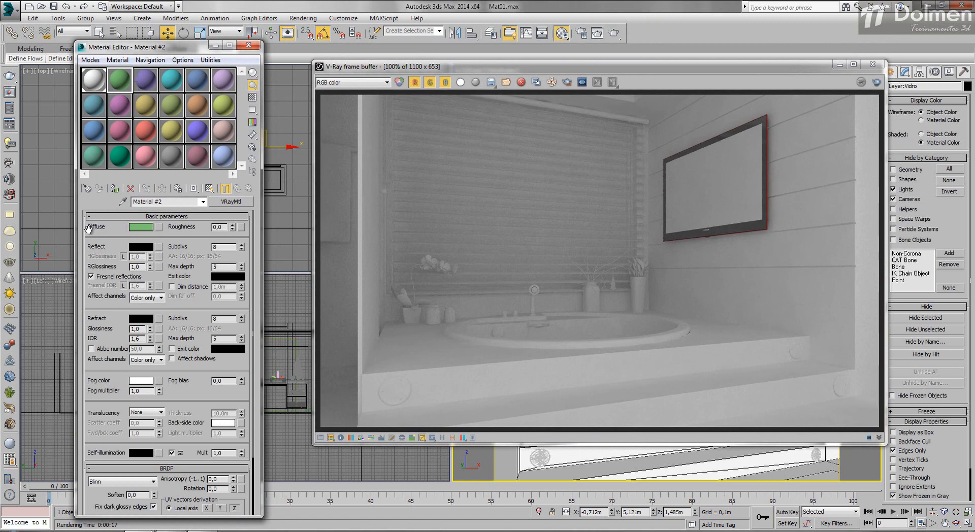
{"action": "left_click", "coordinate": [140, 227]}
{"action": "left_click_drag", "start_coordinate": [236, 102], "coordinate": [243, 148]}
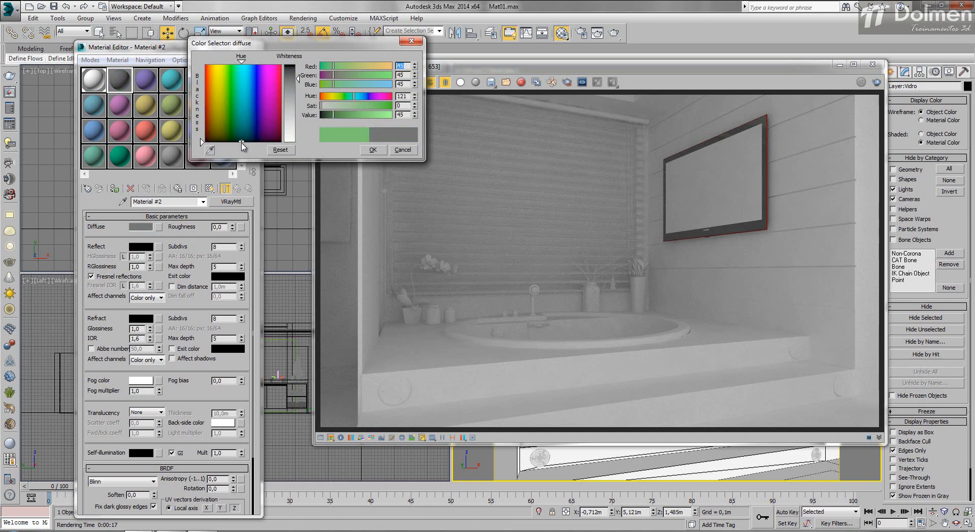
{"action": "left_click_drag", "start_coordinate": [298, 79], "coordinate": [301, 62]}
{"action": "left_click", "coordinate": [376, 150]}
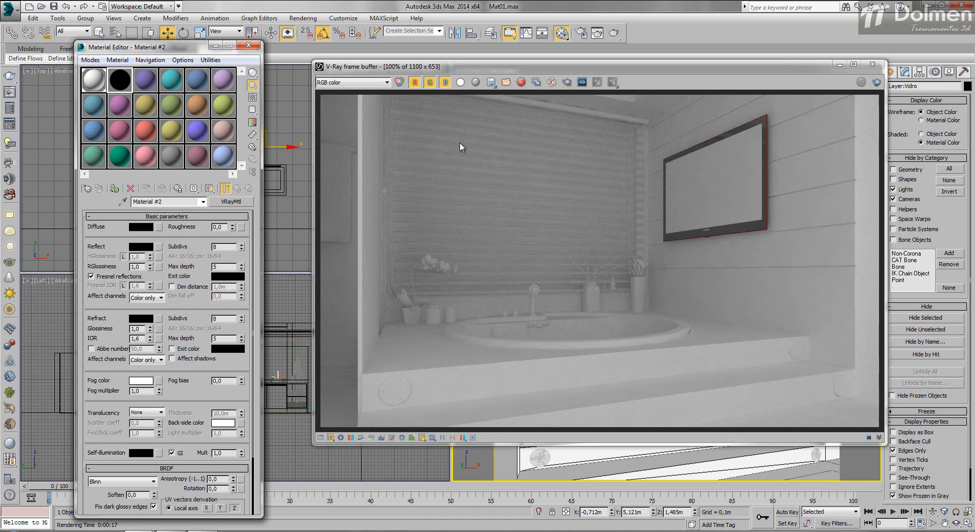
- Set the material's reflection to pure white and unlock its Fresnel IOR, setting it to 2,2
{"action": "left_click", "coordinate": [137, 248]}
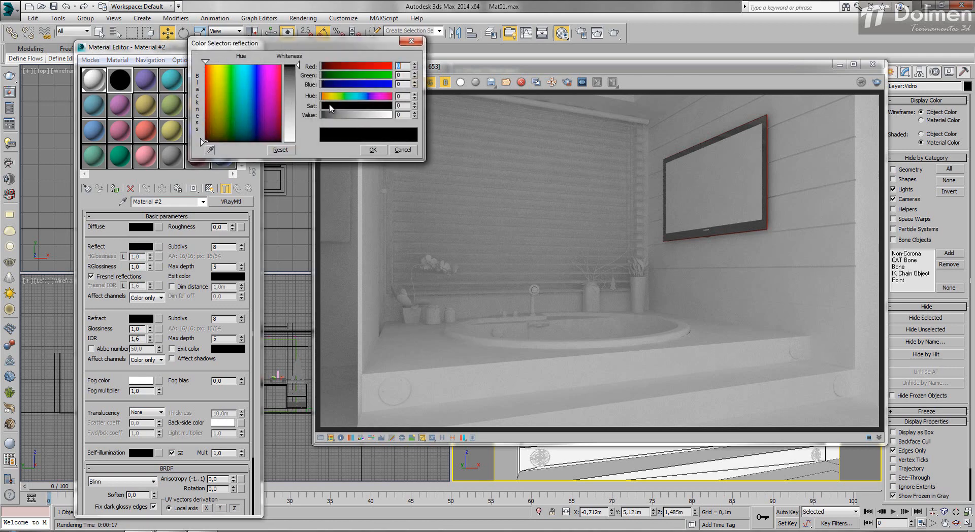
{"action": "left_click_drag", "start_coordinate": [298, 86], "coordinate": [302, 147]}
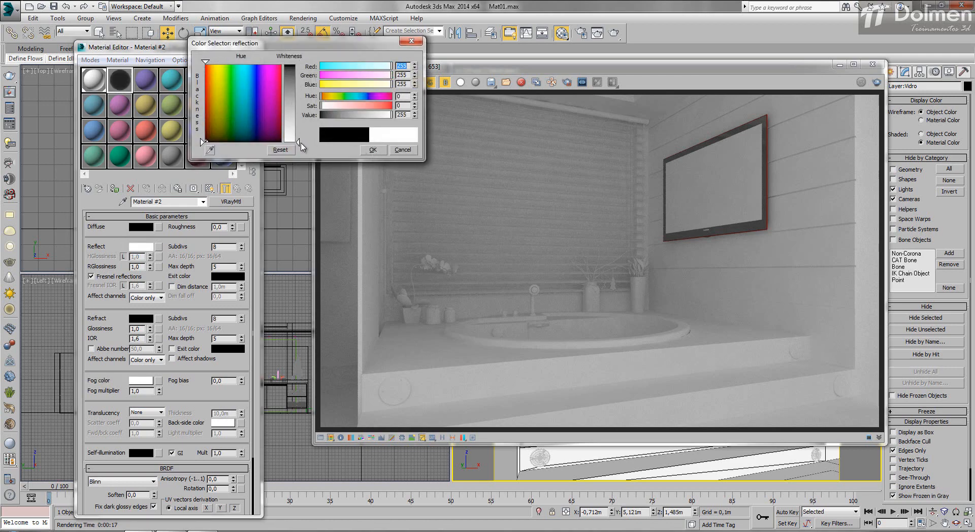
{"action": "left_click", "coordinate": [373, 149]}
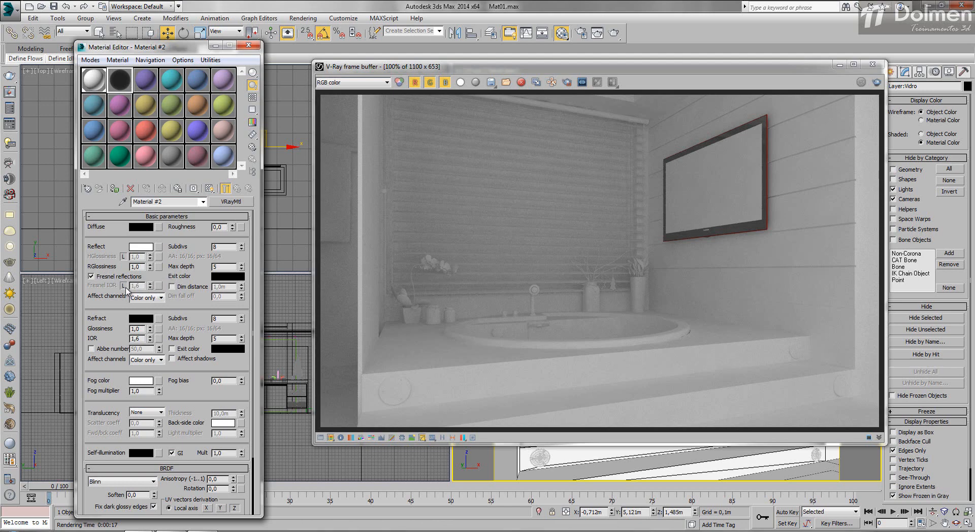
{"action": "left_click", "coordinate": [125, 285]}
{"action": "left_click", "coordinate": [151, 284]}
{"action": "left_click", "coordinate": [150, 284]}
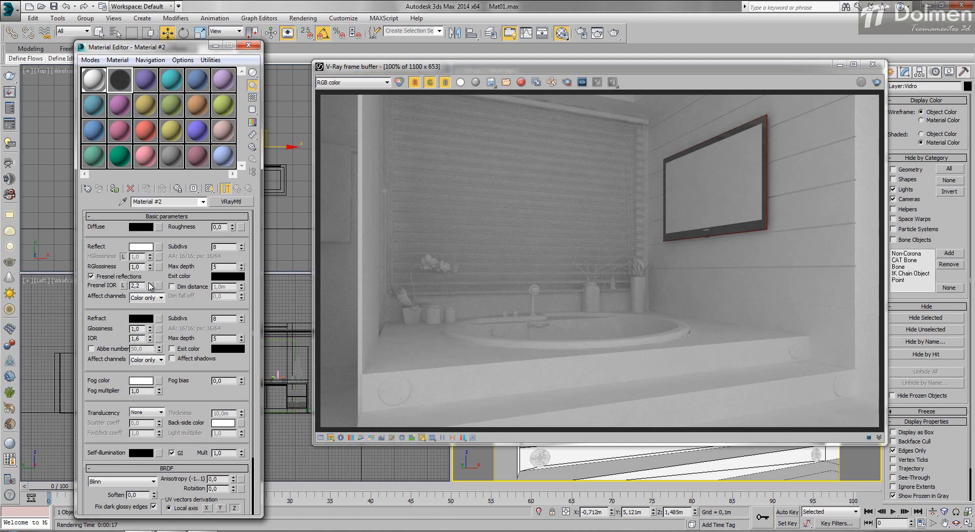
{"action": "left_click", "coordinate": [150, 284]}
- Render the camera view to check the reflective material on the window glass
{"action": "left_click_drag", "start_coordinate": [791, 73], "coordinate": [414, 72]}
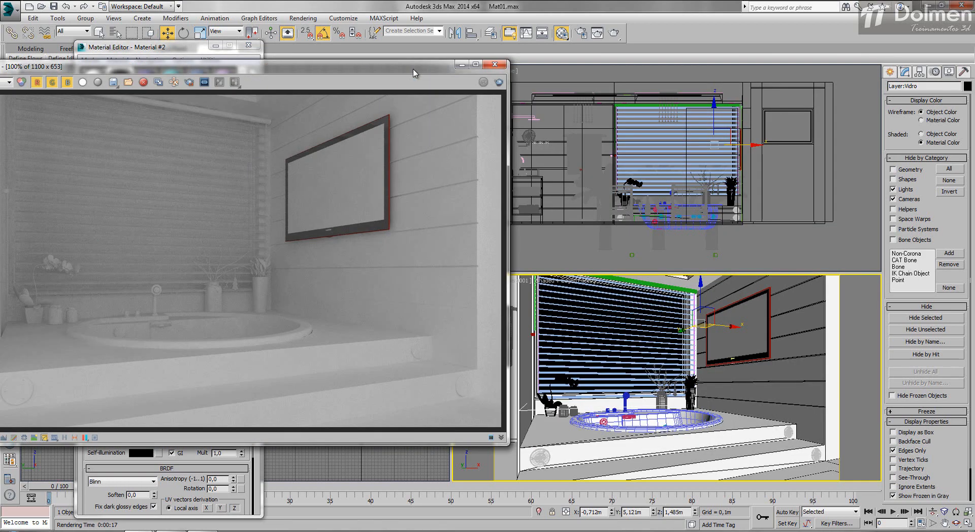
{"action": "left_click", "coordinate": [614, 33]}
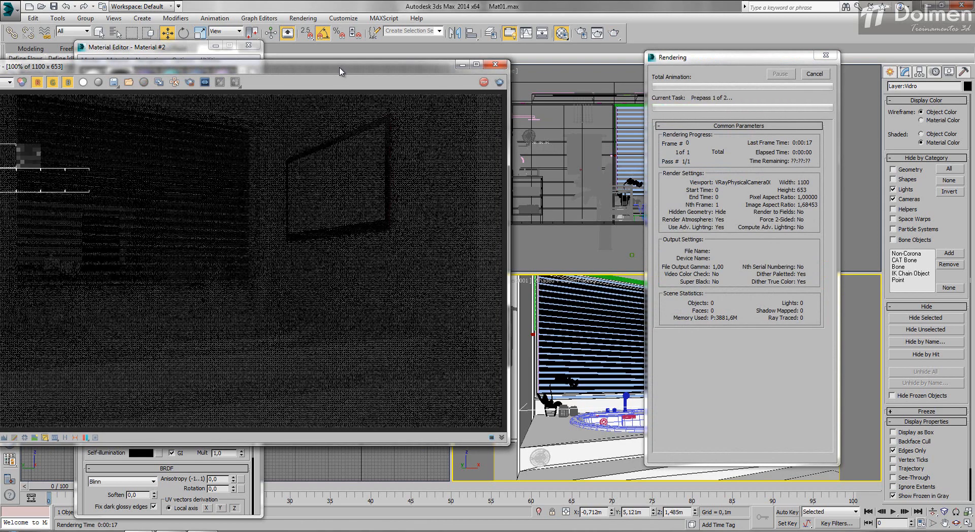
{"action": "left_click_drag", "start_coordinate": [340, 70], "coordinate": [698, 81]}
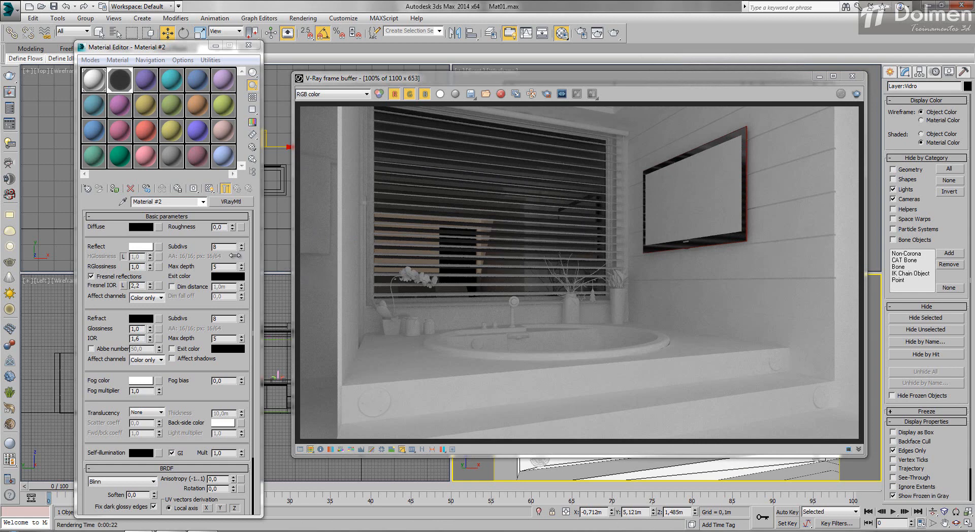
- Set the glass material's refraction color to pure white
{"action": "left_click", "coordinate": [142, 320]}
{"action": "left_click_drag", "start_coordinate": [295, 133], "coordinate": [296, 142]}
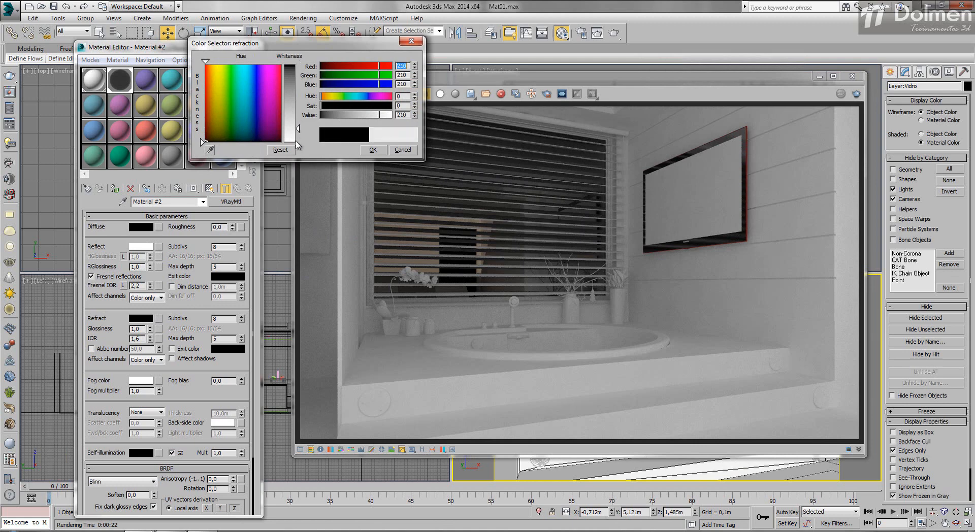
{"action": "left_click", "coordinate": [371, 150]}
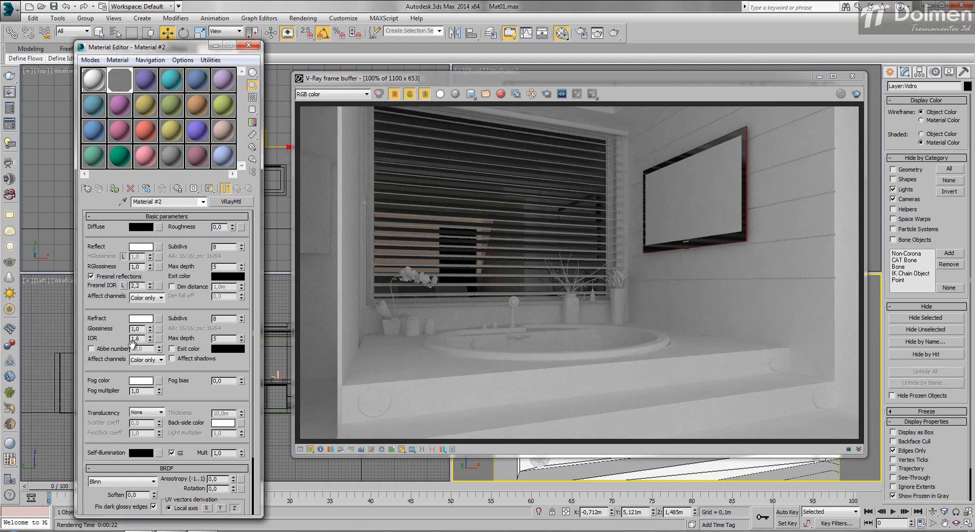
- Set the refraction IOR to 1,53 and make the refraction affect shadows and all channels
{"action": "left_click_drag", "start_coordinate": [136, 338], "coordinate": [145, 337]}
{"action": "type", "text": "53"}
{"action": "key", "text": "Return"}
{"action": "left_click", "coordinate": [192, 362]}
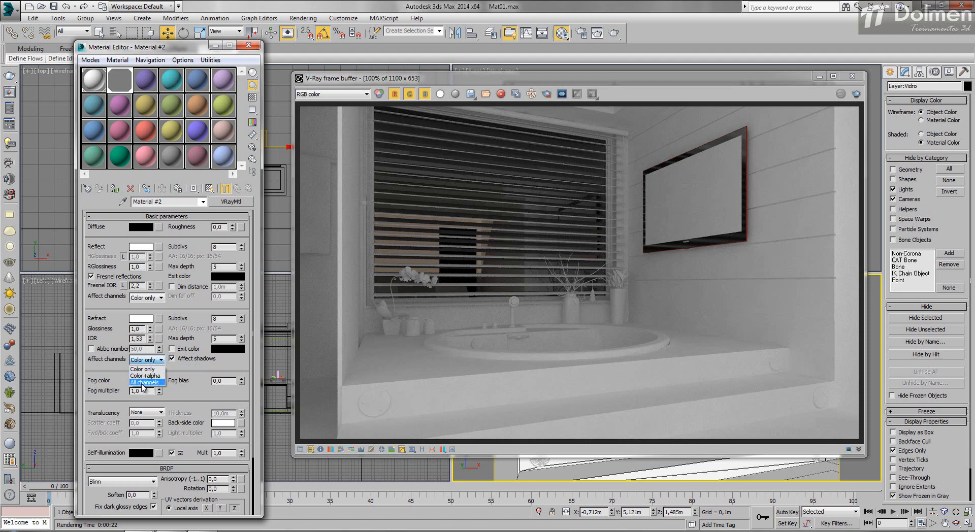
{"action": "left_click", "coordinate": [143, 382]}
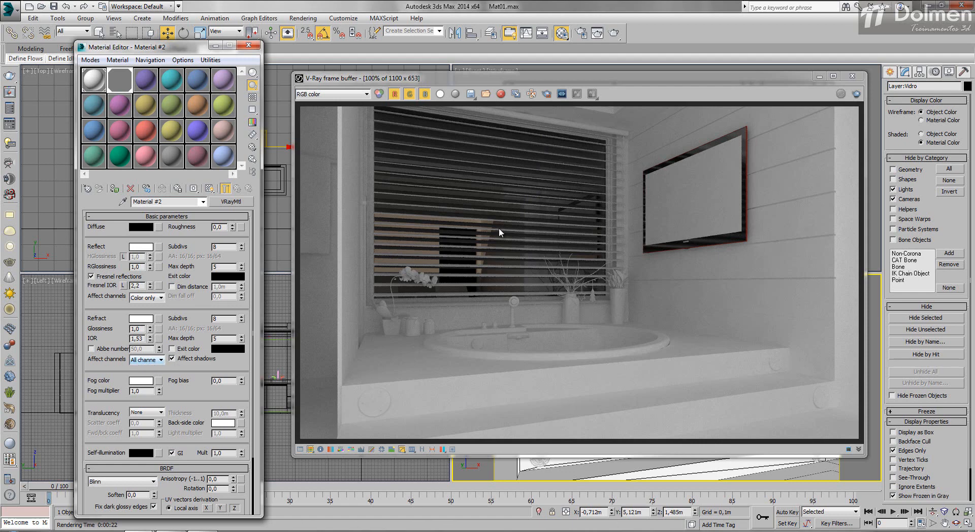
- Render the view again to check the transparent glass and close the render and material windows
{"action": "left_click", "coordinate": [856, 96]}
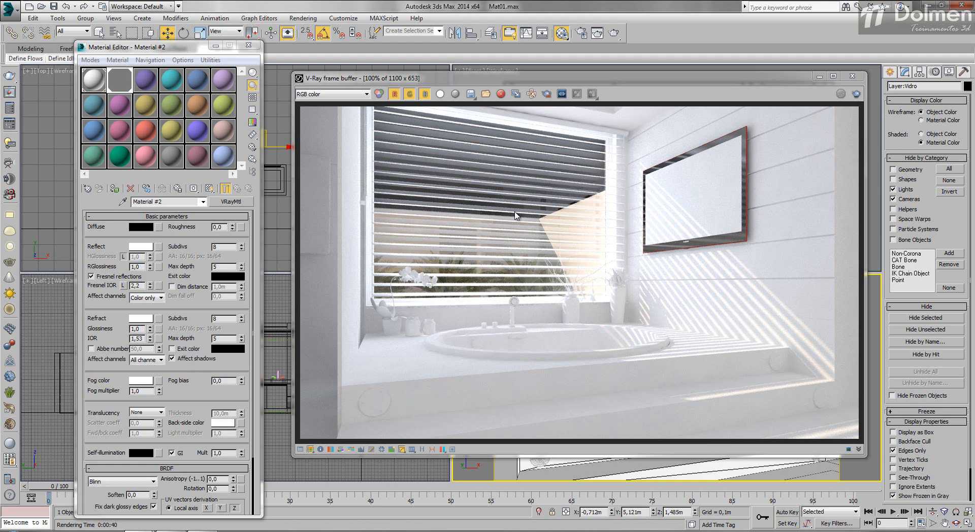
{"action": "left_click", "coordinate": [852, 77]}
{"action": "left_click", "coordinate": [248, 45]}
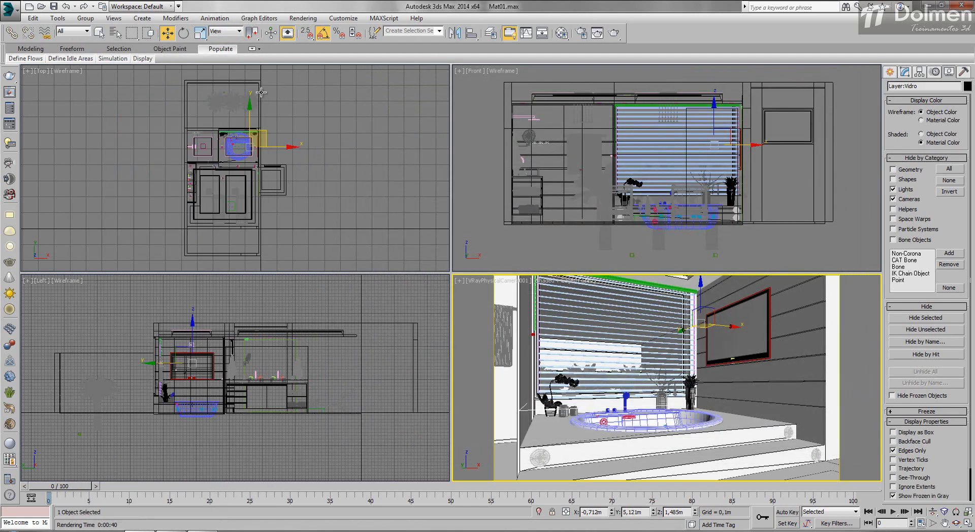
- Unhide the lights and show the parameters of the plane light outside the bathtub window
{"action": "left_click", "coordinate": [906, 191]}
{"action": "scroll", "coordinate": [243, 130], "scroll_direction": "up", "scroll_amount": 5}
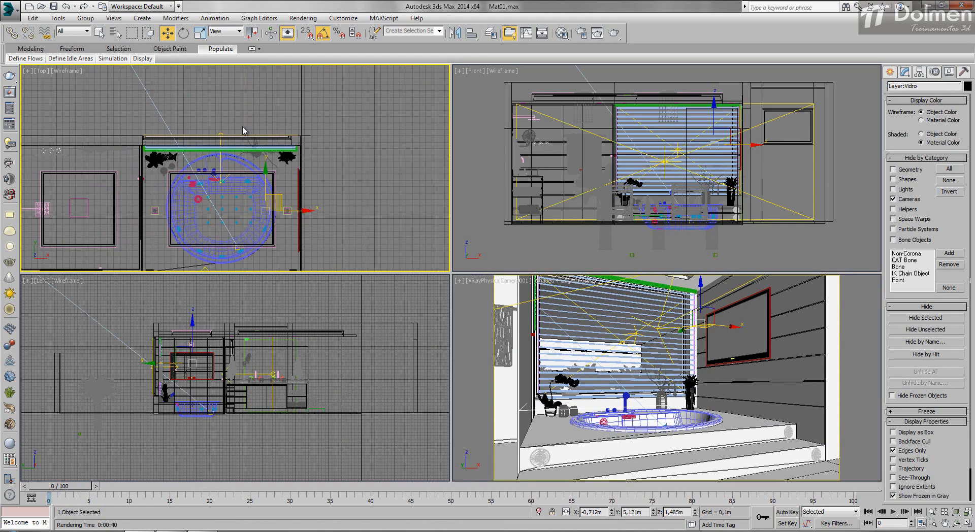
{"action": "left_click", "coordinate": [223, 134]}
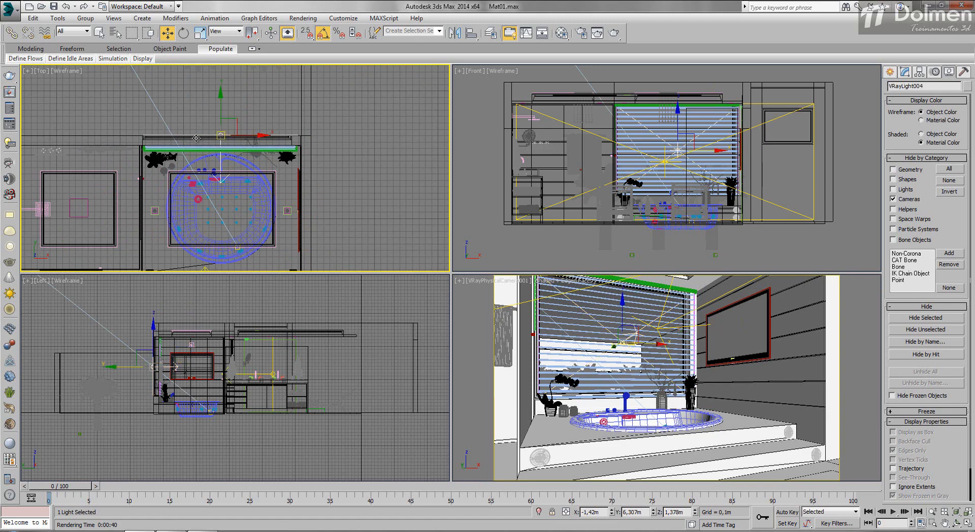
{"action": "left_click", "coordinate": [905, 72]}
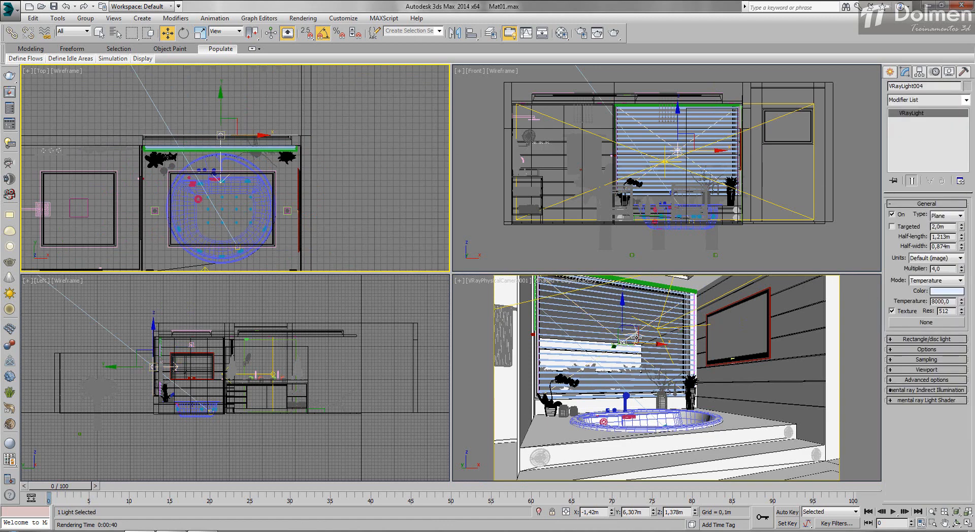
- Render the camera view again, hide the lights and close the finished render
{"action": "left_click", "coordinate": [636, 336]}
{"action": "left_click", "coordinate": [614, 33]}
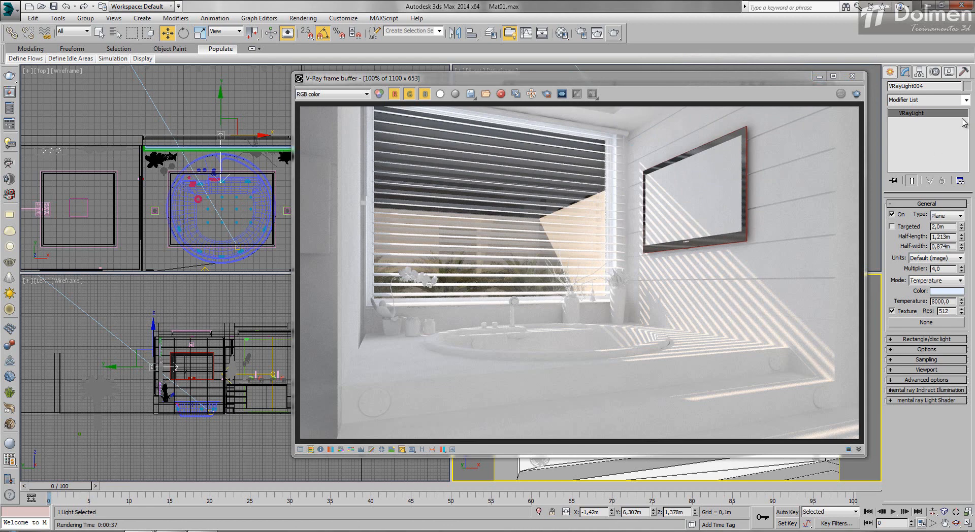
{"action": "left_click", "coordinate": [949, 71]}
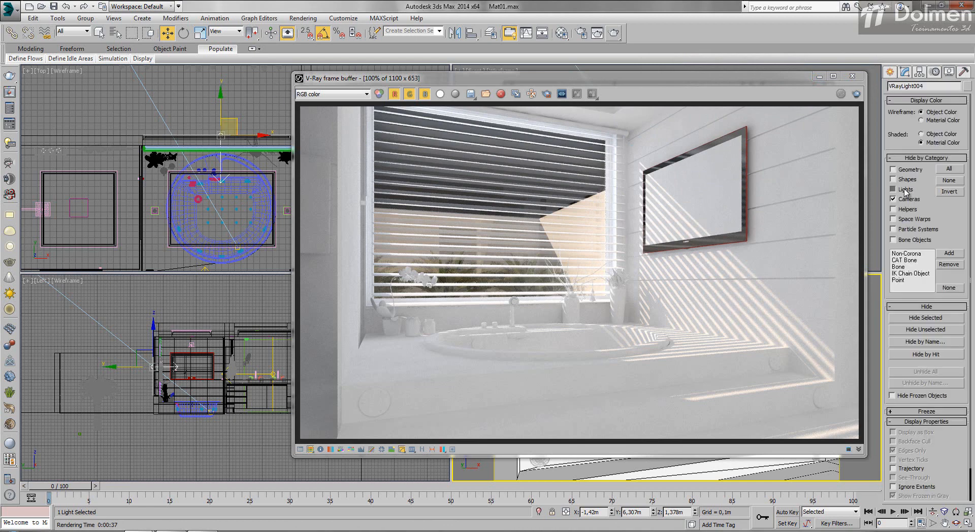
{"action": "left_click", "coordinate": [893, 189]}
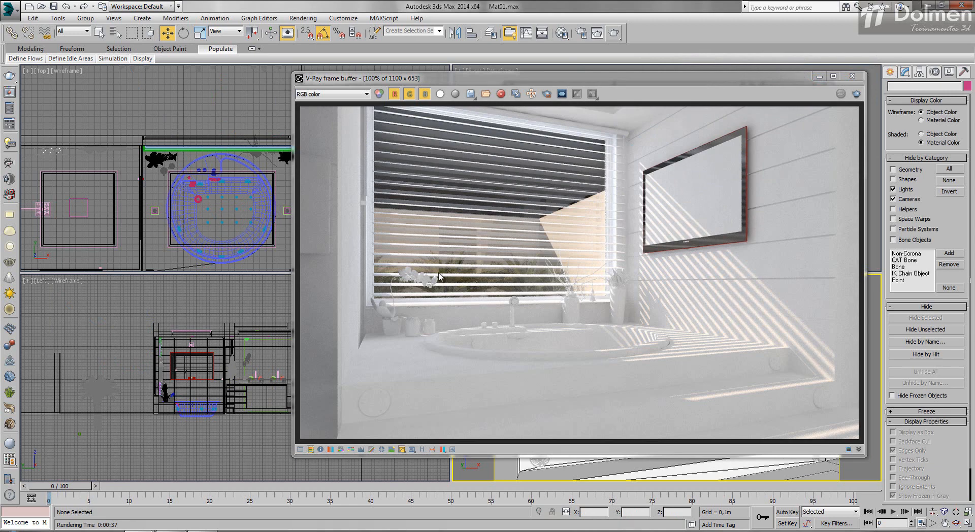
{"action": "left_click", "coordinate": [853, 76]}
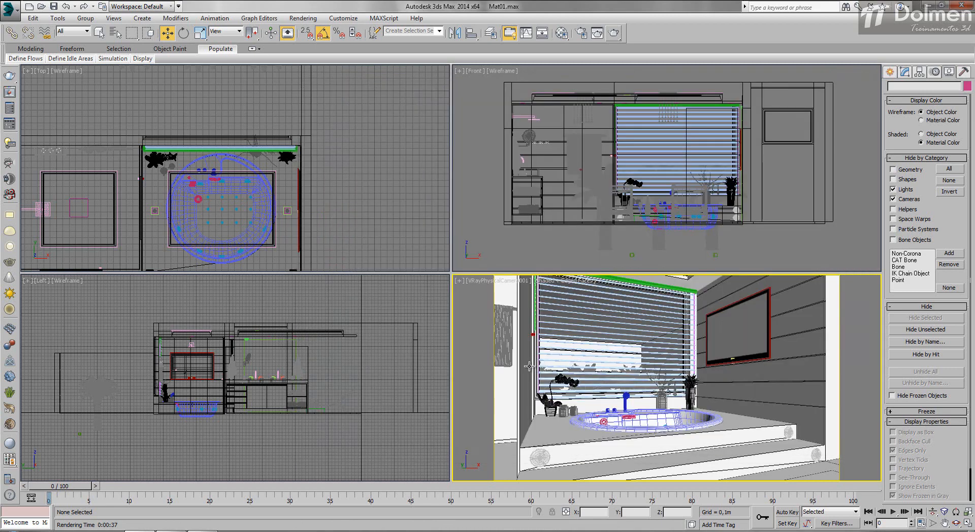
- Switch the camera viewport to VRayPhysicalCamera002 and render it
{"action": "right_click", "coordinate": [668, 362]}
{"action": "left_click", "coordinate": [519, 363]}
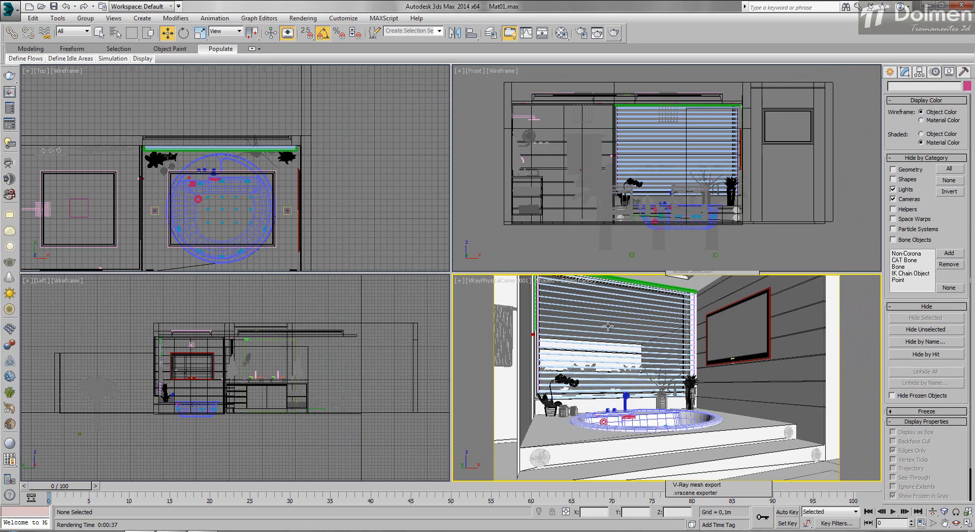
{"action": "key", "text": "c"}
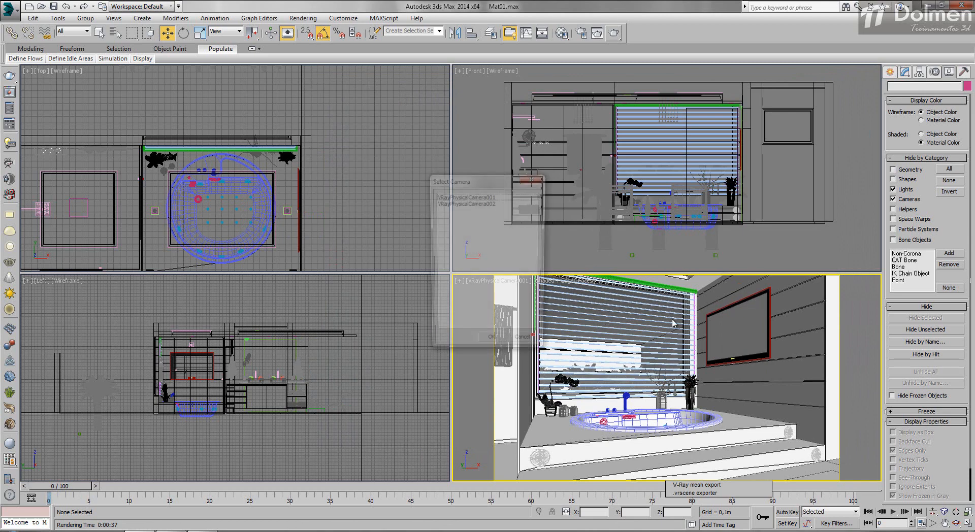
{"action": "double_click", "coordinate": [504, 203]}
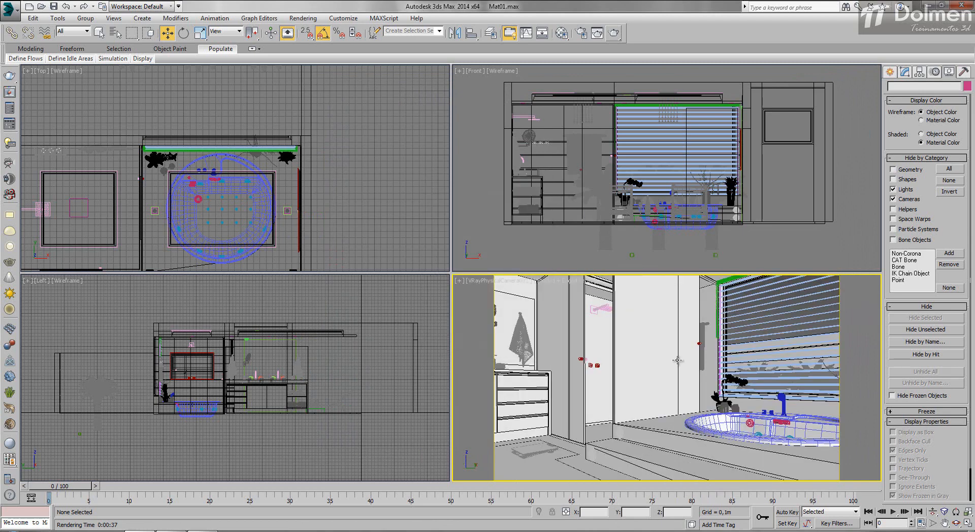
{"action": "left_click", "coordinate": [615, 33]}
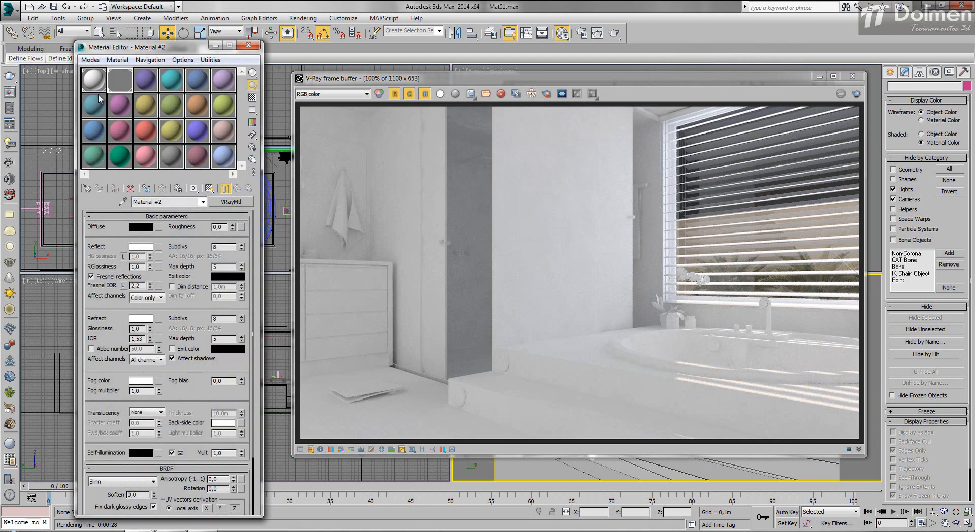
- Copy the glass material to a third sample slot and assign it to the shower glass panel, renaming it Material #2erre
{"action": "left_click_drag", "start_coordinate": [120, 84], "coordinate": [142, 81]}
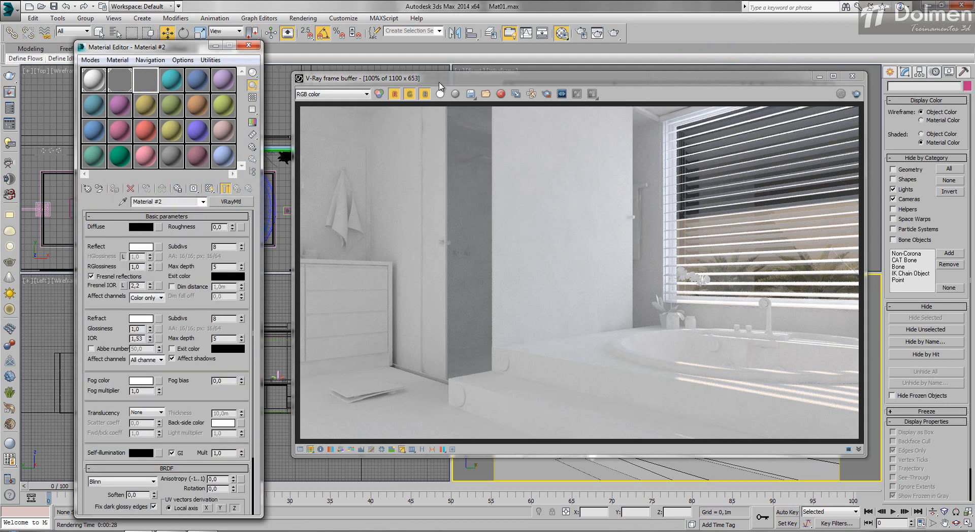
{"action": "left_click_drag", "start_coordinate": [440, 83], "coordinate": [520, 414]}
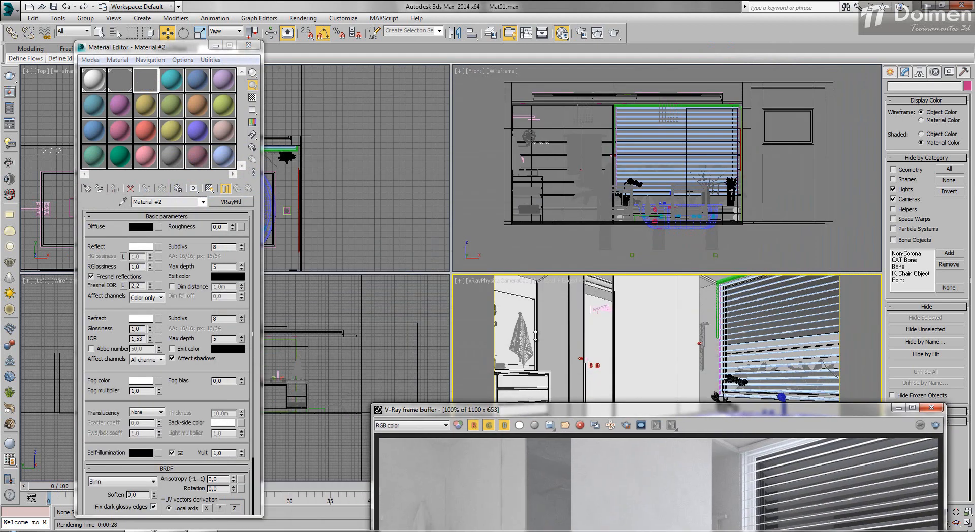
{"action": "left_click", "coordinate": [552, 313]}
{"action": "left_click", "coordinate": [115, 189]}
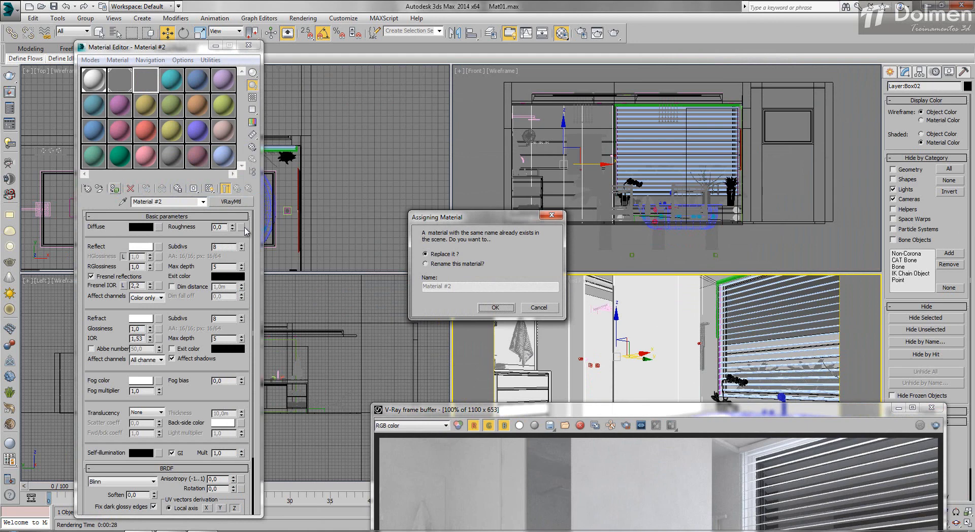
{"action": "left_click", "coordinate": [452, 265]}
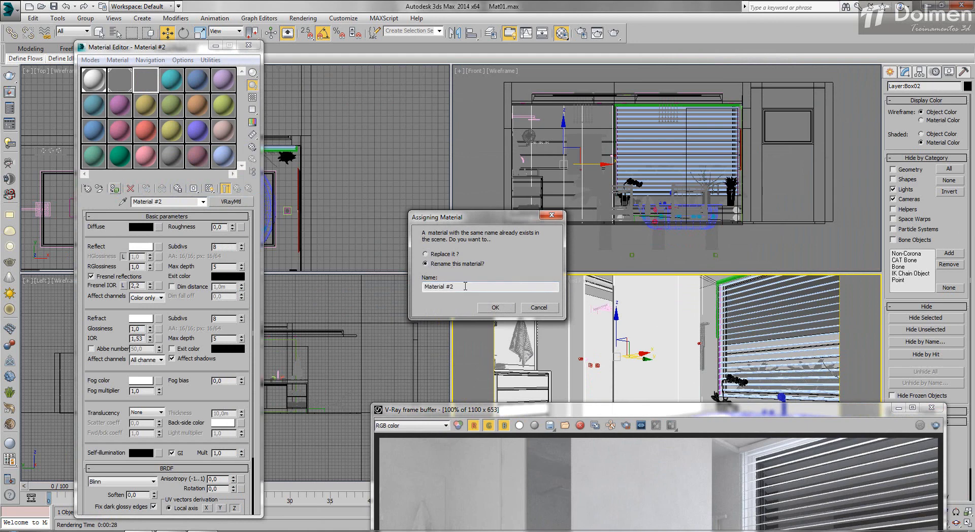
{"action": "type", "text": "erre"}
{"action": "left_click", "coordinate": [492, 308]}
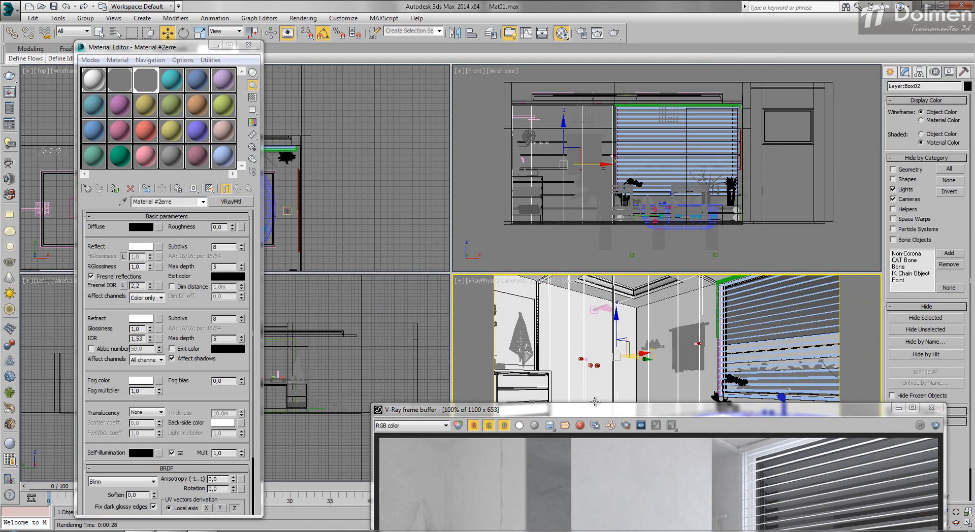
- Render only a region around the shower enclosure to test its new glass
{"action": "left_click_drag", "start_coordinate": [596, 414], "coordinate": [518, 56]}
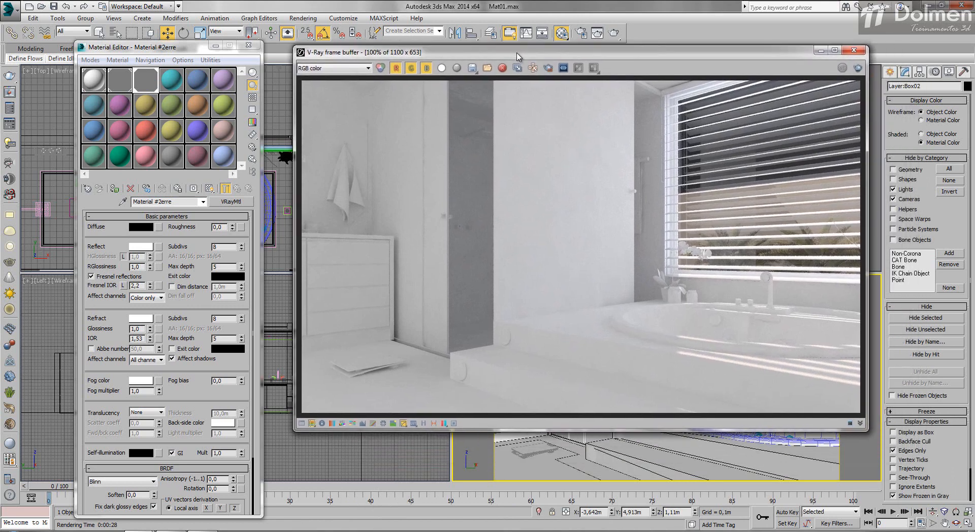
{"action": "left_click", "coordinate": [548, 68]}
{"action": "left_click_drag", "start_coordinate": [369, 80], "coordinate": [641, 366]}
{"action": "left_click", "coordinate": [858, 67]}
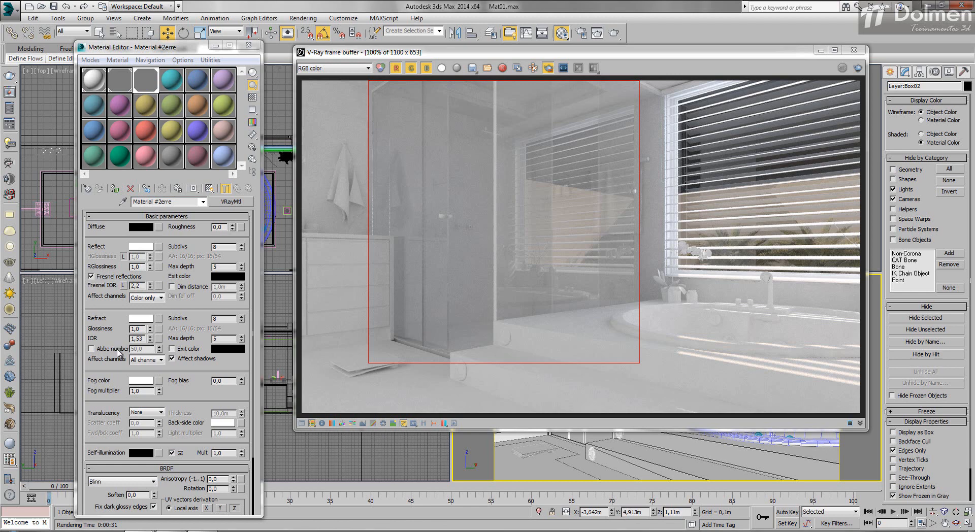
- Close the Material Editor and unhide the lights with the whole building in the top view
{"action": "left_click", "coordinate": [249, 45]}
{"action": "middle_click_drag", "start_coordinate": [166, 267], "coordinate": [139, 252]}
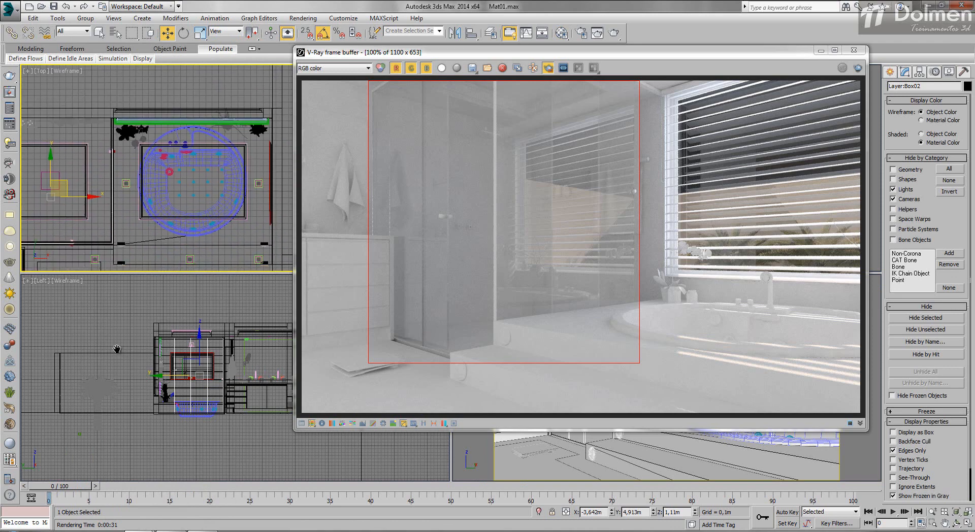
{"action": "middle_click_drag", "start_coordinate": [117, 350], "coordinate": [118, 350]}
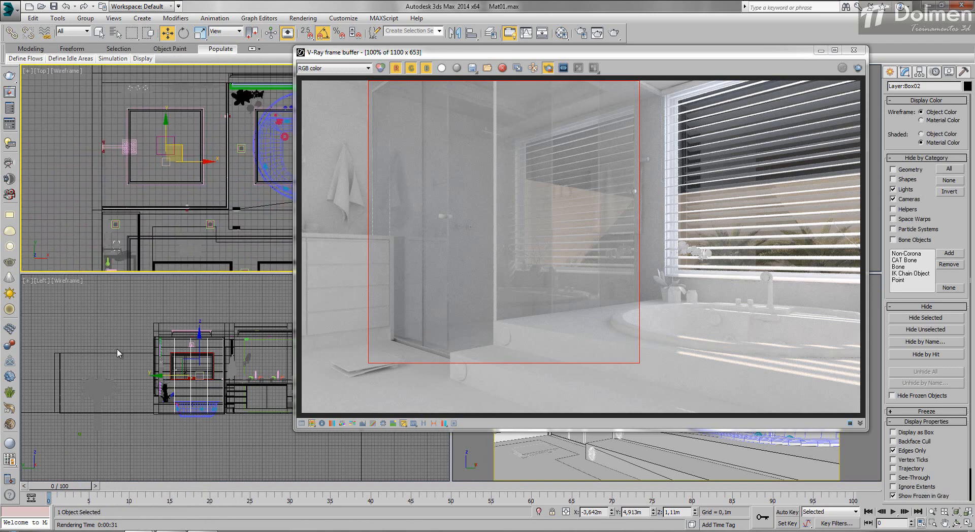
{"action": "scroll", "coordinate": [155, 157], "scroll_direction": "down", "scroll_amount": 8}
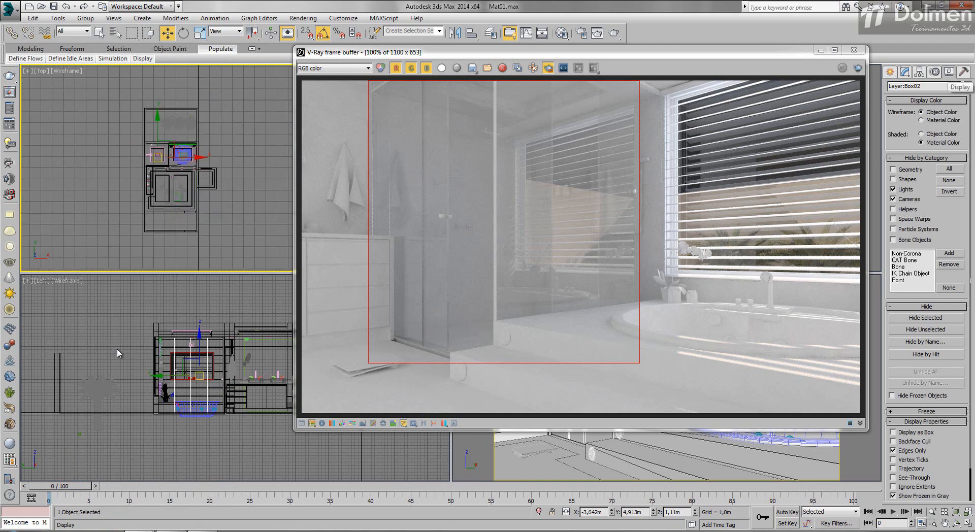
{"action": "key", "text": "shift+l"}
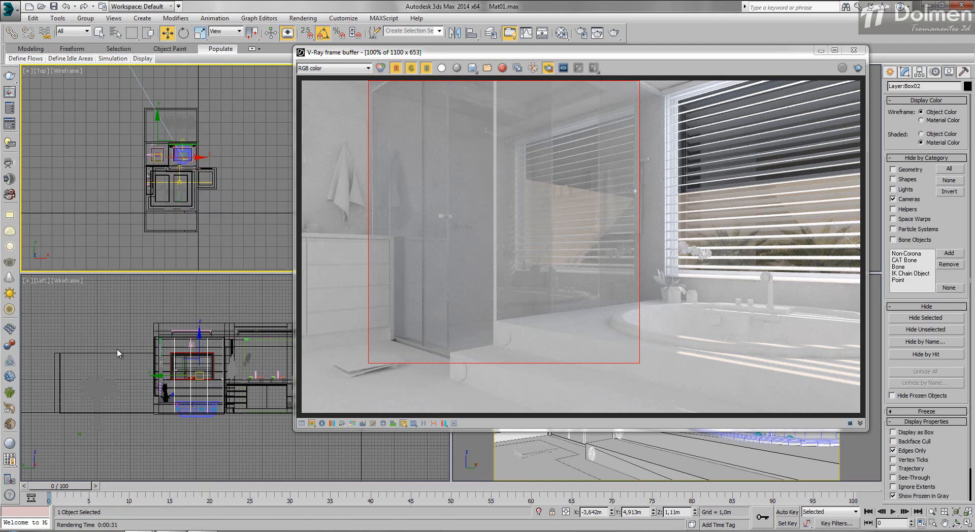
- Move VRaySun001 along X to about 3.4 m in the top view and render a region covering the shower and part of the bathtub
{"action": "middle_click_drag", "start_coordinate": [155, 156], "coordinate": [127, 202]}
{"action": "scroll", "coordinate": [126, 202], "scroll_direction": "down", "scroll_amount": 2}
{"action": "left_click", "coordinate": [132, 112]}
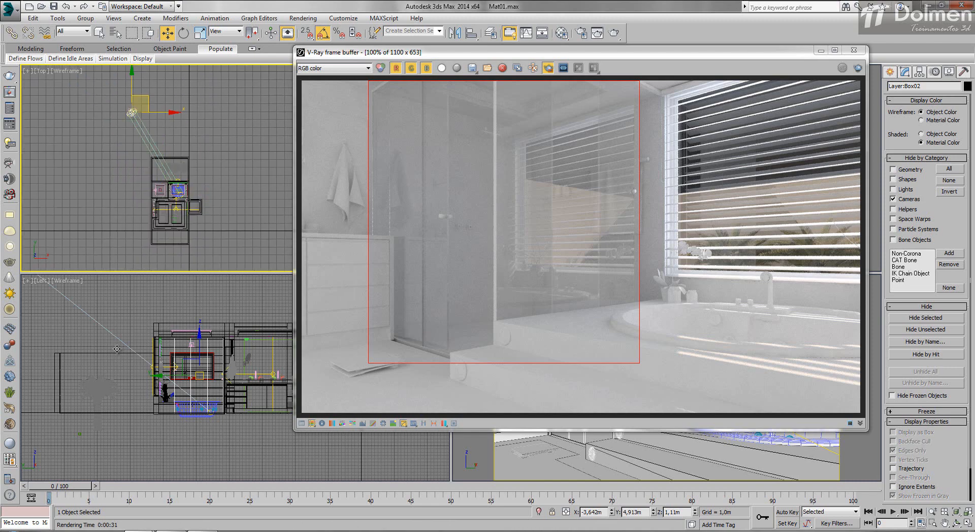
{"action": "left_click_drag", "start_coordinate": [160, 112], "coordinate": [244, 112]}
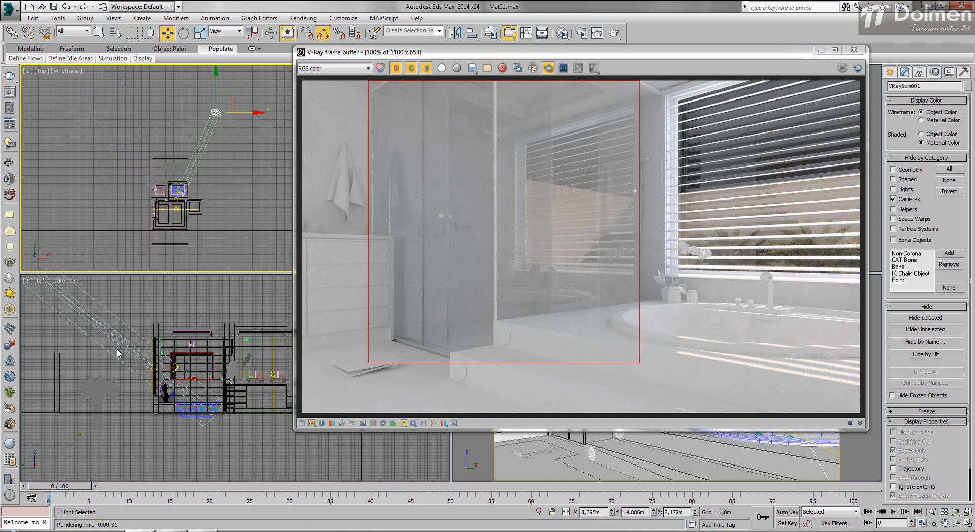
{"action": "mouse_move", "coordinate": [674, 81]}
{"action": "left_mouse_down"}
{"action": "mouse_move", "coordinate": [464, 352]}
{"action": "mouse_move", "coordinate": [371, 374]}
{"action": "left_mouse_up"}
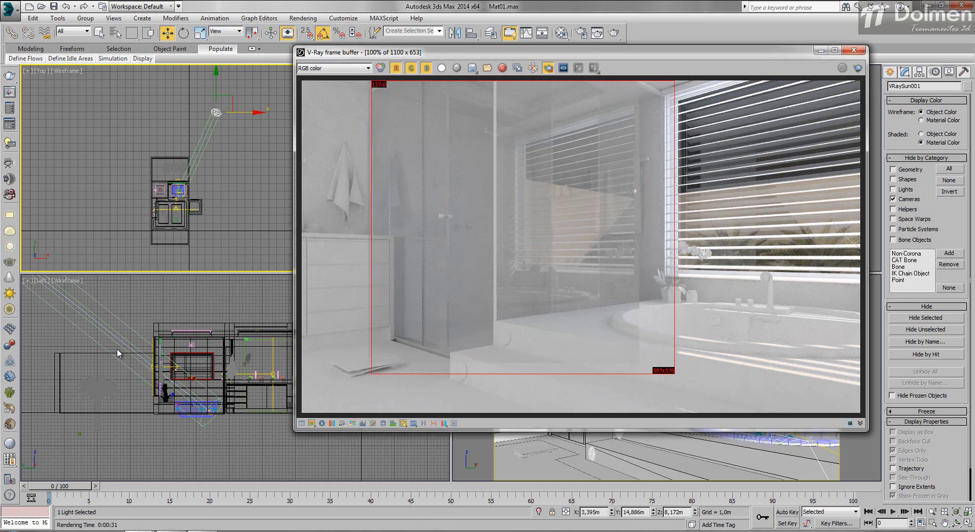
{"action": "left_click", "coordinate": [858, 68]}
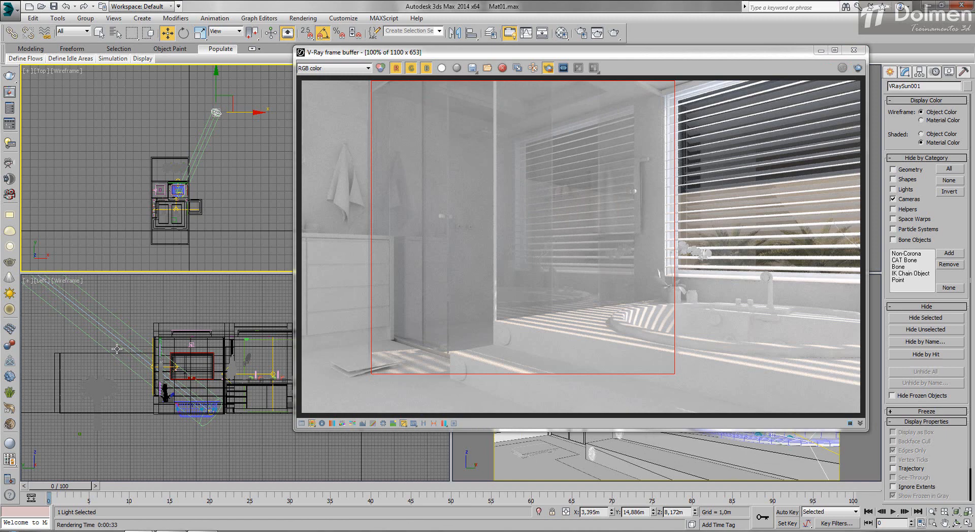
- Move VRayLight005 along X to about -3.3 m in the top view and hide the lights
{"action": "scroll", "coordinate": [116, 348], "scroll_direction": "up", "scroll_amount": 9}
{"action": "left_click", "coordinate": [196, 188]}
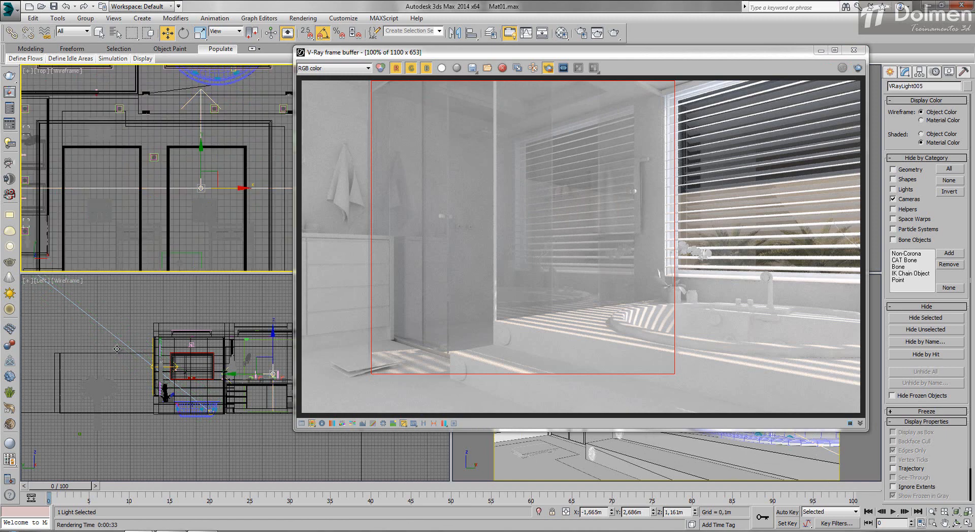
{"action": "scroll", "coordinate": [196, 189], "scroll_direction": "down", "scroll_amount": 2}
{"action": "left_click_drag", "start_coordinate": [223, 188], "coordinate": [150, 187]}
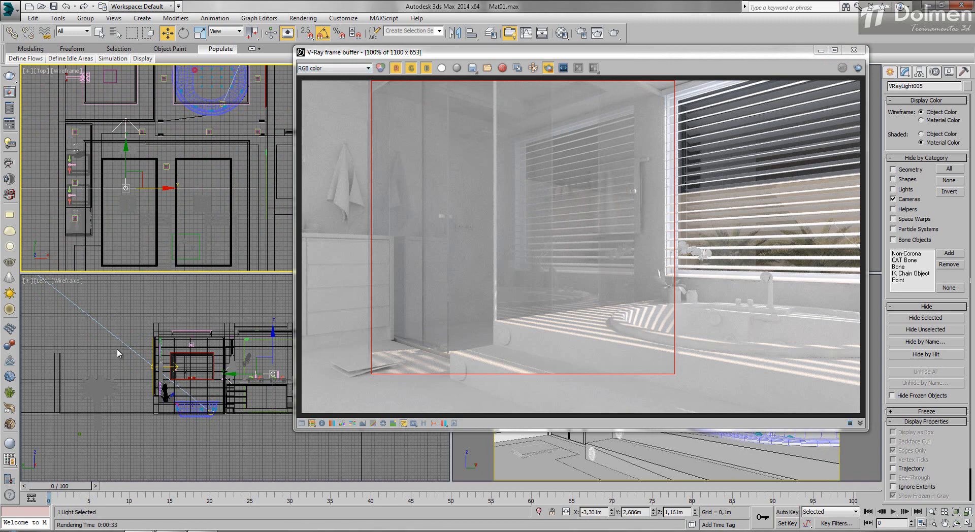
{"action": "key", "text": "shift+l"}
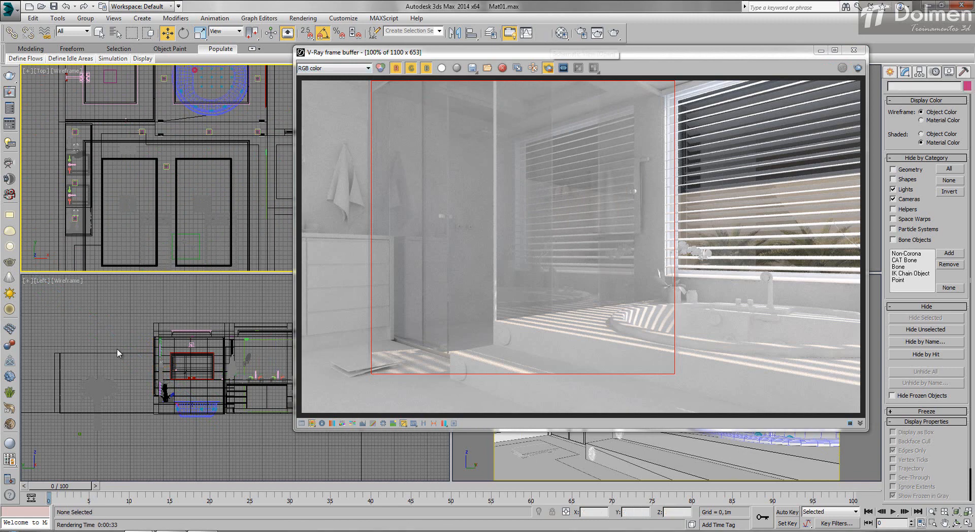
- Darken the shower glass's fog color to a pale green-grey with value 174 and render the region
{"action": "left_click", "coordinate": [561, 33]}
{"action": "left_click_drag", "start_coordinate": [172, 47], "coordinate": [145, 39]}
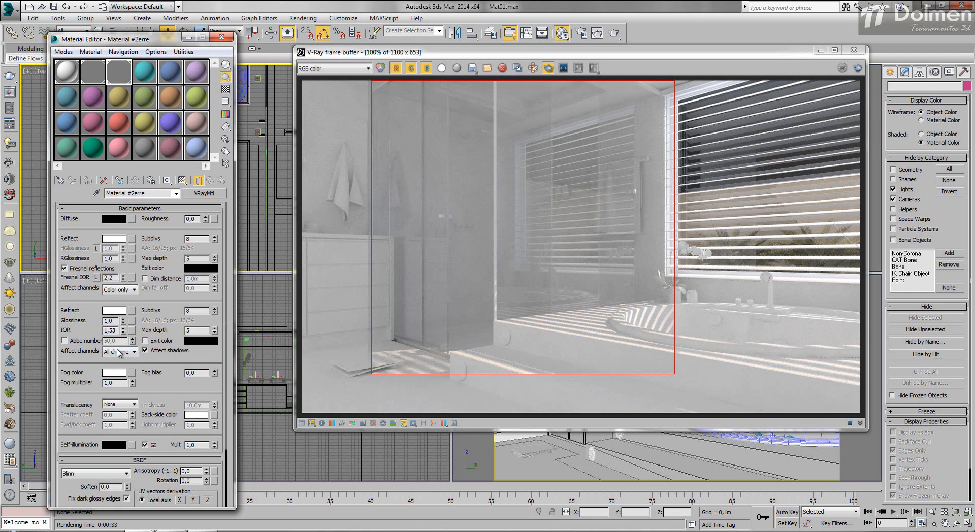
{"action": "left_click", "coordinate": [114, 372]}
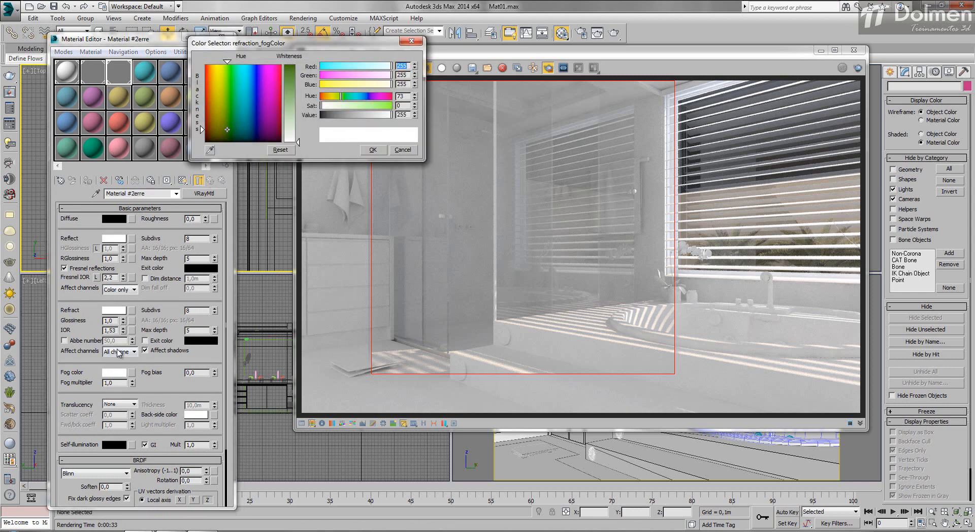
{"action": "left_click_drag", "start_coordinate": [298, 142], "coordinate": [299, 113]}
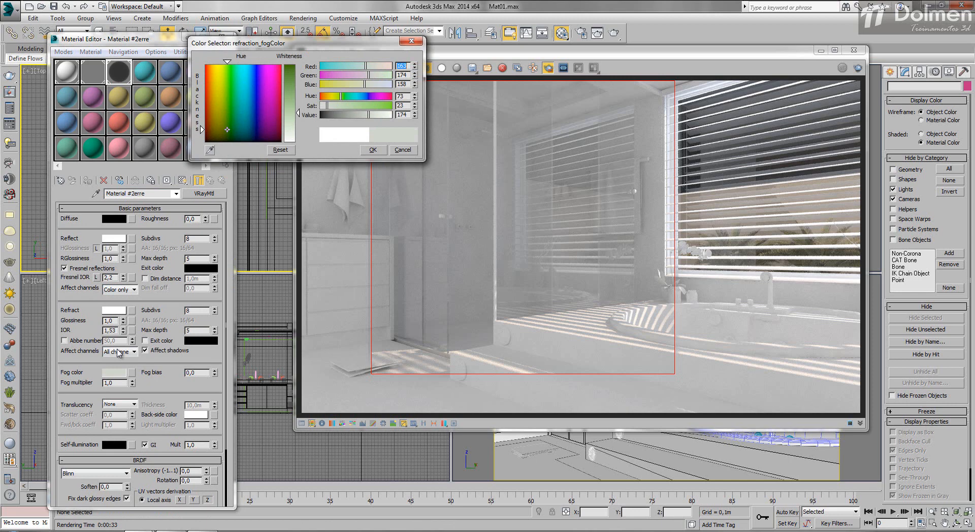
{"action": "left_click", "coordinate": [372, 149]}
{"action": "left_click", "coordinate": [858, 68]}
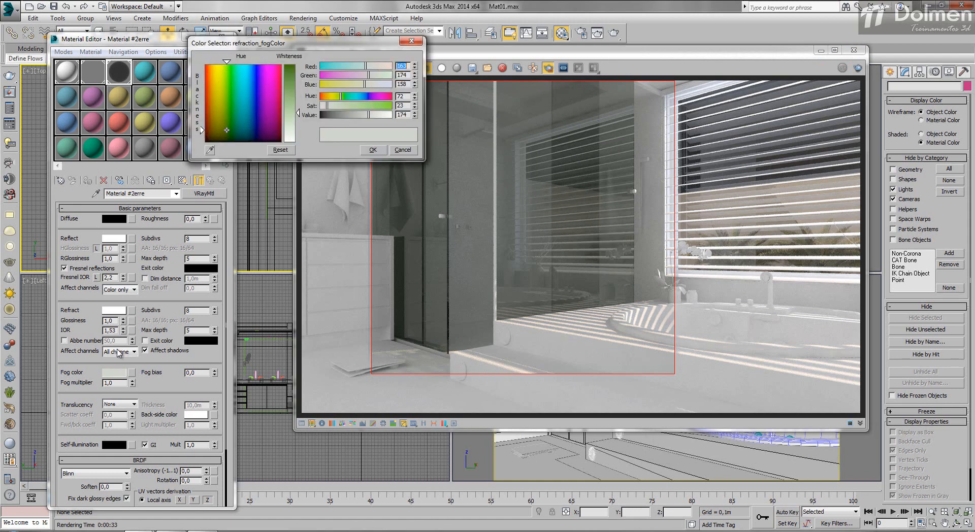
- Lighten the fog color to value 200 and render the full camera view without the region limit
{"action": "left_click_drag", "start_coordinate": [298, 113], "coordinate": [298, 122]}
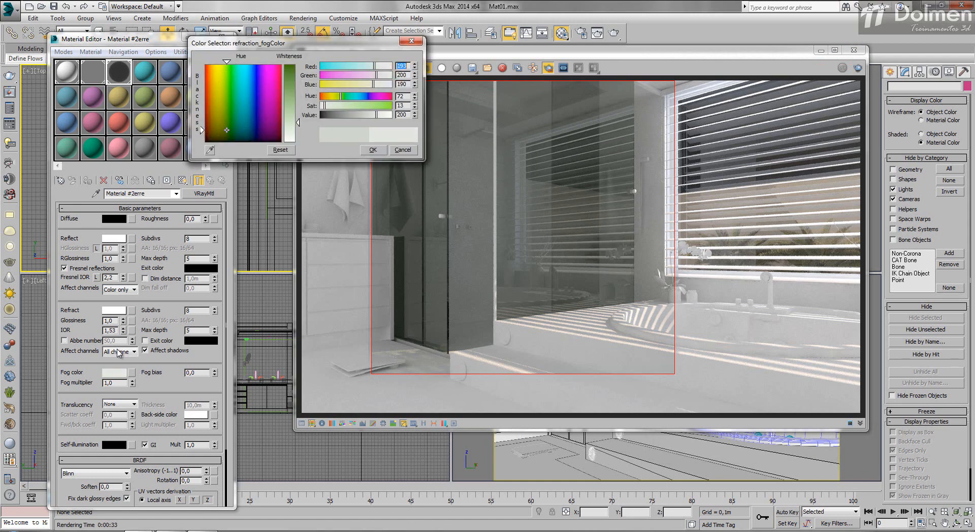
{"action": "left_click", "coordinate": [374, 150]}
{"action": "left_click", "coordinate": [547, 67]}
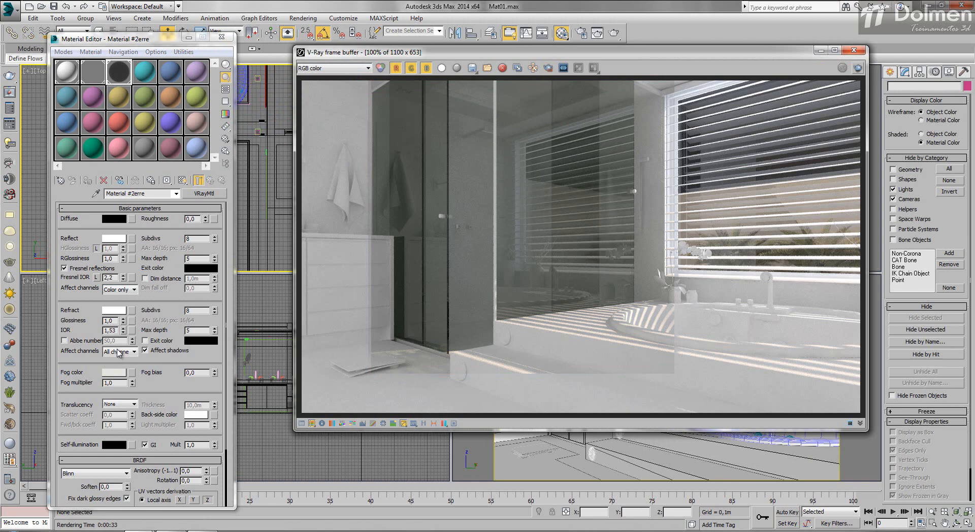
{"action": "left_click", "coordinate": [858, 68]}
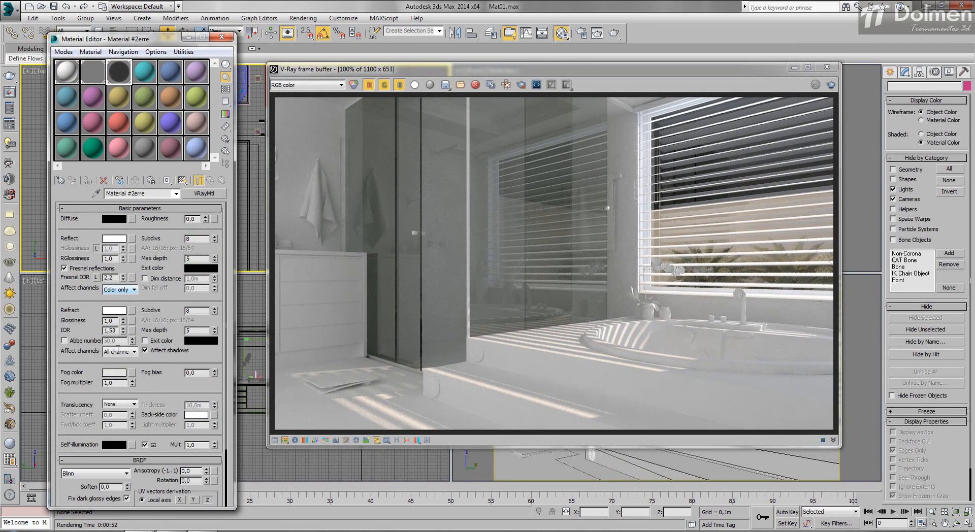
- Set the shower glass's fog color to white and its refraction glossiness to 0.9, and render a narrow region over the shower door
{"action": "left_click", "coordinate": [116, 373]}
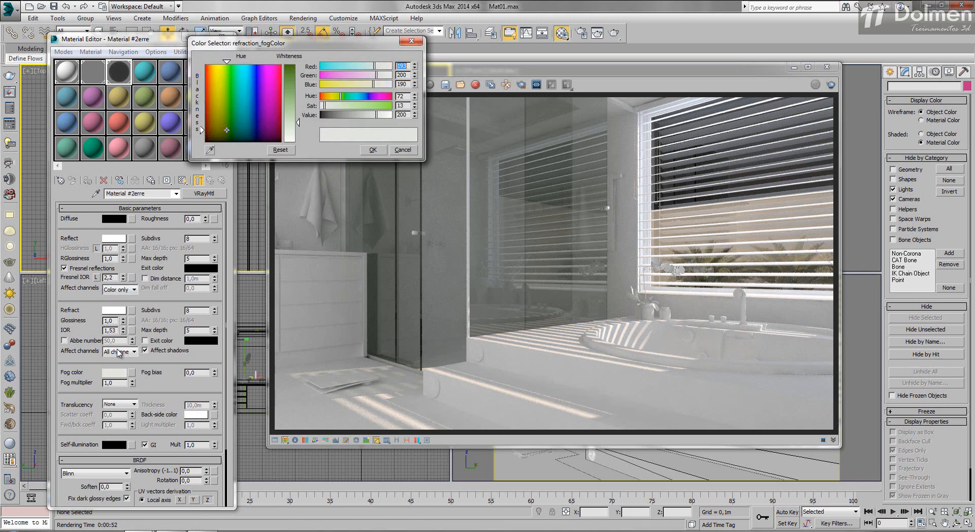
{"action": "key", "text": "Return"}
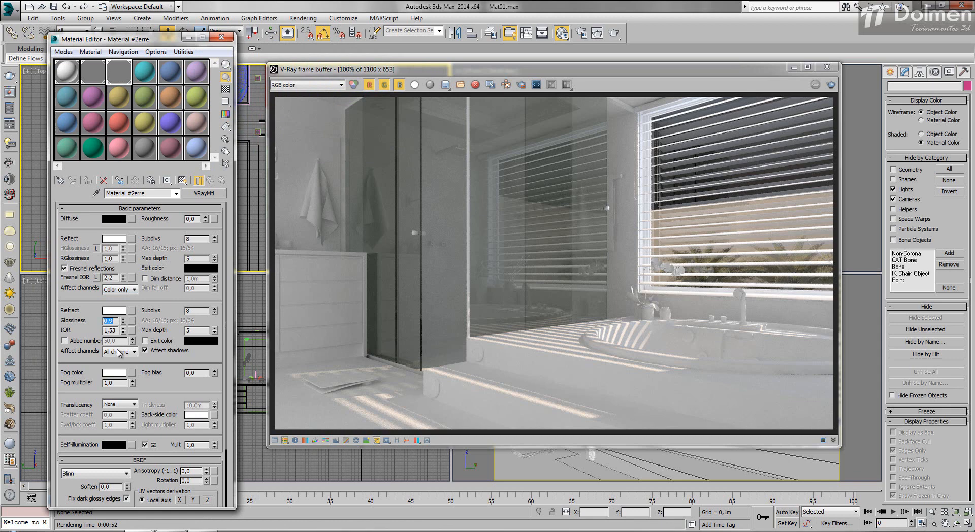
{"action": "left_click", "coordinate": [521, 85]}
{"action": "mouse_move", "coordinate": [337, 98]}
{"action": "left_mouse_down"}
{"action": "mouse_move", "coordinate": [481, 333]}
{"action": "mouse_move", "coordinate": [484, 386]}
{"action": "mouse_move", "coordinate": [453, 385]}
{"action": "left_mouse_up"}
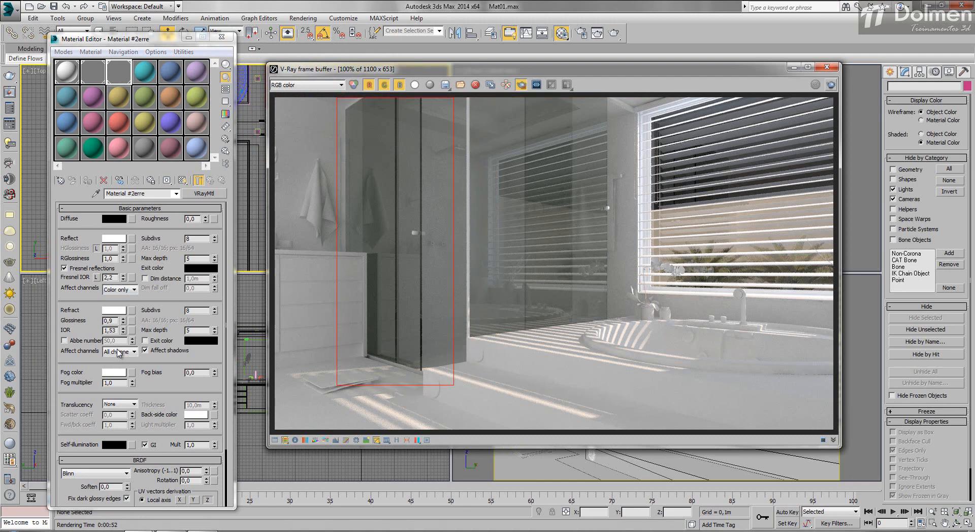
{"action": "key", "text": "shift+q"}
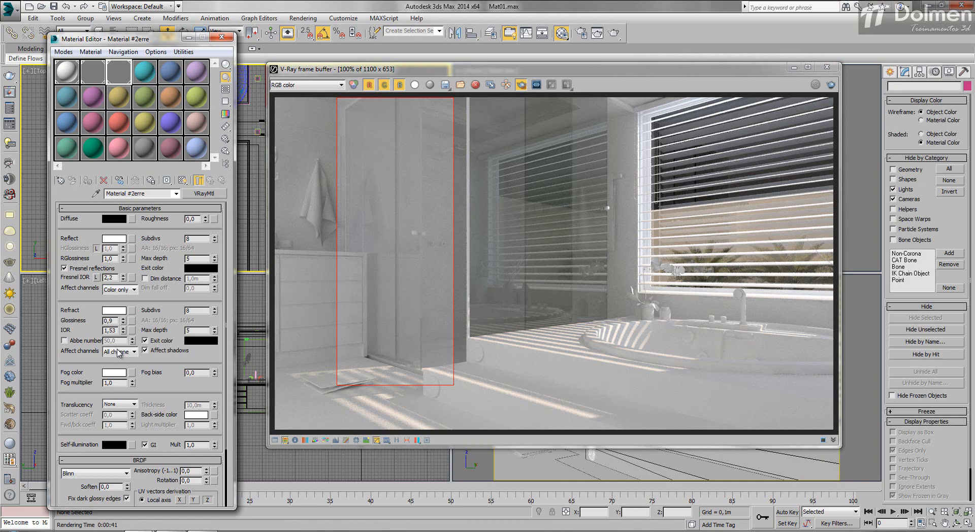
- Render a wider region over the whole shower enclosure with the refraction exit color enabled and inspect the blurred glass up close
{"action": "left_click_drag", "start_coordinate": [345, 383], "coordinate": [658, 97]}
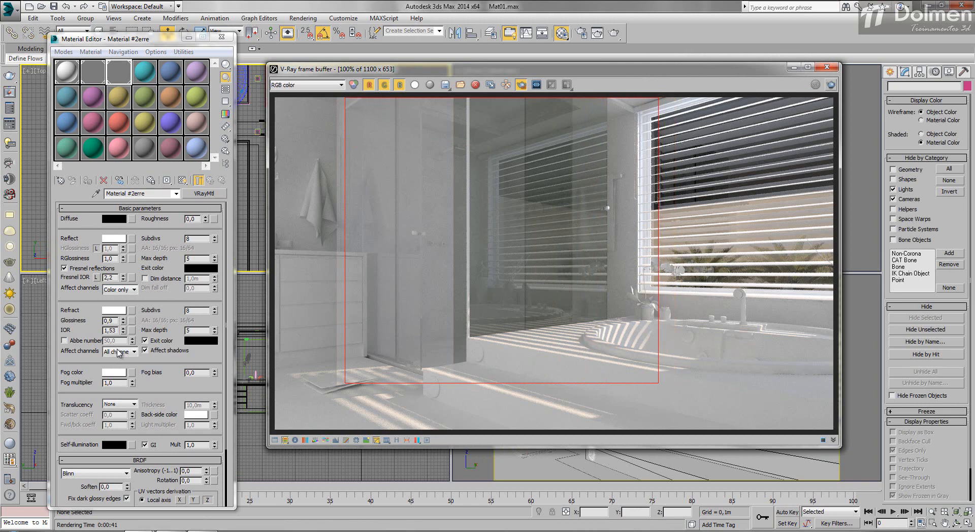
{"action": "left_click", "coordinate": [830, 85]}
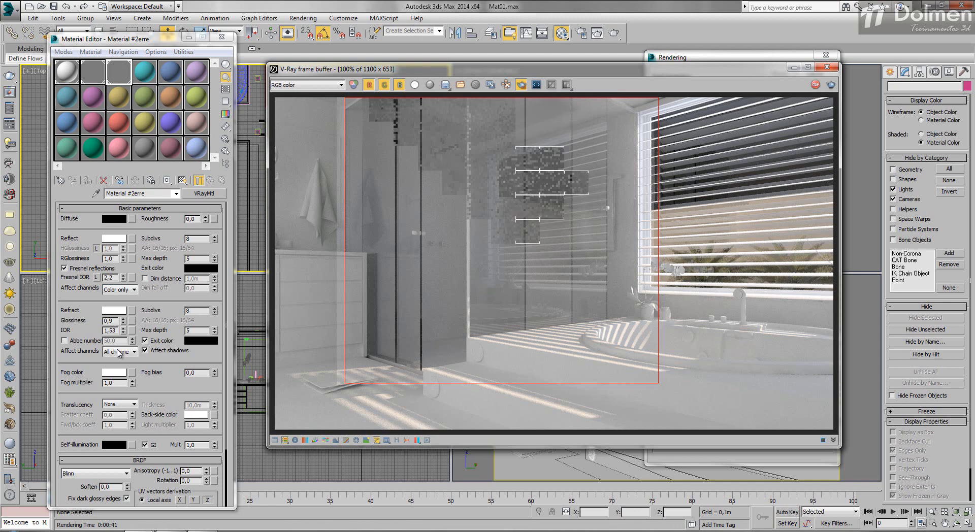
{"action": "scroll", "coordinate": [553, 134], "scroll_direction": "up", "scroll_amount": 1}
{"action": "middle_click_drag", "start_coordinate": [554, 134], "coordinate": [565, 164]}
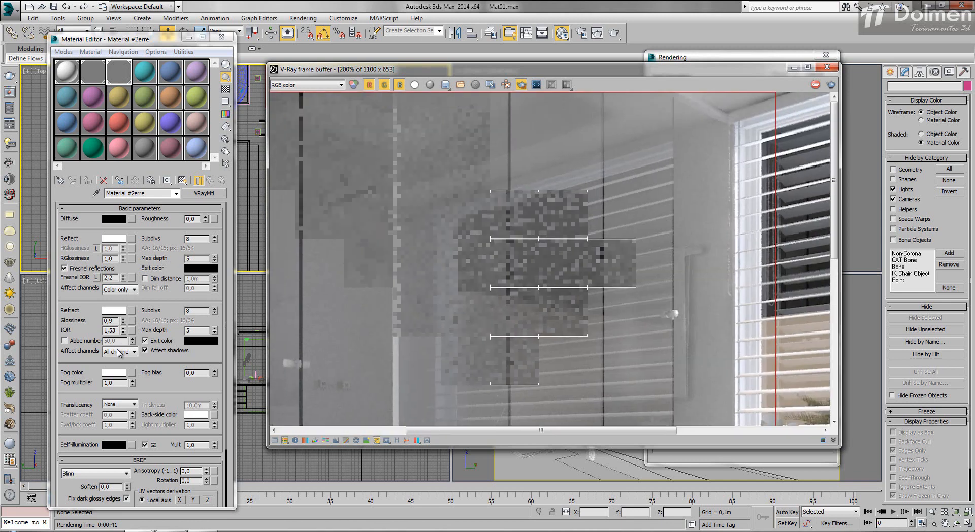
{"action": "scroll", "coordinate": [553, 259], "scroll_direction": "down", "scroll_amount": 1}
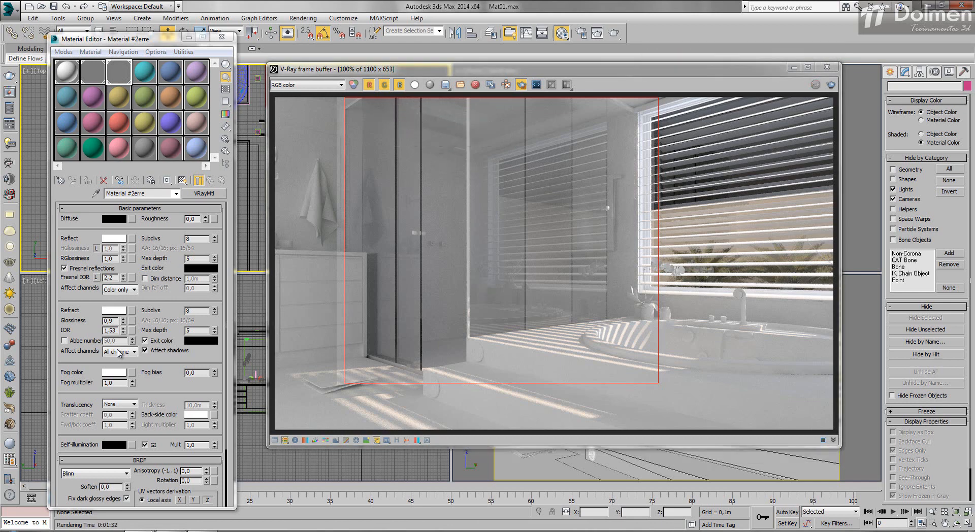
{"action": "scroll", "coordinate": [499, 122], "scroll_direction": "up", "scroll_amount": 1}
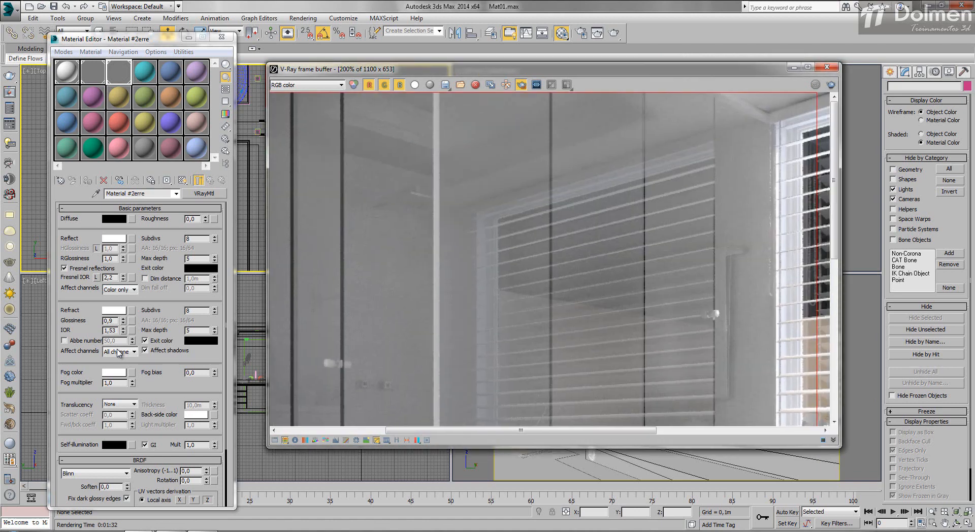
{"action": "scroll", "coordinate": [552, 259], "scroll_direction": "down", "scroll_amount": 1}
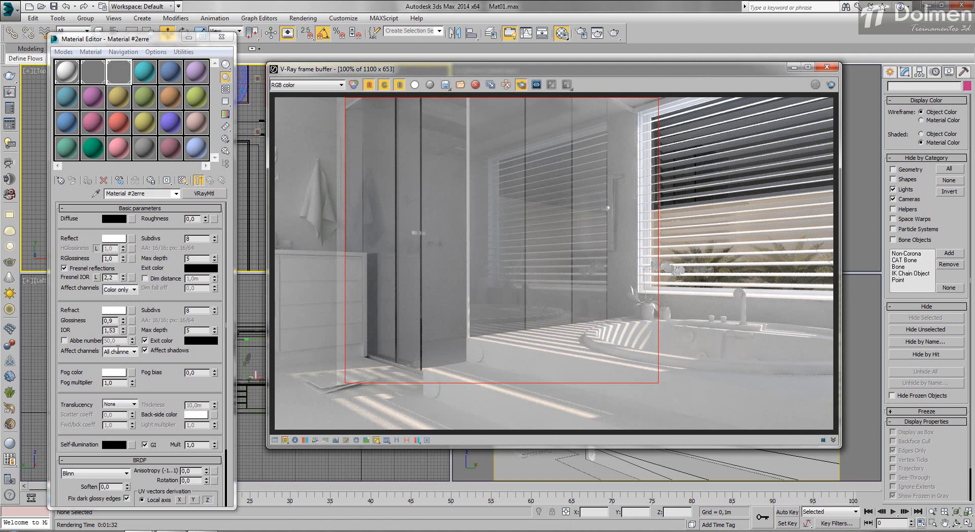
- Set the shower glass's refraction glossiness to 1 and reflection glossiness to 0.7, and render the shower region
{"action": "double_click", "coordinate": [108, 321]}
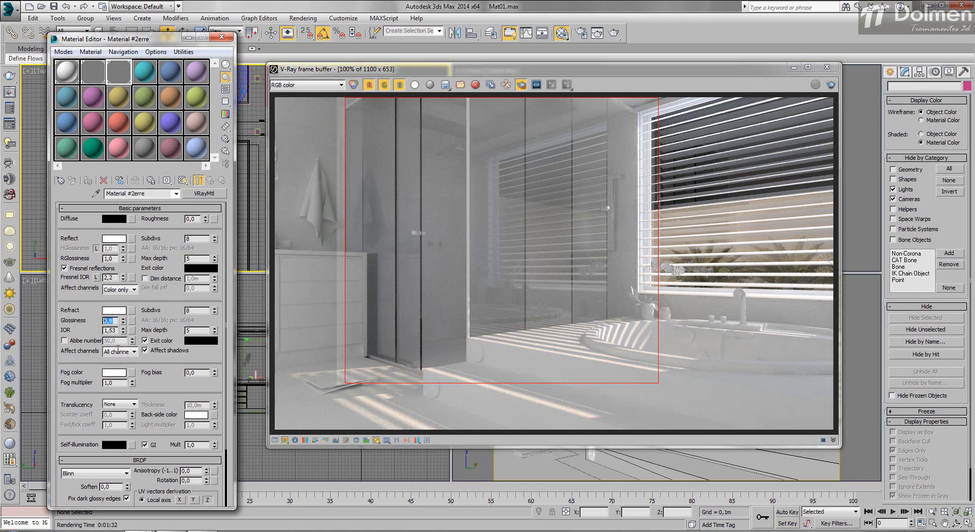
{"action": "type", "text": "1"}
{"action": "key", "text": "Return"}
{"action": "key", "text": "Tab"}
{"action": "key", "text": "shift+q"}
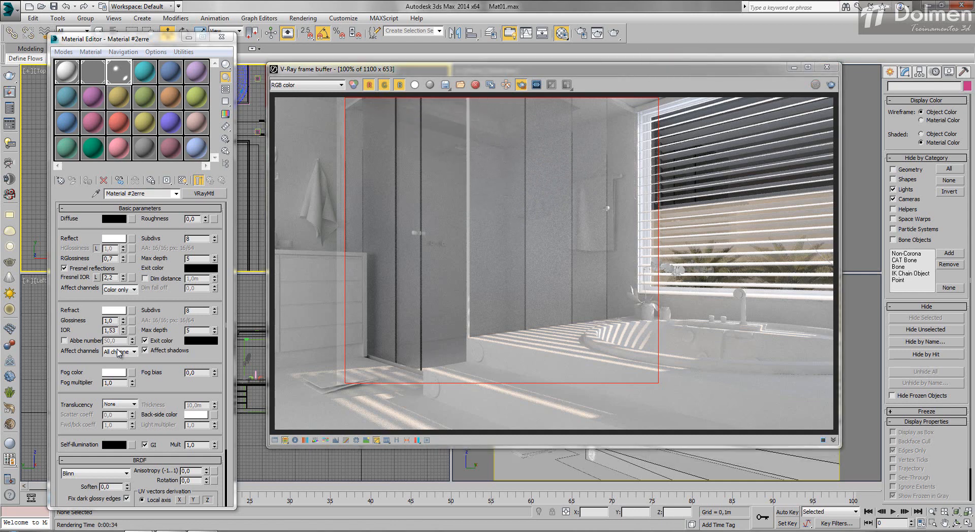
{"action": "scroll", "coordinate": [594, 178], "scroll_direction": "up", "scroll_amount": 1}
{"action": "scroll", "coordinate": [594, 177], "scroll_direction": "down", "scroll_amount": 1}
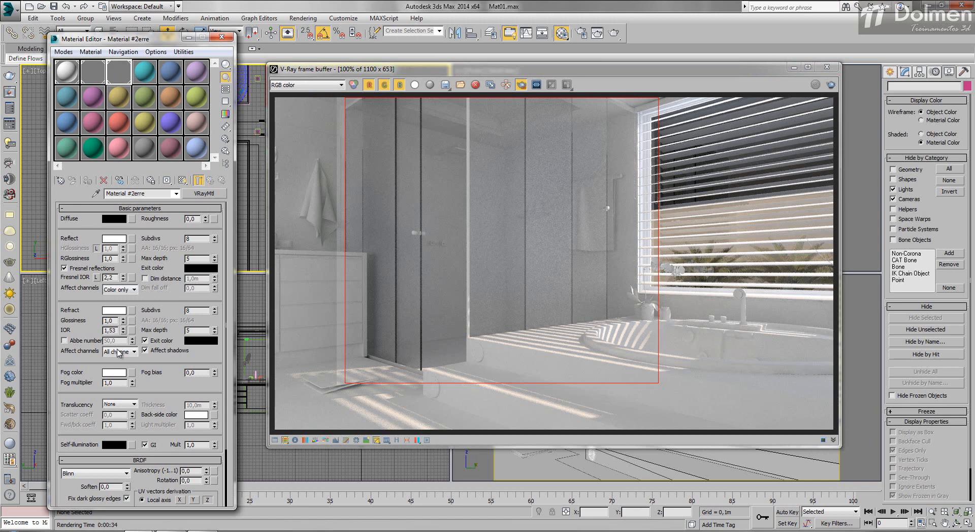
- Darken the shower glass's fog color to a neutral grey with value 92 and render the shower region
{"action": "left_click", "coordinate": [115, 373]}
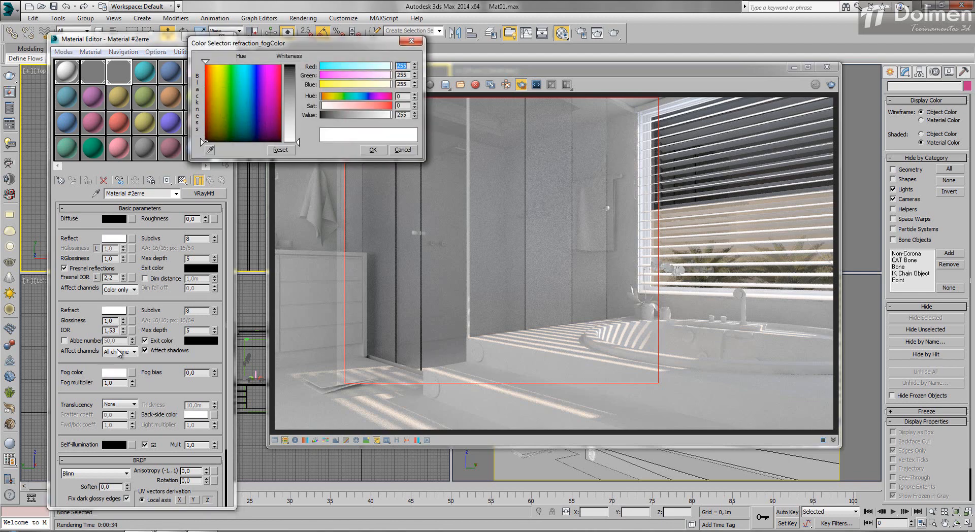
{"action": "left_click_drag", "start_coordinate": [391, 115], "coordinate": [362, 115]}
{"action": "left_click", "coordinate": [373, 149]}
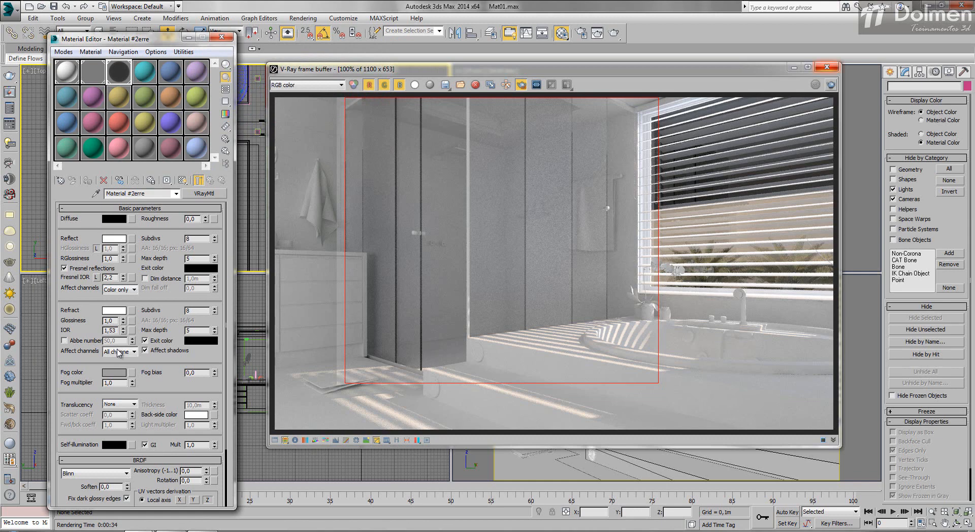
{"action": "left_click", "coordinate": [831, 84]}
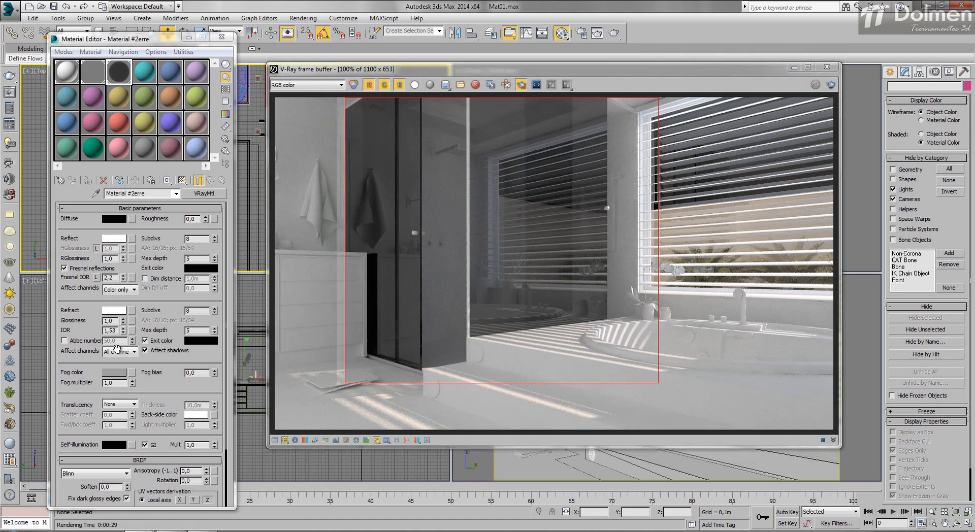
- Reset the shower glass's fog color to white with RGB values of 255
{"action": "left_click", "coordinate": [115, 372]}
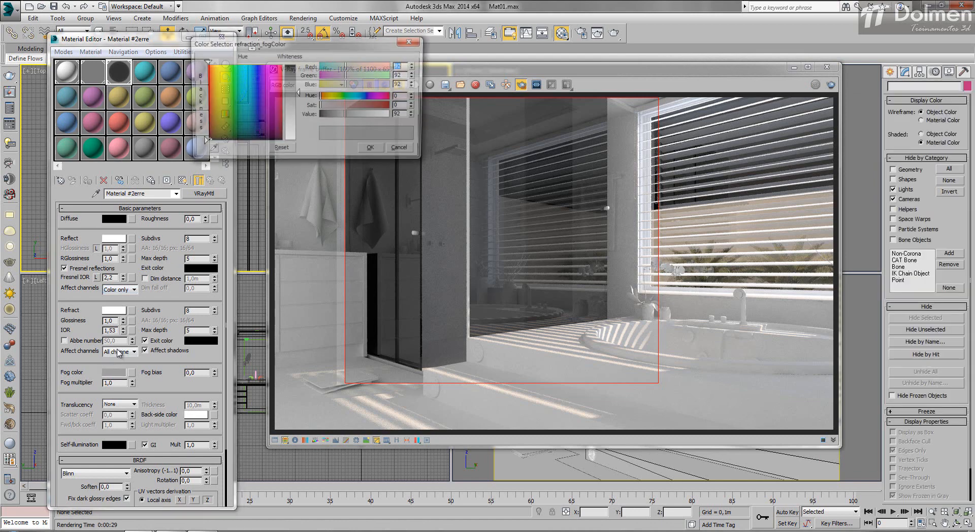
{"action": "type", "text": "255"}
{"action": "key", "text": "Tab"}
{"action": "type", "text": "255"}
{"action": "key", "text": "Tab"}
{"action": "type", "text": "255"}
{"action": "key", "text": "Tab"}
{"action": "key", "text": "Return"}
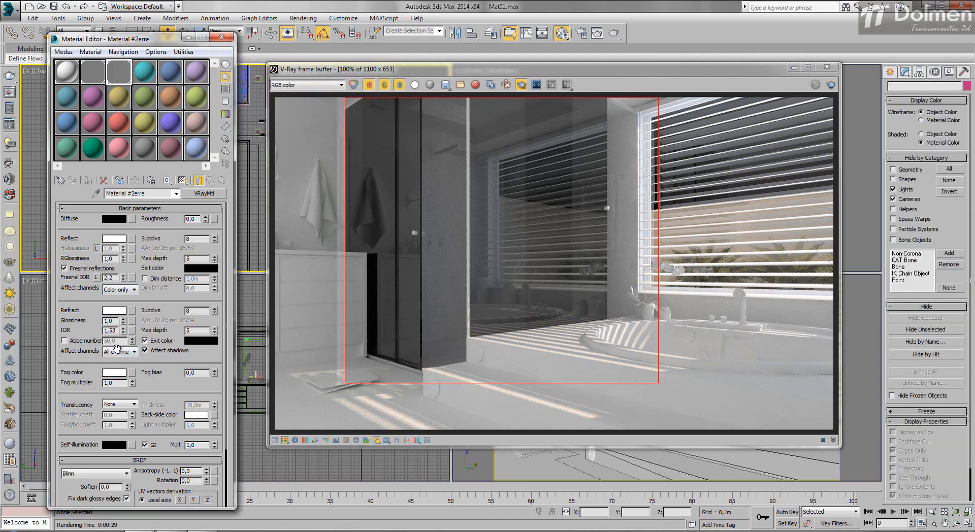
- Darken the shower glass's refraction color to a medium grey and render the shower region from the camera view
{"action": "left_click", "coordinate": [116, 310]}
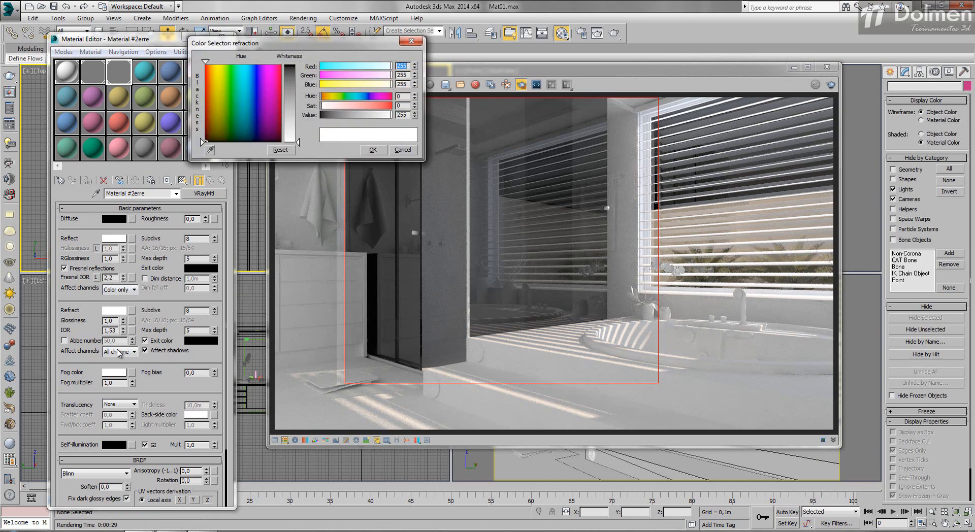
{"action": "left_click_drag", "start_coordinate": [298, 142], "coordinate": [299, 93]}
{"action": "key", "text": "shift+q"}
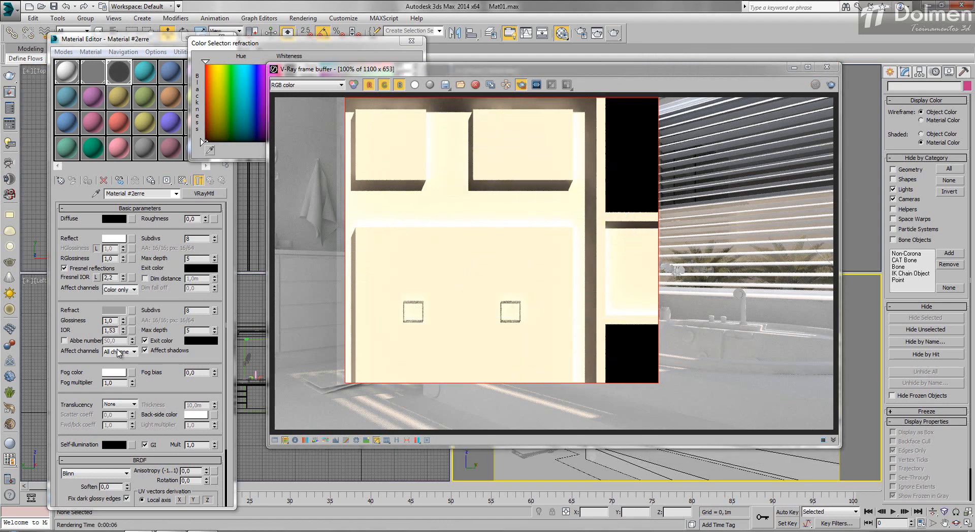
{"action": "key", "text": "shift+q"}
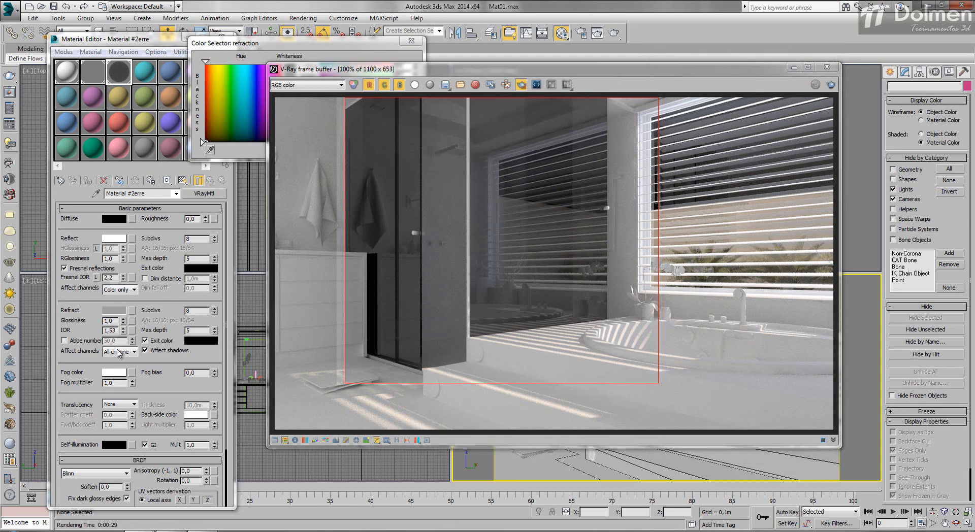
{"action": "key", "text": "Return"}
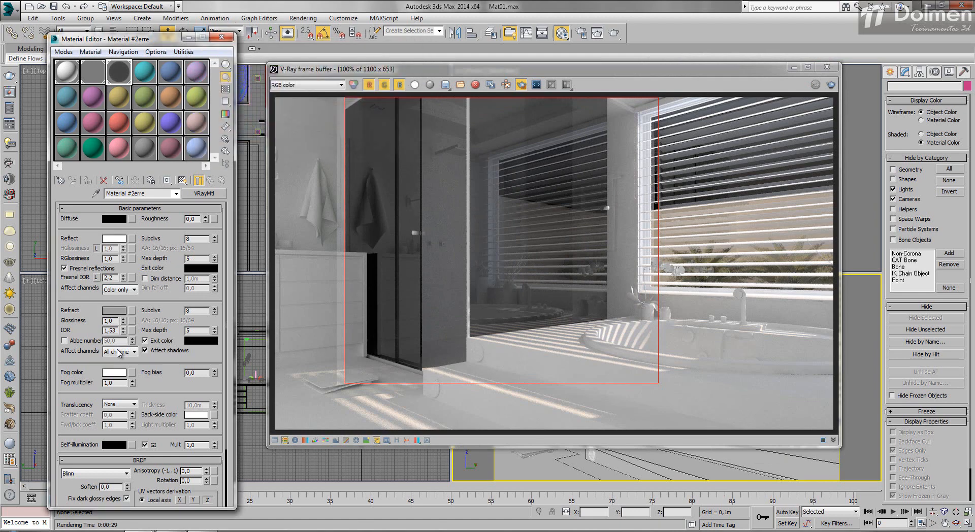
- Turn off region rendering and assign the clear glass Material #2 to the shower enclosure glass
{"action": "left_click", "coordinate": [522, 85]}
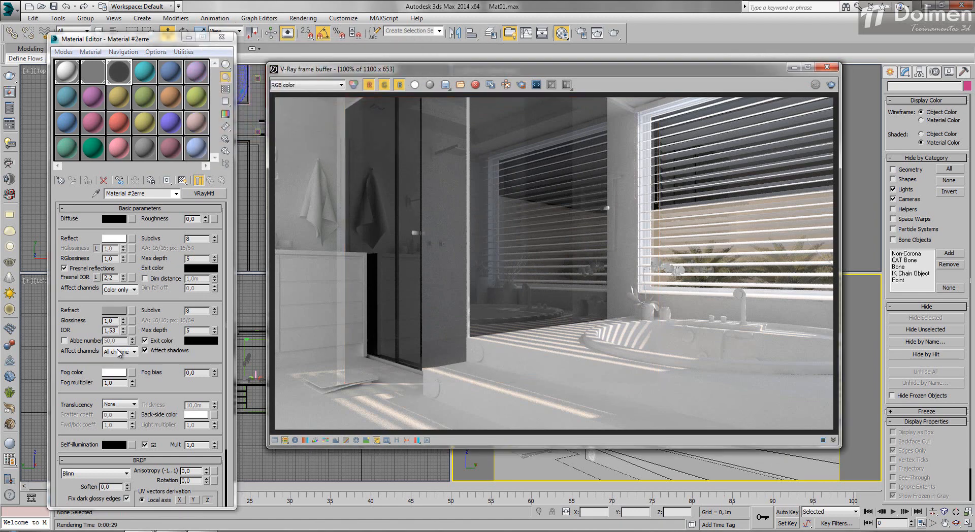
{"action": "left_click", "coordinate": [94, 73]}
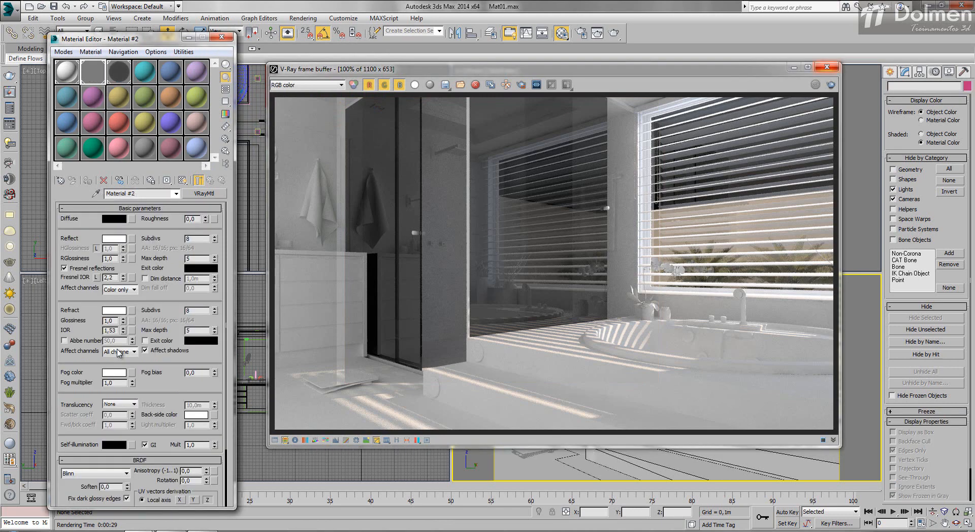
{"action": "left_click", "coordinate": [827, 67]}
{"action": "left_click", "coordinate": [665, 338]}
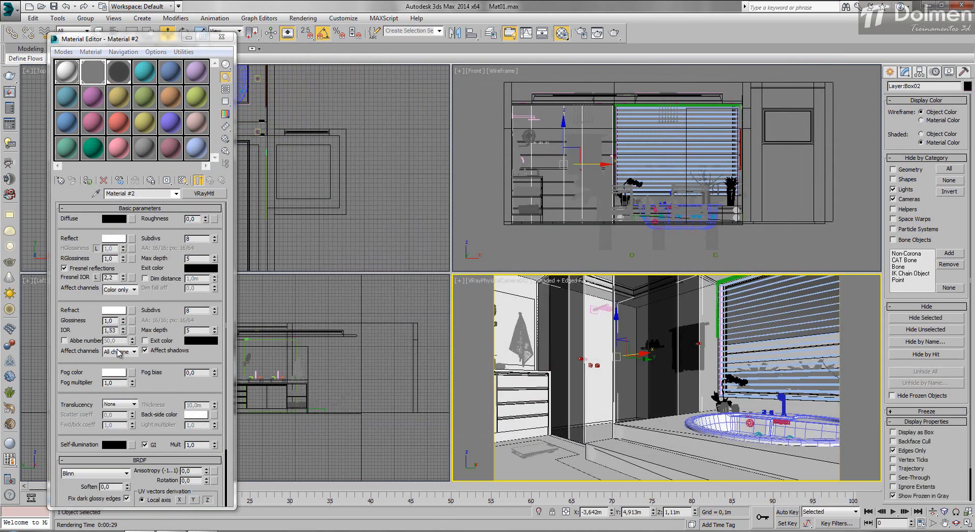
{"action": "left_click", "coordinate": [88, 180]}
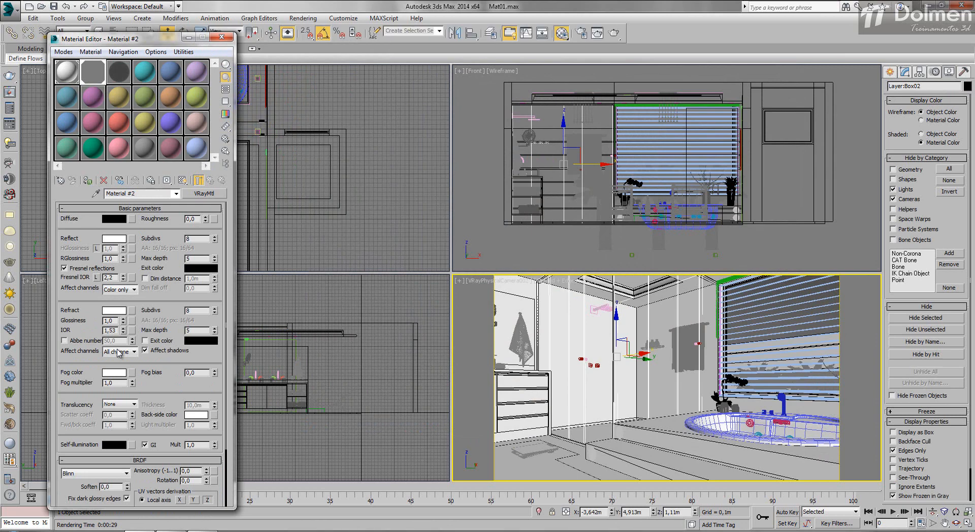
{"action": "left_click", "coordinate": [222, 36]}
- Switch the camera viewport to the V-Ray physical camera facing the bathtub, window blinds and wall-mounted TV
{"action": "middle_click", "coordinate": [229, 127]}
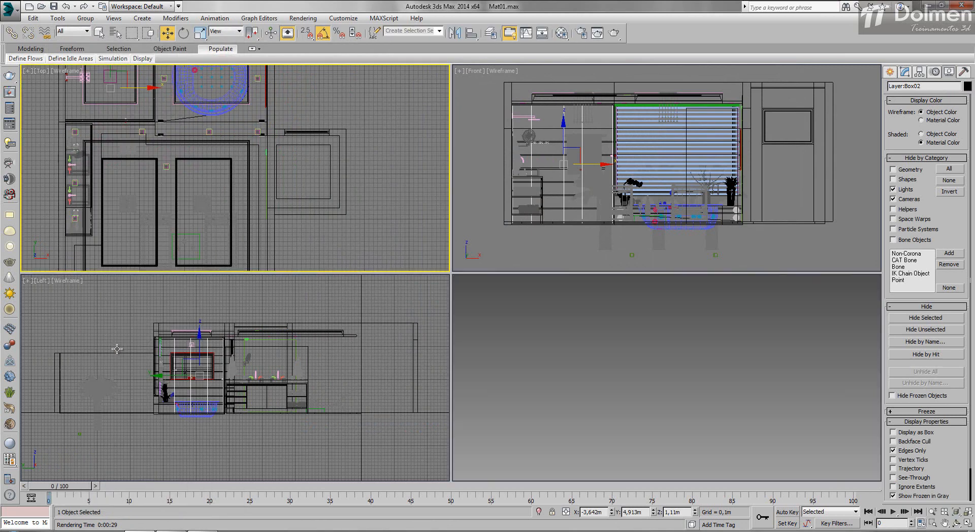
{"action": "key", "text": "c"}
{"action": "double_click", "coordinate": [466, 203]}
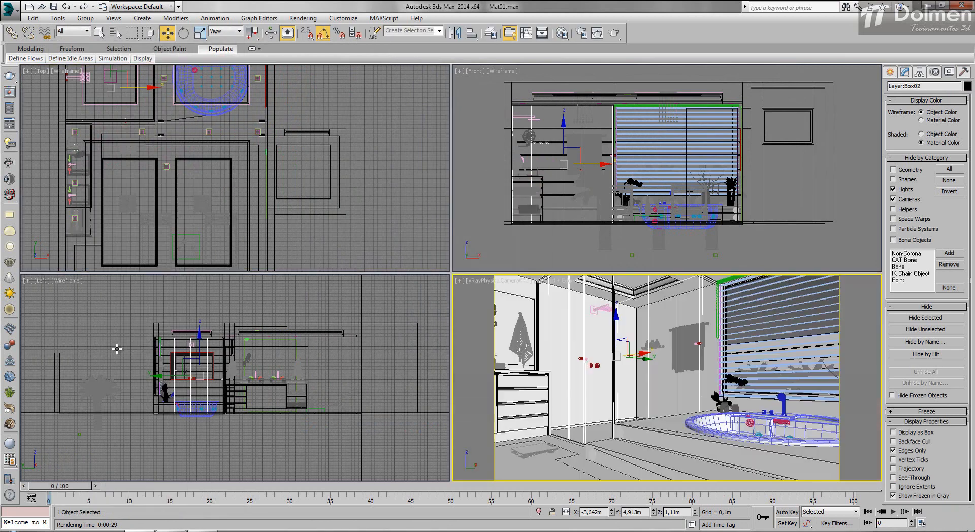
{"action": "key", "text": "c"}
{"action": "key", "text": "Return"}
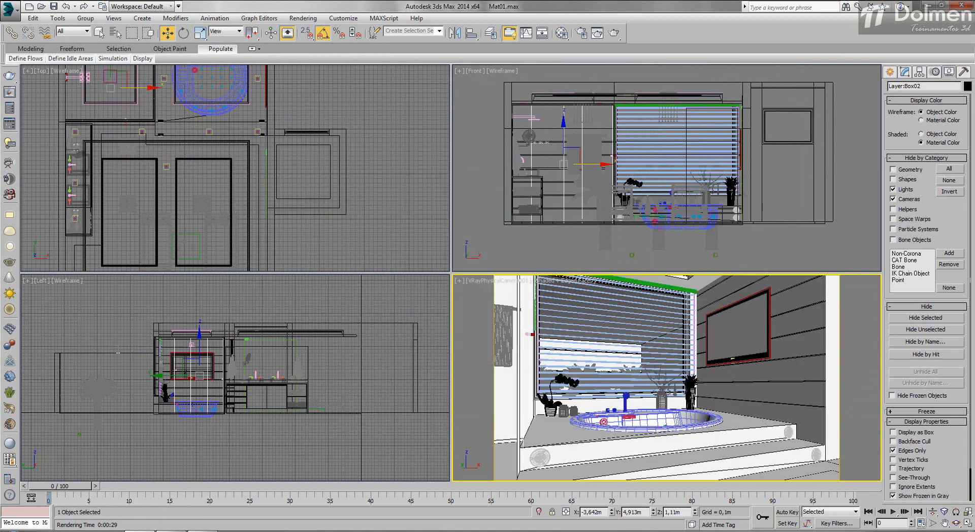
- Unhide the lights and move VRayLight005 along X to about -1.65 m in the top view
{"action": "key", "text": "shift+l"}
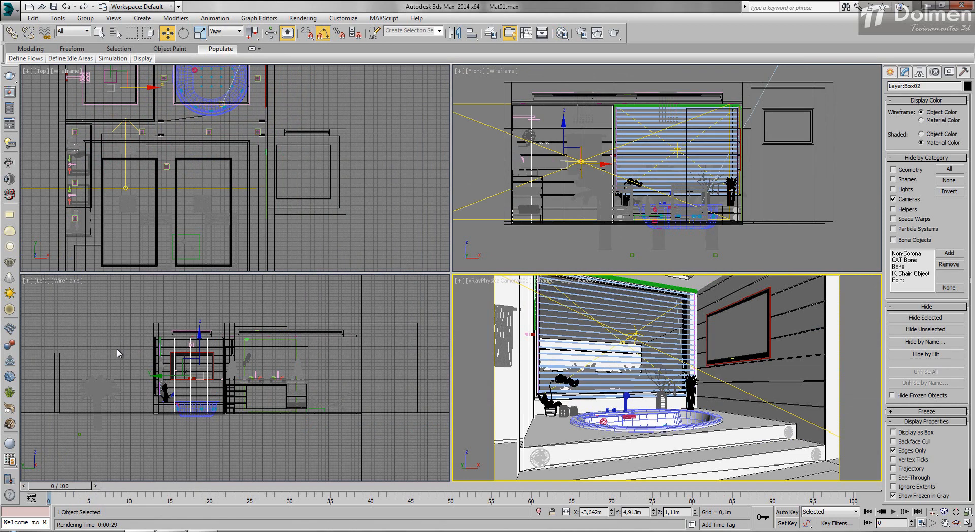
{"action": "left_click", "coordinate": [125, 188]}
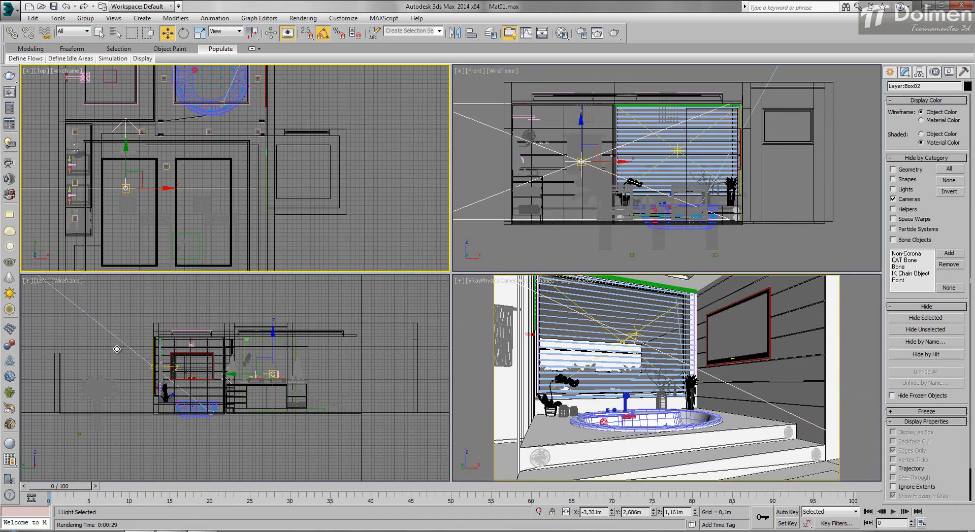
{"action": "mouse_move", "coordinate": [150, 188]}
{"action": "left_mouse_down"}
{"action": "mouse_move", "coordinate": [234, 188]}
{"action": "mouse_move", "coordinate": [225, 188]}
{"action": "left_mouse_up"}
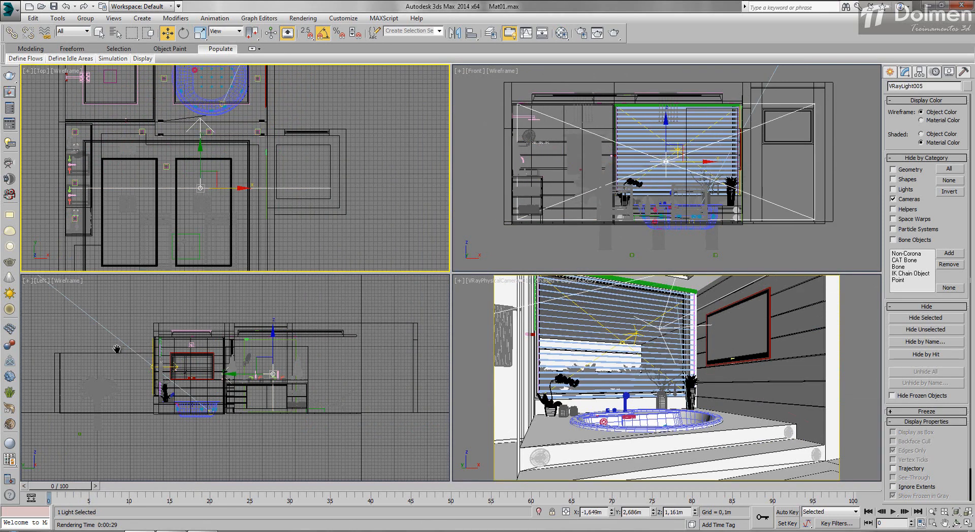
- Move VRaySun001 along X to -6.83 m in the top view, then hide the lights again
{"action": "scroll", "coordinate": [225, 188], "scroll_direction": "down", "scroll_amount": 5}
{"action": "middle_click_drag", "start_coordinate": [225, 130], "coordinate": [221, 268]}
{"action": "left_click", "coordinate": [298, 122]}
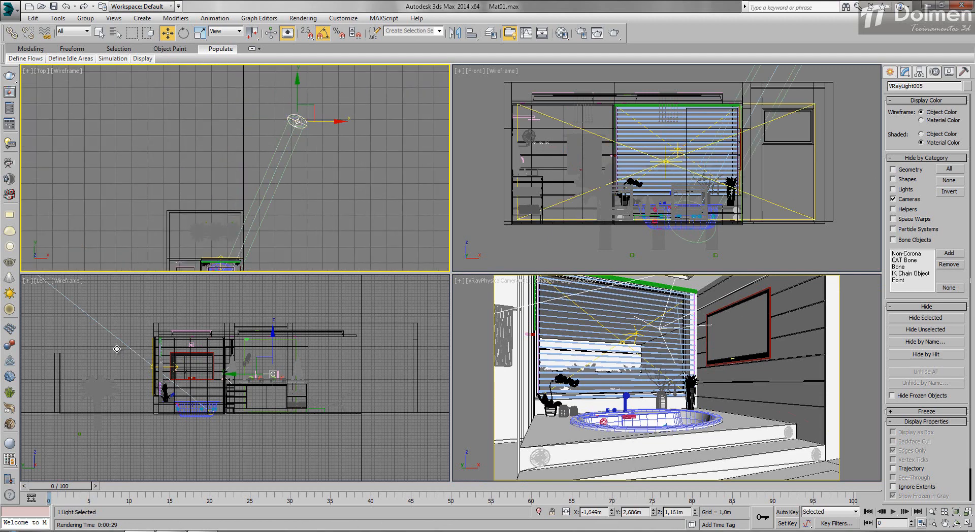
{"action": "left_click_drag", "start_coordinate": [323, 122], "coordinate": [160, 122]}
{"action": "right_click", "coordinate": [582, 291]}
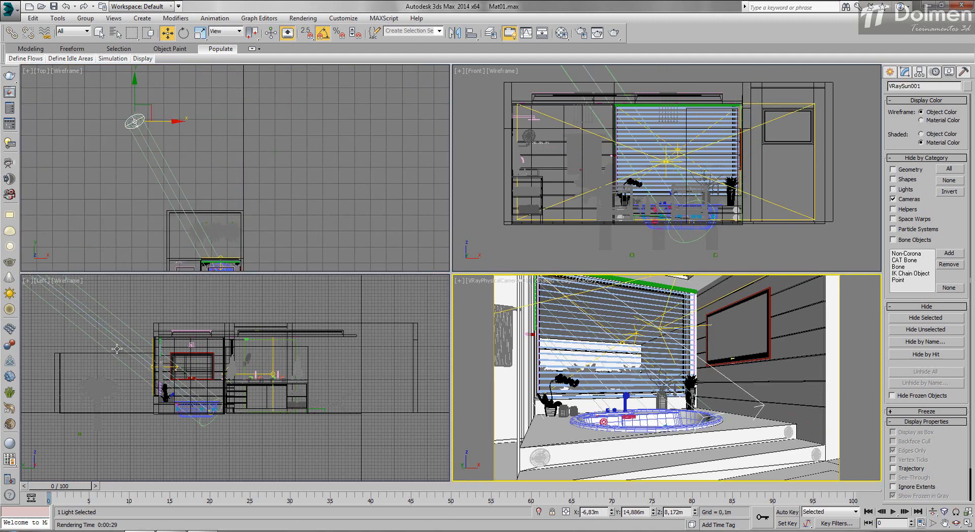
{"action": "right_click", "coordinate": [223, 244]}
{"action": "middle_click_drag", "start_coordinate": [224, 244], "coordinate": [238, 107]}
{"action": "scroll", "coordinate": [239, 107], "scroll_direction": "up", "scroll_amount": 3}
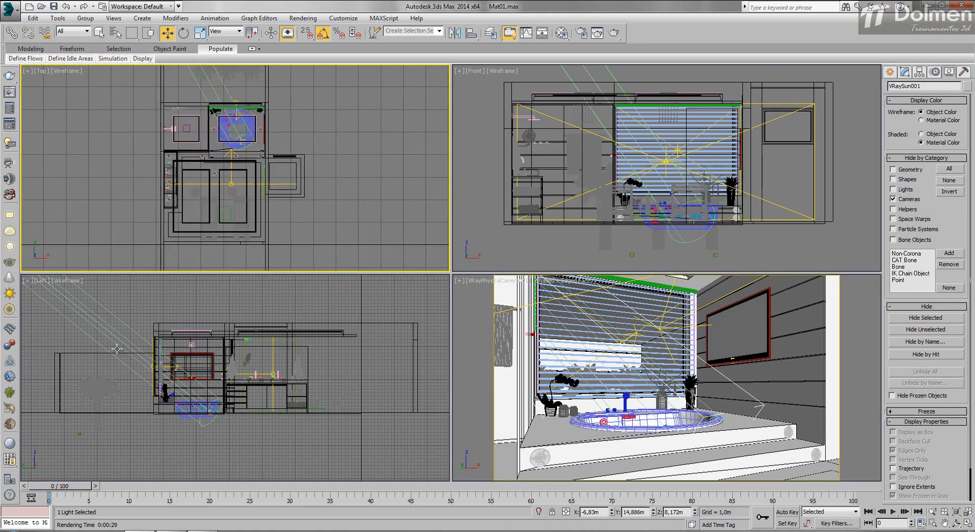
{"action": "key", "text": "shift+l"}
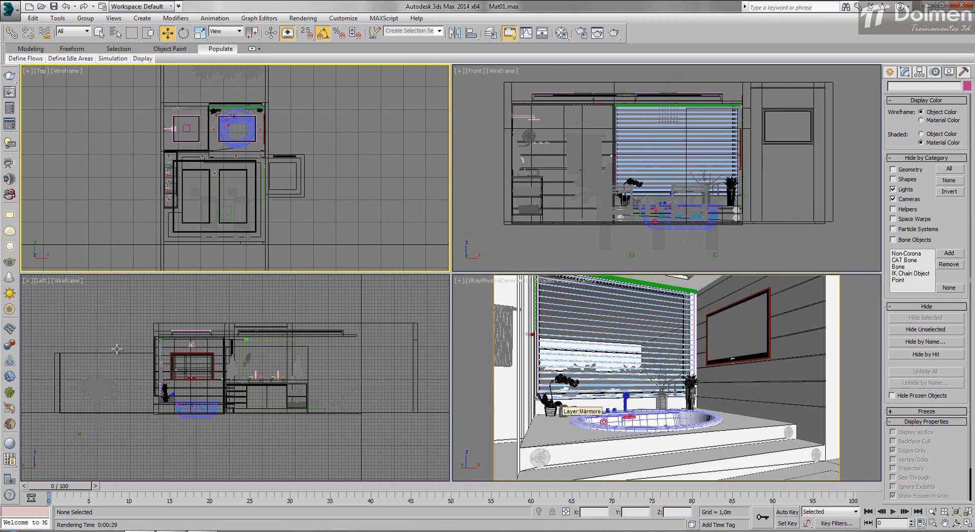
- Select the marble bathtub platform and start adding a Bitmap map to Material #4
{"action": "left_click", "coordinate": [635, 440]}
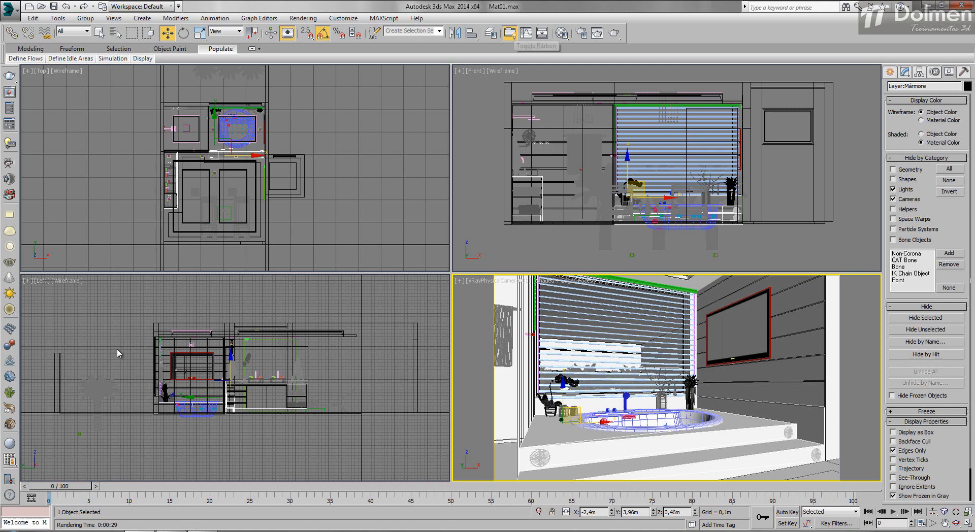
{"action": "key", "text": "m"}
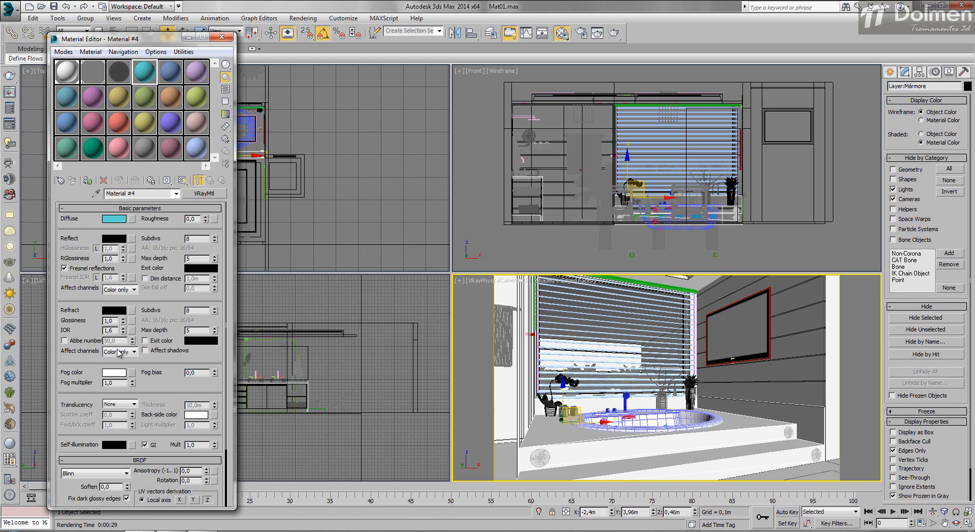
{"action": "left_click_drag", "start_coordinate": [154, 38], "coordinate": [371, 27]}
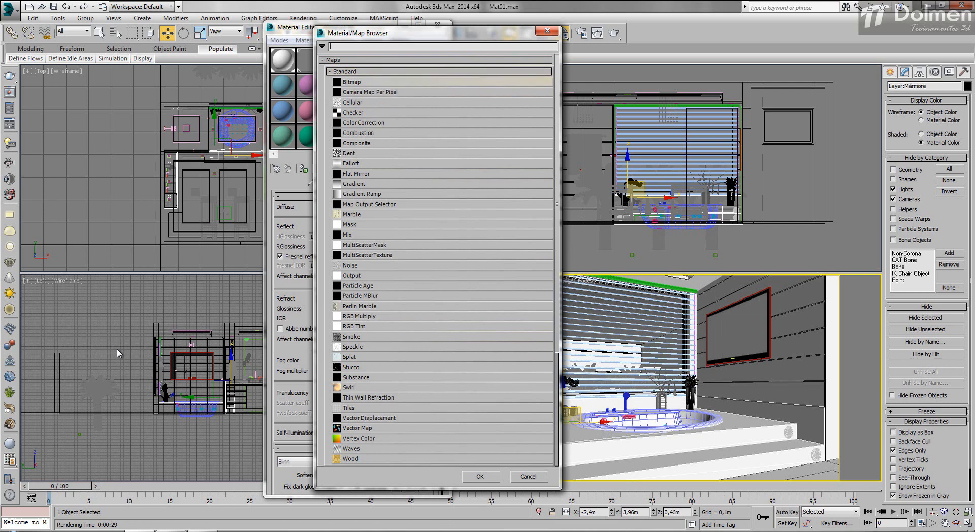
{"action": "double_click", "coordinate": [351, 82]}
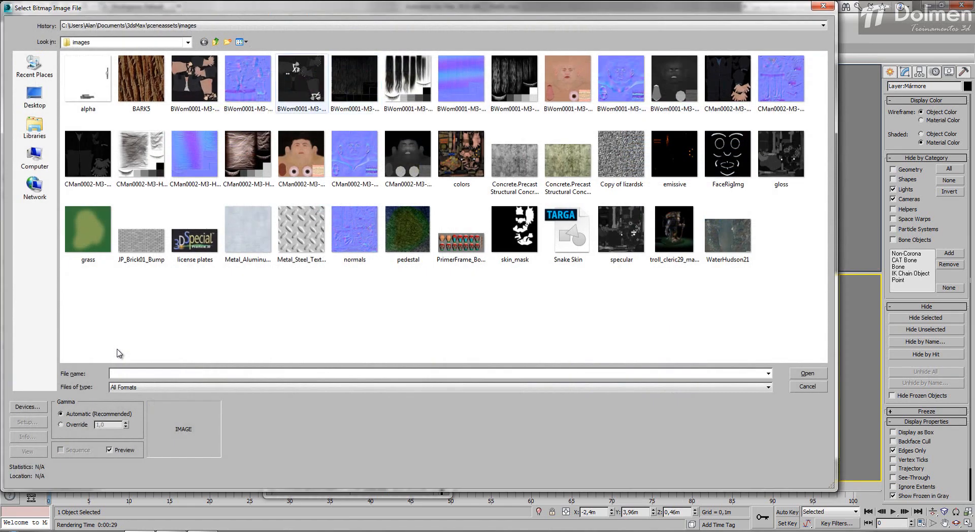
- Load Marmo02.jpg from the Aula25 folder as the diffuse bitmap, and assign Material #4 to the platform with its texture shown in the viewport
{"action": "left_click", "coordinate": [130, 26]}
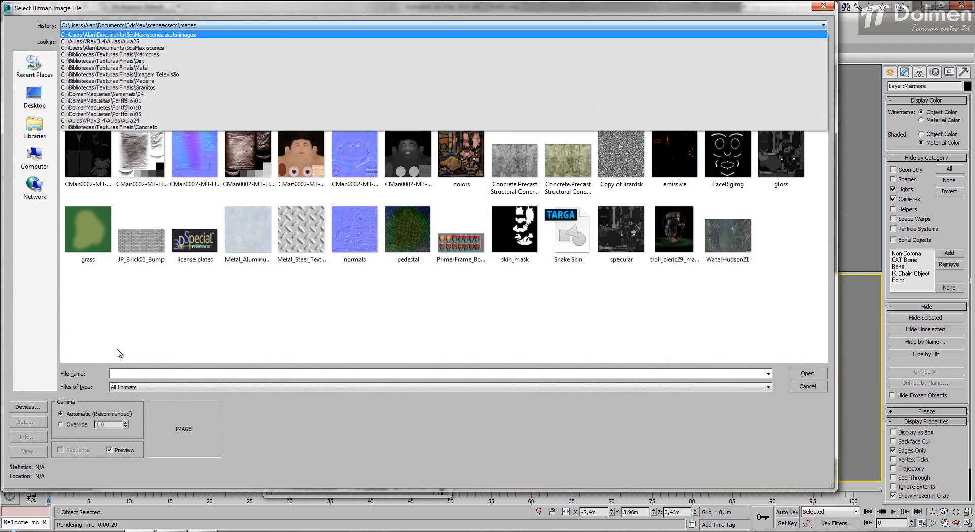
{"action": "left_click", "coordinate": [130, 41]}
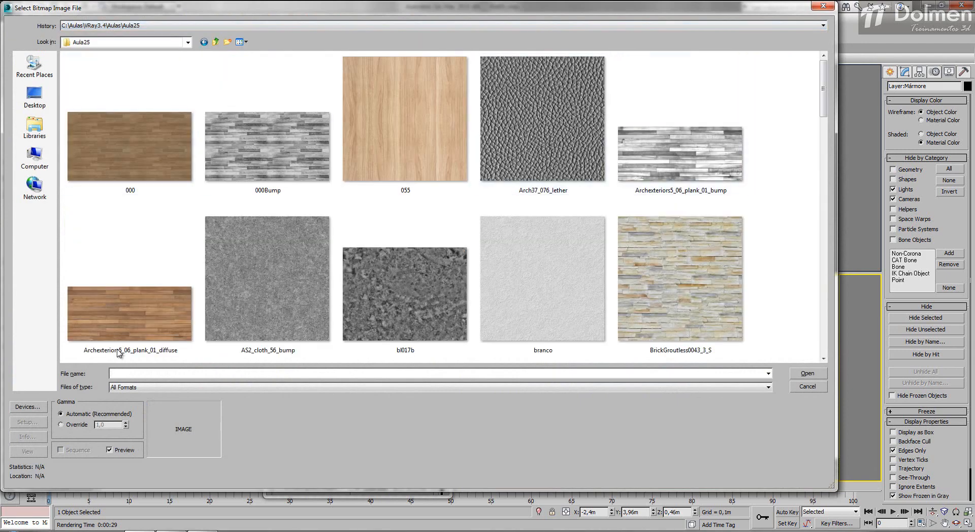
{"action": "scroll", "coordinate": [118, 353], "scroll_direction": "down", "scroll_amount": 3}
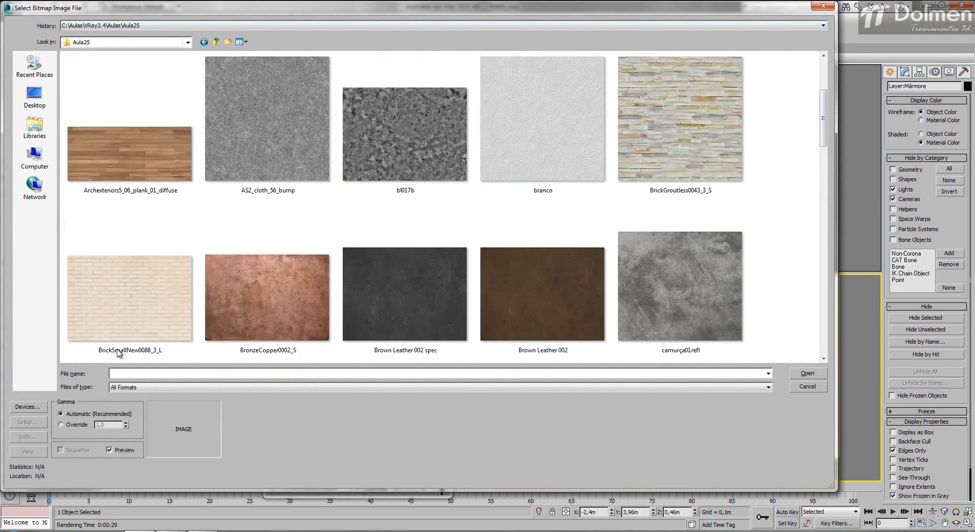
{"action": "scroll", "coordinate": [118, 353], "scroll_direction": "down", "scroll_amount": 3}
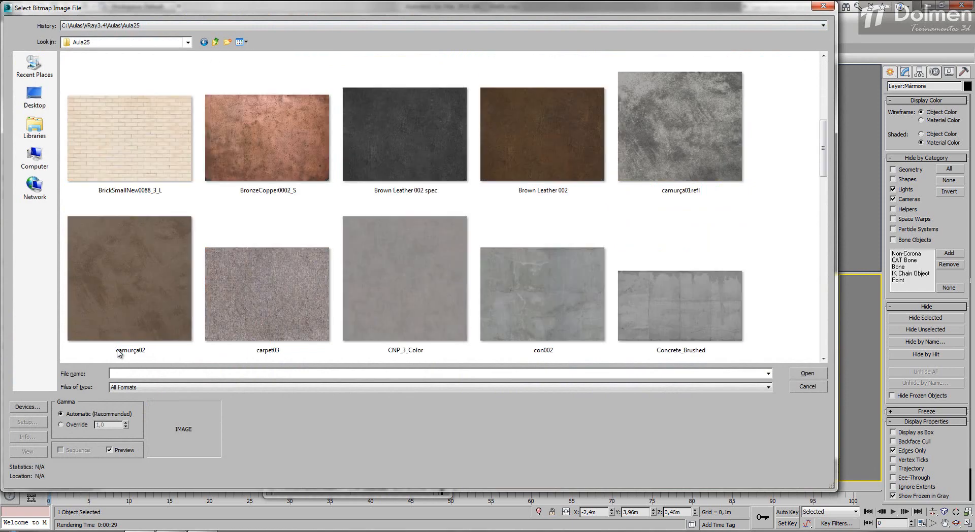
{"action": "scroll", "coordinate": [118, 353], "scroll_direction": "down", "scroll_amount": 3}
{"action": "scroll", "coordinate": [118, 352], "scroll_direction": "down", "scroll_amount": 3}
{"action": "scroll", "coordinate": [118, 353], "scroll_direction": "down", "scroll_amount": 3}
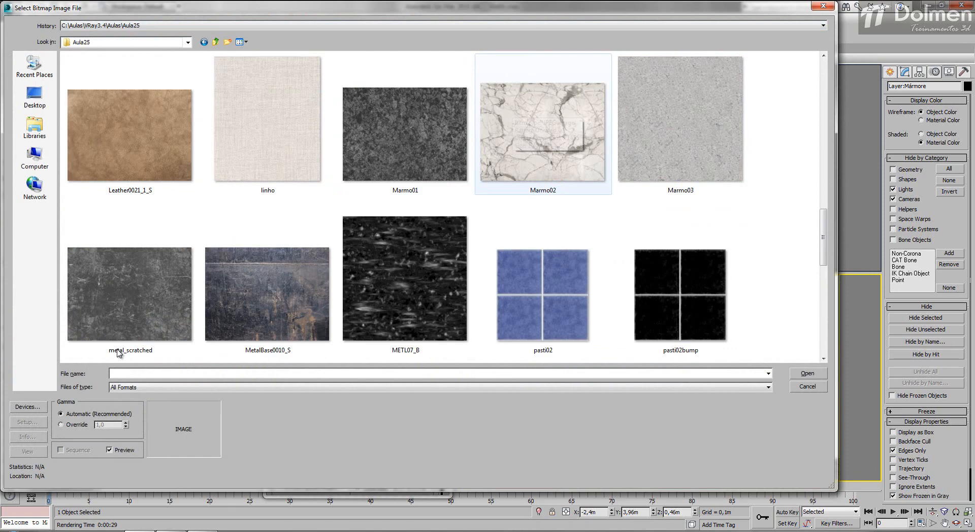
{"action": "double_click", "coordinate": [543, 133]}
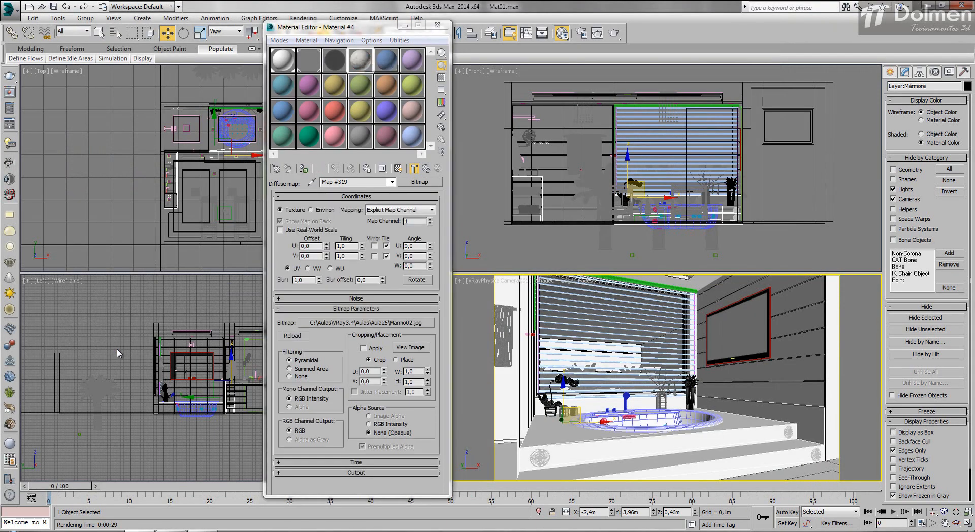
{"action": "left_click", "coordinate": [304, 168]}
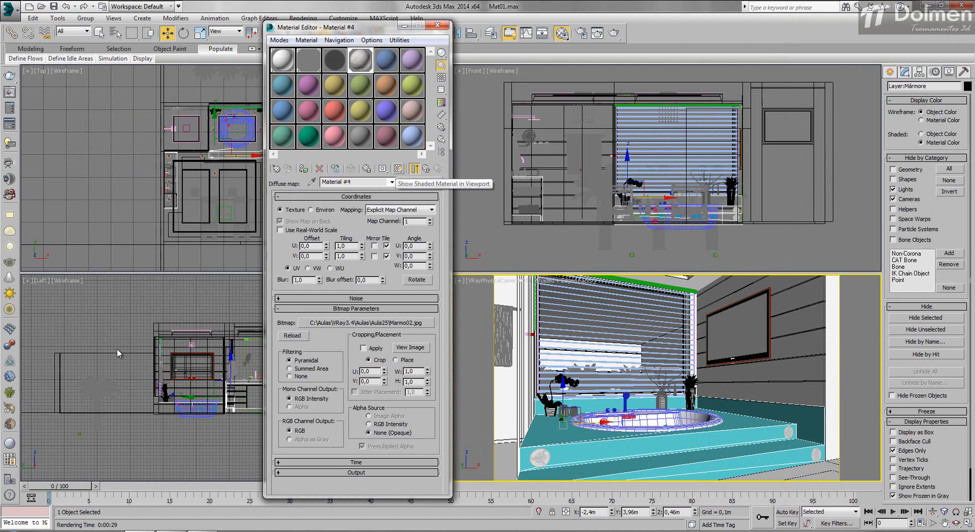
{"action": "left_click", "coordinate": [398, 168]}
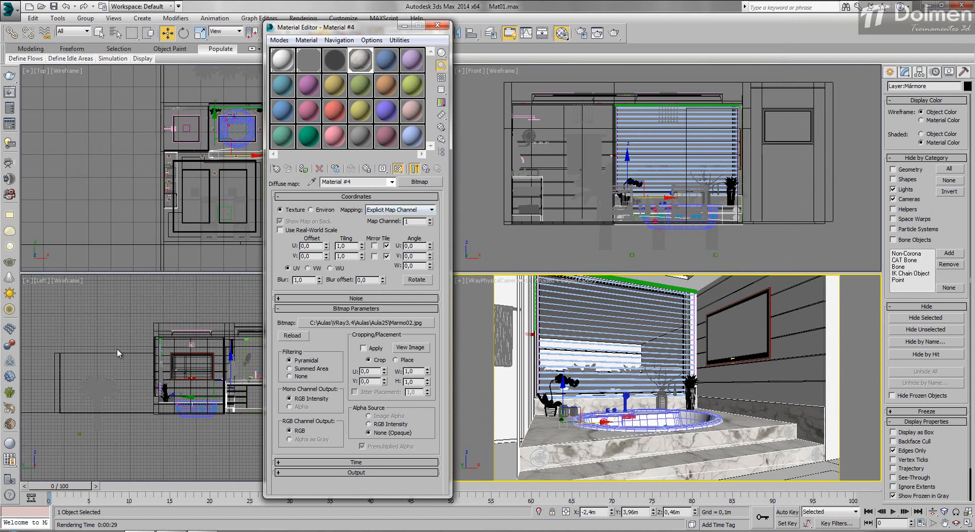
- Replace the platform's existing UVW Map modifier with a new UVW Map using Box mapping
{"action": "key", "text": "1"}
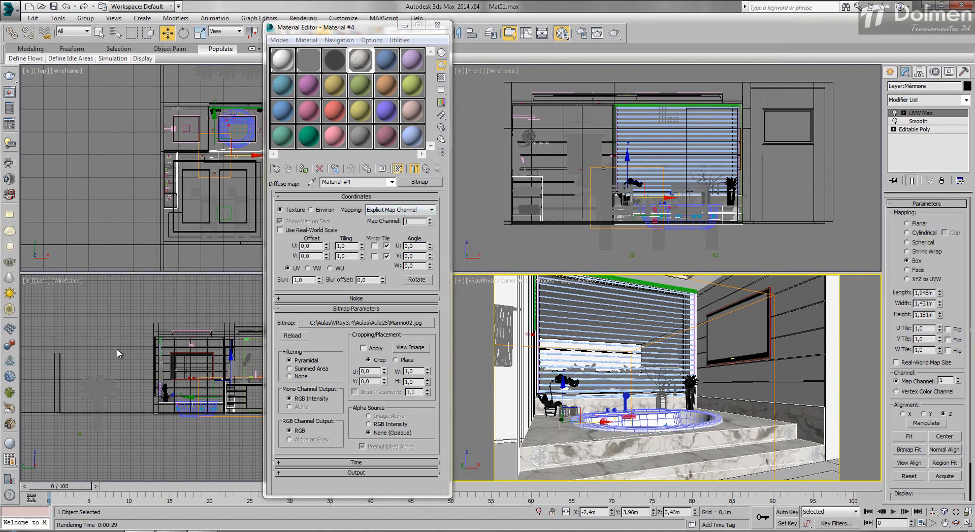
{"action": "left_click", "coordinate": [942, 181]}
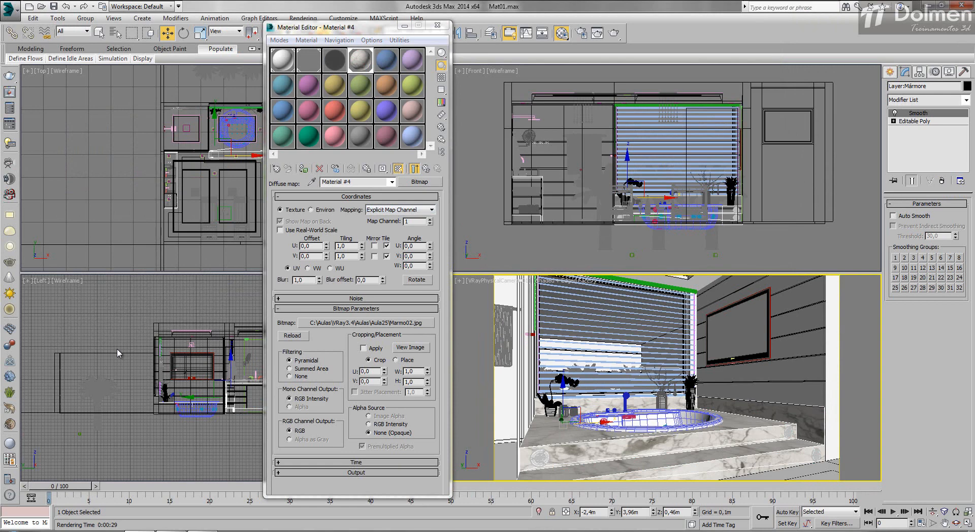
{"action": "left_click", "coordinate": [927, 100]}
{"action": "key", "text": "u"}
{"action": "key", "text": "u"}
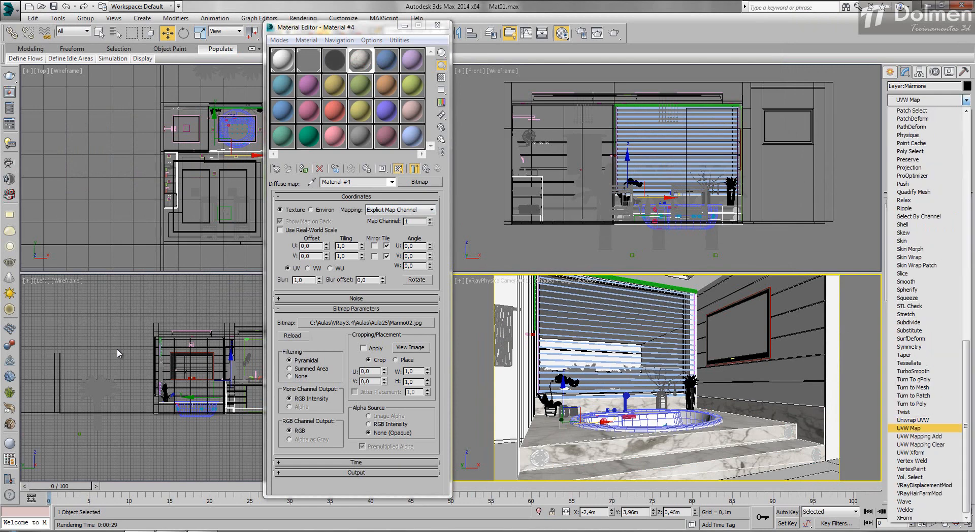
{"action": "key", "text": "Return"}
{"action": "left_click", "coordinate": [907, 260]}
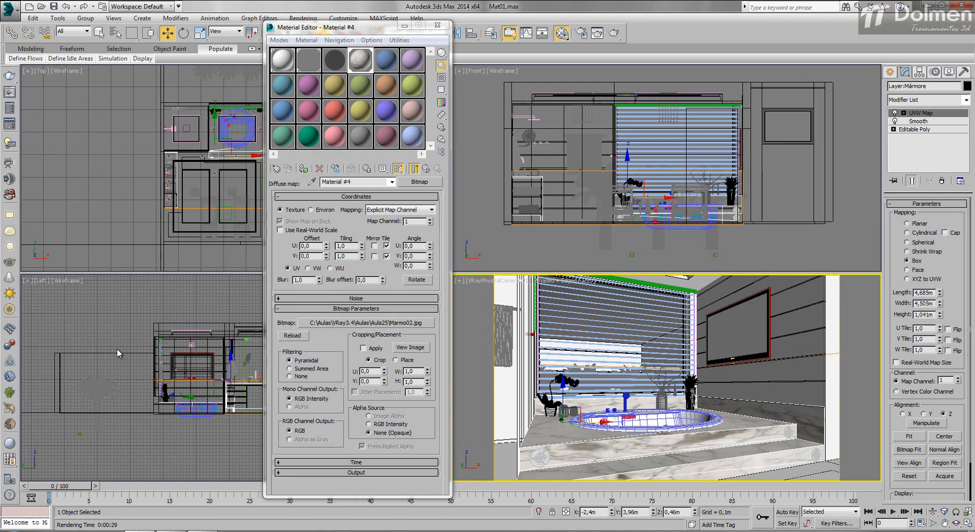
- Resize the platform's box mapping to about 1.081 m long, 1.139 m wide and 0.635 m high
{"action": "left_click_drag", "start_coordinate": [940, 293], "coordinate": [940, 425]}
{"action": "left_click_drag", "start_coordinate": [940, 304], "coordinate": [940, 448]}
{"action": "left_click_drag", "start_coordinate": [940, 315], "coordinate": [940, 338]}
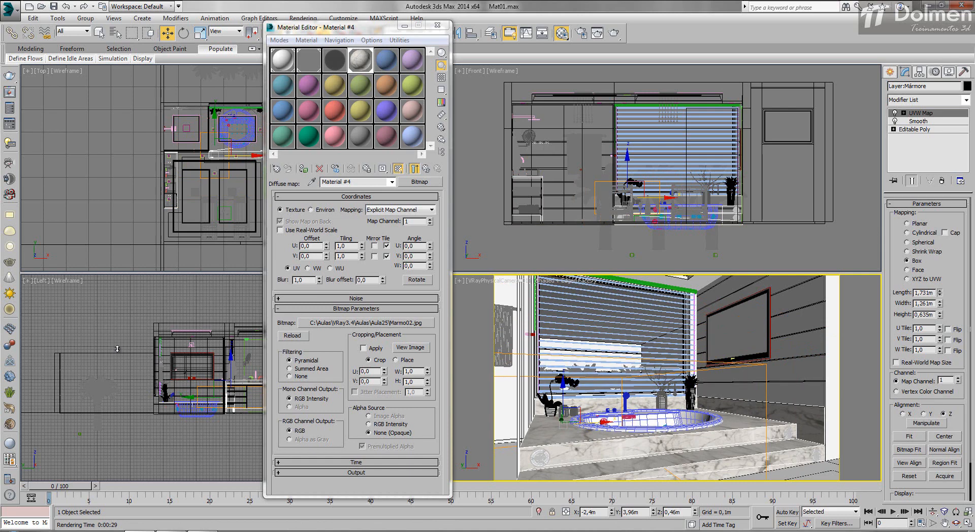
{"action": "left_click_drag", "start_coordinate": [940, 293], "coordinate": [940, 313]}
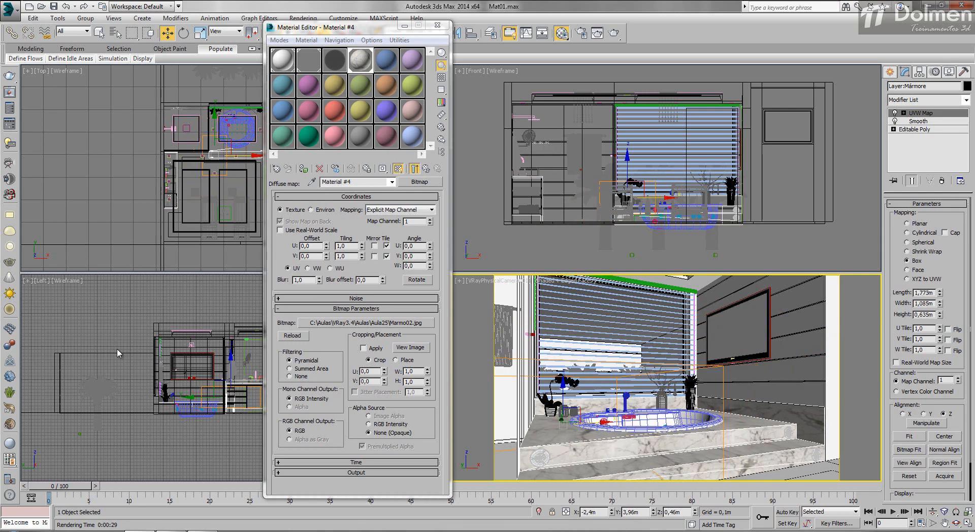
{"action": "left_click_drag", "start_coordinate": [940, 303], "coordinate": [940, 334]}
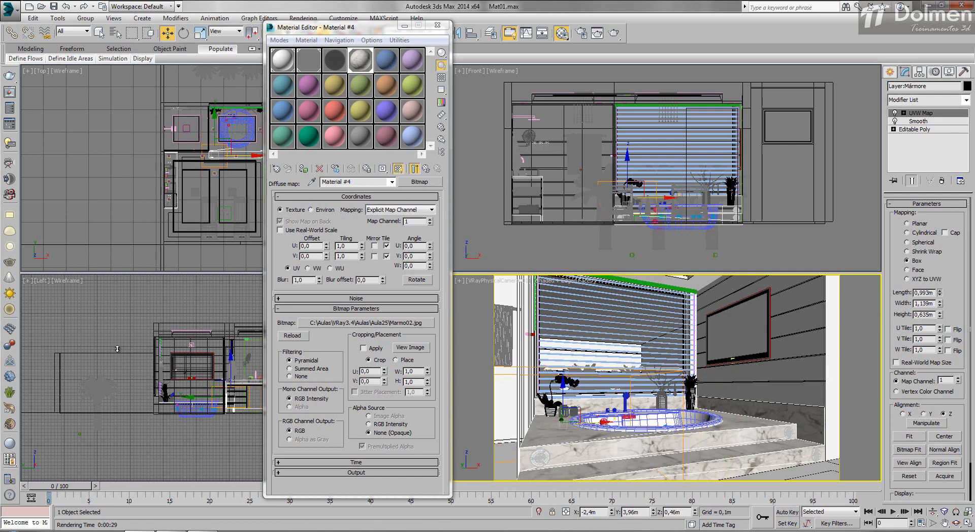
{"action": "left_click_drag", "start_coordinate": [117, 349], "coordinate": [117, 349]}
- Render the camera view and define a render region around the bathtub and marble platform
{"action": "key", "text": "shift+q"}
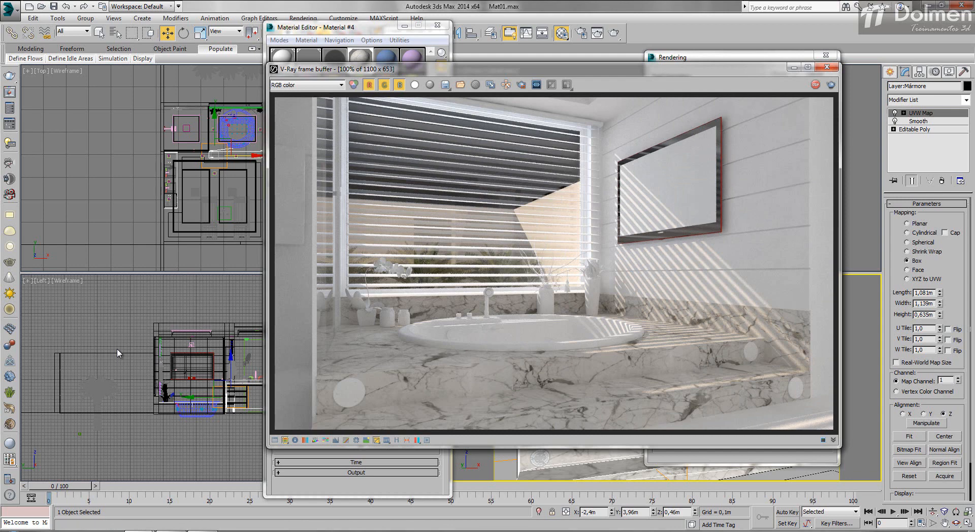
{"action": "mouse_move", "coordinate": [377, 26]}
{"action": "left_mouse_down"}
{"action": "mouse_move", "coordinate": [123, 26]}
{"action": "mouse_move", "coordinate": [179, 20]}
{"action": "mouse_move", "coordinate": [184, 10]}
{"action": "left_mouse_up"}
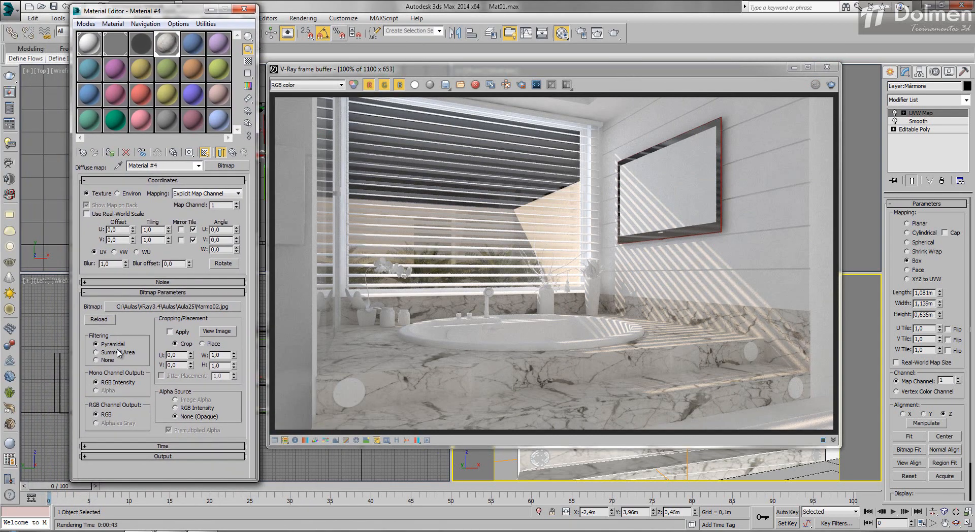
{"action": "left_click_drag", "start_coordinate": [507, 69], "coordinate": [503, 72]}
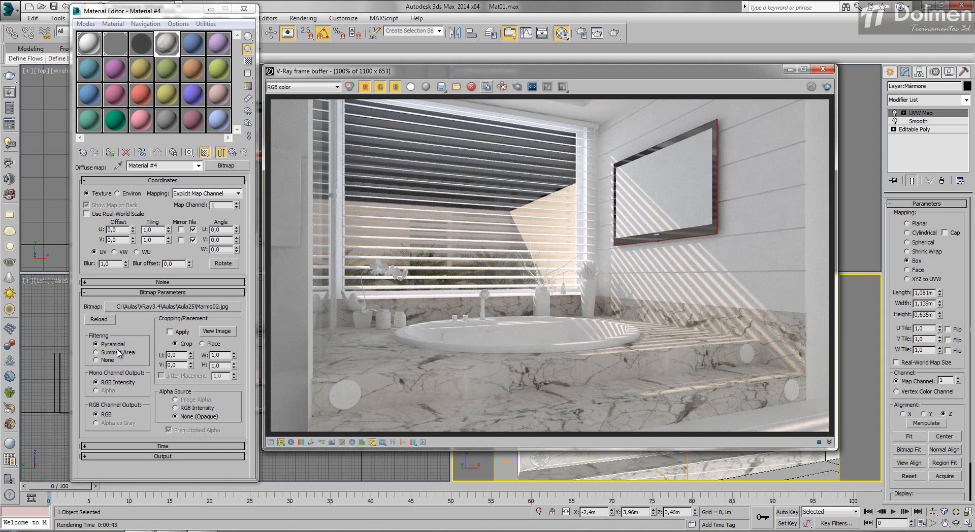
{"action": "left_click", "coordinate": [517, 86]}
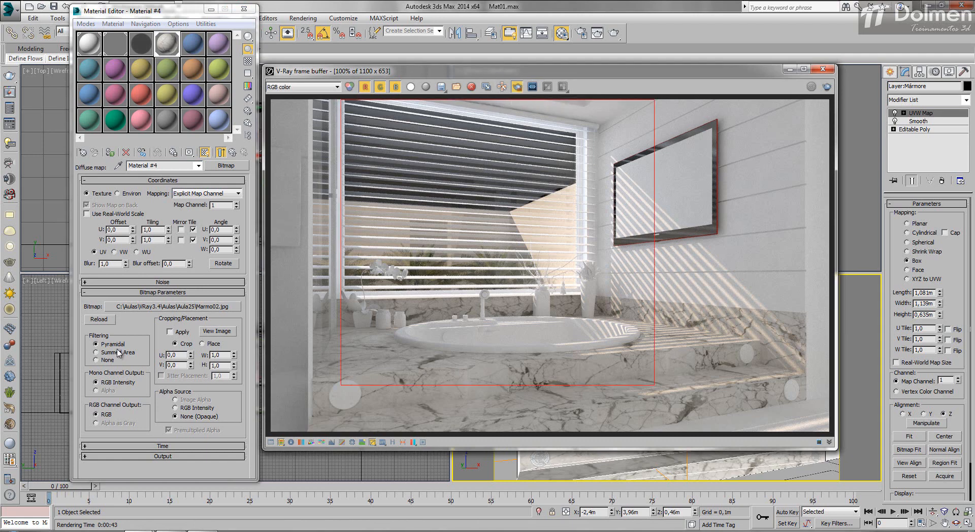
{"action": "left_click_drag", "start_coordinate": [301, 277], "coordinate": [814, 431]}
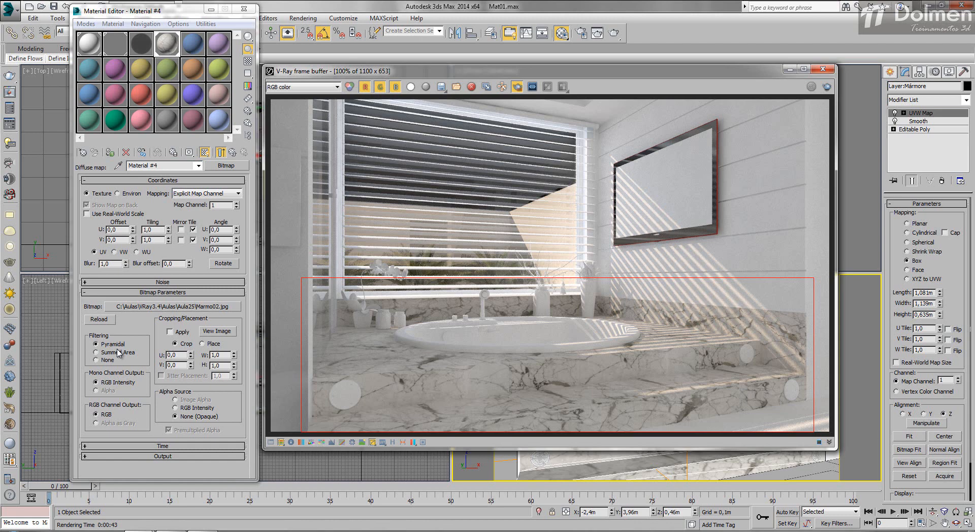
- Set Material #4's reflection color to pure white (255) and turn off Fresnel reflections
{"action": "left_click", "coordinate": [233, 152]}
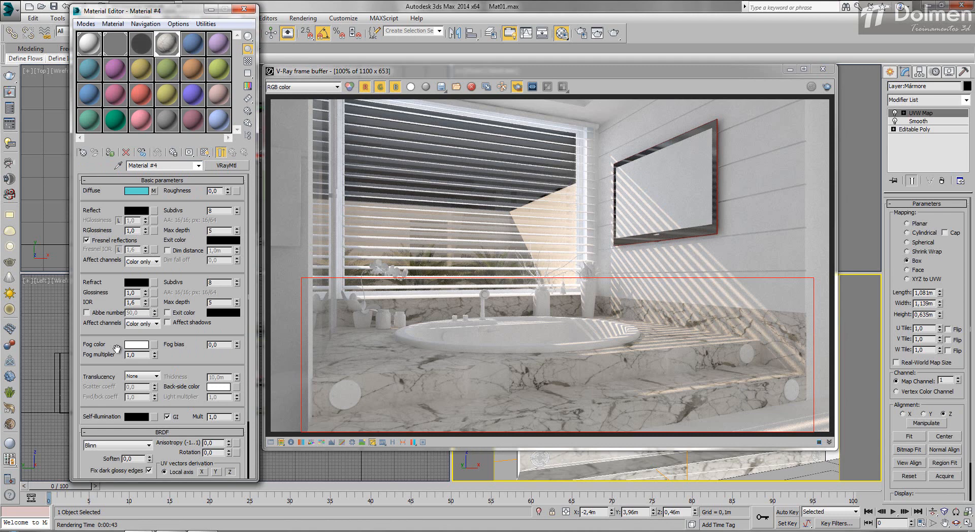
{"action": "left_click", "coordinate": [137, 211]}
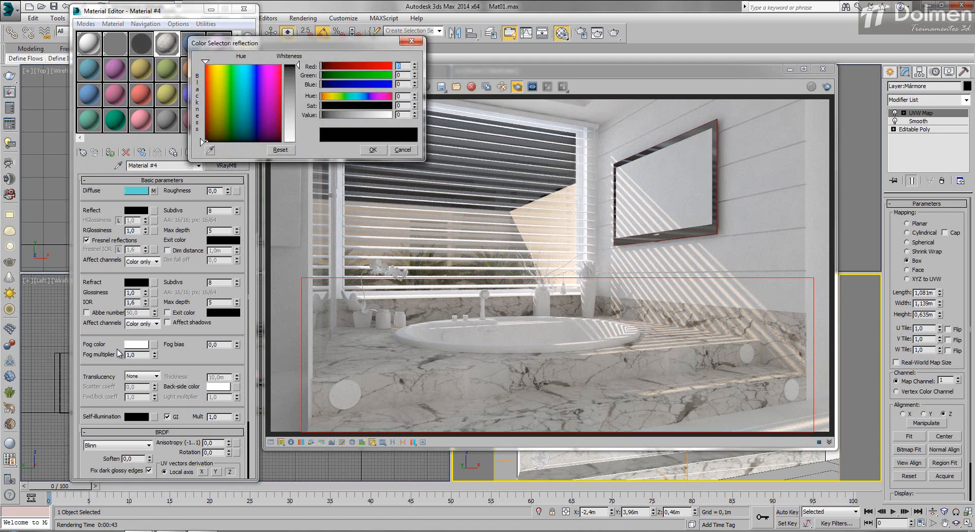
{"action": "left_click_drag", "start_coordinate": [298, 65], "coordinate": [299, 142]}
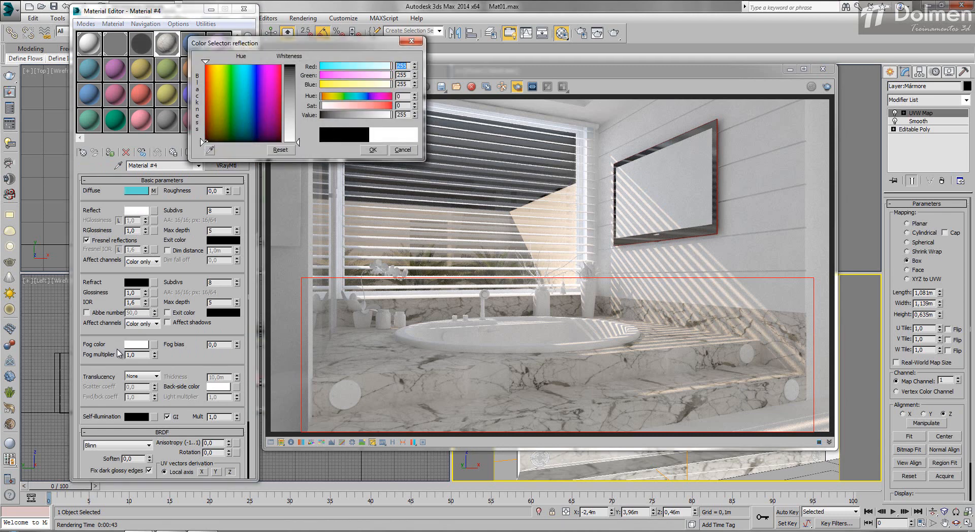
{"action": "key", "text": "Return"}
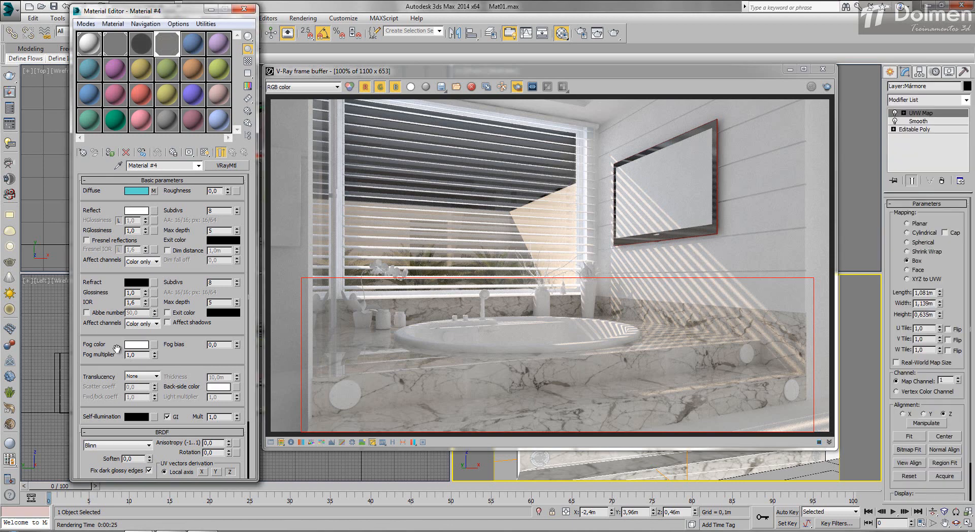
- Test-render the marble region with the reflection color at gray 59 and again at gray 87
{"action": "left_click", "coordinate": [136, 211]}
{"action": "left_click", "coordinate": [290, 82]}
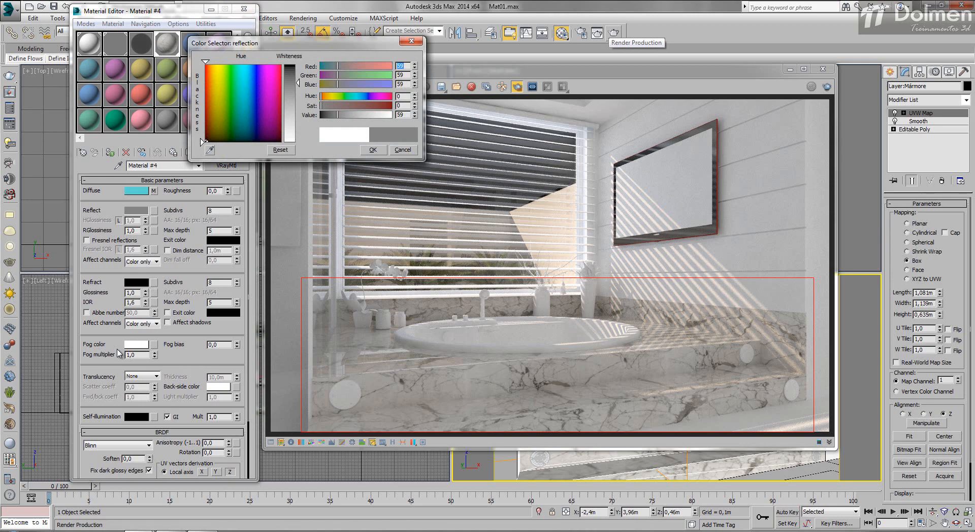
{"action": "left_click", "coordinate": [613, 32]}
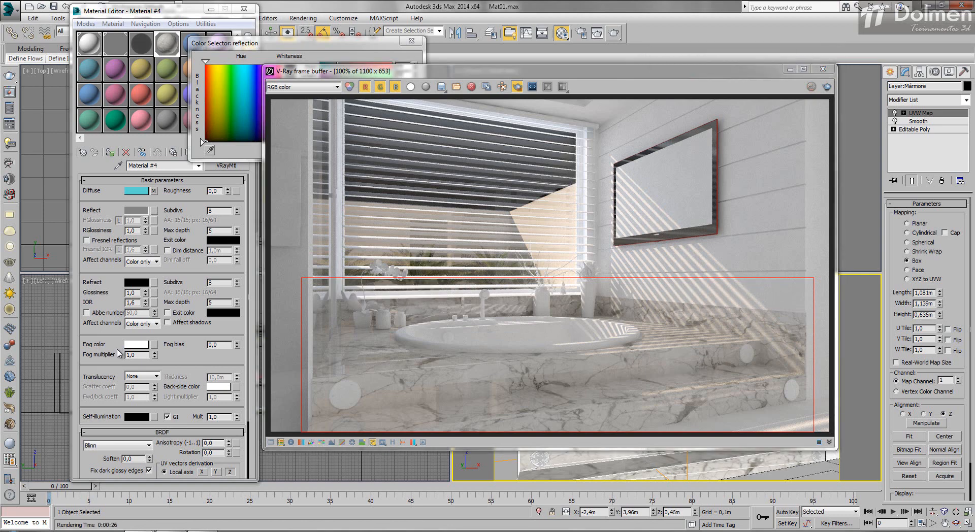
{"action": "key", "text": "Return"}
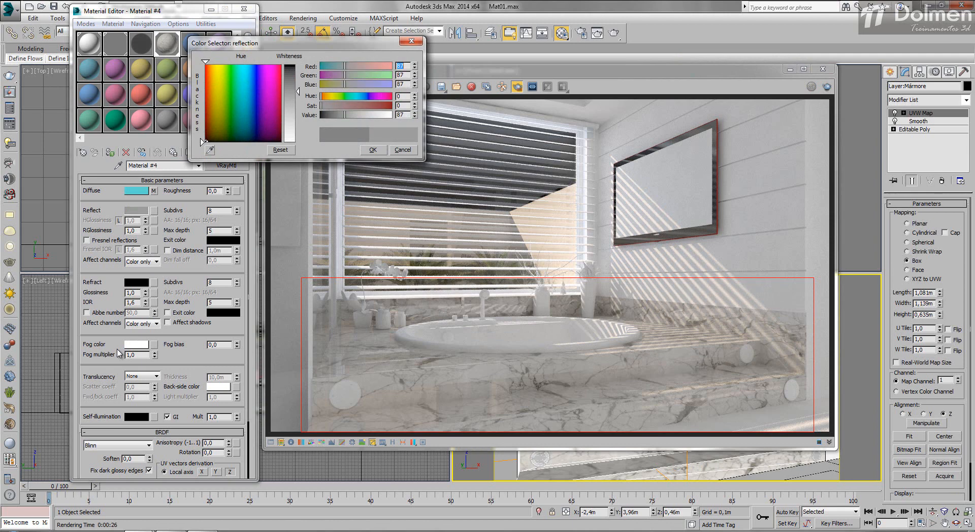
{"action": "key", "text": "shift+q"}
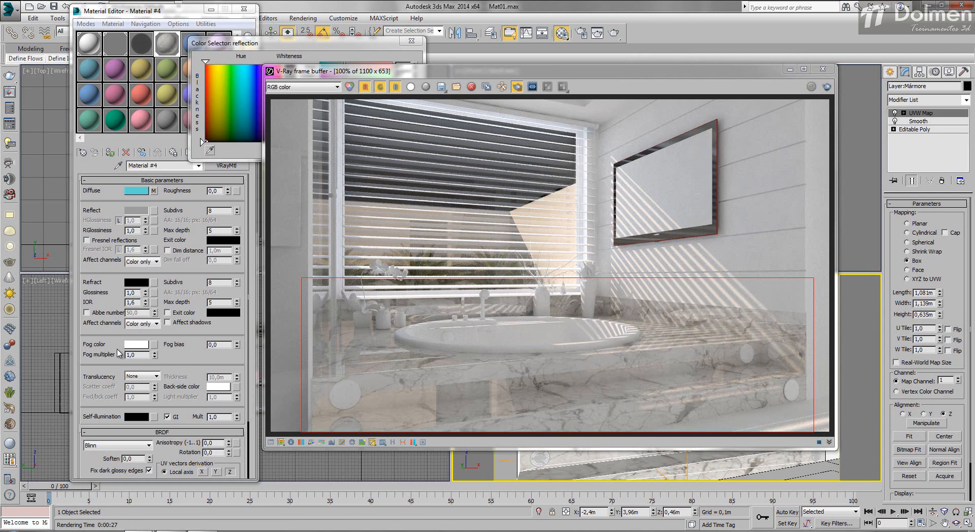
- Set the marble's reflection color to gray 47
{"action": "left_click", "coordinate": [325, 43]}
{"action": "left_click_drag", "start_coordinate": [343, 115], "coordinate": [334, 115]}
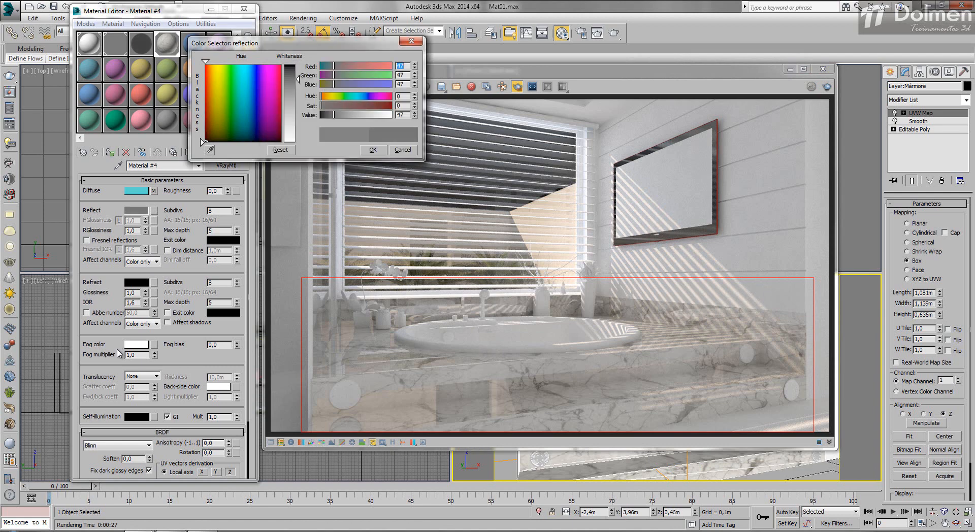
{"action": "key", "text": "Return"}
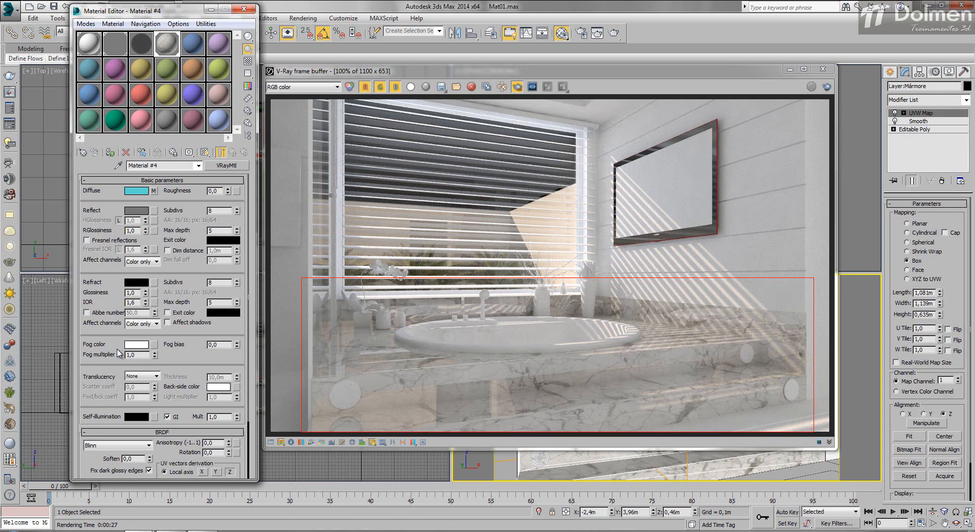
- Try a reflection glossiness of 0.95 on the marble and render the region
{"action": "left_click_drag", "start_coordinate": [136, 230], "coordinate": [117, 348]}
{"action": "left_click", "coordinate": [827, 87]}
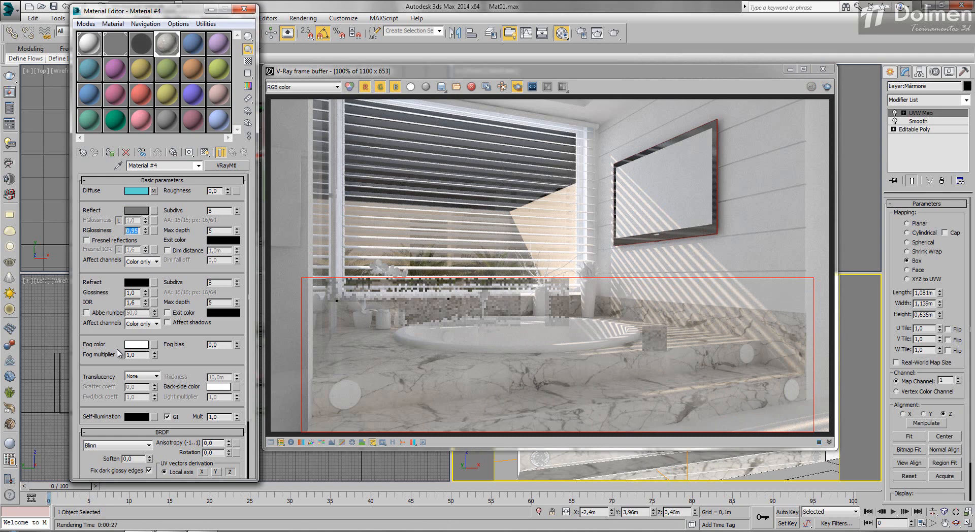
{"action": "key", "text": "shift+q"}
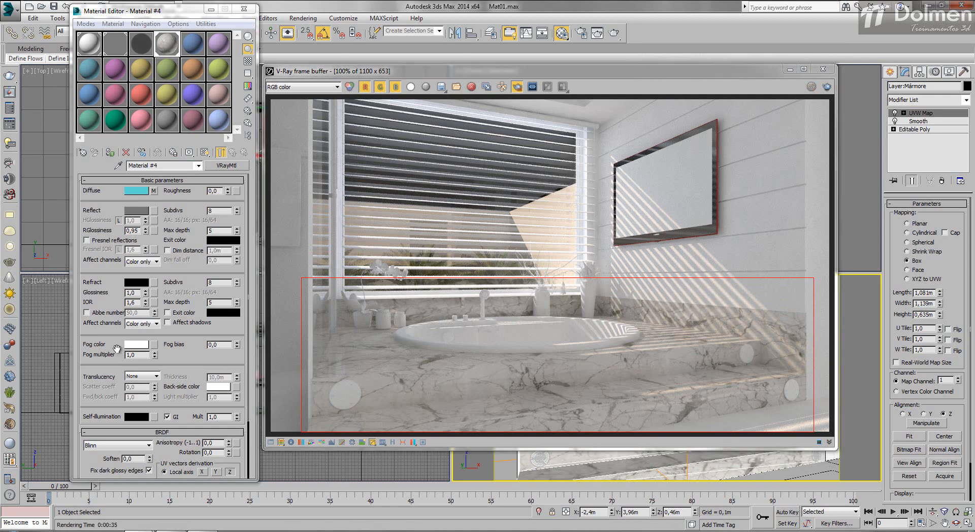
- Set the marble's reflection glossiness to 0.98 and re-render the region to inspect the reflections around the bathtub up close
{"action": "left_click_drag", "start_coordinate": [139, 230], "coordinate": [135, 230]}
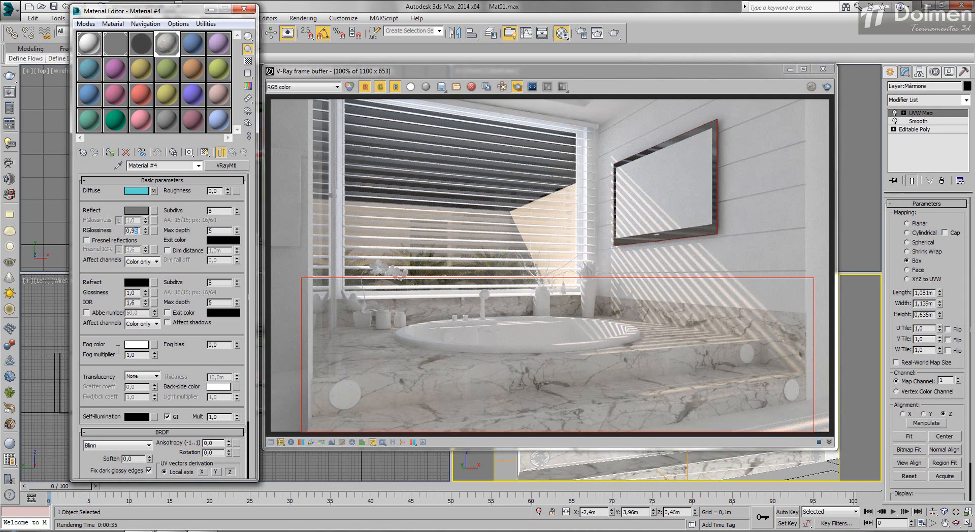
{"action": "type", "text": "8"}
{"action": "key", "text": "Return"}
{"action": "left_click", "coordinate": [827, 87]}
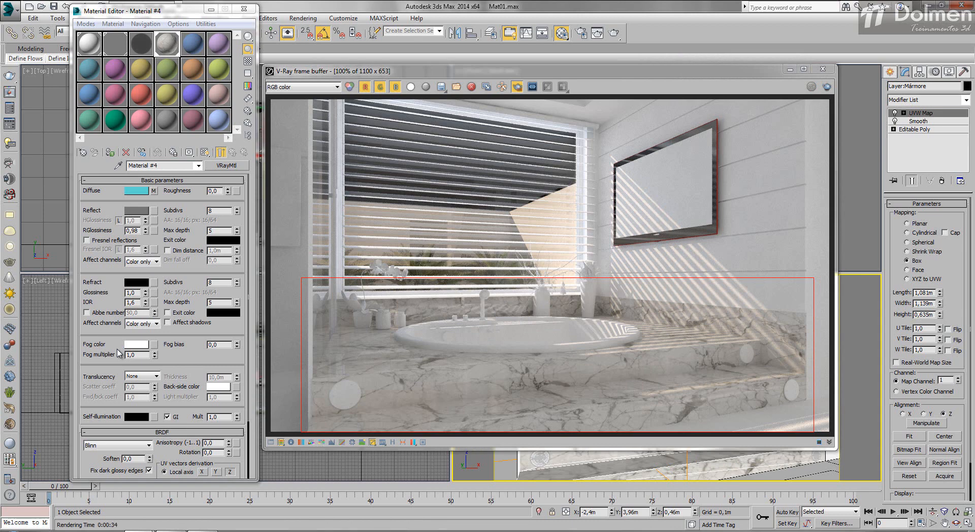
{"action": "left_click", "coordinate": [349, 347]}
{"action": "scroll", "coordinate": [349, 347], "scroll_direction": "up", "scroll_amount": 1}
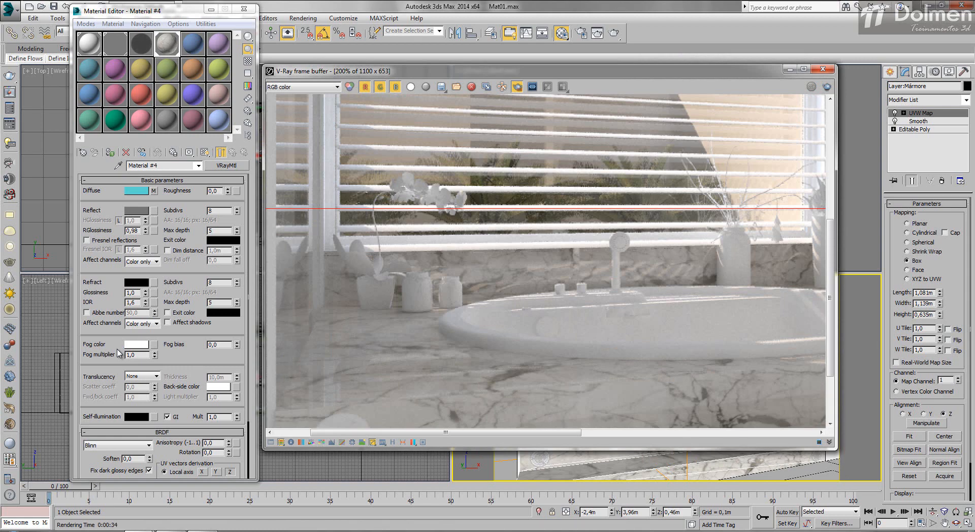
- Replace the marble's diffuse bitmap with a VRayDirt map, keeping the old map as a sub-map
{"action": "scroll", "coordinate": [117, 354], "scroll_direction": "down", "scroll_amount": 1}
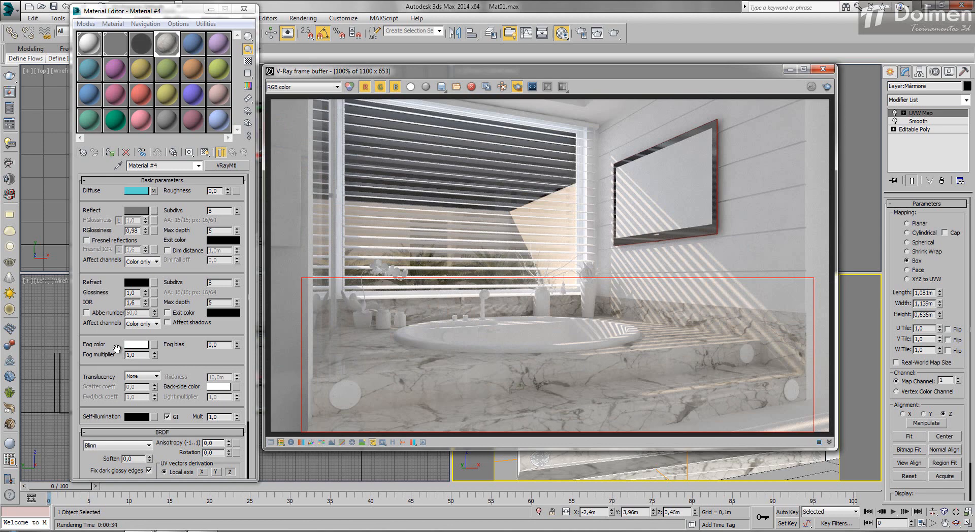
{"action": "left_click", "coordinate": [118, 349]}
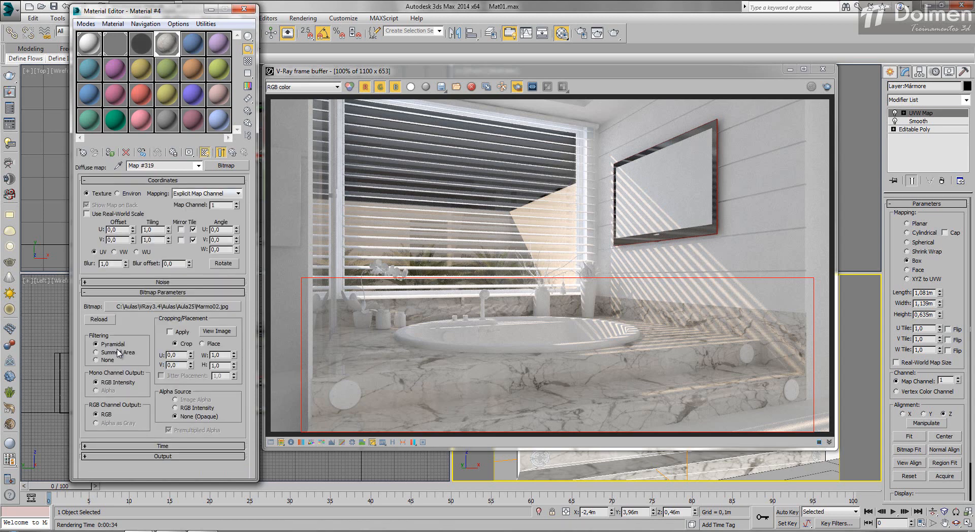
{"action": "left_click", "coordinate": [226, 165]}
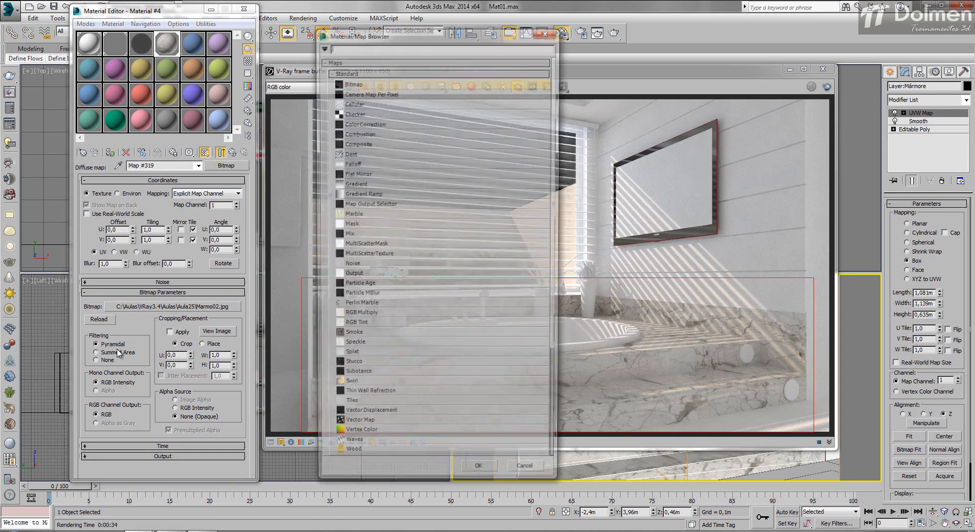
{"action": "left_click", "coordinate": [345, 72]}
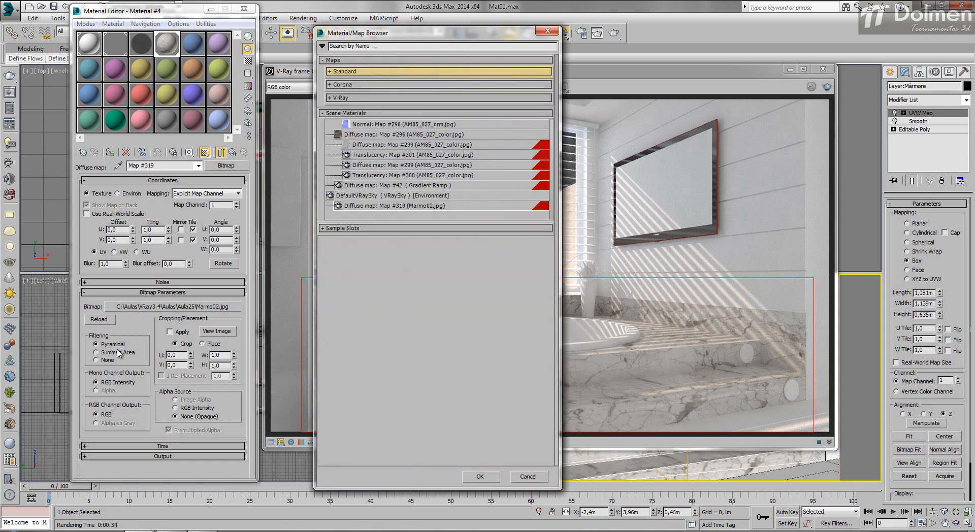
{"action": "left_click", "coordinate": [340, 98]}
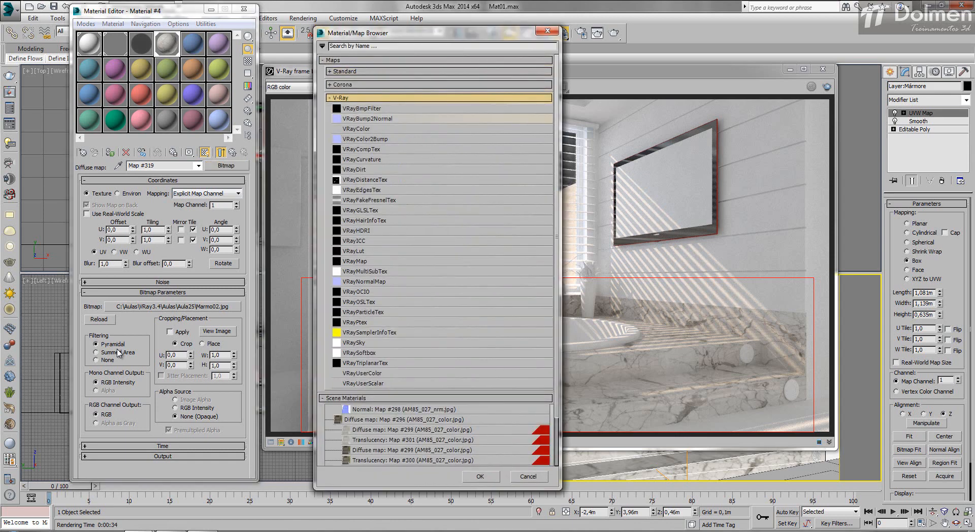
{"action": "double_click", "coordinate": [355, 169]}
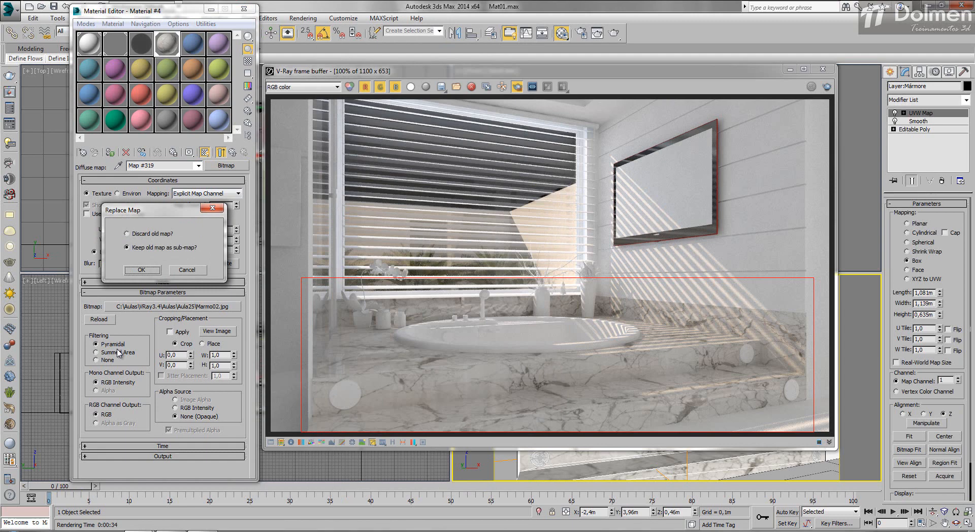
{"action": "key", "text": "Return"}
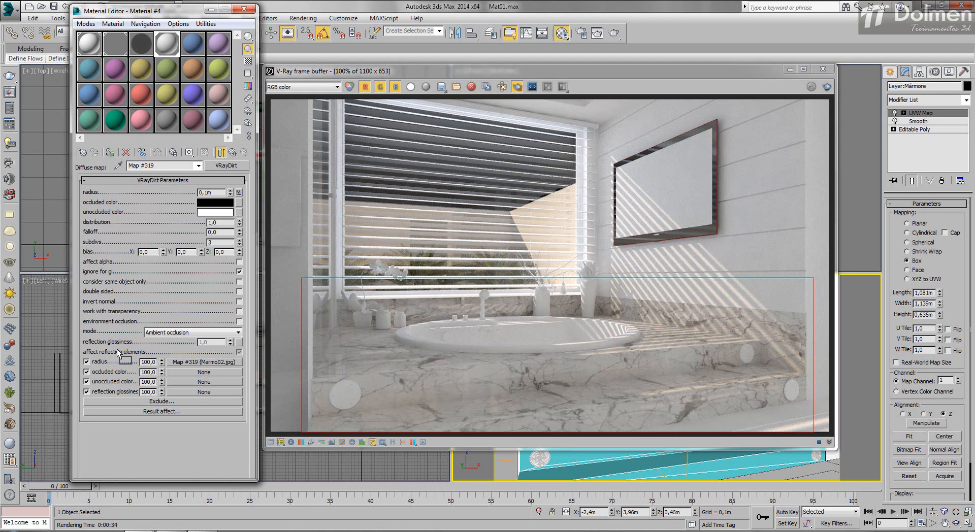
- Swap the Marmo02.jpg map from the VRayDirt radius to the unoccluded color and render the marble region
{"action": "left_click_drag", "start_coordinate": [118, 353], "coordinate": [118, 353]}
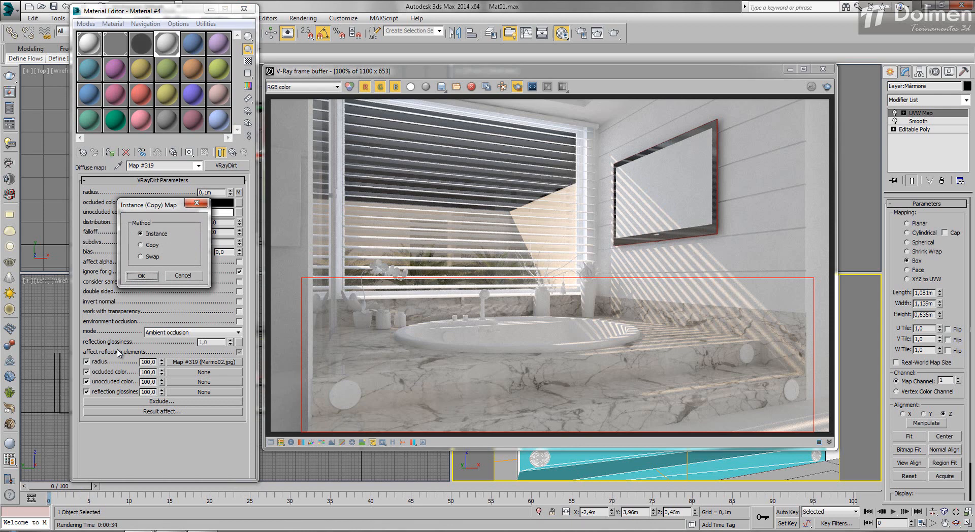
{"action": "key", "text": "Up"}
{"action": "key", "text": "Return"}
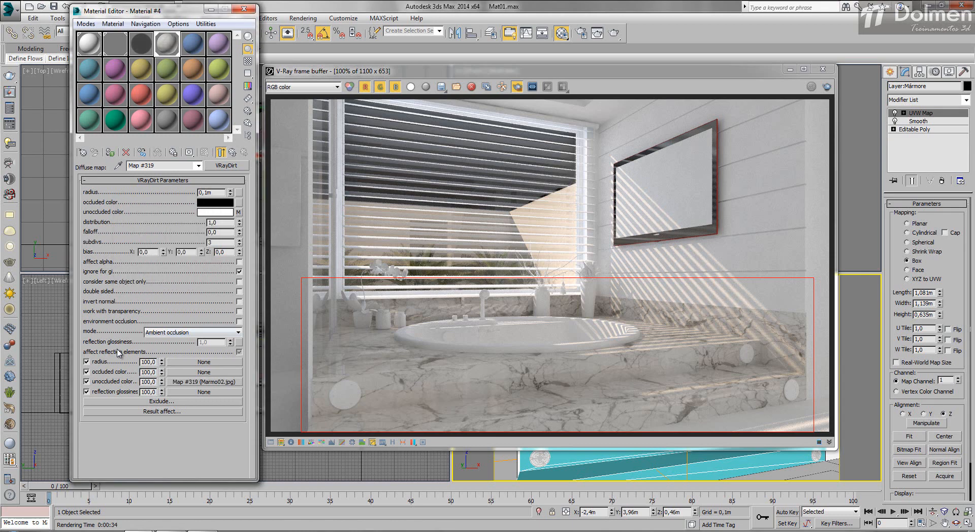
{"action": "left_click", "coordinate": [826, 87]}
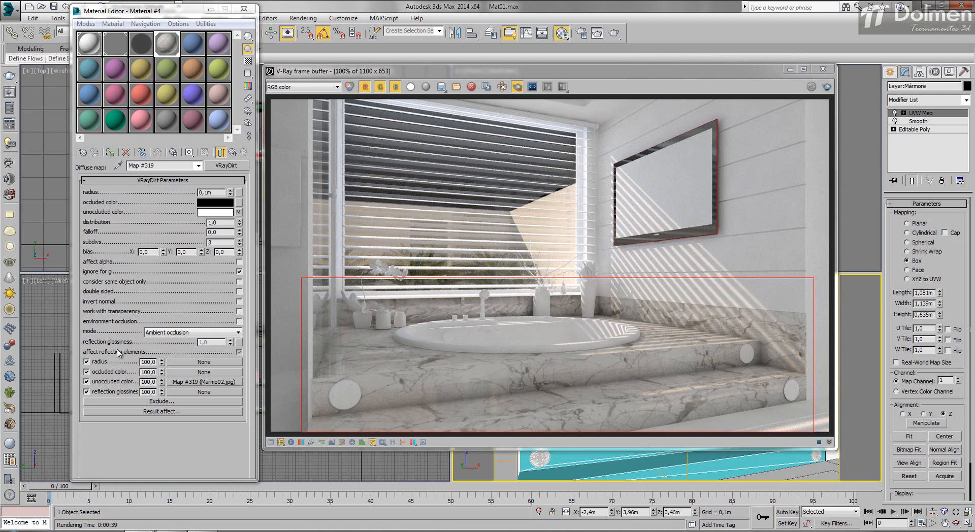
- Disable the VRayDirt unoccluded color map and render the region to check the dirt effect without the marble texture
{"action": "left_click", "coordinate": [117, 351]}
{"action": "left_click", "coordinate": [86, 381]}
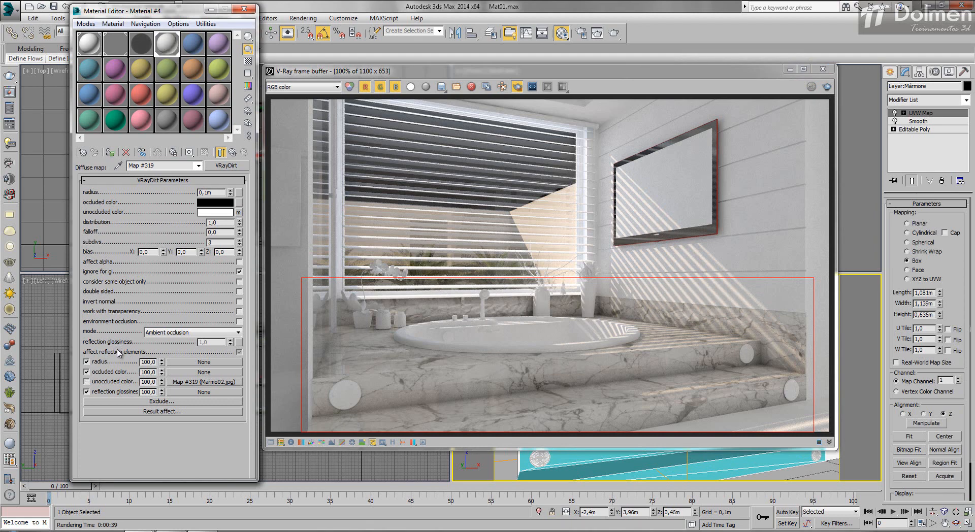
{"action": "key", "text": "shift+q"}
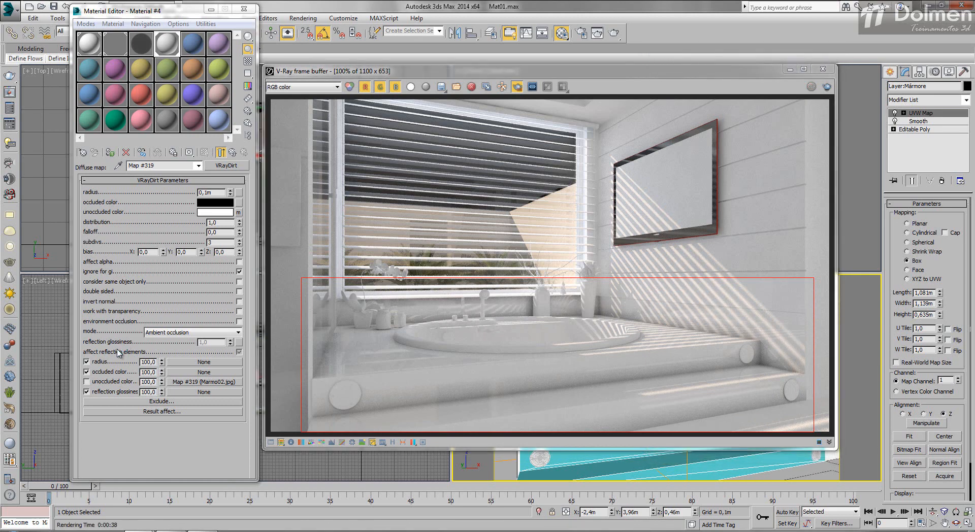
- Change the VRayDirt occluded color to a medium gray
{"action": "left_click", "coordinate": [215, 202]}
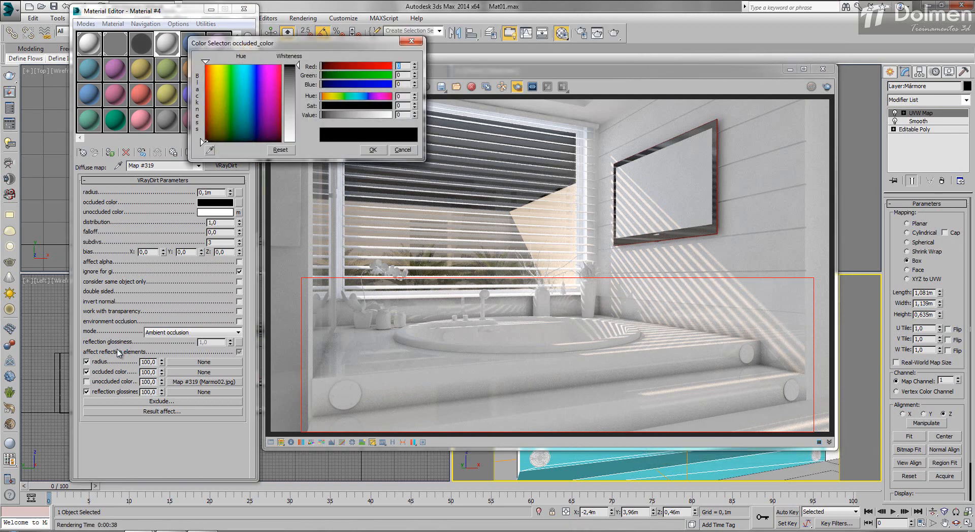
{"action": "left_click_drag", "start_coordinate": [298, 66], "coordinate": [298, 84]}
{"action": "key", "text": "Return"}
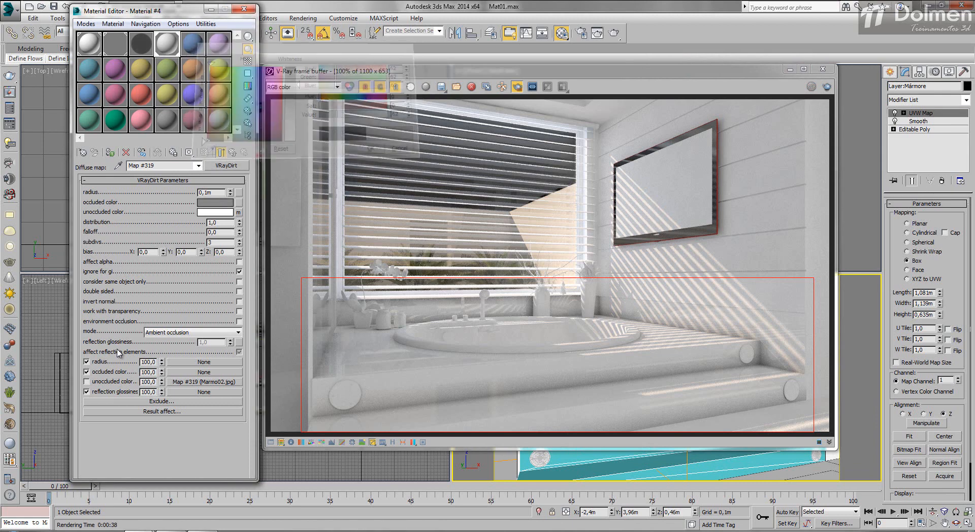
- Set the VRayDirt radius to 0.05 m and re-render the region
{"action": "left_click_drag", "start_coordinate": [204, 193], "coordinate": [219, 193]}
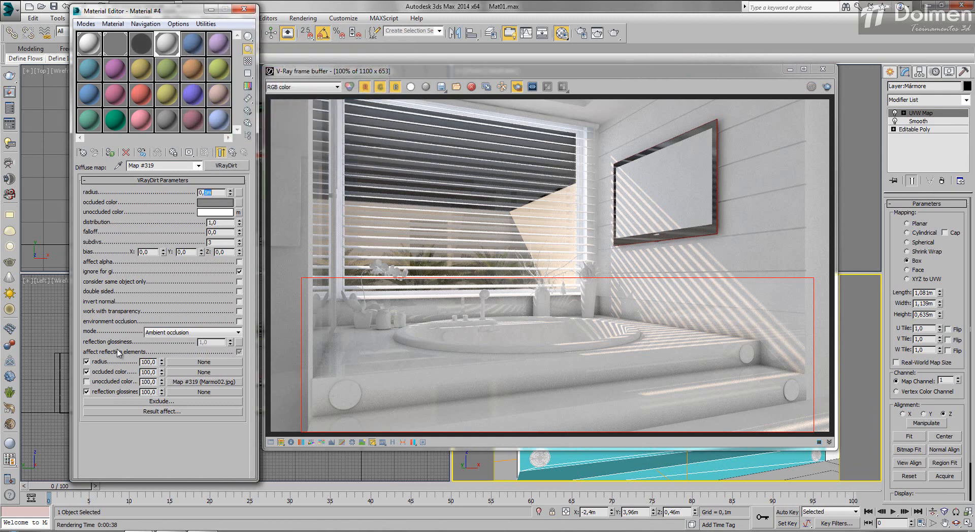
{"action": "type", "text": "05"}
{"action": "key", "text": "Return"}
{"action": "key", "text": "shift+q"}
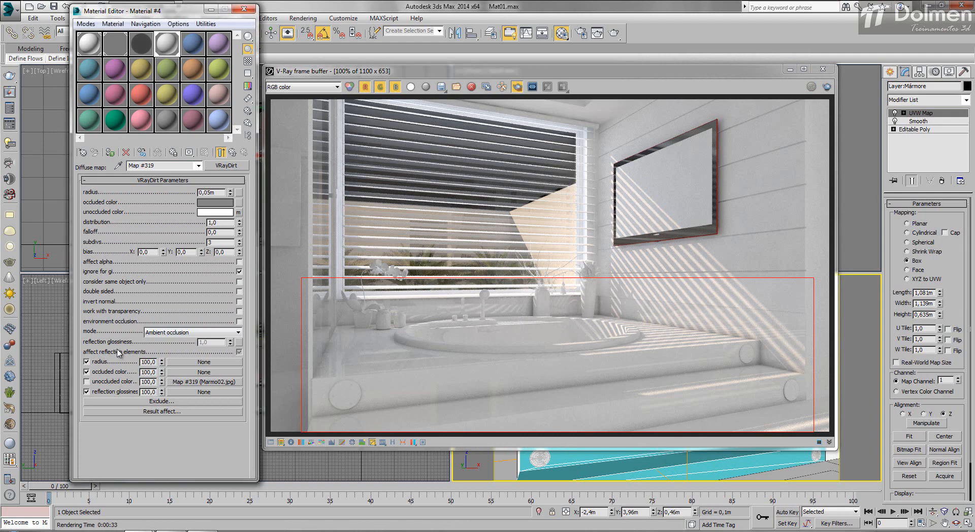
- Re-enable the Marmo02.jpg map for the VRayDirt unoccluded color and start a new region render
{"action": "key", "text": "ctrl+z"}
{"action": "key", "text": "ctrl+z"}
{"action": "left_click", "coordinate": [827, 87]}
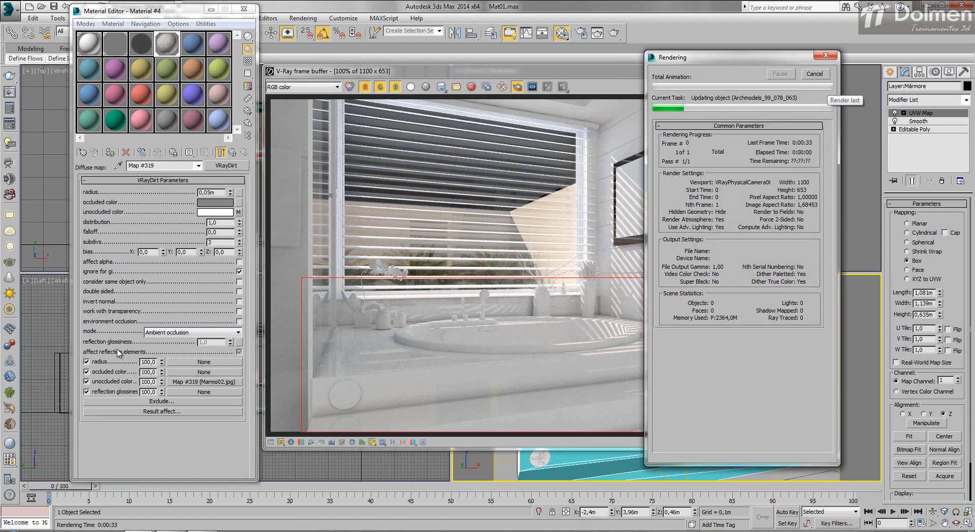
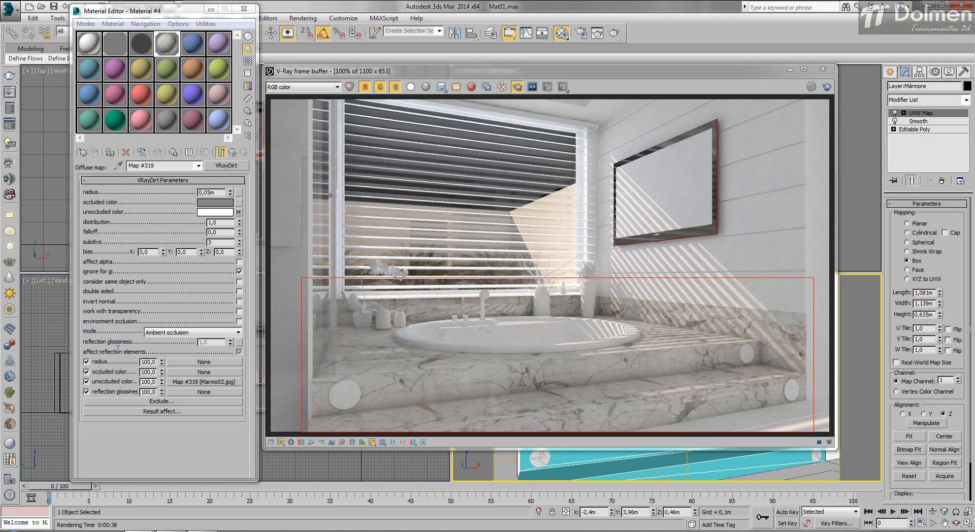
- Try 16 subdivs for both the VRayDirt map and the marble's reflection, and render the region
{"action": "left_click", "coordinate": [118, 350]}
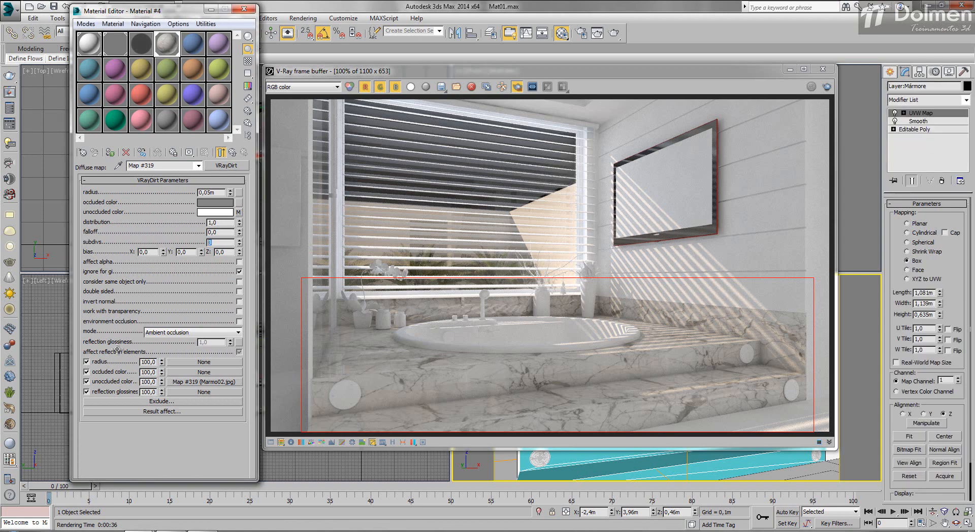
{"action": "type", "text": "16"}
{"action": "left_click", "coordinate": [232, 153]}
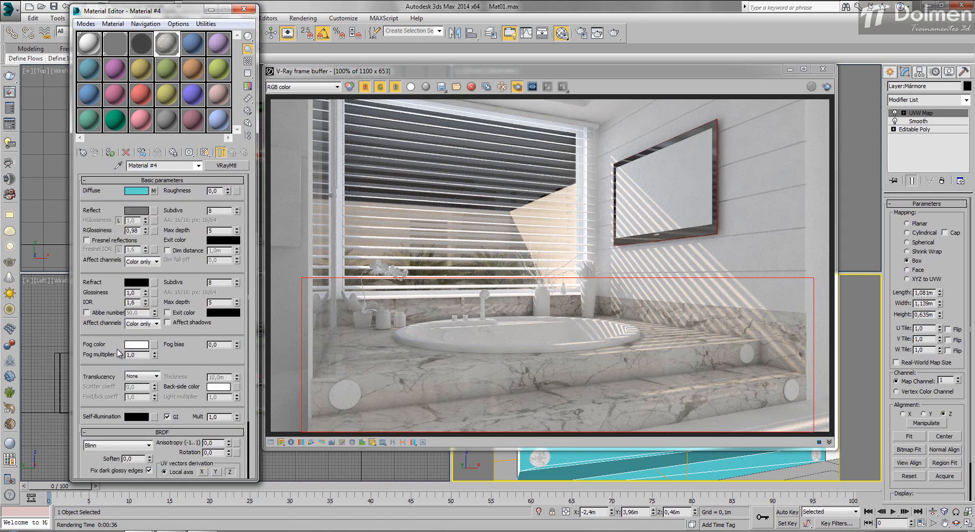
{"action": "double_click", "coordinate": [211, 210]}
{"action": "type", "text": "16"}
{"action": "key", "text": "Return"}
{"action": "left_click", "coordinate": [826, 86]}
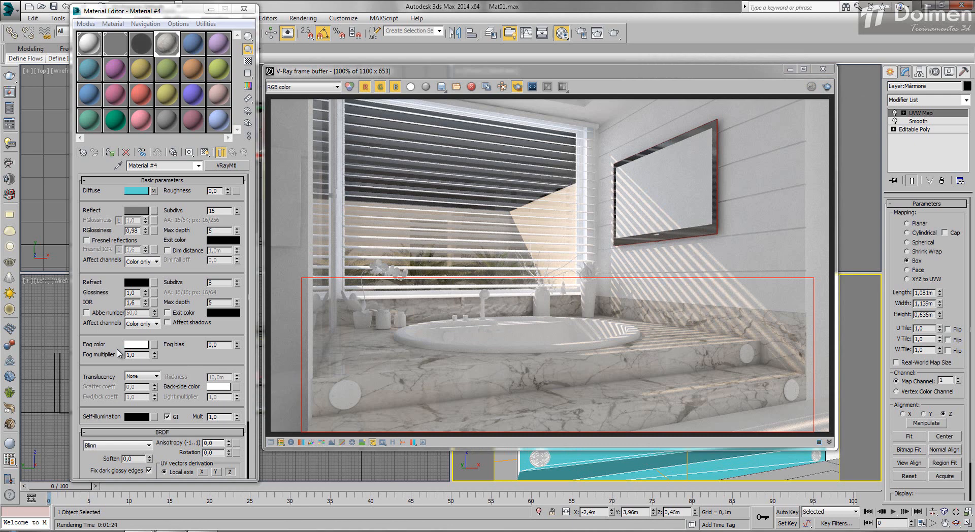
- Set the subdivs of the marble's reflection and of its VRayDirt map to 8
{"action": "left_click", "coordinate": [118, 349]}
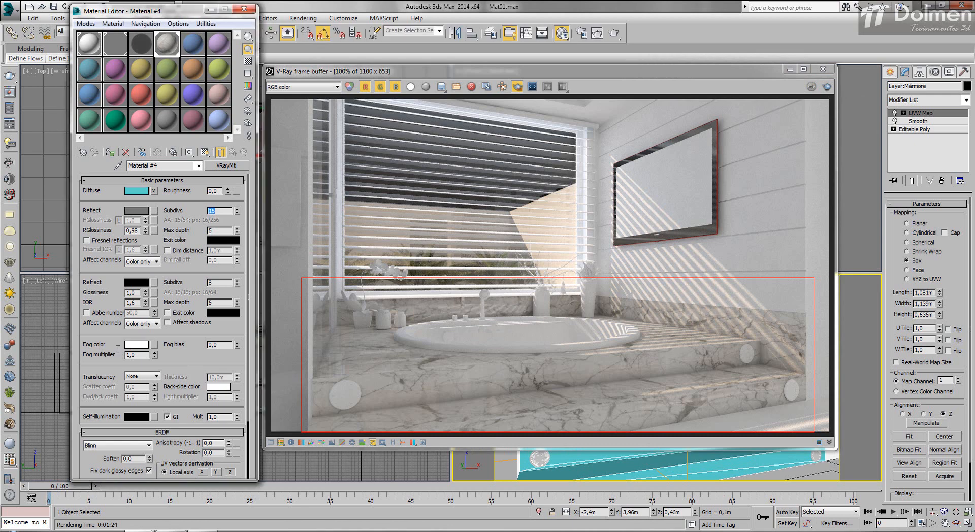
{"action": "type", "text": "8"}
{"action": "key", "text": "Return"}
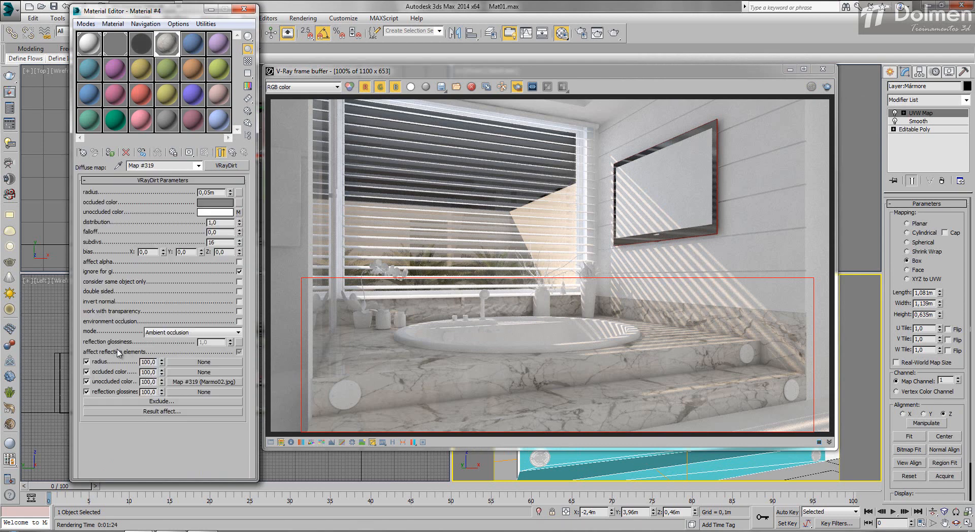
{"action": "double_click", "coordinate": [212, 243]}
{"action": "type", "text": "8"}
{"action": "key", "text": "Return"}
- Replace the VRayDirt unoccluded color bitmap with Marmo03.jpg from the Aula25 folder
{"action": "left_click", "coordinate": [204, 382]}
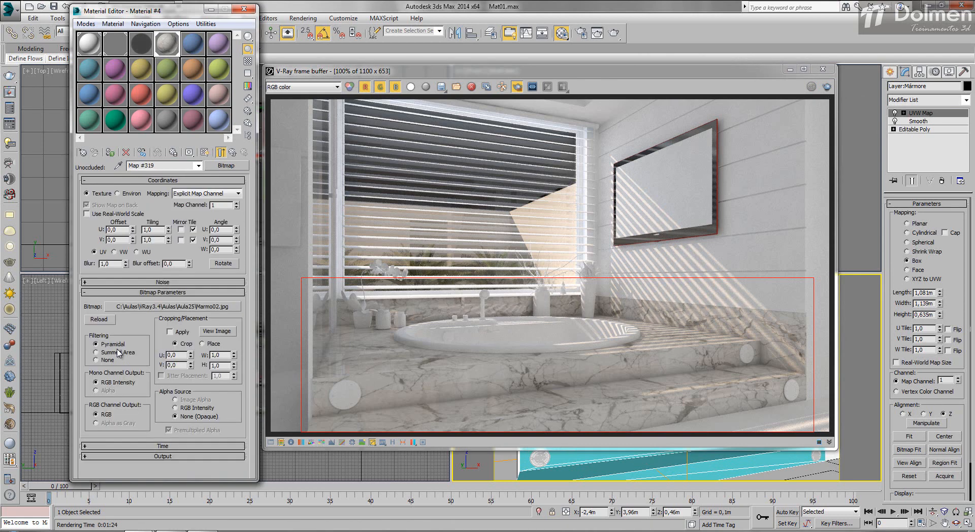
{"action": "left_click", "coordinate": [172, 306]}
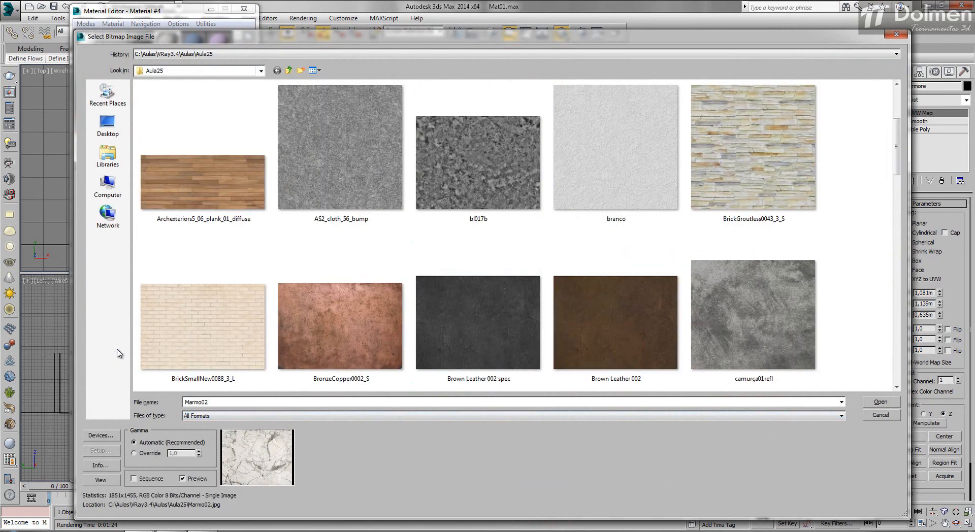
{"action": "scroll", "coordinate": [118, 354], "scroll_direction": "down", "scroll_amount": 2}
{"action": "scroll", "coordinate": [118, 353], "scroll_direction": "down", "scroll_amount": 2}
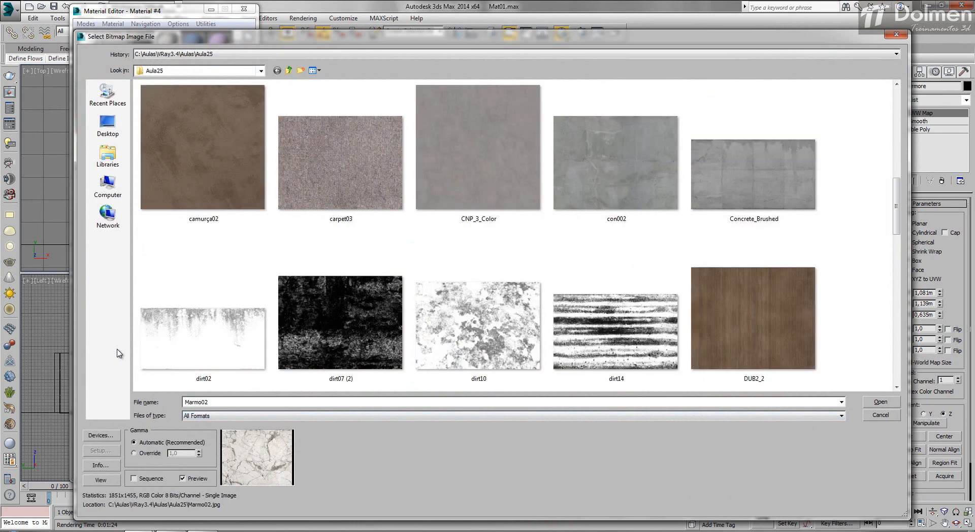
{"action": "scroll", "coordinate": [118, 353], "scroll_direction": "down", "scroll_amount": 2}
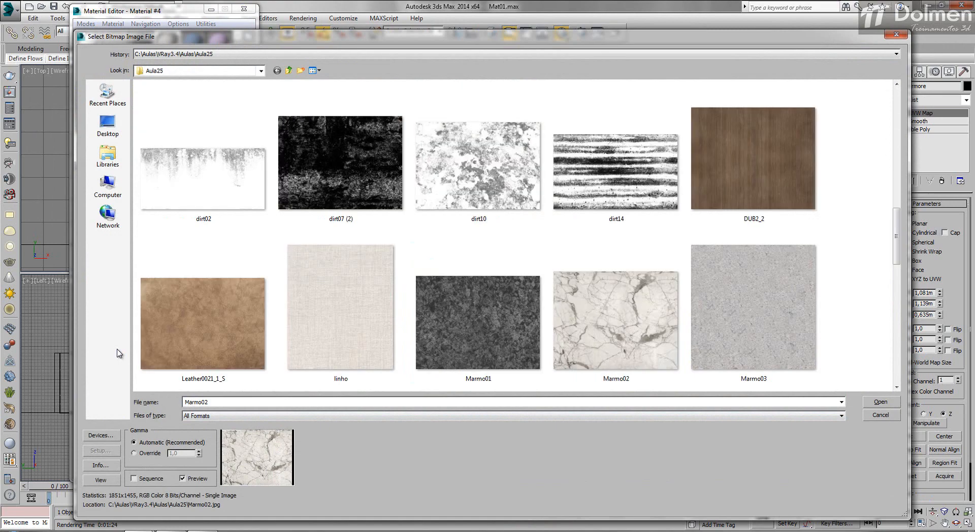
{"action": "key", "text": "Right"}
{"action": "key", "text": "Return"}
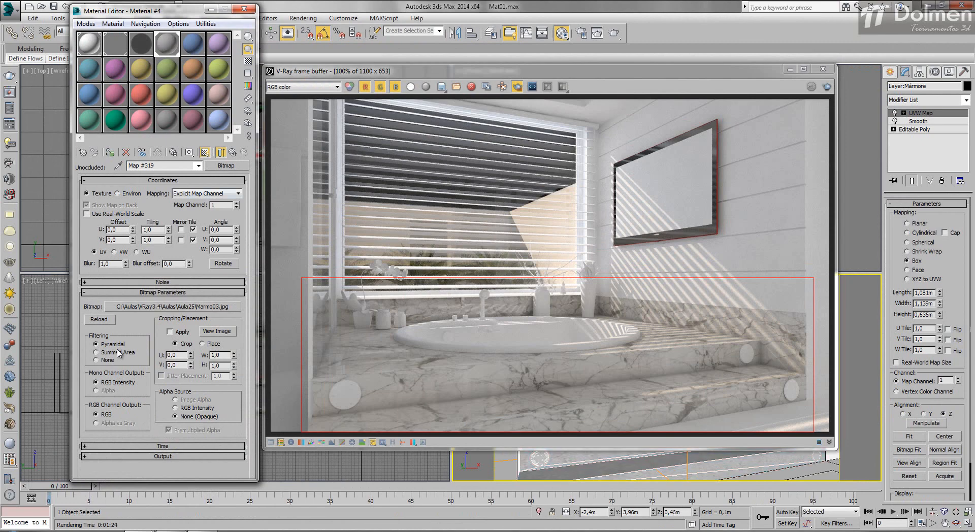
- Resize the platform's box UVW mapping to 0.811 m length, 0.672 m width and 0.425 m height, and render the region
{"action": "left_click_drag", "start_coordinate": [558, 71], "coordinate": [138, 63]}
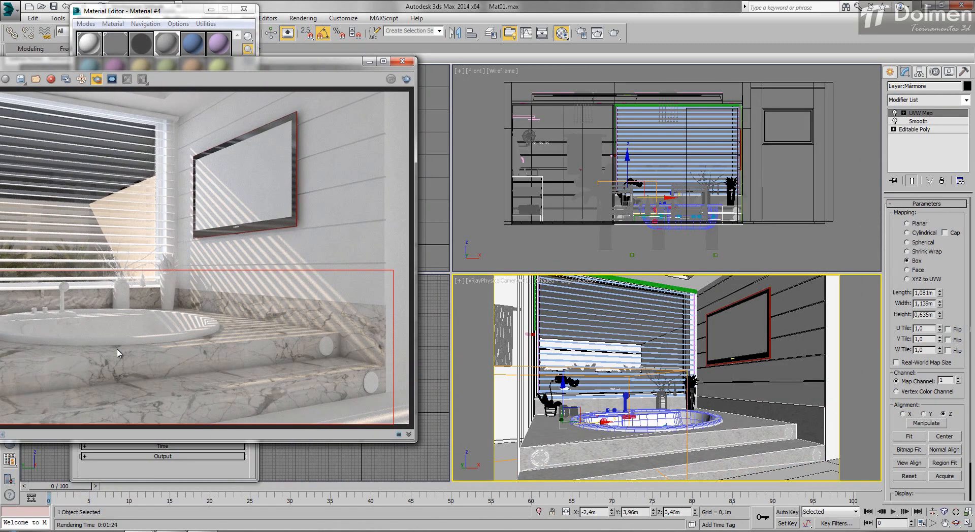
{"action": "left_click_drag", "start_coordinate": [940, 295], "coordinate": [939, 328]}
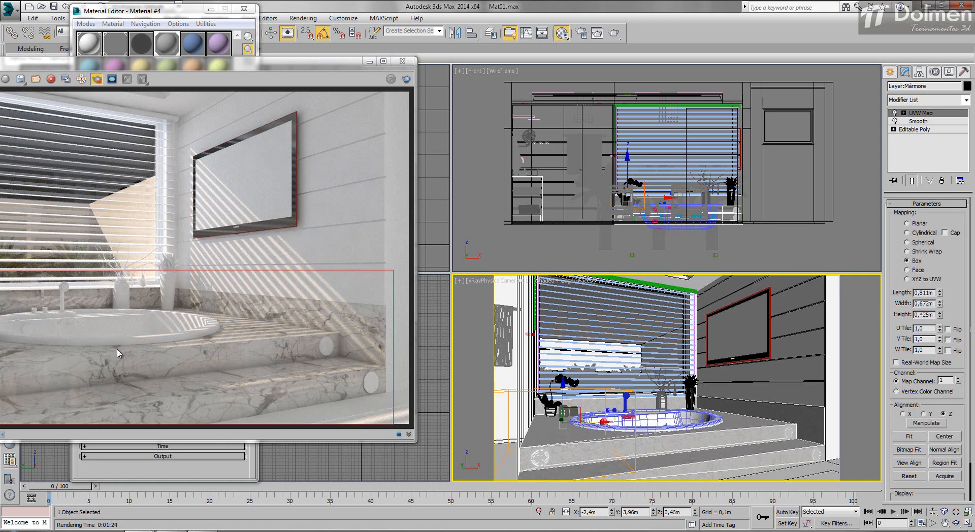
{"action": "key", "text": "shift+q"}
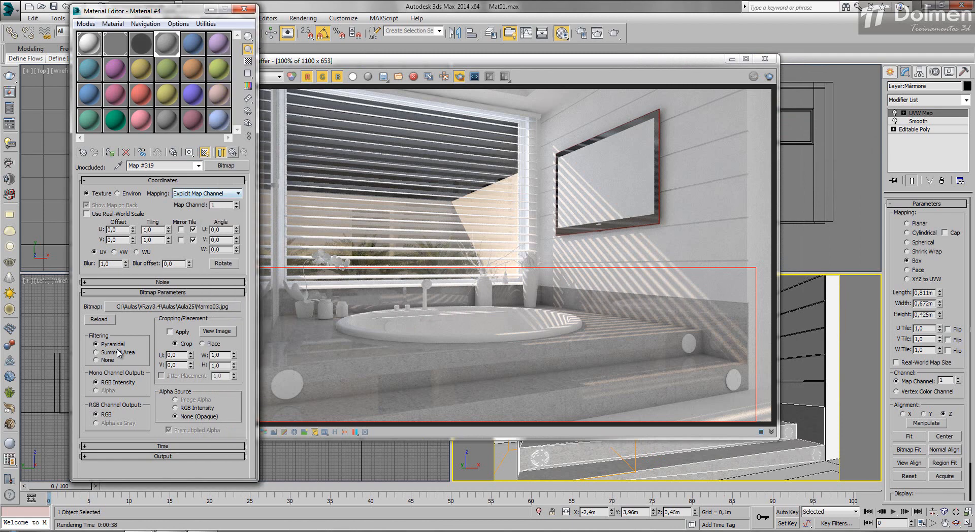
- Set the VRayDirt radius to 0.01 m and re-render the platform region
{"action": "key", "text": "Up"}
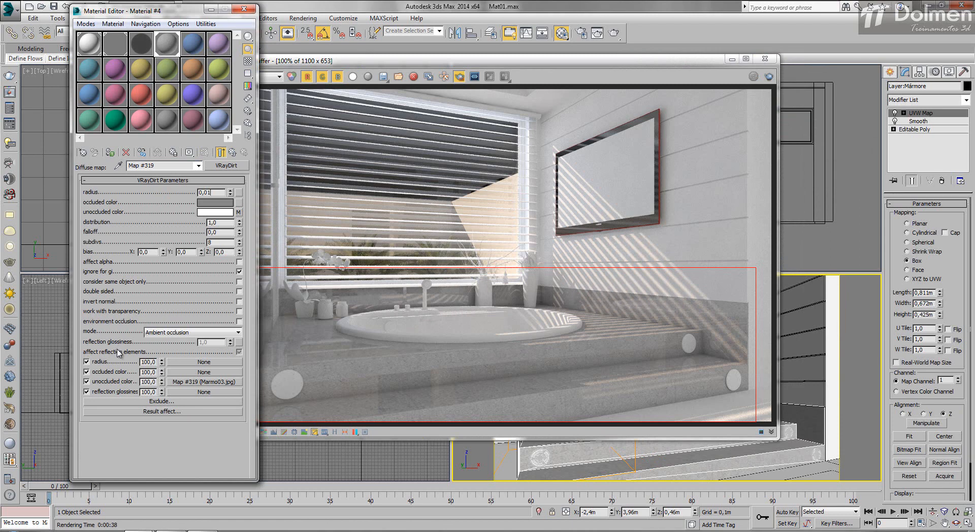
{"action": "key", "text": "Return"}
{"action": "key", "text": "shift+q"}
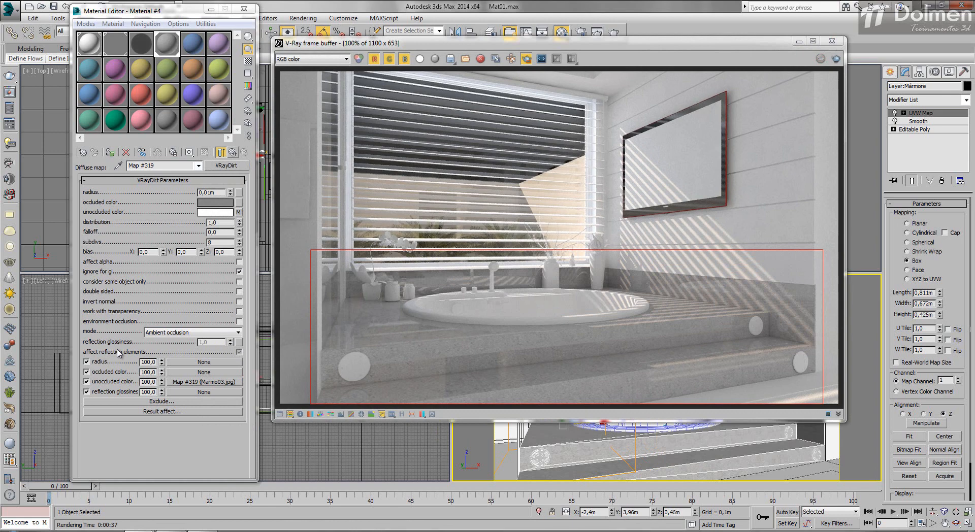
- Set the marble material's reflection glossiness to 0.95 and re-render the region
{"action": "key", "text": "Up"}
{"action": "left_click", "coordinate": [145, 233]}
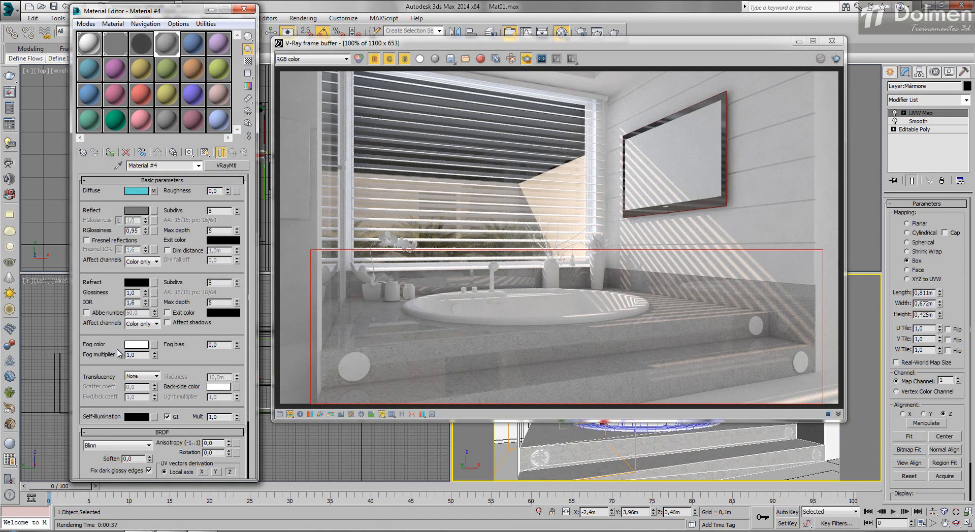
{"action": "key", "text": "shift+q"}
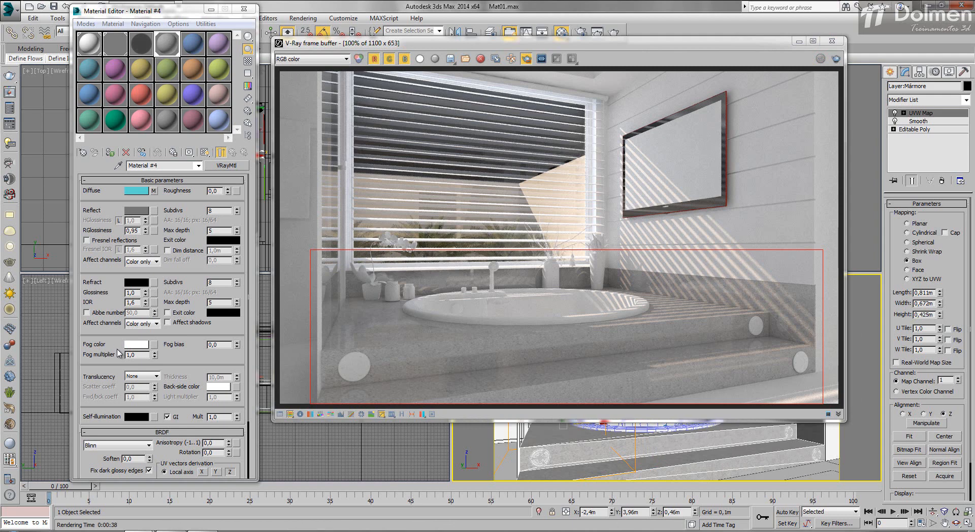
- Assign the white Material #1 to the selected bathtub platform
{"action": "left_click_drag", "start_coordinate": [162, 11], "coordinate": [171, 9]}
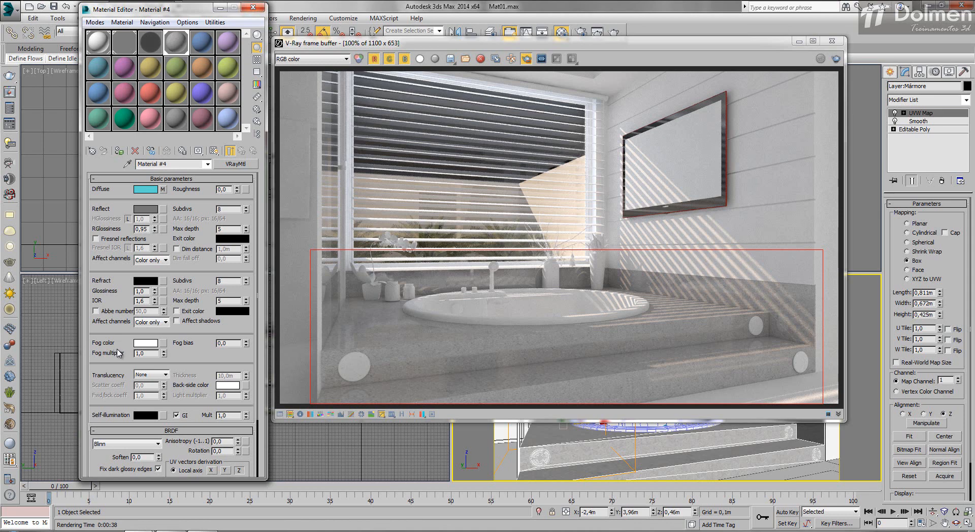
{"action": "left_click", "coordinate": [99, 42]}
{"action": "left_click", "coordinate": [119, 150]}
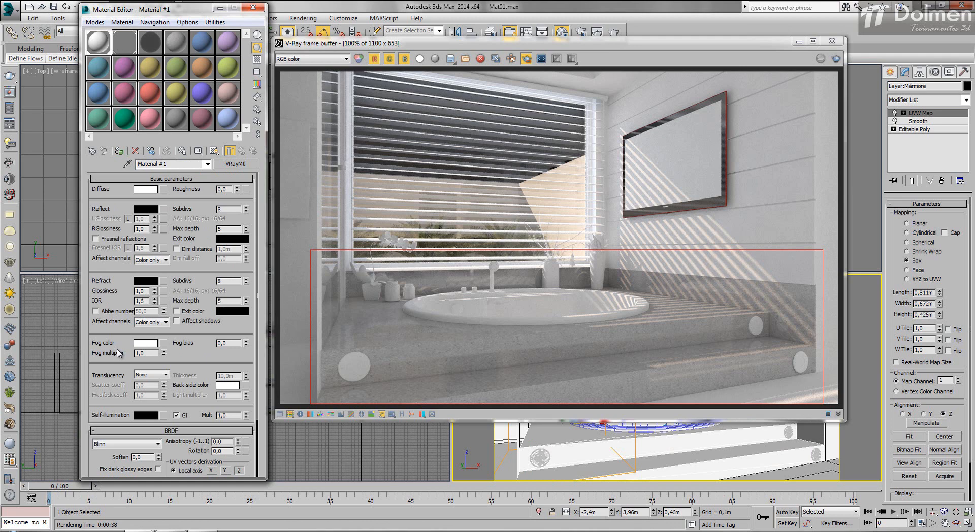
{"action": "key", "text": "shift+q"}
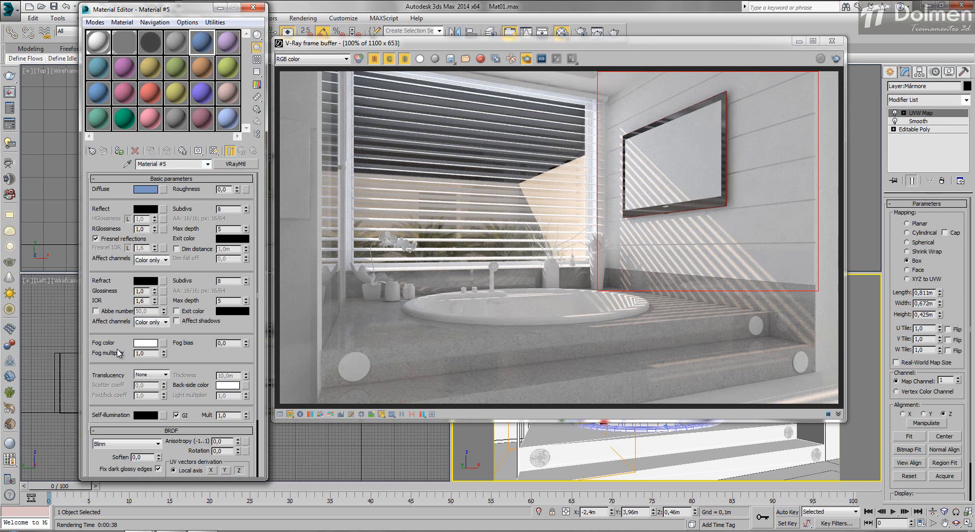
- Apply Material #5 to the wall panelling with 055.JPG as its diffuse bitmap, and render the region around the TV wall
{"action": "left_click", "coordinate": [119, 151]}
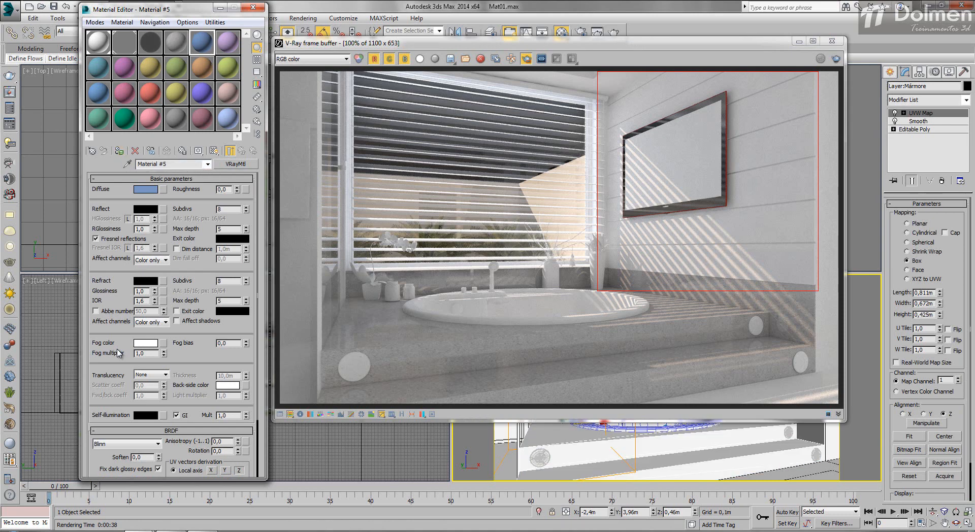
{"action": "key", "text": "shift+q"}
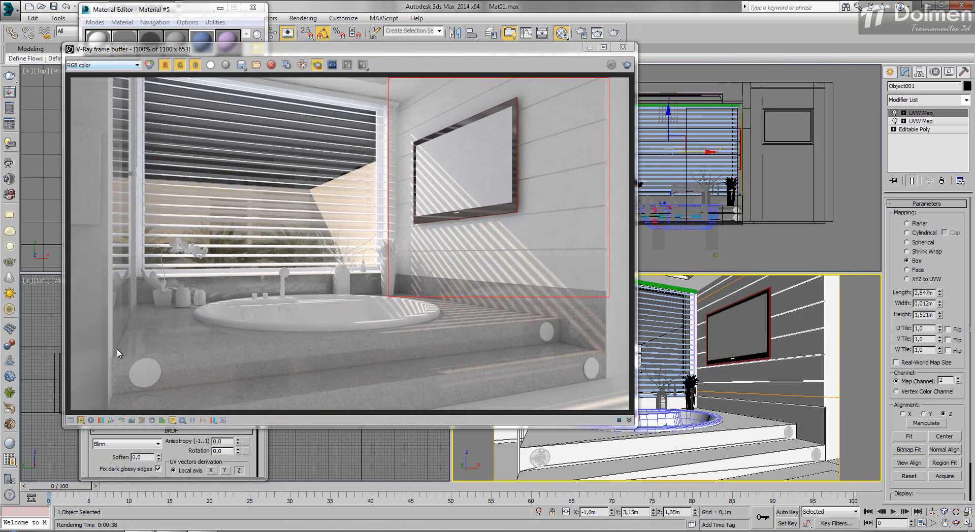
{"action": "key", "text": "m"}
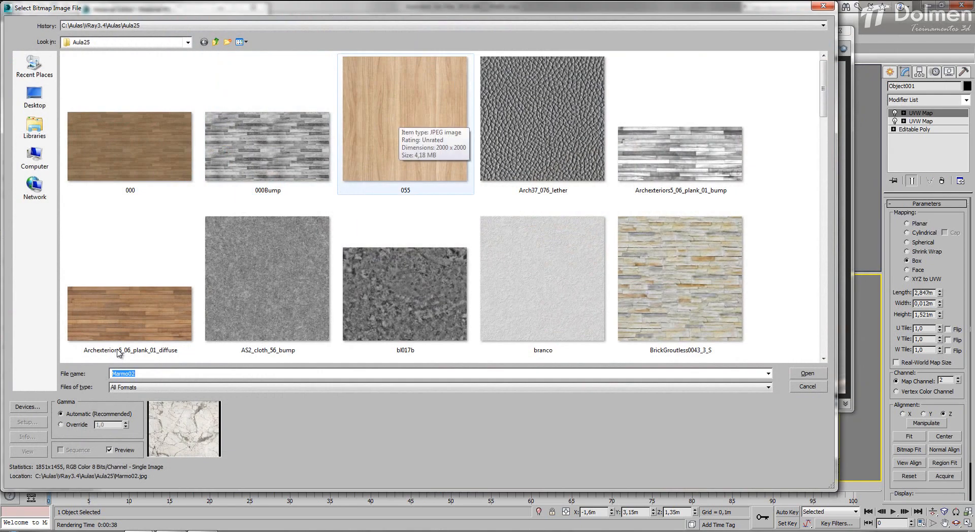
{"action": "key", "text": "Return"}
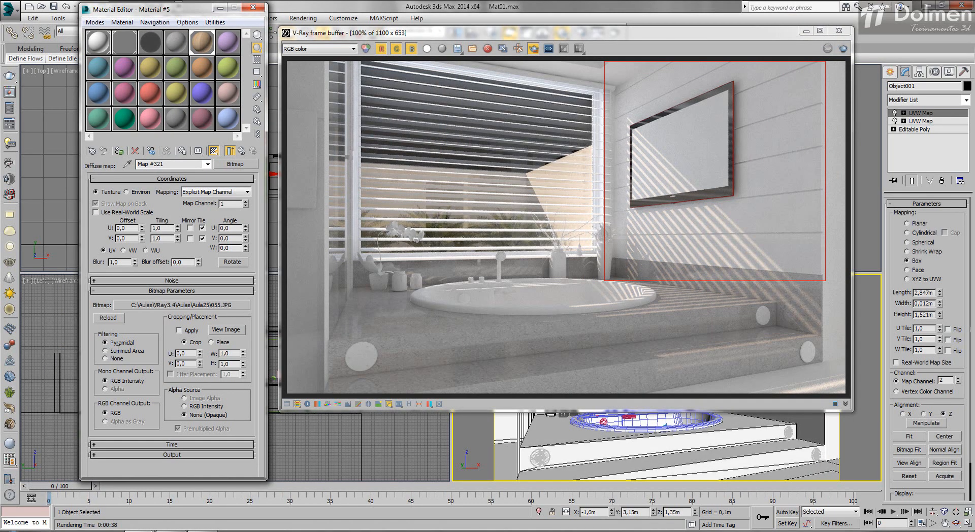
{"action": "left_click_drag", "start_coordinate": [529, 33], "coordinate": [198, 31]}
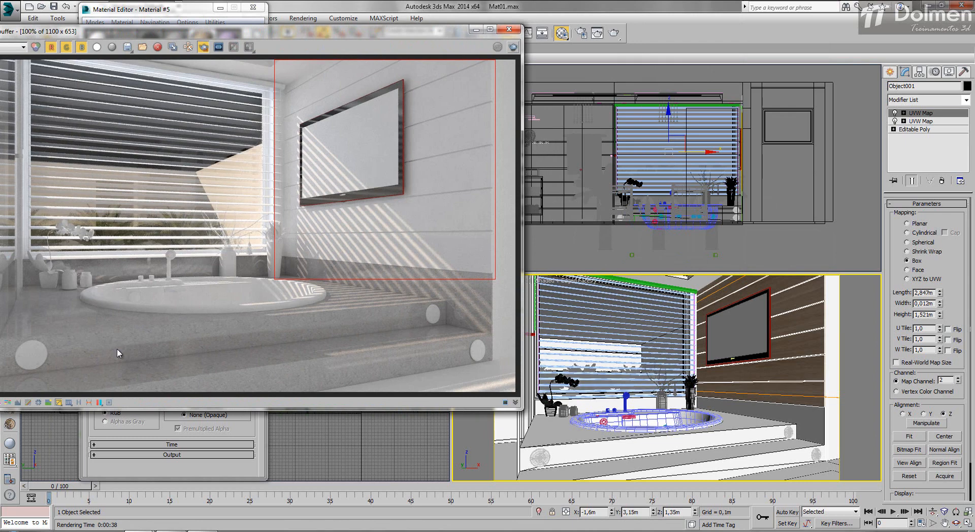
{"action": "key", "text": "shift+q"}
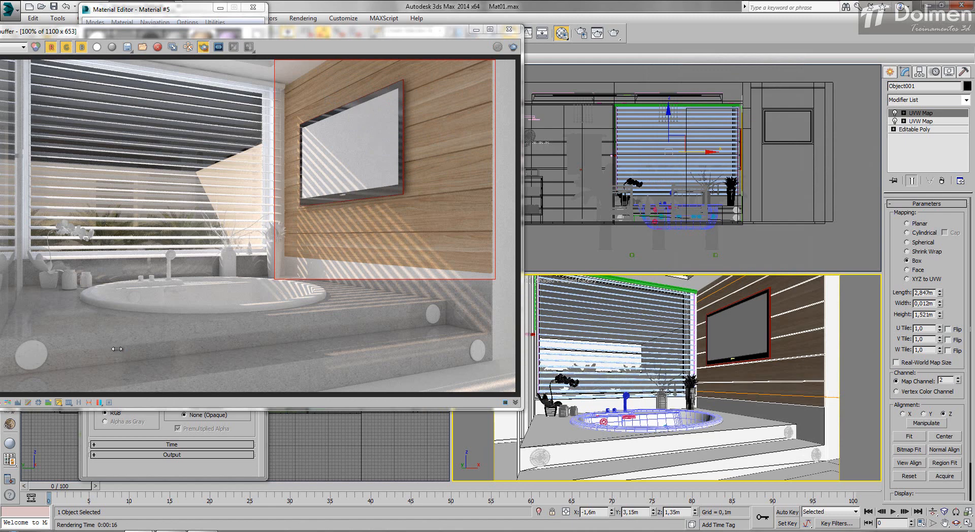
- Hide the TV in front of the wood panelling and re-render the wall region
{"action": "left_click", "coordinate": [740, 334]}
{"action": "right_click", "coordinate": [739, 333]}
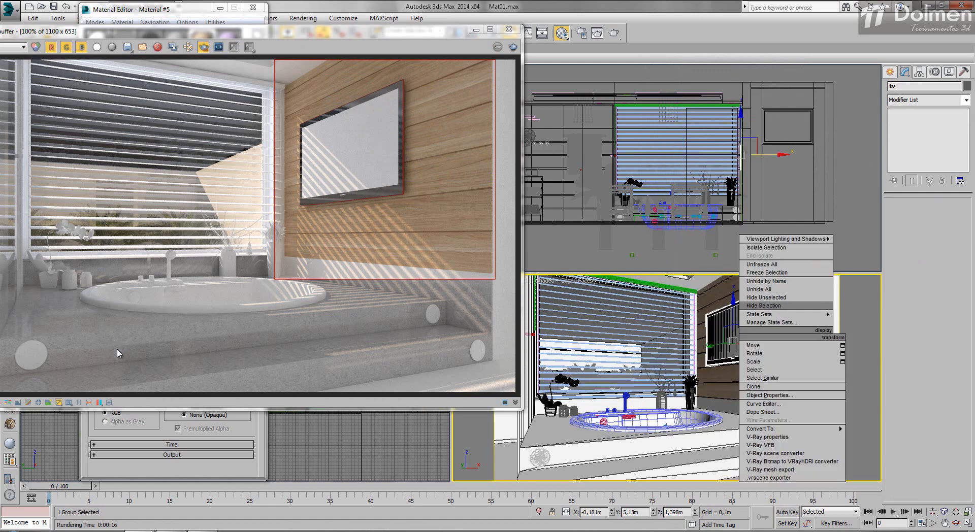
{"action": "left_click", "coordinate": [763, 305]}
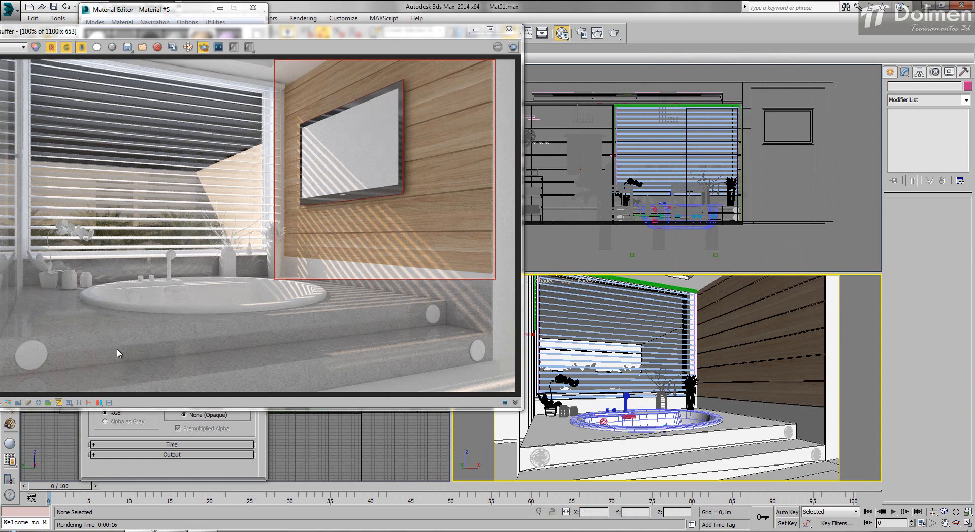
{"action": "key", "text": "shift+q"}
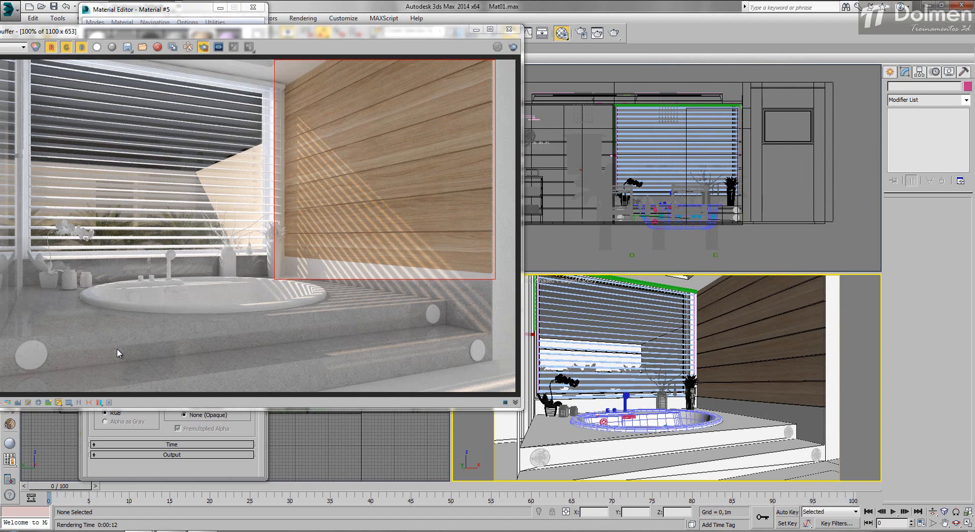
- Set Material #5's reflection color to pure white (255) and render the wall region
{"action": "left_click_drag", "start_coordinate": [325, 29], "coordinate": [472, 75]}
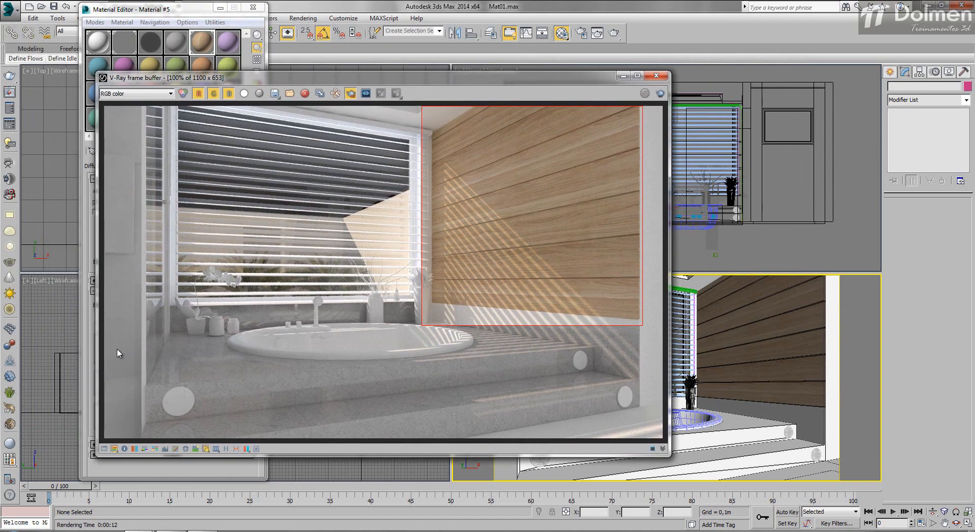
{"action": "left_click", "coordinate": [177, 9]}
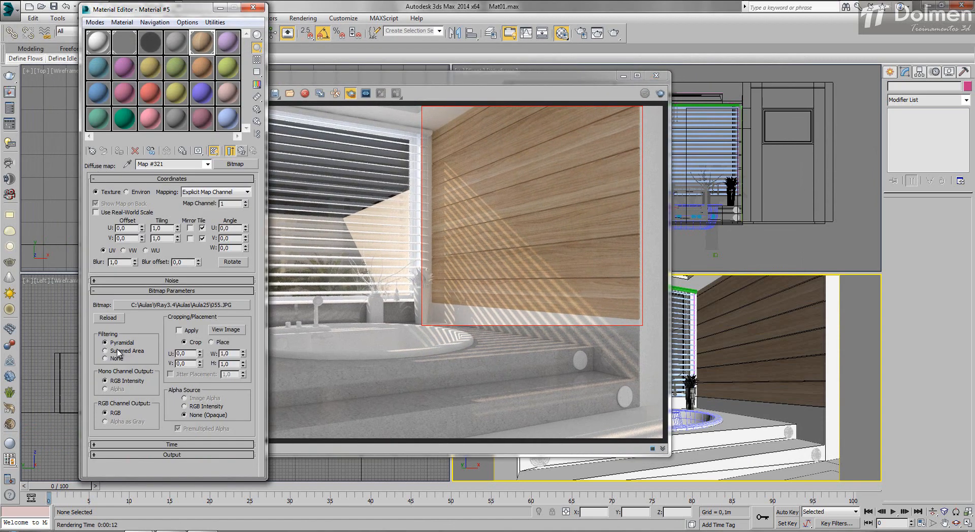
{"action": "left_click", "coordinate": [241, 151]}
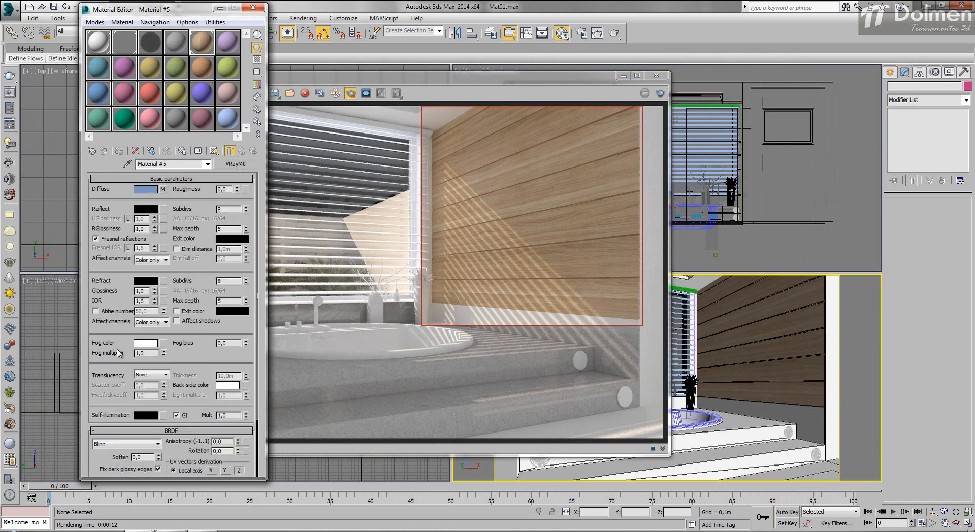
{"action": "left_click", "coordinate": [145, 208]}
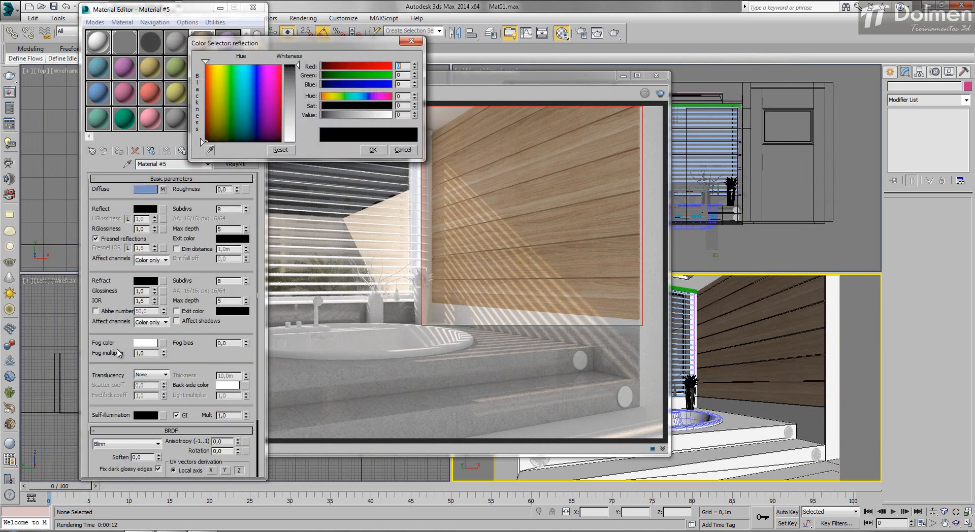
{"action": "left_click_drag", "start_coordinate": [298, 65], "coordinate": [298, 143]}
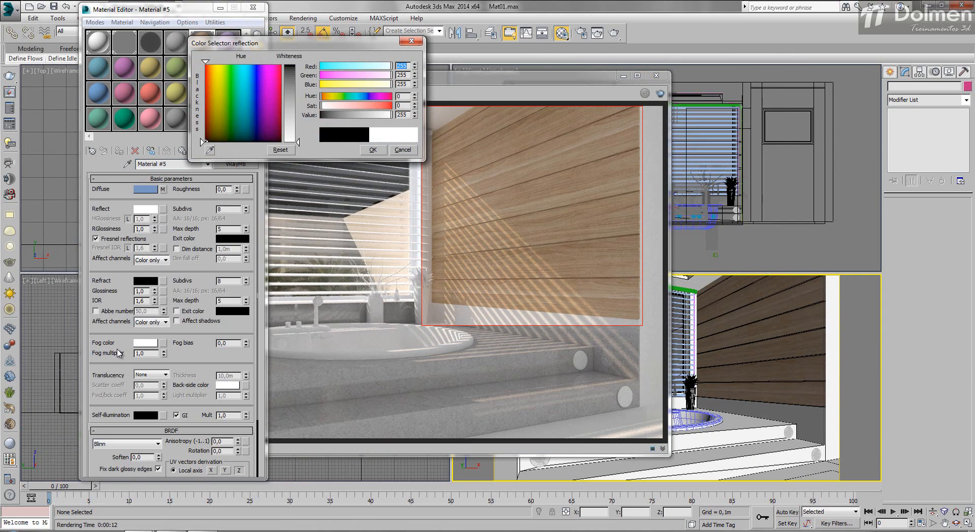
{"action": "key", "text": "shift+q"}
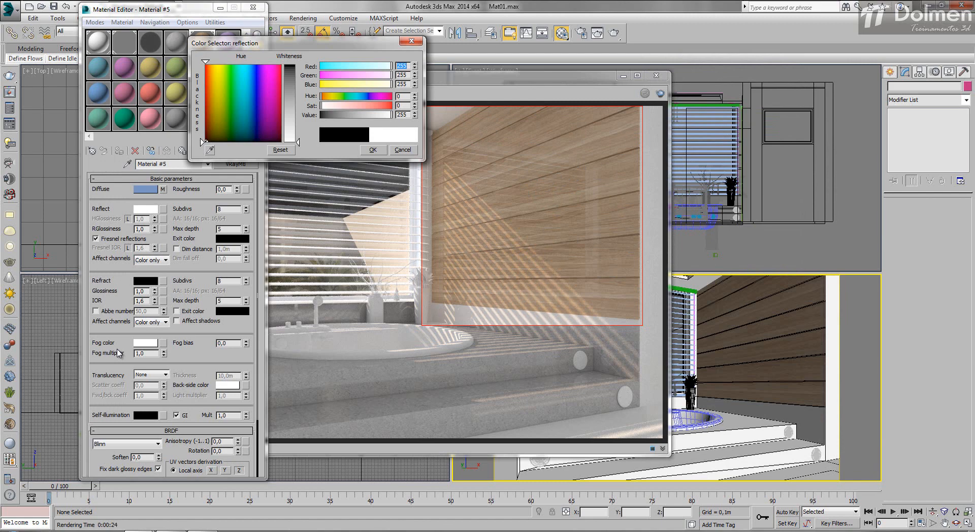
- Set Material #5's reflection glossiness to 0.85, turn off its Fresnel reflections, and render the wall region
{"action": "key", "text": "Return"}
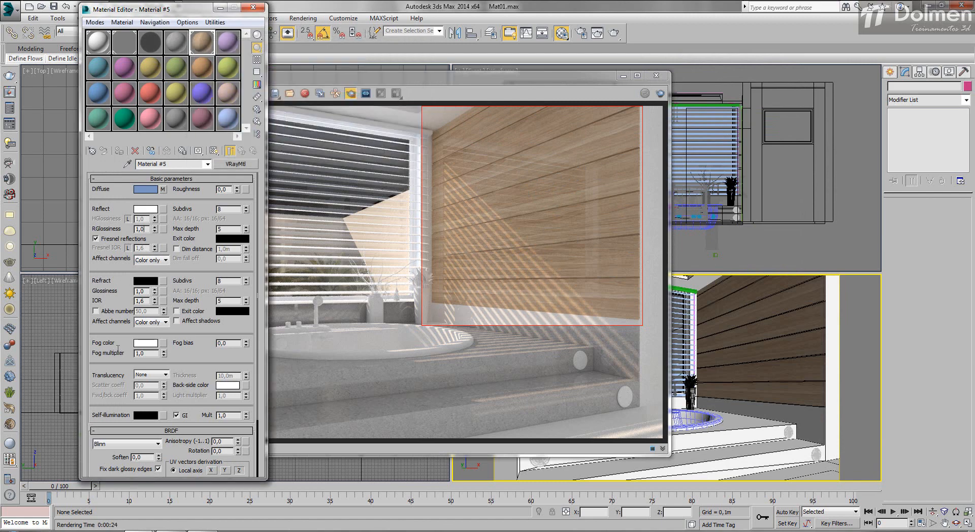
{"action": "key", "text": "Return"}
{"action": "key", "text": "shift+q"}
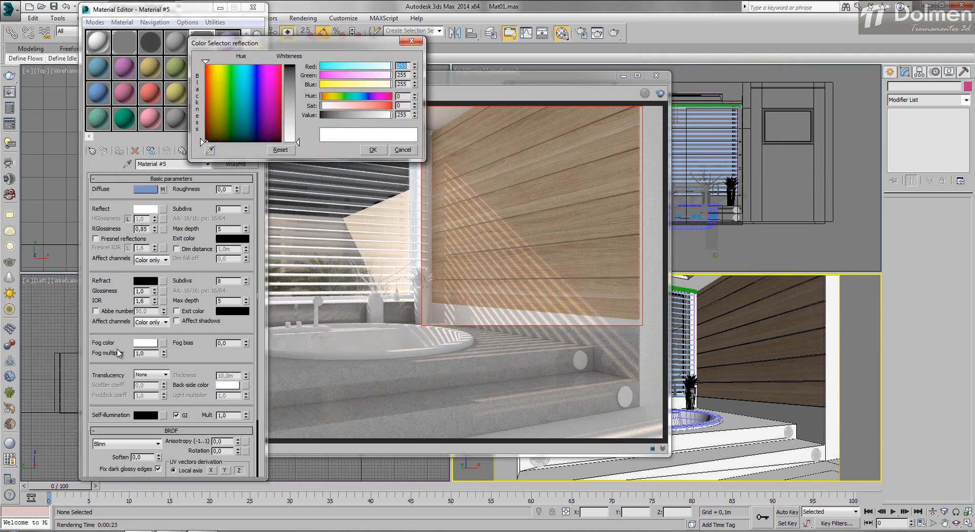
- Try a grey reflection color of value 91 on Material #5 with a wall-region render, and stop the render
{"action": "left_click_drag", "start_coordinate": [299, 143], "coordinate": [298, 93]}
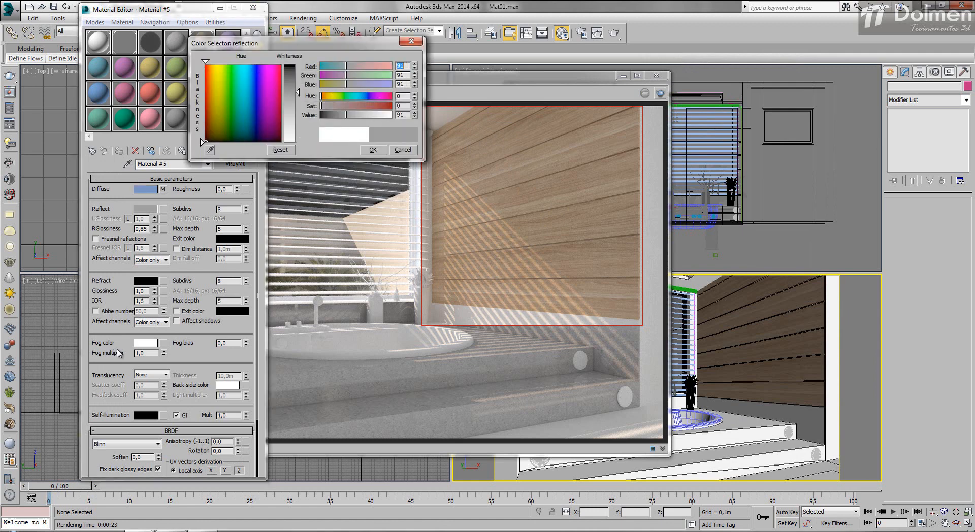
{"action": "key", "text": "shift+q"}
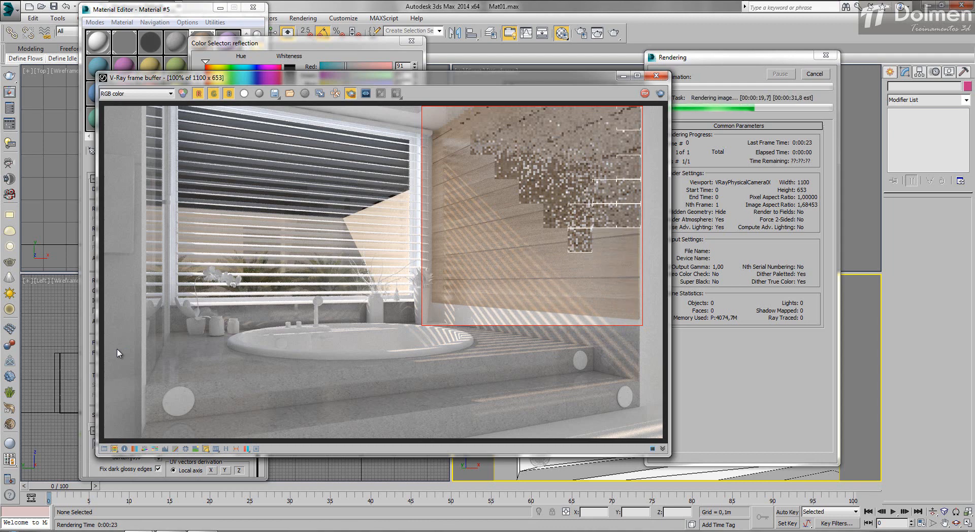
{"action": "key", "text": "Escape"}
{"action": "key", "text": "Escape"}
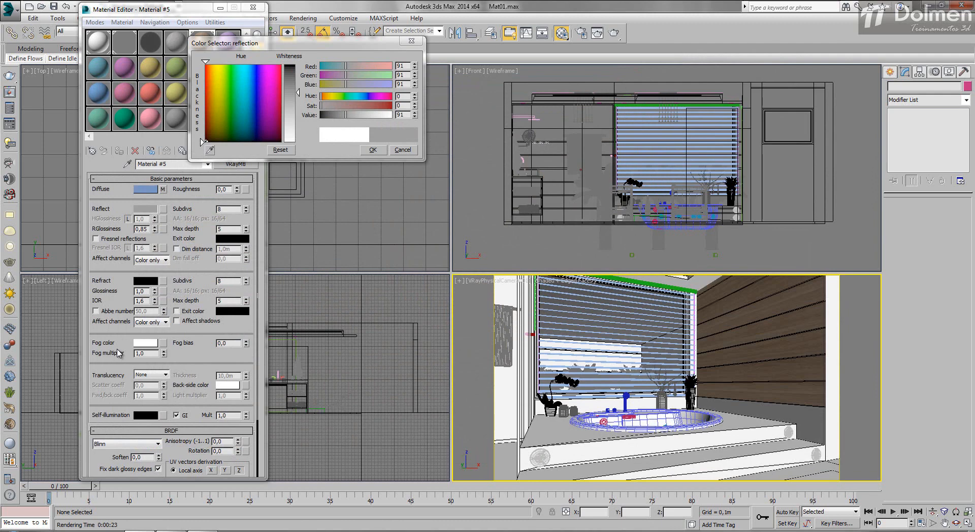
- Restore the white reflection, enable Fresnel reflections with IOR 1.8 and reflection glossiness 0.9, and render the wall region
{"action": "key", "text": "Escape"}
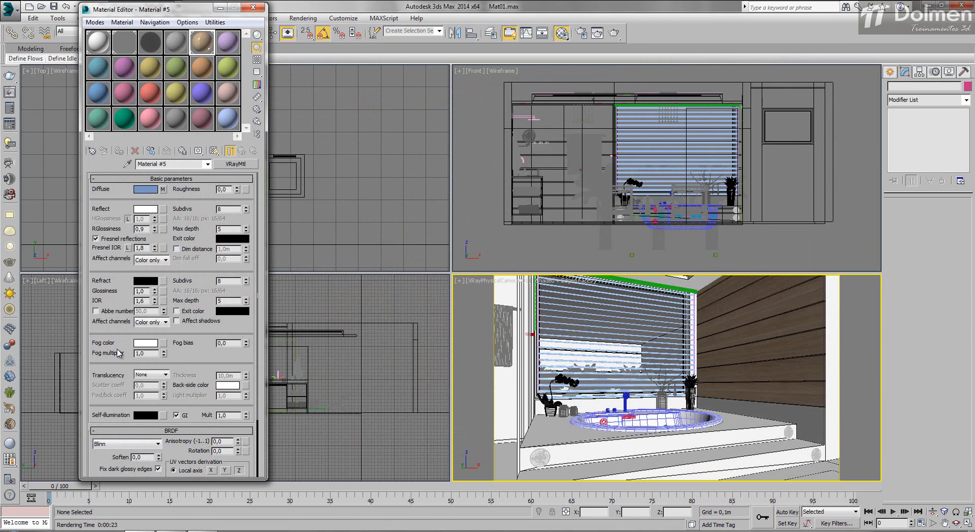
{"action": "key", "text": "shift+q"}
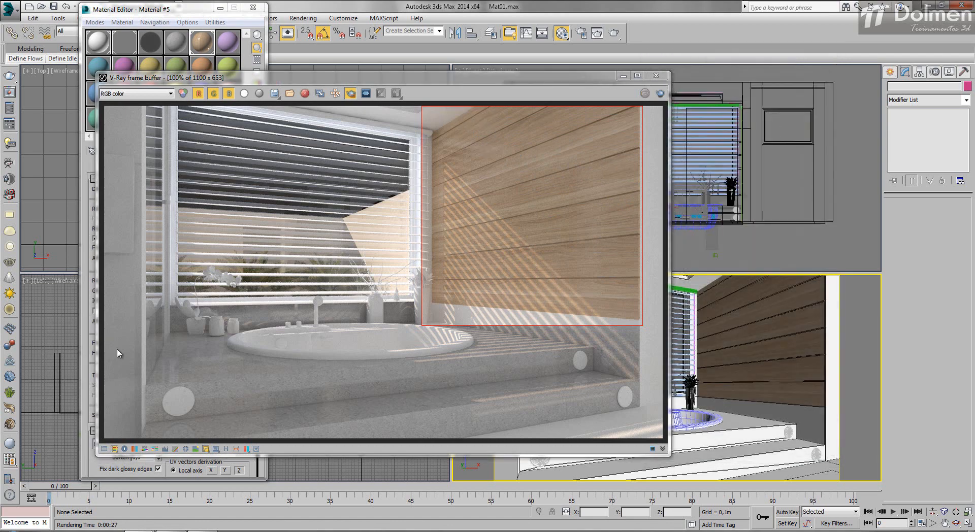
{"action": "mouse_move", "coordinate": [233, 78]}
{"action": "left_mouse_down"}
{"action": "mouse_move", "coordinate": [362, 42]}
{"action": "mouse_move", "coordinate": [500, 48]}
{"action": "mouse_move", "coordinate": [415, 50]}
{"action": "left_mouse_up"}
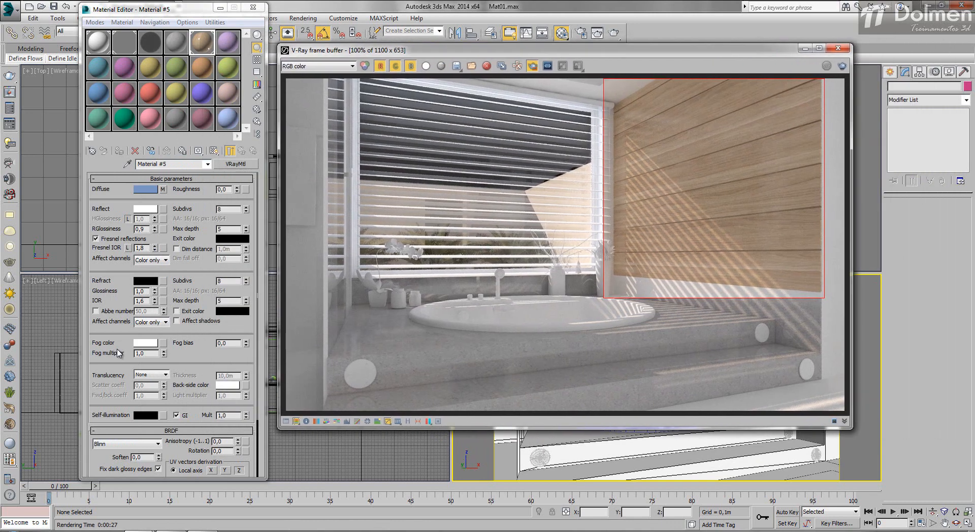
- Copy Material #5's diffuse map 055.JPG into its bump slot as an independent copy
{"action": "left_click", "coordinate": [116, 349]}
{"action": "scroll", "coordinate": [116, 349], "scroll_direction": "down", "scroll_amount": 3}
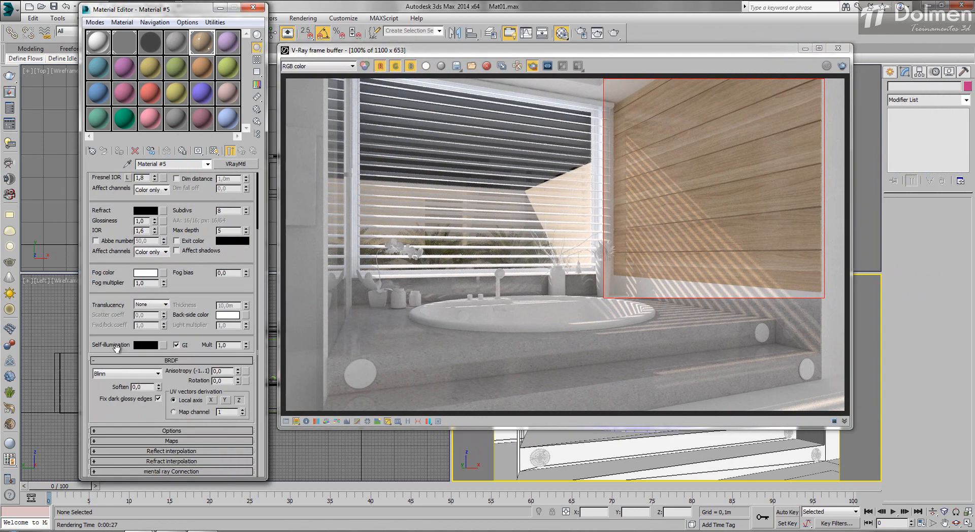
{"action": "left_click", "coordinate": [120, 441]}
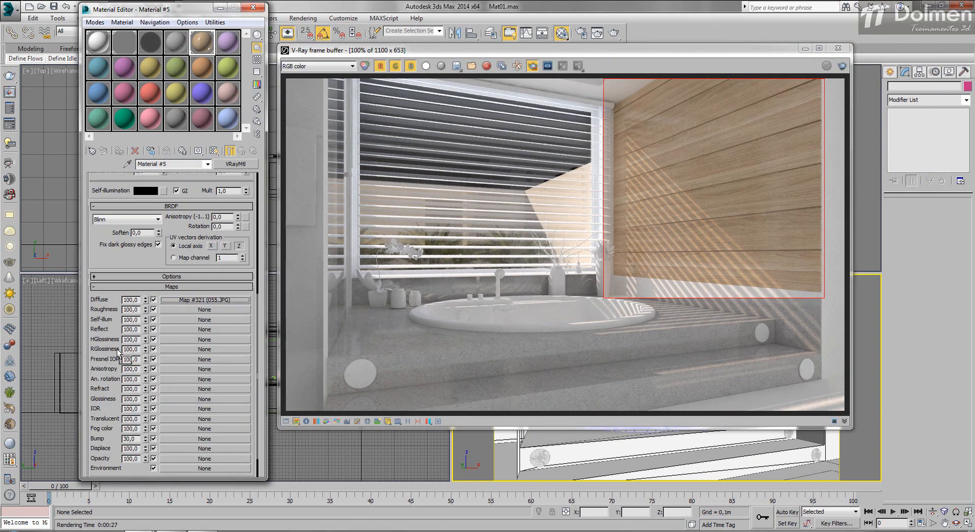
{"action": "left_click_drag", "start_coordinate": [205, 300], "coordinate": [117, 349]}
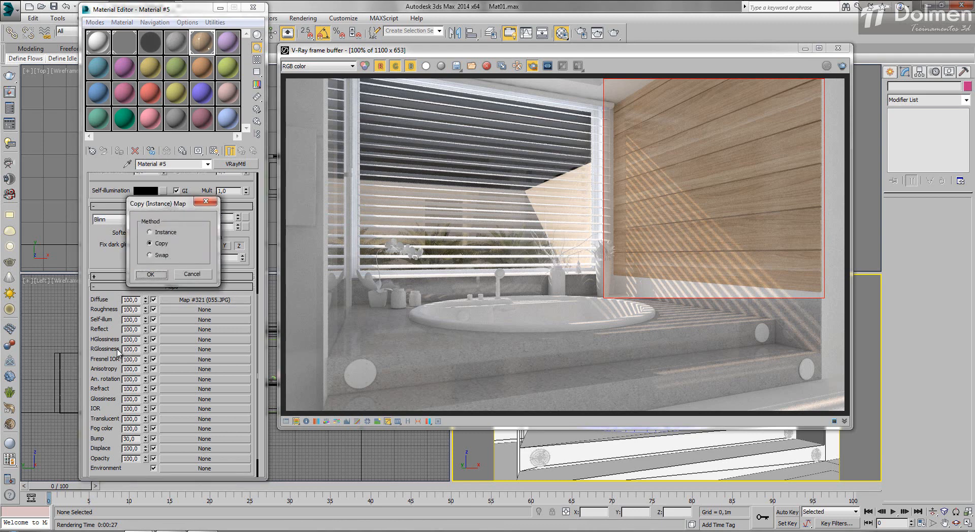
{"action": "key", "text": "Return"}
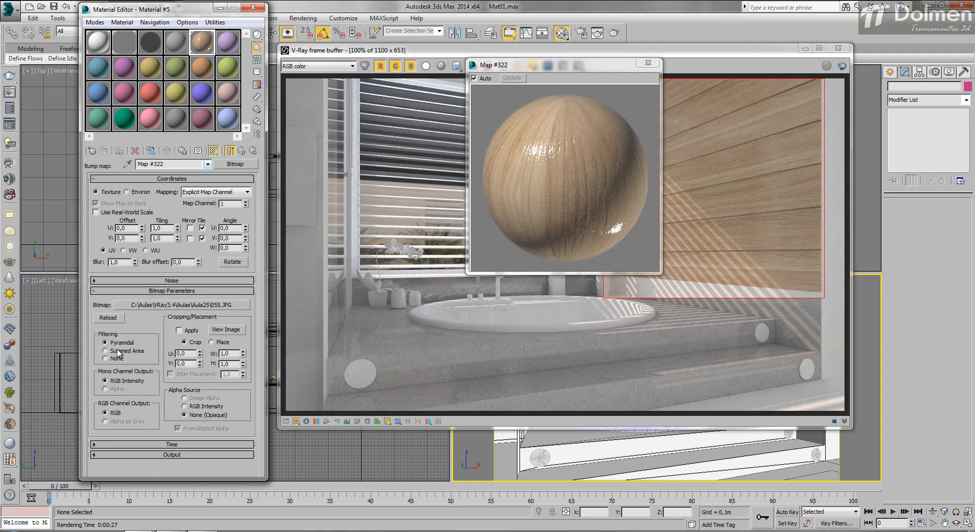
- Wrap the bump bitmap in a Color Correction map, keeping the old map as a sub-map
{"action": "left_click", "coordinate": [235, 164]}
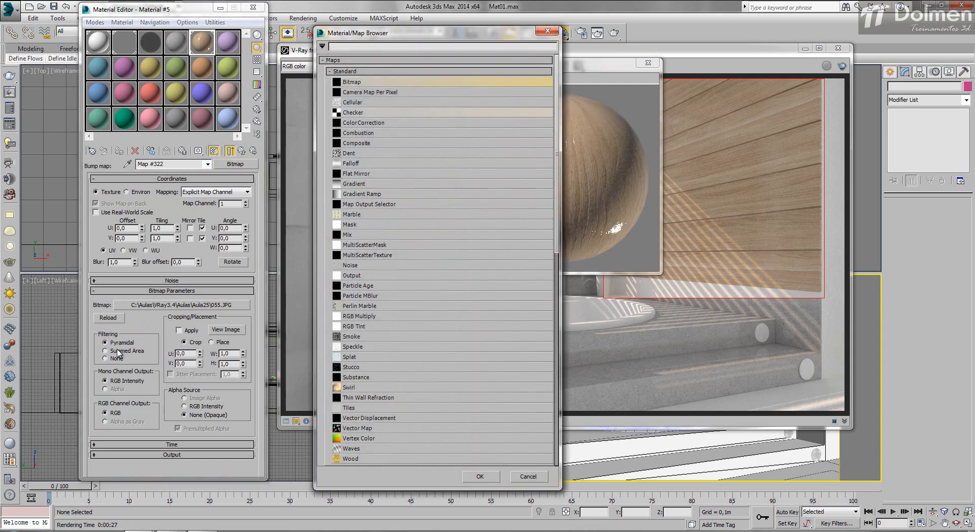
{"action": "left_click", "coordinate": [375, 123]}
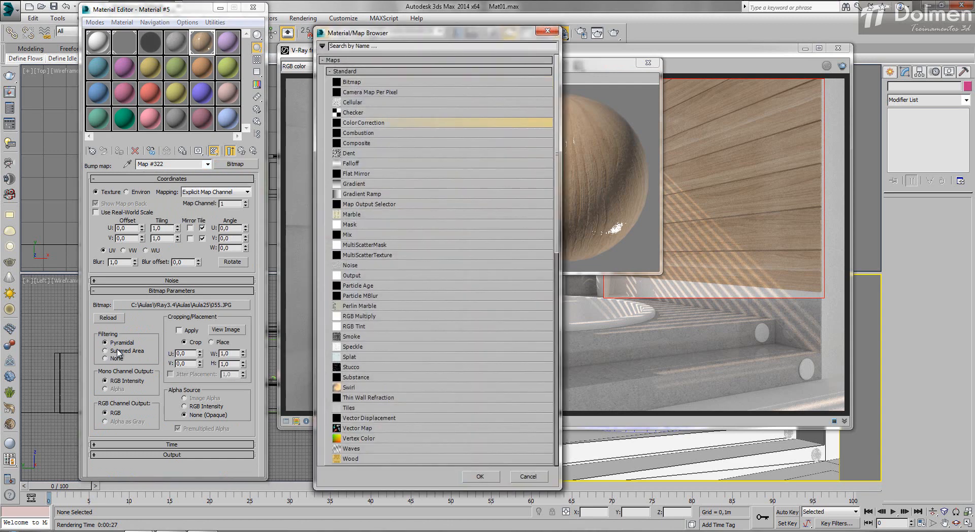
{"action": "double_click", "coordinate": [377, 123]}
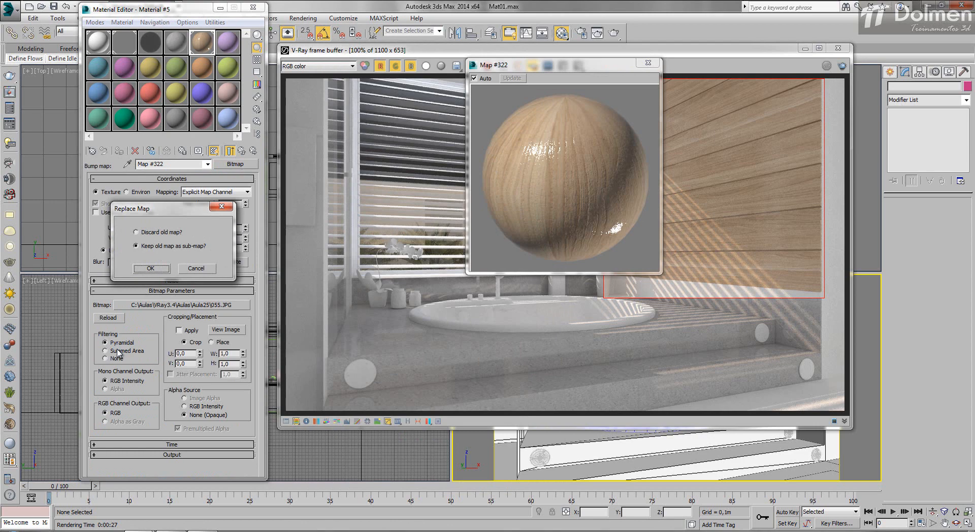
{"action": "left_click", "coordinate": [150, 269]}
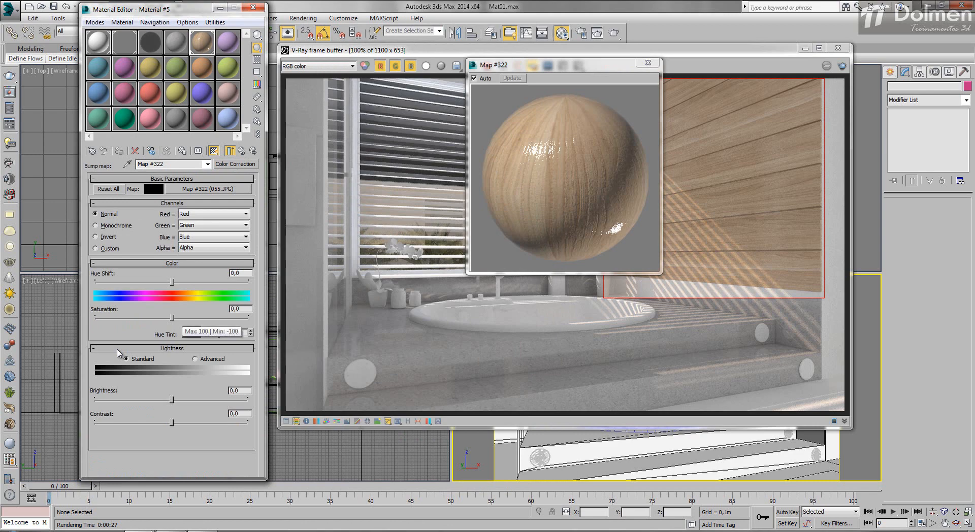
- Desaturate the bump's Color Correction to -100 and adjust its brightness to about -12.3 and contrast to about 9
{"action": "left_click_drag", "start_coordinate": [172, 318], "coordinate": [95, 318]}
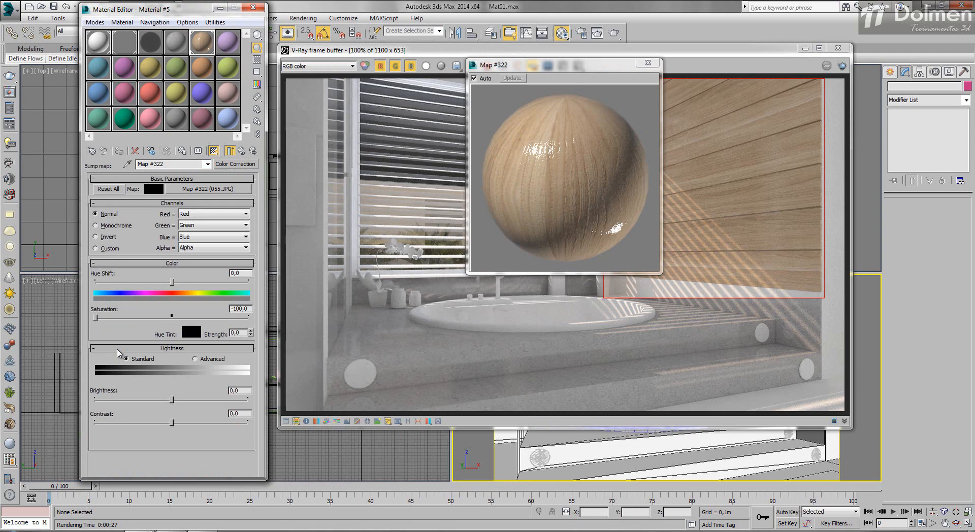
{"action": "left_click_drag", "start_coordinate": [172, 400], "coordinate": [143, 399]}
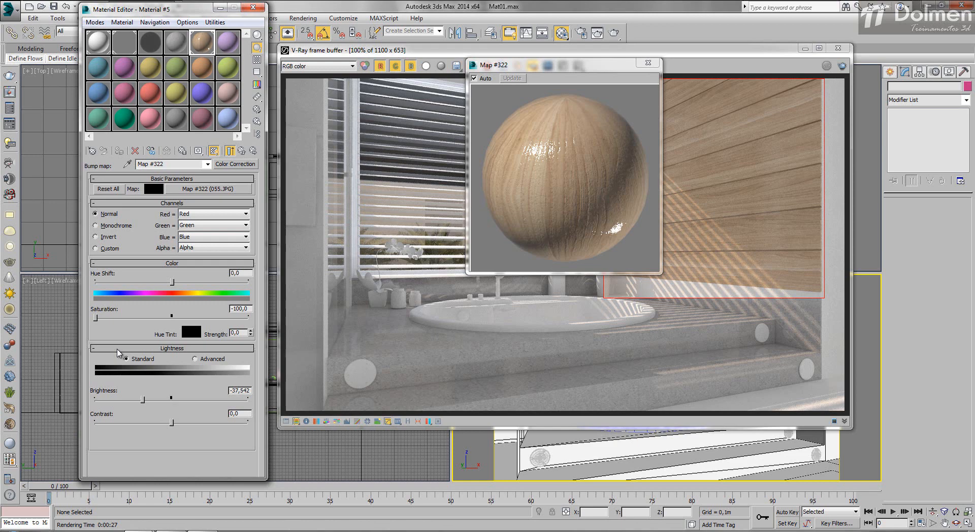
{"action": "left_click_drag", "start_coordinate": [172, 423], "coordinate": [219, 422]}
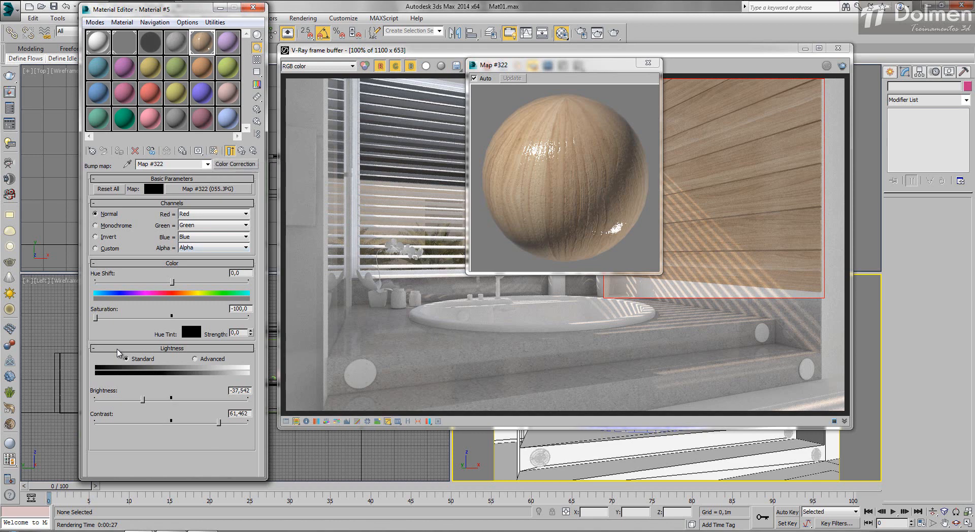
{"action": "left_click_drag", "start_coordinate": [143, 400], "coordinate": [162, 400]}
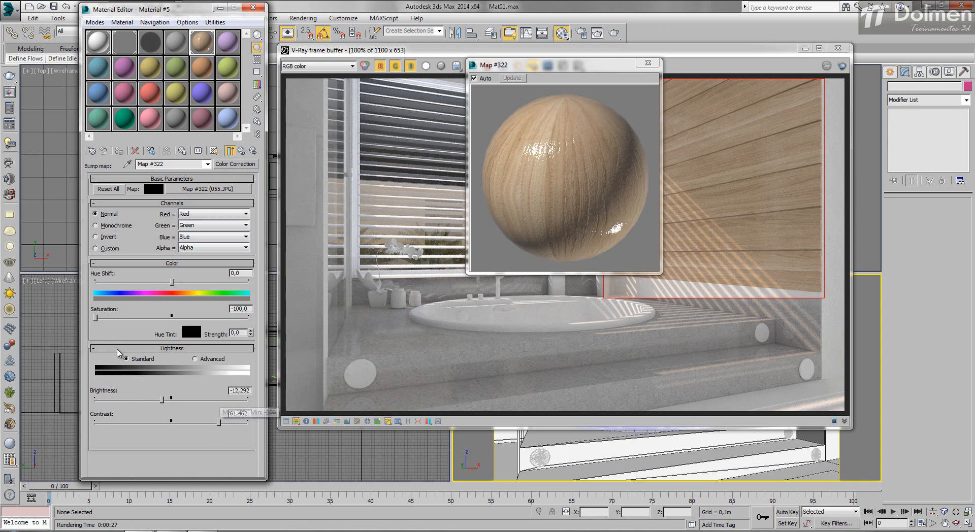
{"action": "left_click_drag", "start_coordinate": [218, 423], "coordinate": [178, 423]}
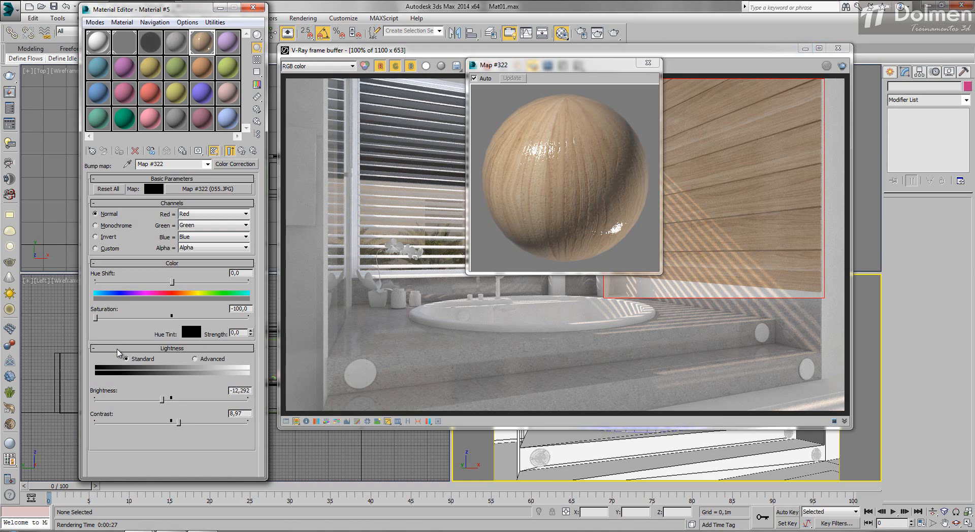
- Render the wall region and examine the wood panelling's bump relief up close
{"action": "left_click", "coordinate": [842, 66]}
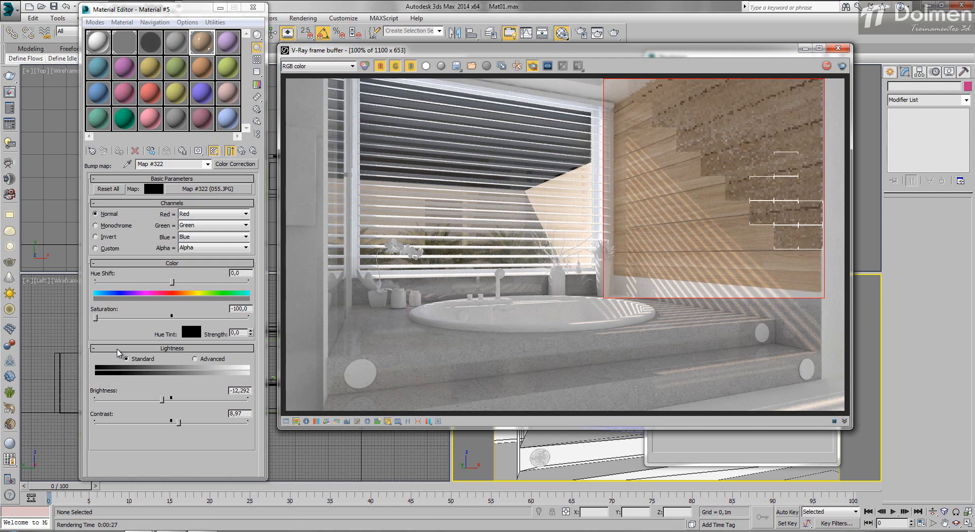
{"action": "scroll", "coordinate": [804, 240], "scroll_direction": "up", "scroll_amount": 1}
{"action": "middle_click_drag", "start_coordinate": [804, 239], "coordinate": [760, 252]}
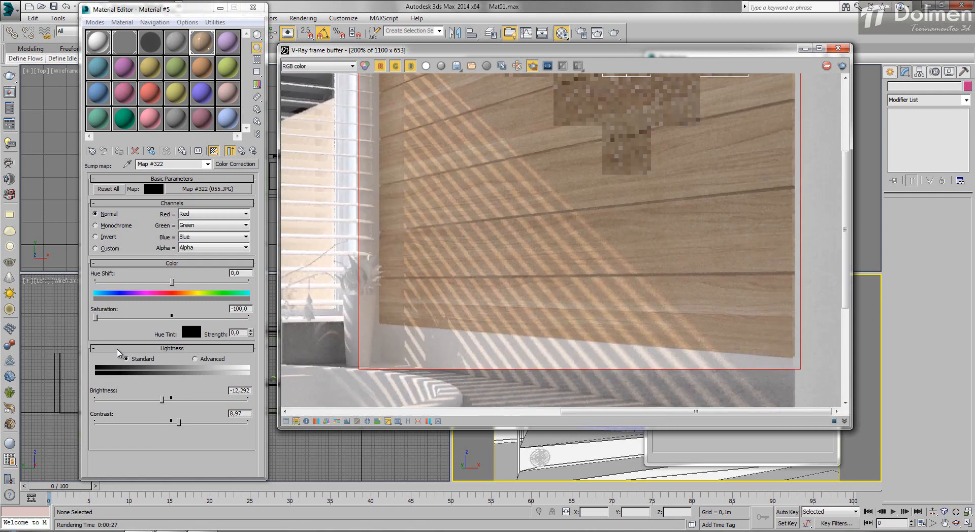
{"action": "scroll", "coordinate": [565, 244], "scroll_direction": "down", "scroll_amount": 1}
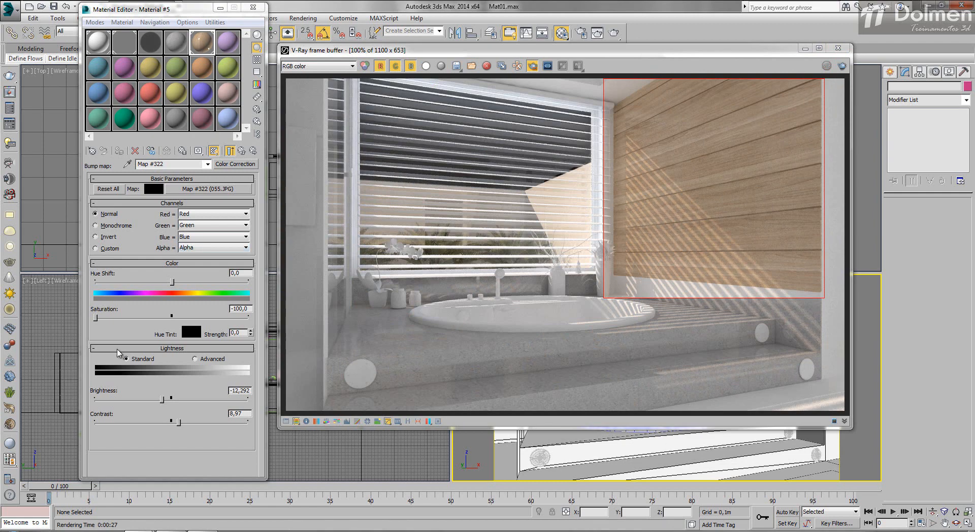
- Lower the bump correction's brightness to about -22.3, and set Material #5's bump amount to 60 after trying 500 and 100
{"action": "left_click_drag", "start_coordinate": [162, 399], "coordinate": [154, 399]}
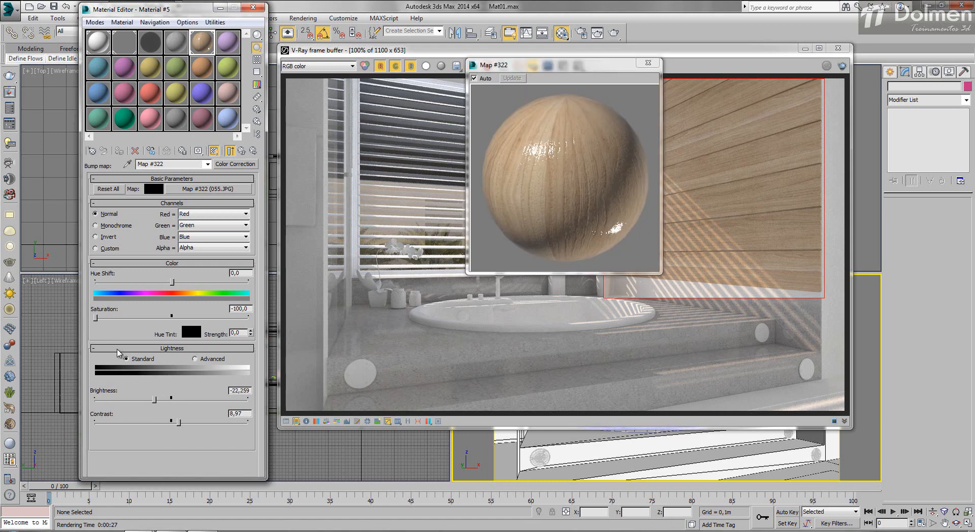
{"action": "left_click", "coordinate": [242, 151]}
{"action": "key", "text": "Return"}
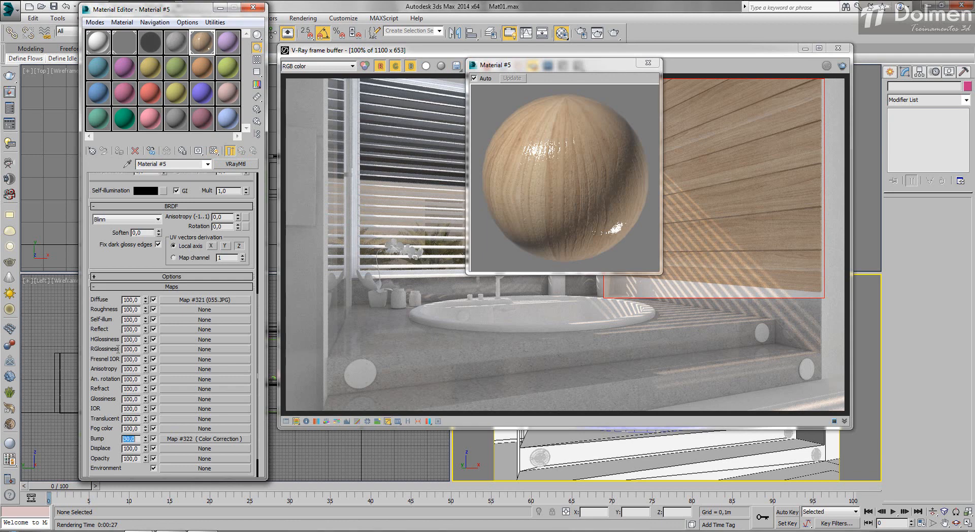
{"action": "type", "text": "500"}
{"action": "key", "text": "Return"}
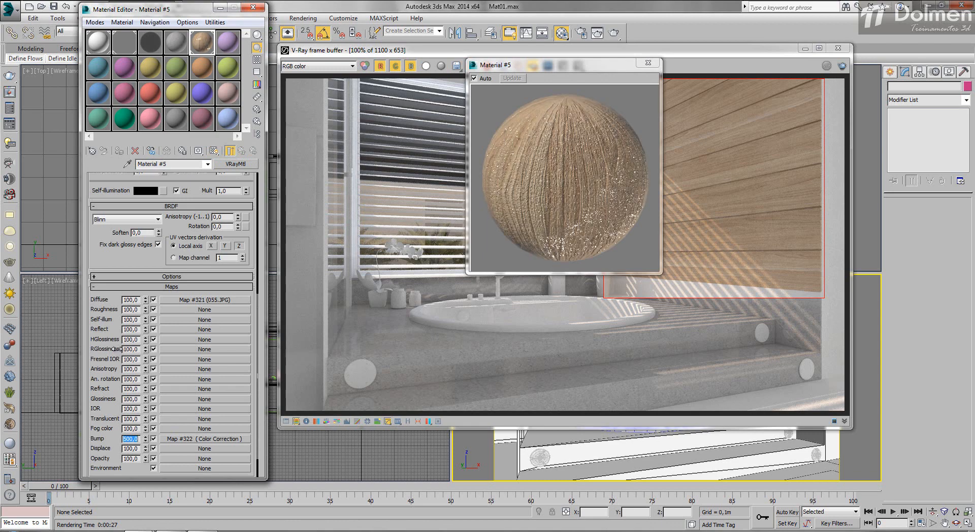
{"action": "type", "text": "100"}
{"action": "key", "text": "Return"}
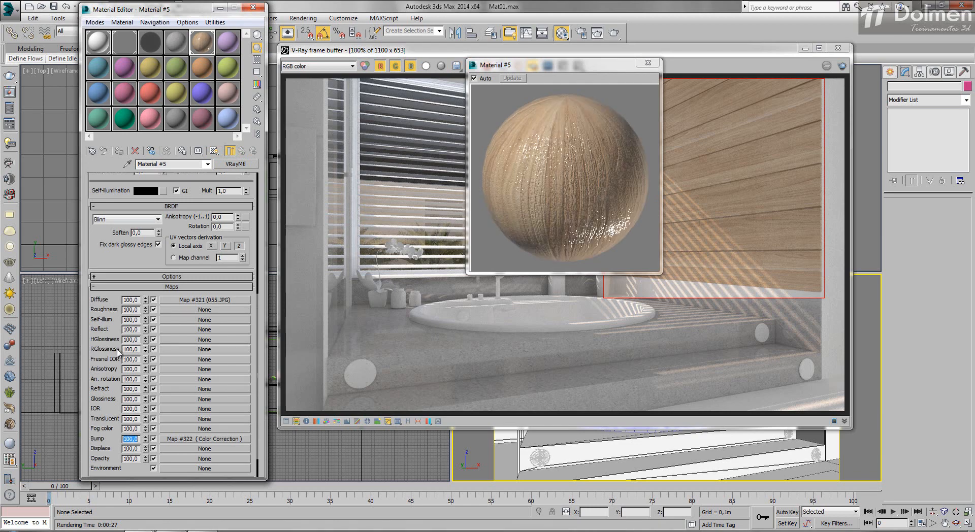
{"action": "type", "text": "60"}
{"action": "key", "text": "Return"}
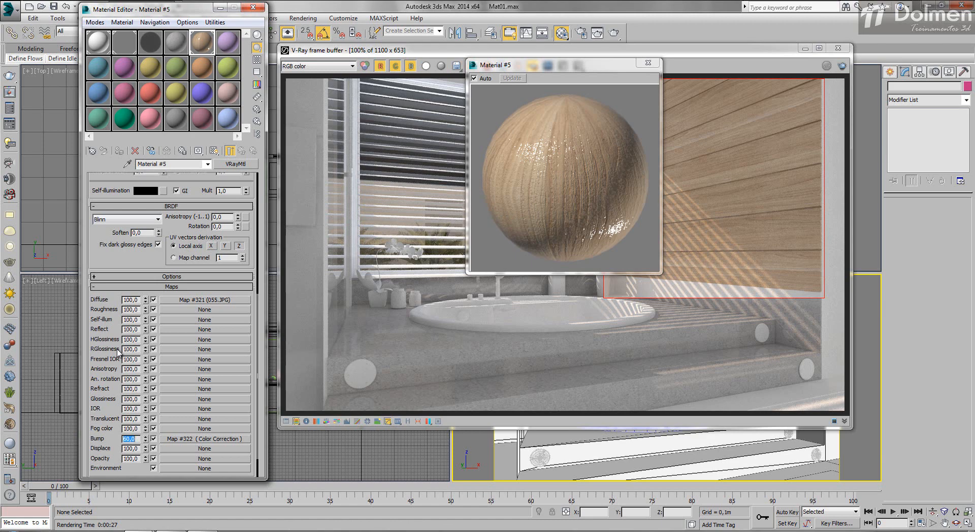
- Copy the bump's Color Correction map into Material #5's Reflect slot as an independent copy
{"action": "left_click_drag", "start_coordinate": [205, 439], "coordinate": [205, 350]}
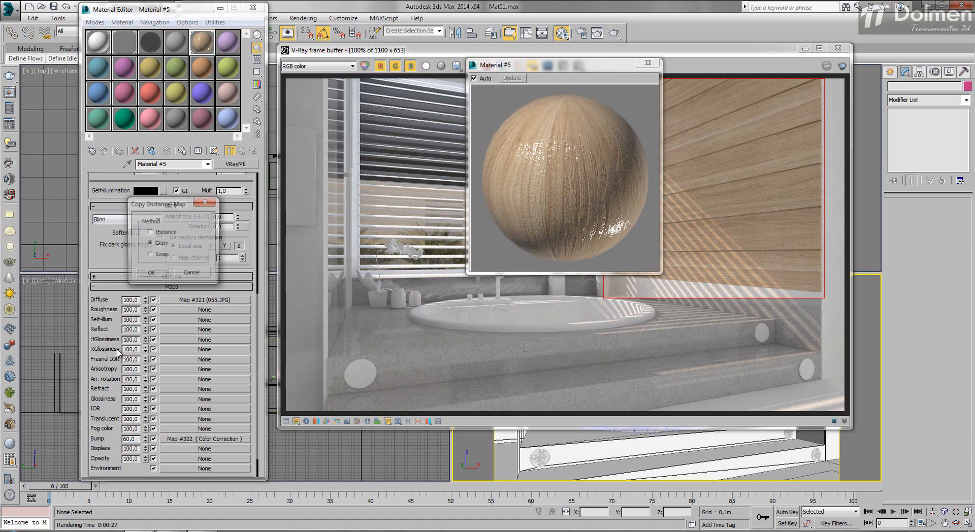
{"action": "key", "text": "Return"}
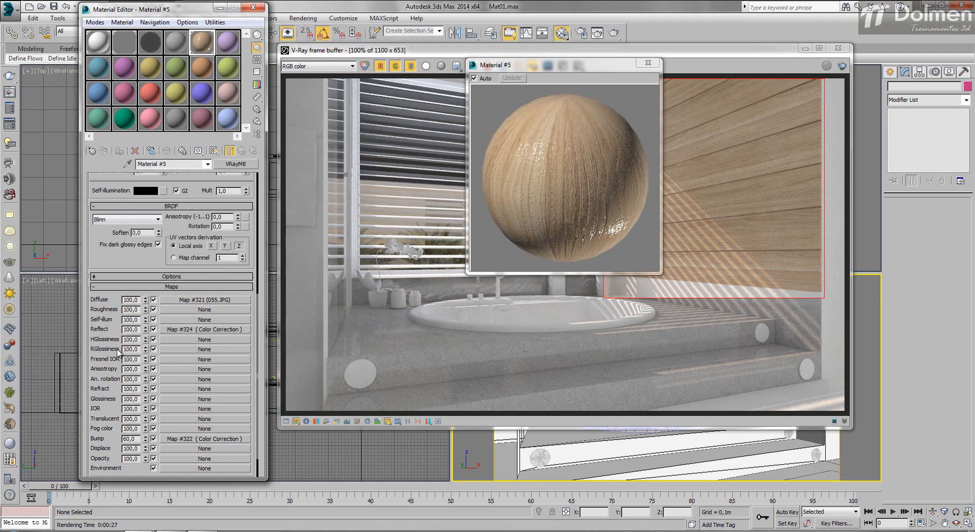
- Render the wall region with the mapped reflection and raise Material #5's Fresnel IOR to 9.3
{"action": "scroll", "coordinate": [117, 352], "scroll_direction": "up", "scroll_amount": 5}
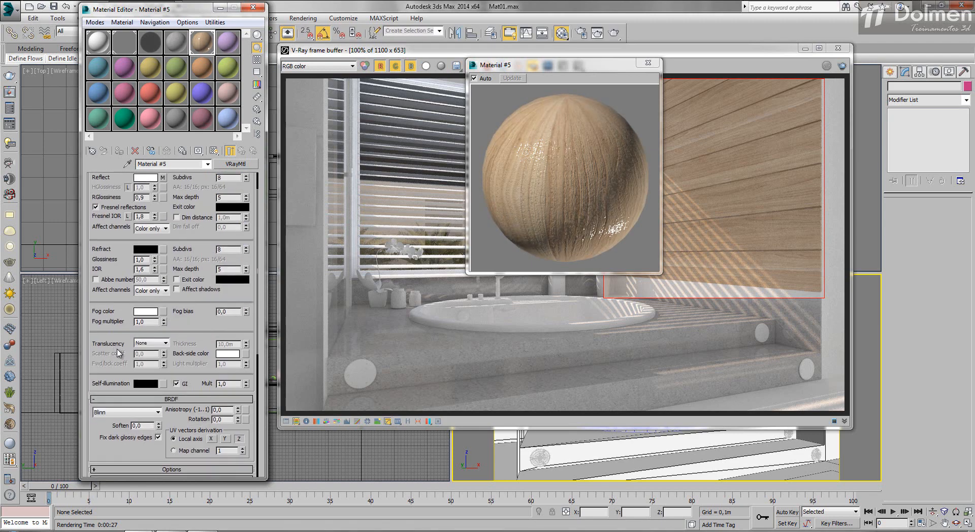
{"action": "scroll", "coordinate": [118, 351], "scroll_direction": "up", "scroll_amount": 1}
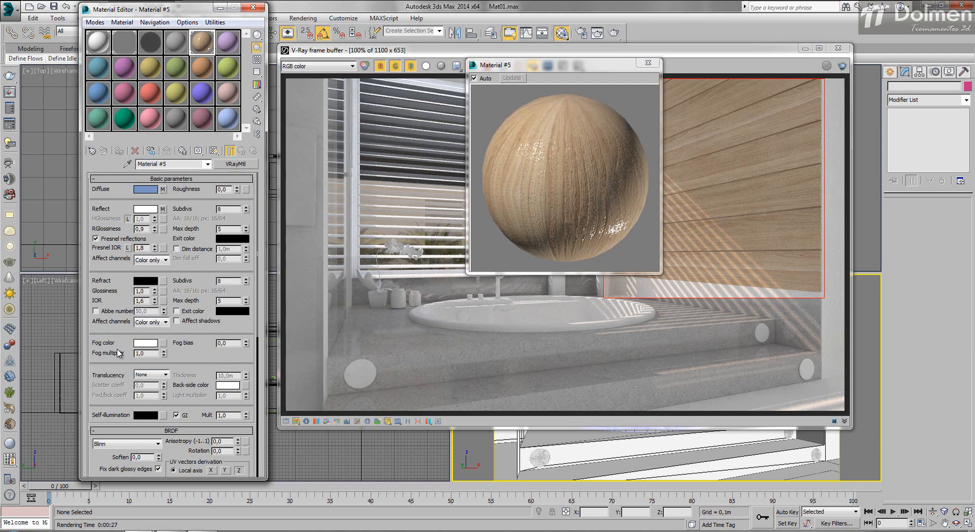
{"action": "key", "text": "shift+q"}
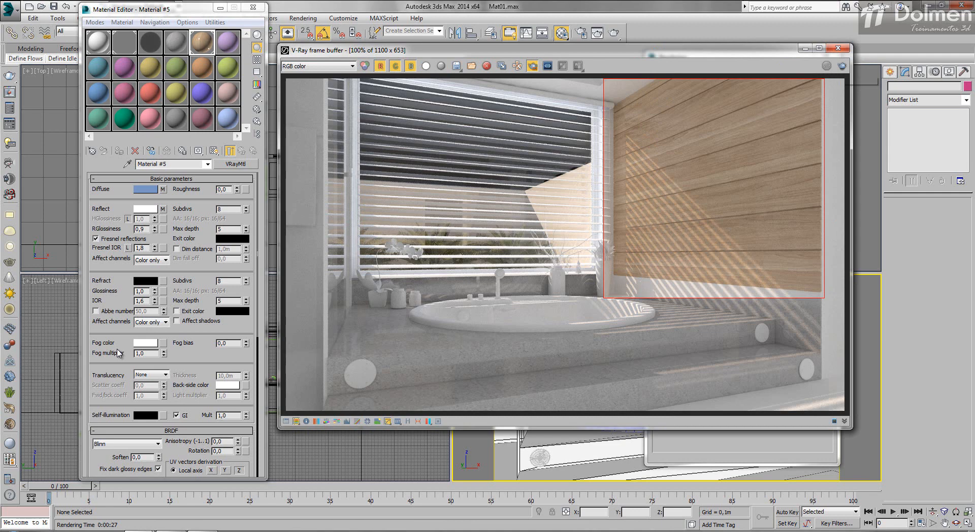
{"action": "key", "text": "shift+q"}
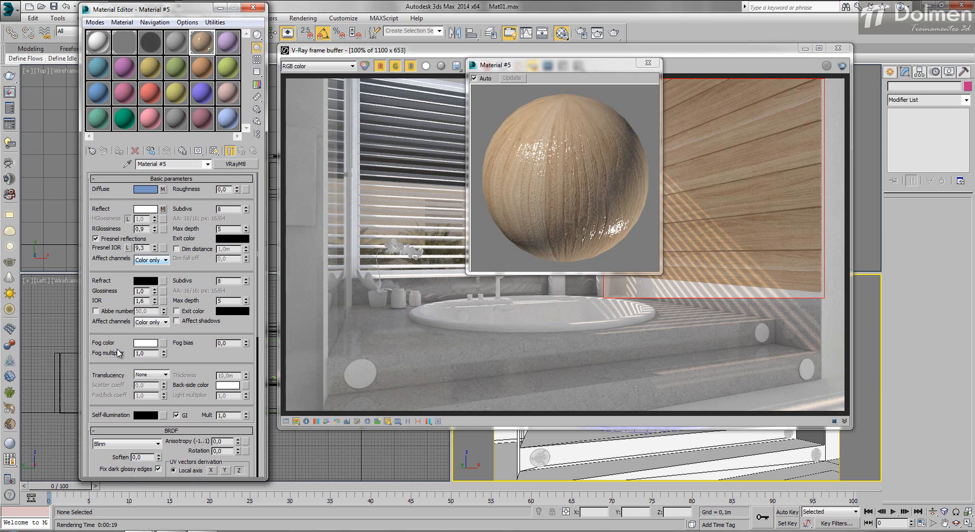
- Raise Material #5's reflection glossiness to 0.98 and Fresnel IOR to 14.8, test rendering the wall region before and after
{"action": "key", "text": "shift+q"}
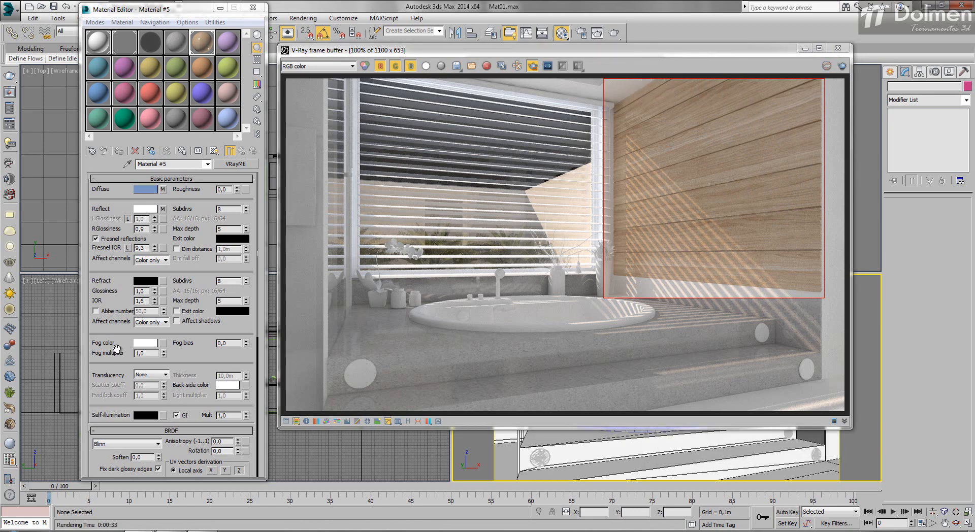
{"action": "double_click", "coordinate": [202, 42]}
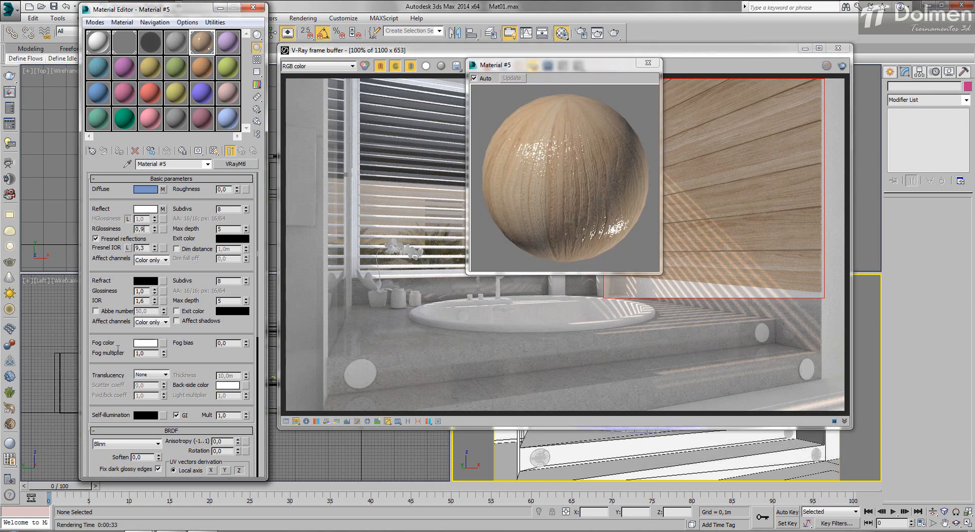
{"action": "double_click", "coordinate": [141, 229]}
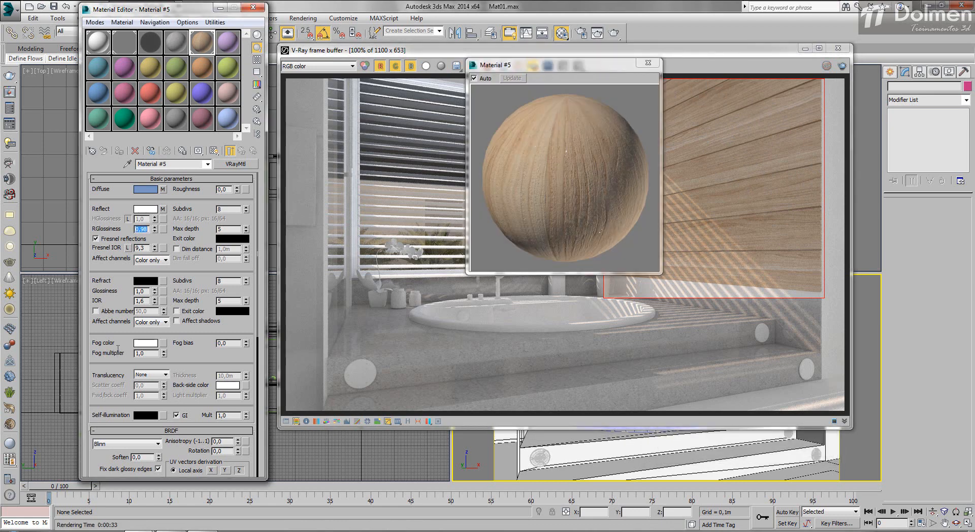
{"action": "left_click_drag", "start_coordinate": [154, 246], "coordinate": [154, 219]}
{"action": "left_click", "coordinate": [842, 66]}
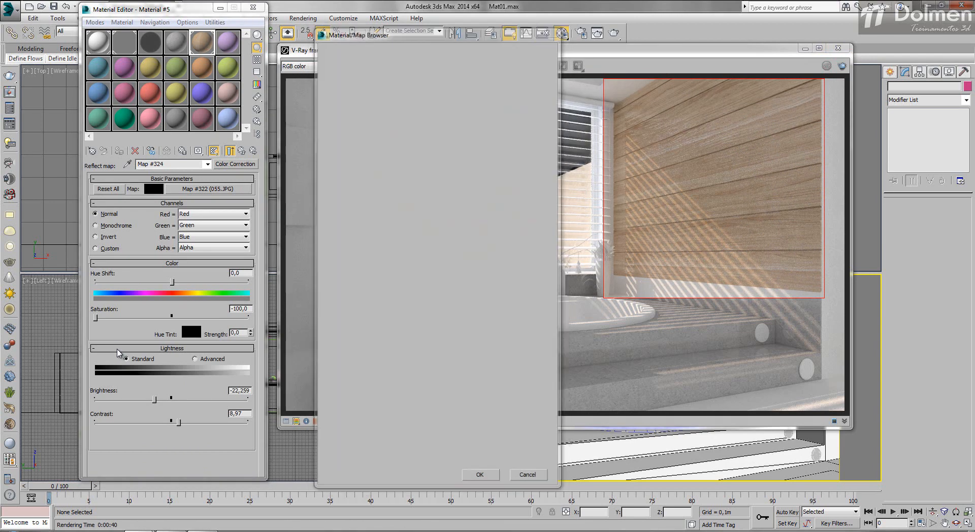
- Replace Material #5's reflect map with the dirt14 bitmap and start a test render of the wall region
{"action": "scroll", "coordinate": [119, 353], "scroll_direction": "down", "scroll_amount": 2}
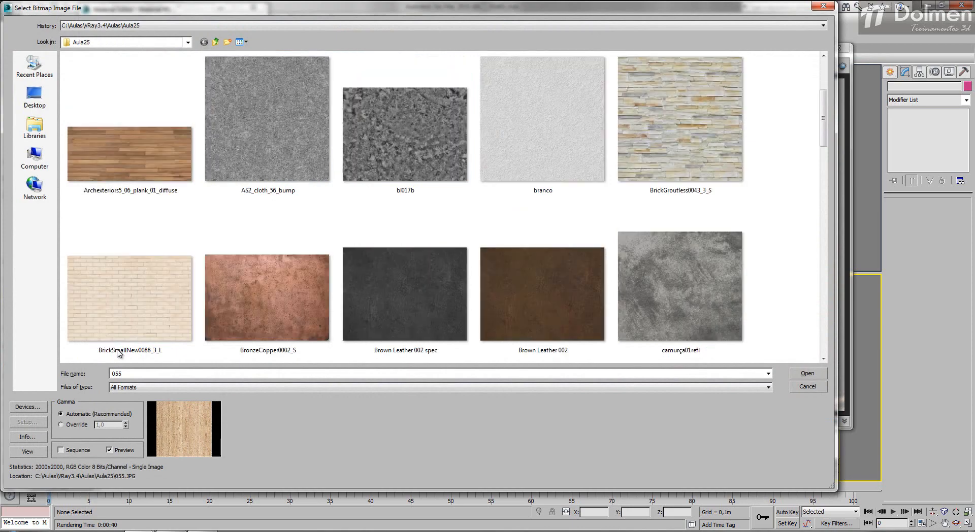
{"action": "scroll", "coordinate": [118, 353], "scroll_direction": "up", "scroll_amount": 2}
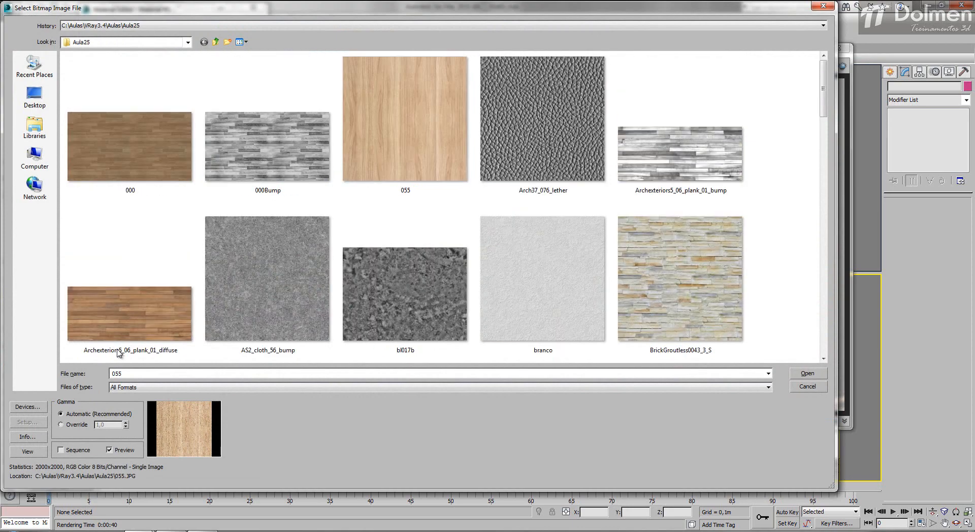
{"action": "scroll", "coordinate": [118, 353], "scroll_direction": "down", "scroll_amount": 6}
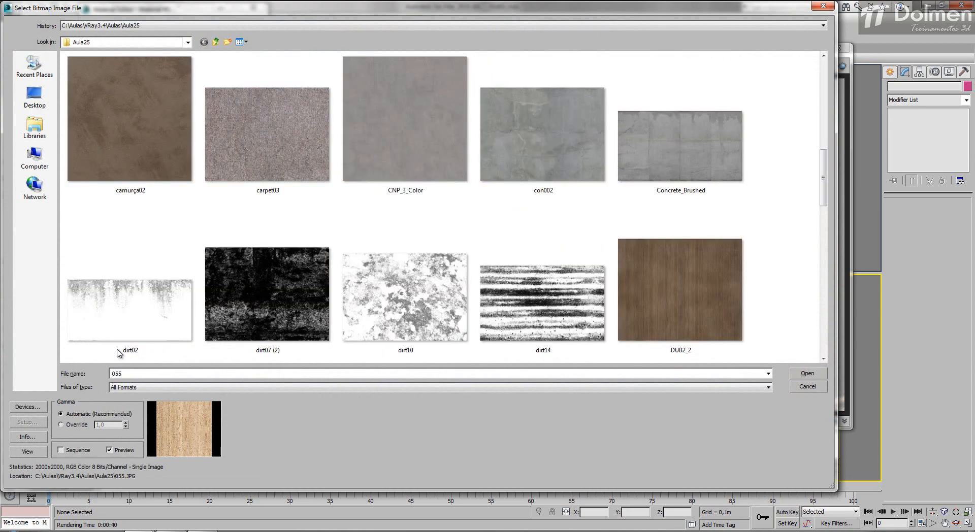
{"action": "double_click", "coordinate": [542, 304]}
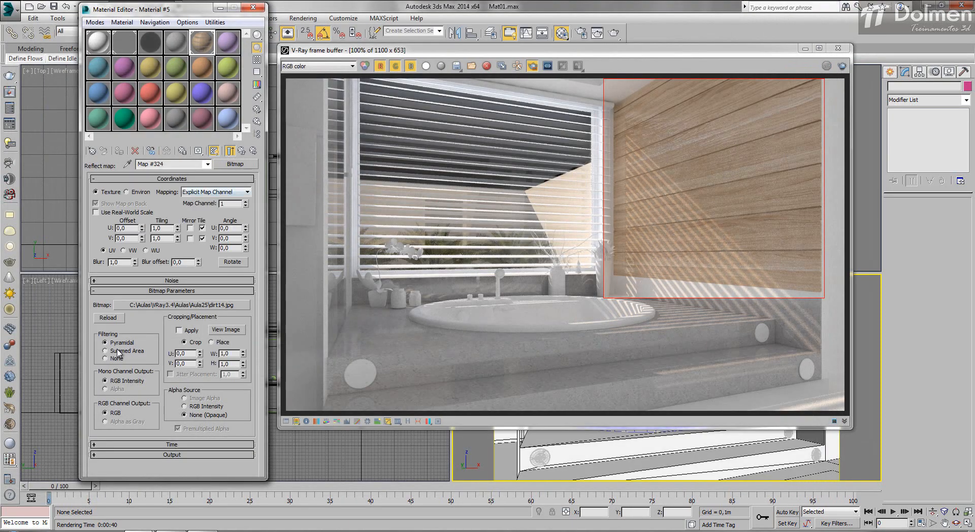
{"action": "mouse_move", "coordinate": [482, 50]}
{"action": "left_mouse_down"}
{"action": "mouse_move", "coordinate": [160, 55]}
{"action": "mouse_move", "coordinate": [372, 59]}
{"action": "left_mouse_up"}
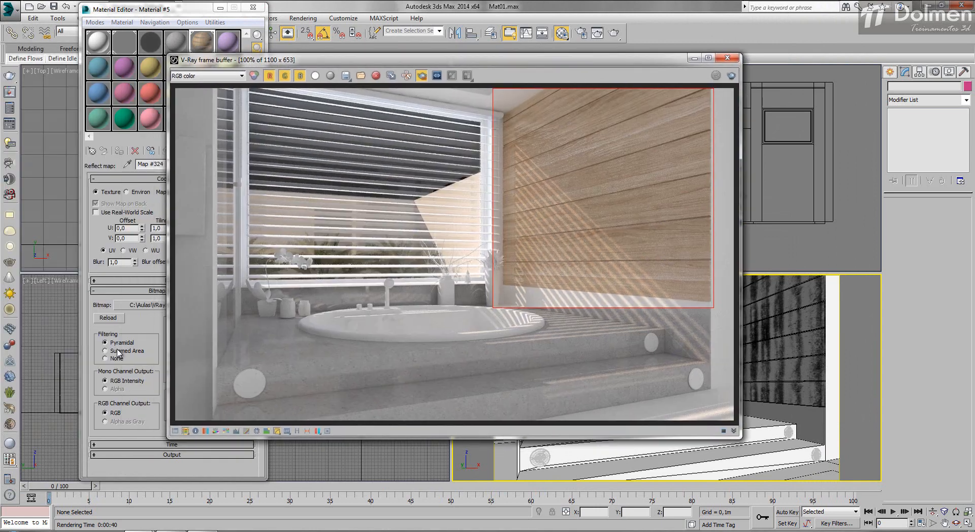
{"action": "left_click", "coordinate": [731, 76]}
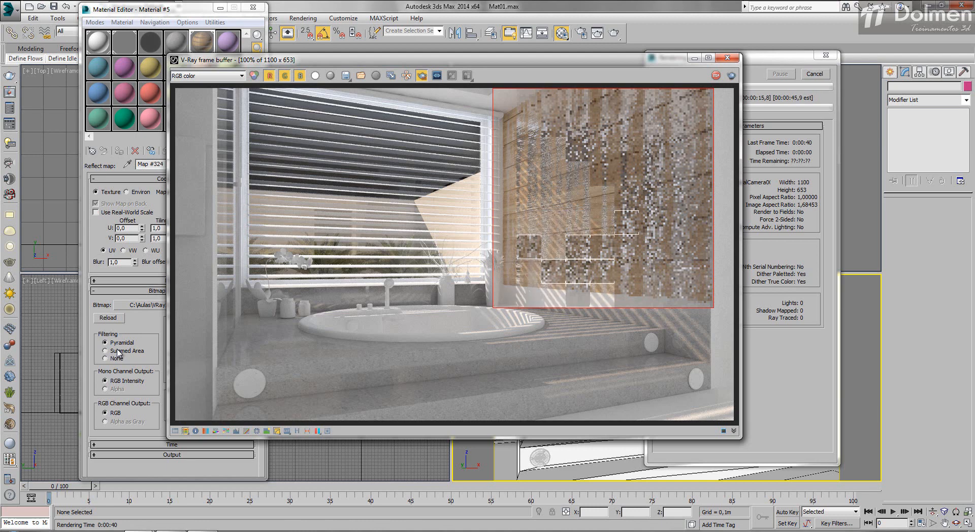
{"action": "key", "text": "Escape"}
- Disable Material #5's bump map and render the wall region again
{"action": "left_click", "coordinate": [247, 22]}
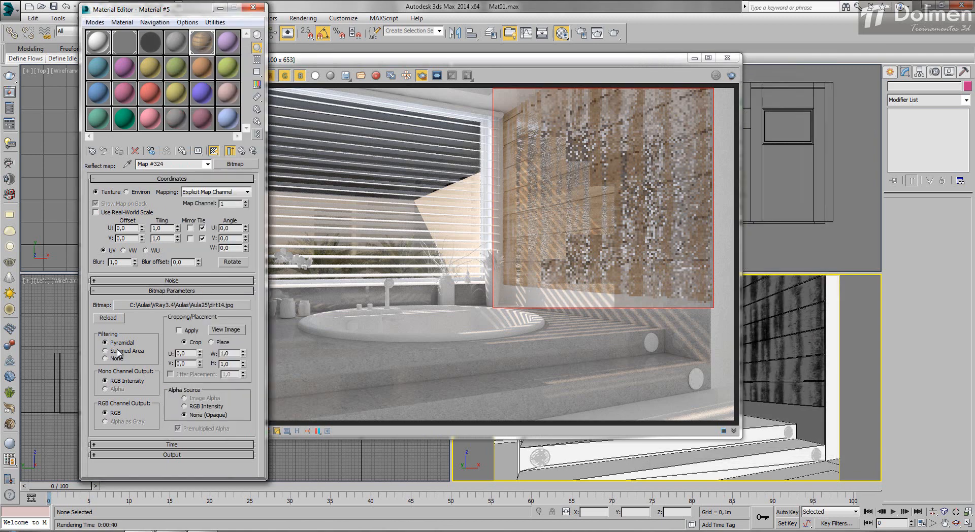
{"action": "left_click", "coordinate": [242, 151]}
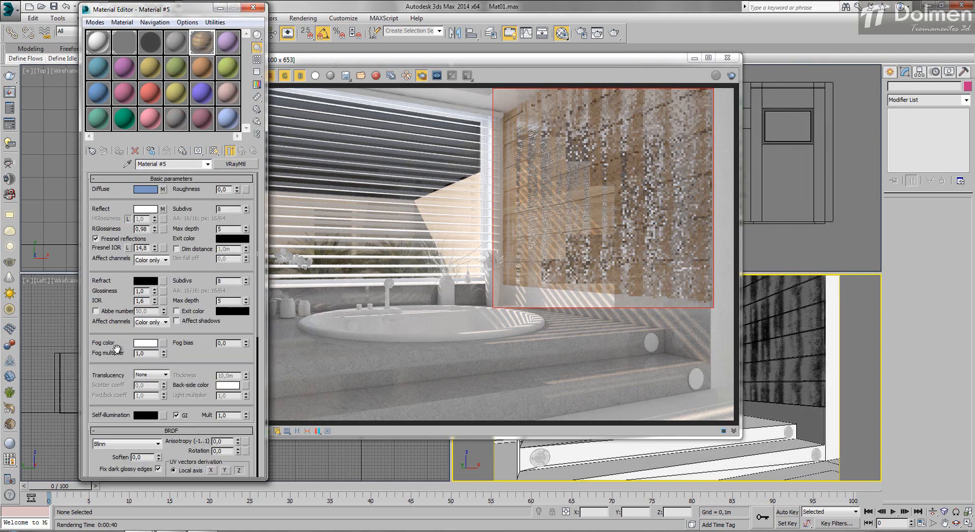
{"action": "scroll", "coordinate": [117, 349], "scroll_direction": "down", "scroll_amount": 5}
{"action": "left_click", "coordinate": [204, 406]}
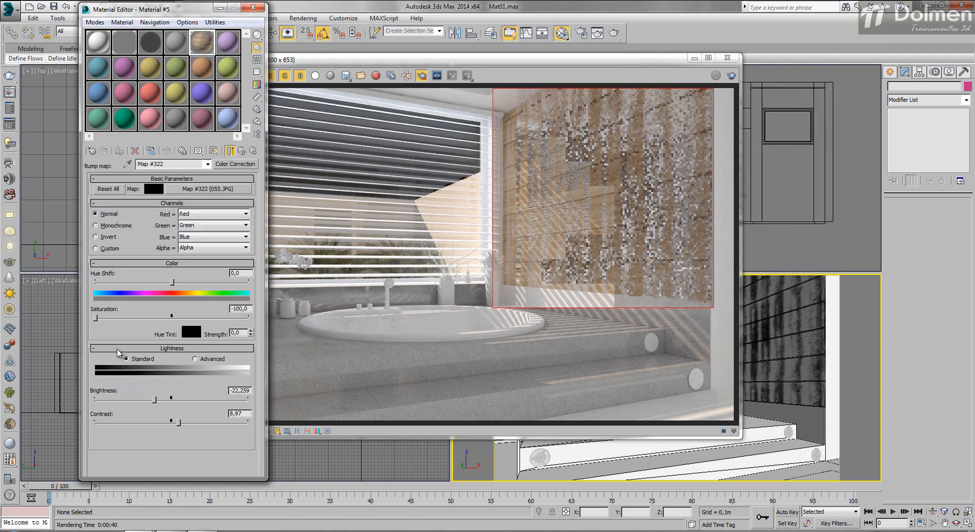
{"action": "left_click", "coordinate": [242, 151]}
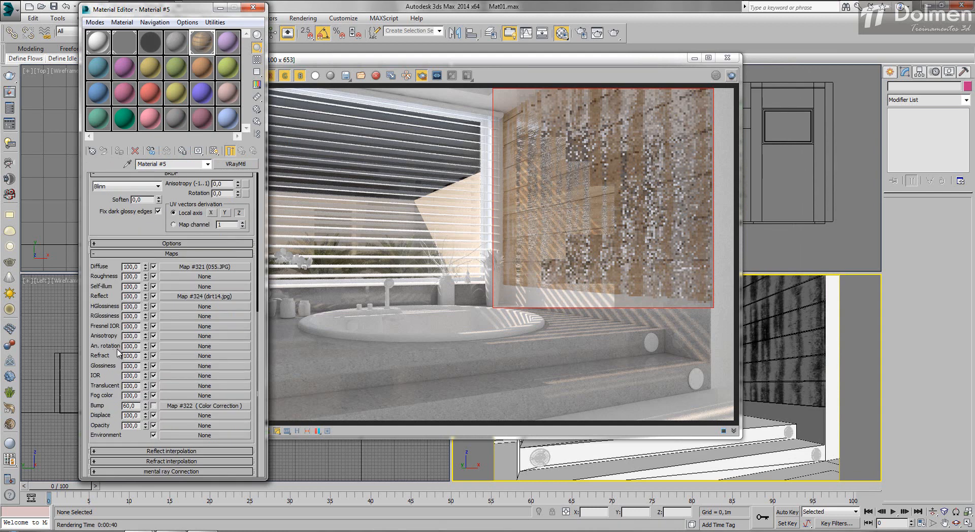
{"action": "left_click", "coordinate": [731, 76]}
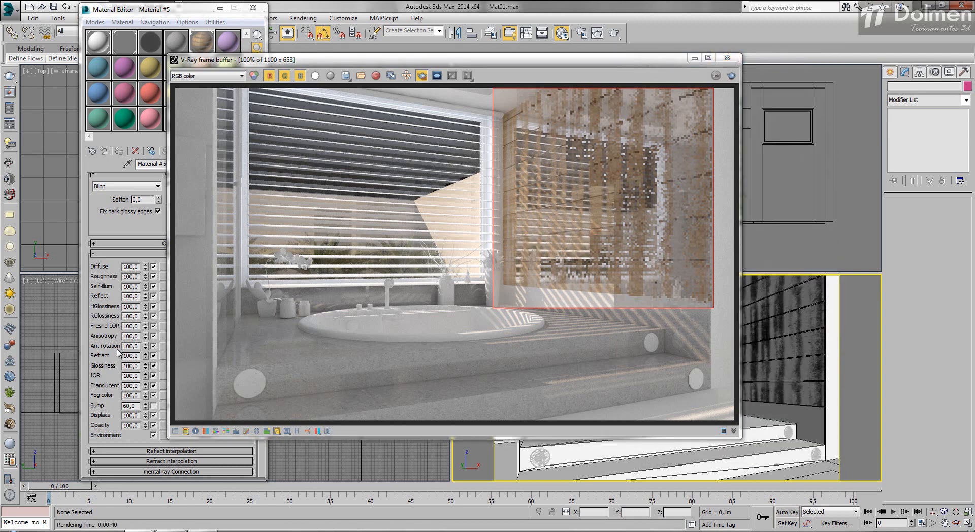
- Close the frame buffer and delete Object001's lower UVW Map modifier, keeping the box mapping on channel 2
{"action": "mouse_move", "coordinate": [655, 59]}
{"action": "left_mouse_down"}
{"action": "mouse_move", "coordinate": [799, 42]}
{"action": "mouse_move", "coordinate": [777, 44]}
{"action": "left_mouse_up"}
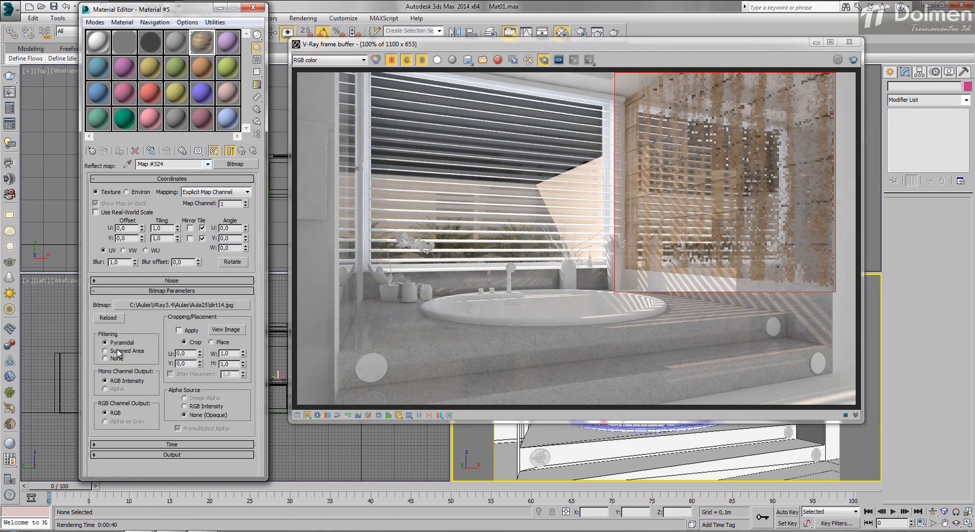
{"action": "left_click", "coordinate": [849, 42]}
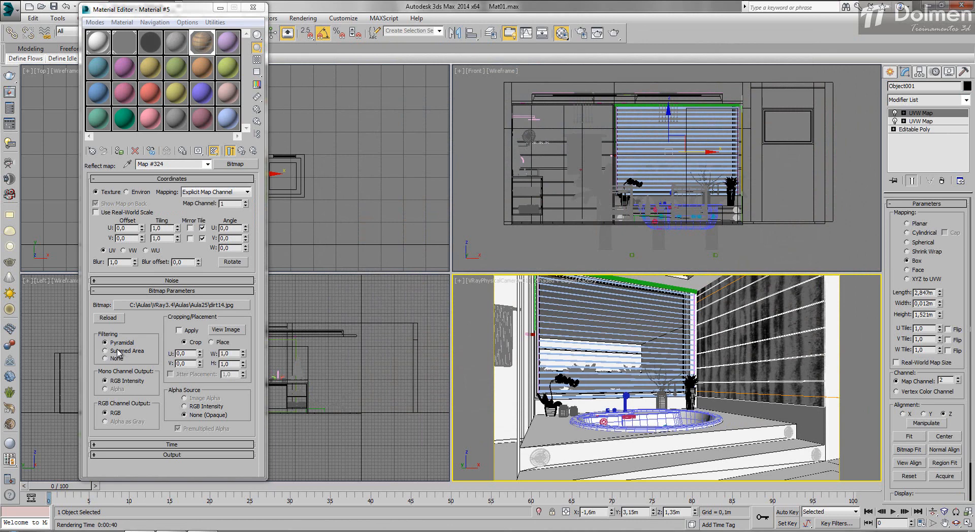
{"action": "left_click", "coordinate": [920, 122]}
{"action": "left_click", "coordinate": [942, 181]}
{"action": "left_click", "coordinate": [920, 113]}
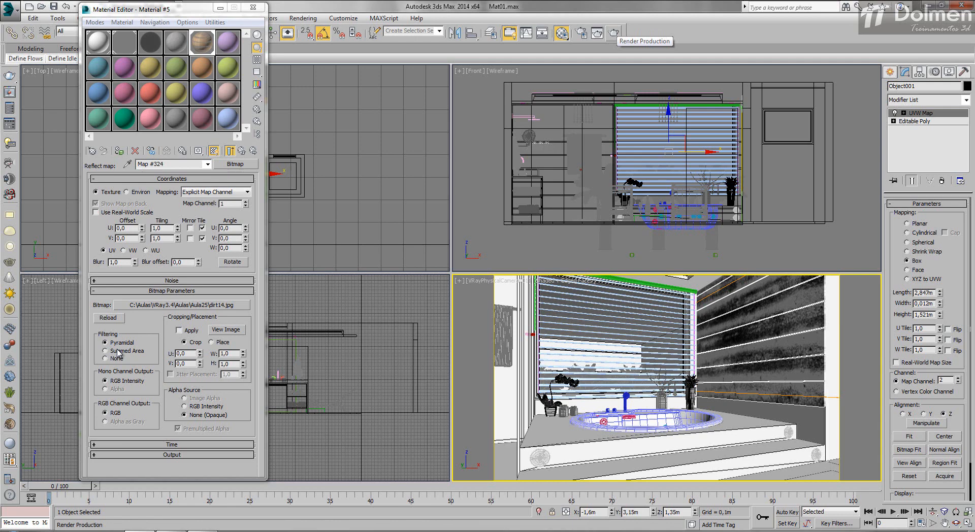
- Lower Material #5's Fresnel IOR to 1.8 and reflection glossiness to 0.89, and render the wall region
{"action": "key", "text": "shift+q"}
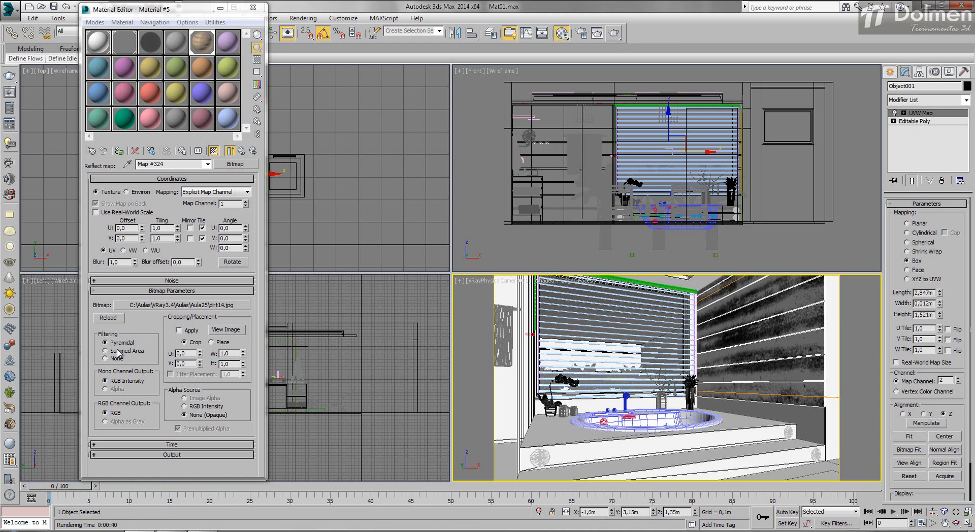
{"action": "key", "text": "m"}
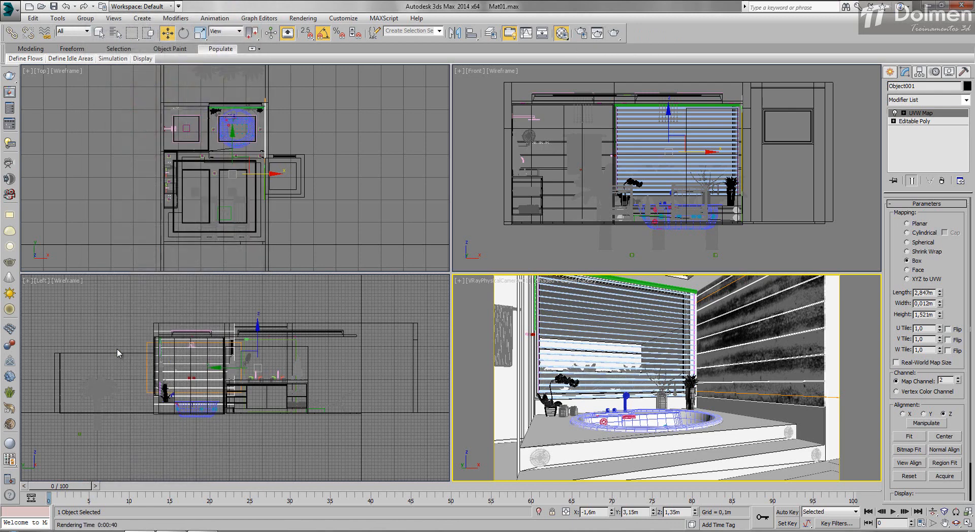
{"action": "key", "text": "m"}
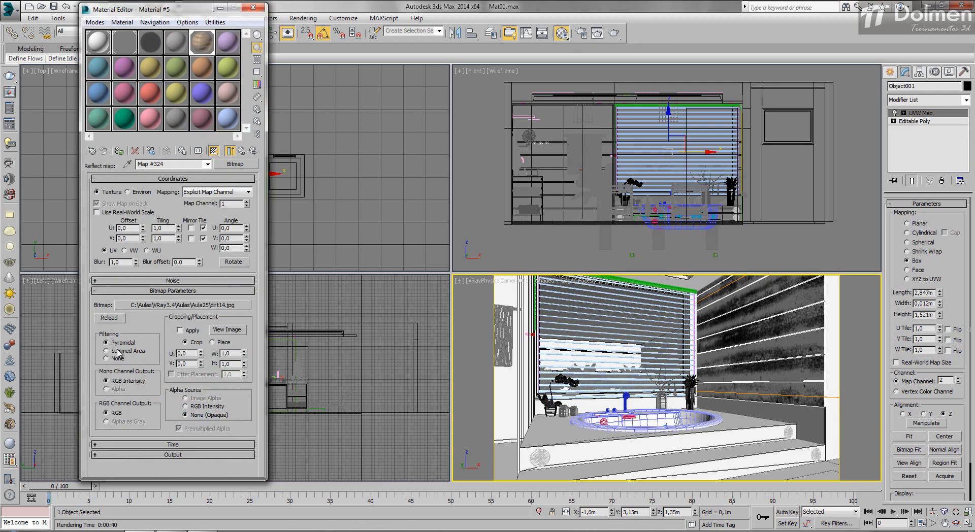
{"action": "key", "text": "Up"}
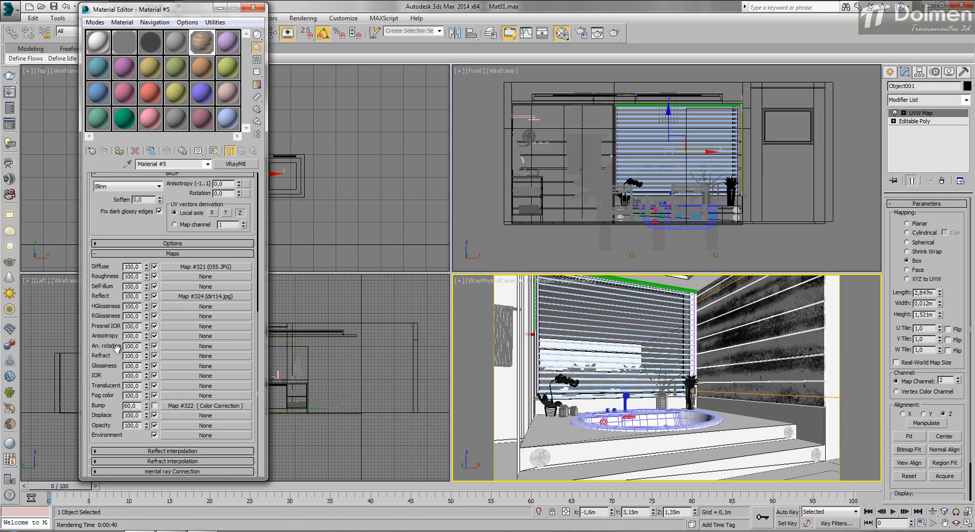
{"action": "scroll", "coordinate": [117, 349], "scroll_direction": "up", "scroll_amount": 4}
{"action": "scroll", "coordinate": [118, 349], "scroll_direction": "up", "scroll_amount": 2}
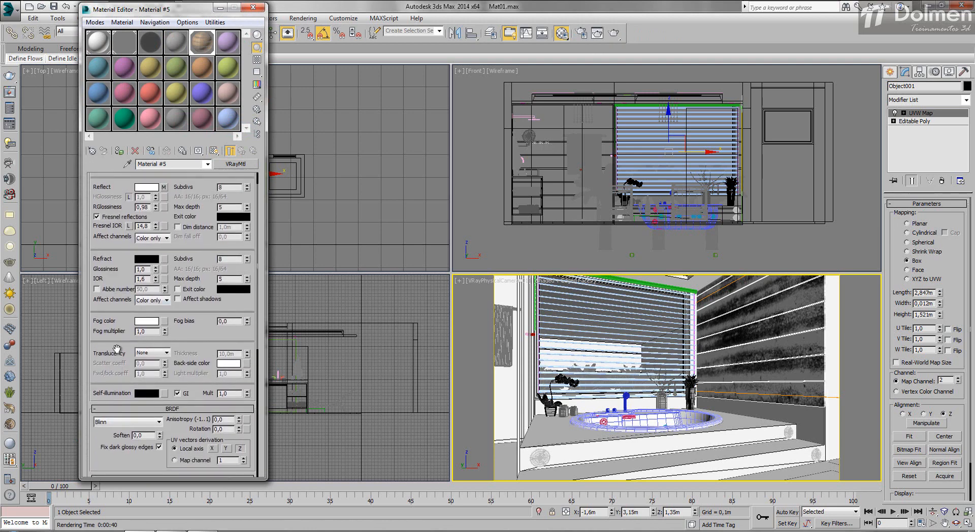
{"action": "left_click_drag", "start_coordinate": [156, 227], "coordinate": [155, 254]}
{"action": "left_click_drag", "start_coordinate": [155, 208], "coordinate": [156, 213]}
{"action": "key", "text": "shift+q"}
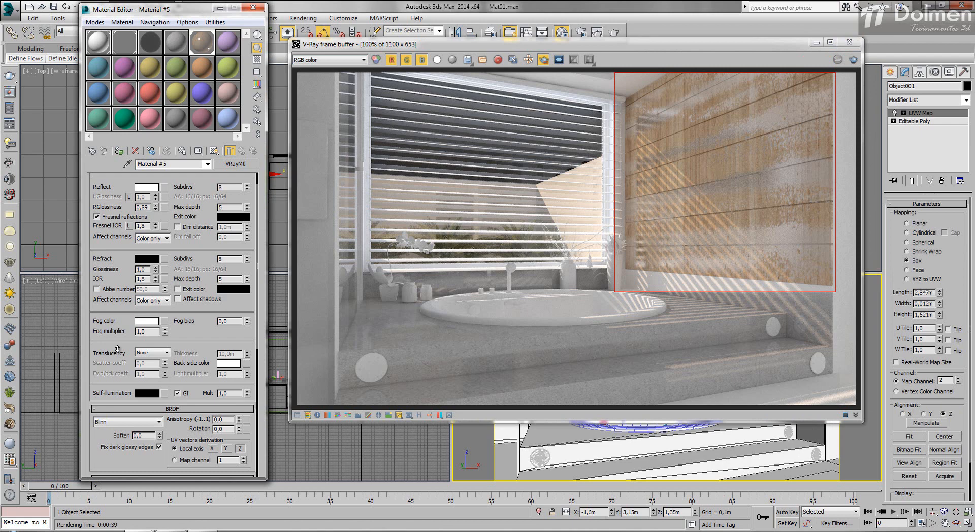
- Re-render the wall region with Material #5's Fresnel IOR raised to 3.6, and open its diffuse map
{"action": "left_click_drag", "start_coordinate": [156, 228], "coordinate": [117, 349]}
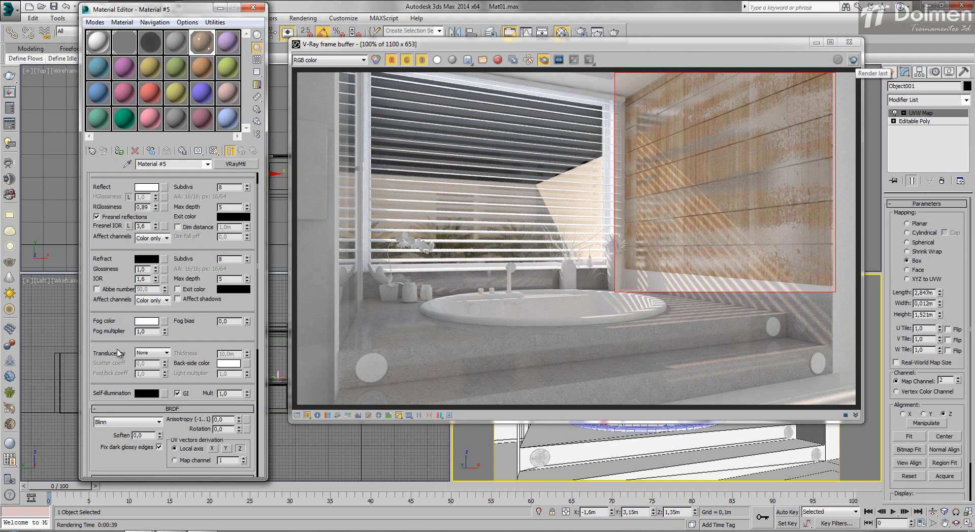
{"action": "left_click_drag", "start_coordinate": [685, 44], "coordinate": [792, 45]}
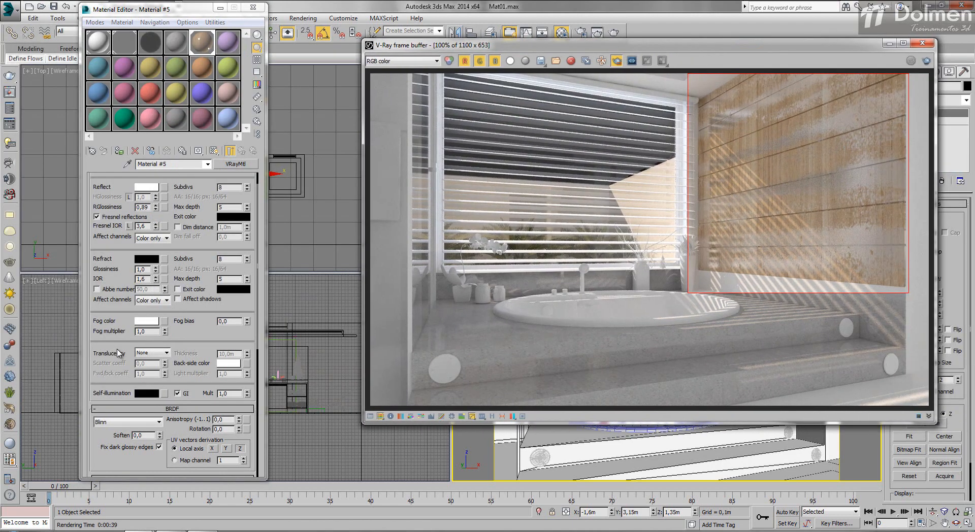
{"action": "mouse_move", "coordinate": [117, 350]}
{"action": "left_mouse_down"}
{"action": "mouse_move", "coordinate": [117, 372]}
{"action": "mouse_move", "coordinate": [117, 361]}
{"action": "left_mouse_up"}
{"action": "left_click", "coordinate": [164, 180]}
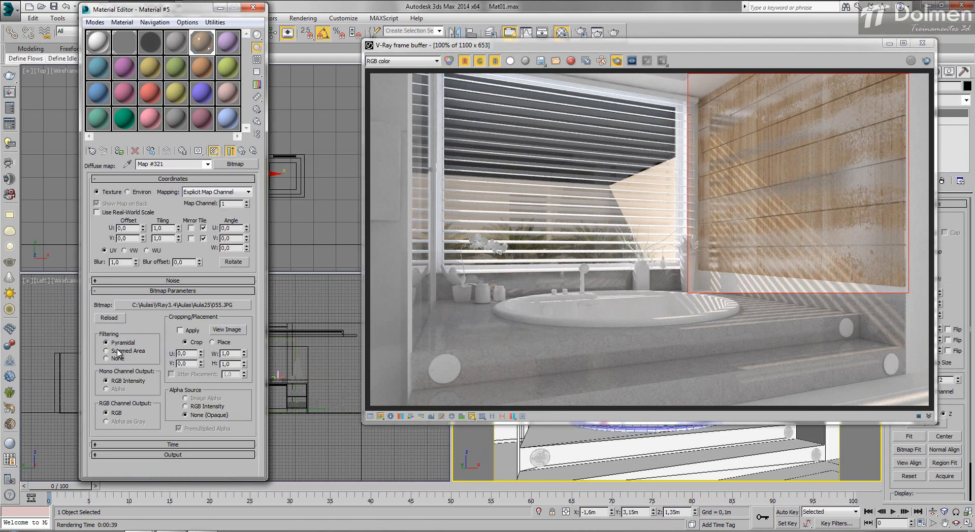
- Try rotating the wall panelling's UVW Map gizmo and undo back to the plain Editable Poly
{"action": "left_click_drag", "start_coordinate": [452, 45], "coordinate": [114, 40]}
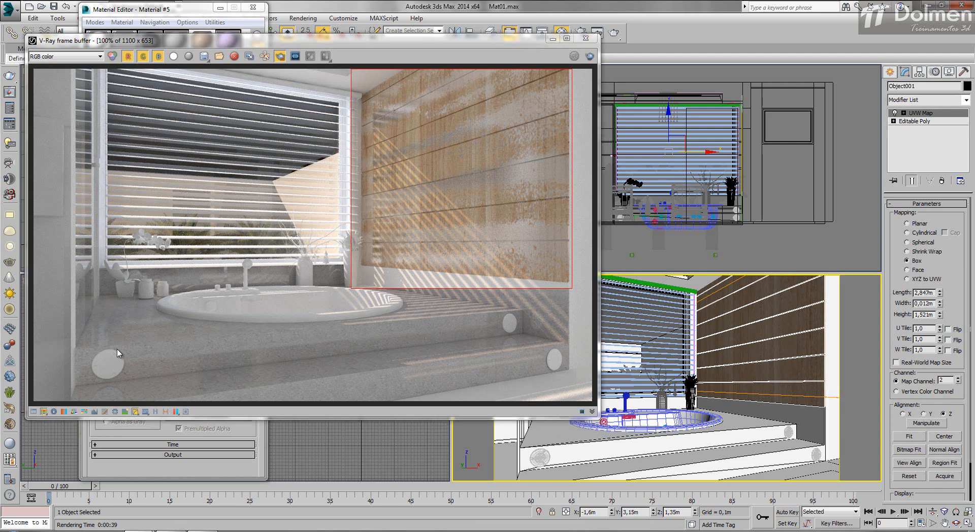
{"action": "key", "text": "1"}
{"action": "key", "text": "e"}
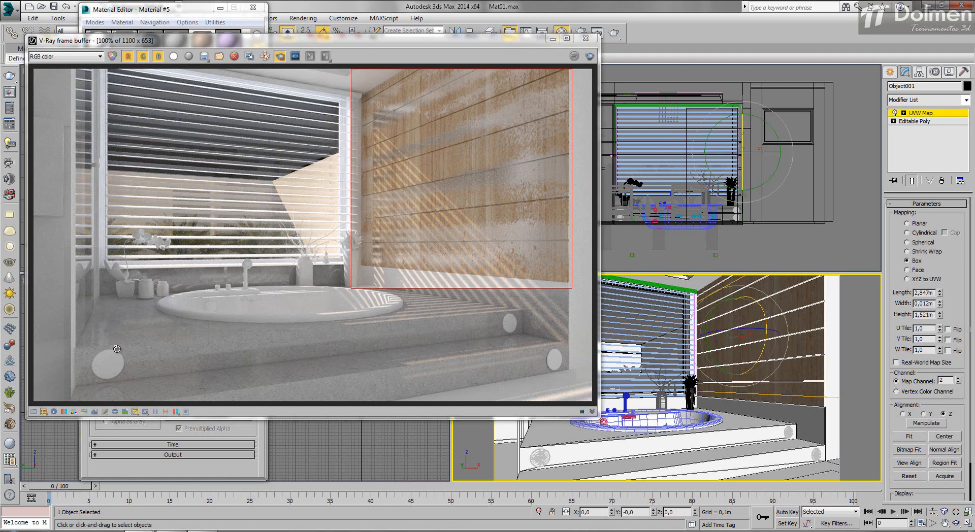
{"action": "left_click_drag", "start_coordinate": [766, 325], "coordinate": [766, 374]}
{"action": "left_click_drag", "start_coordinate": [117, 350], "coordinate": [117, 349]}
{"action": "key", "text": "ctrl+z"}
{"action": "key", "text": "ctrl+z"}
{"action": "key", "text": "ctrl+z"}
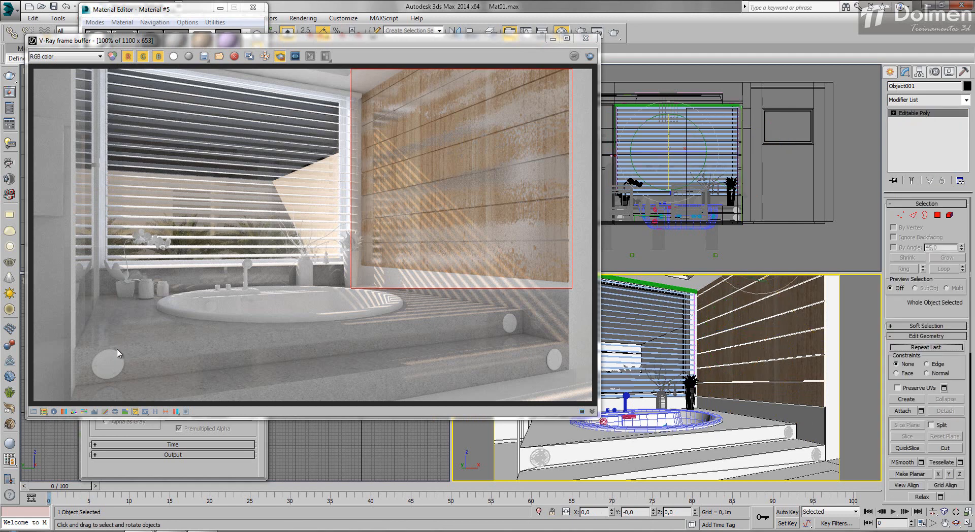
- Add a UVW Map modifier with Box mapping to the wall panelling, and clear the editor and render window off the viewports
{"action": "left_click_drag", "start_coordinate": [305, 40], "coordinate": [383, 37]}
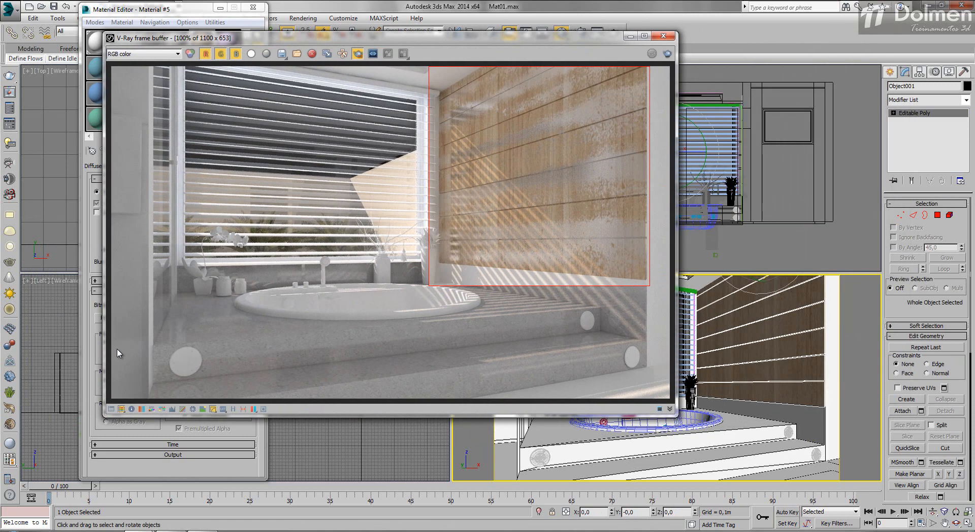
{"action": "left_click", "coordinate": [966, 100]}
{"action": "key", "text": "u"}
{"action": "key", "text": "u"}
{"action": "key", "text": "Return"}
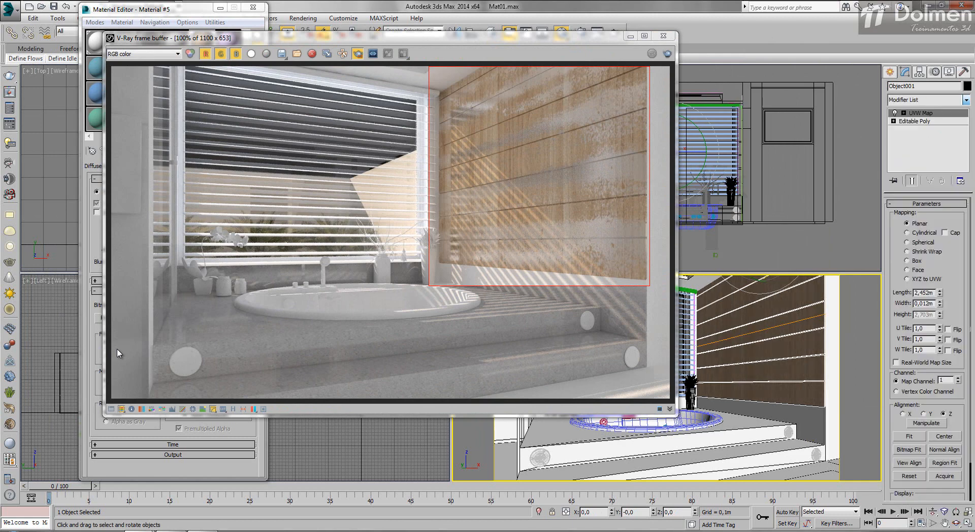
{"action": "left_click", "coordinate": [907, 260]}
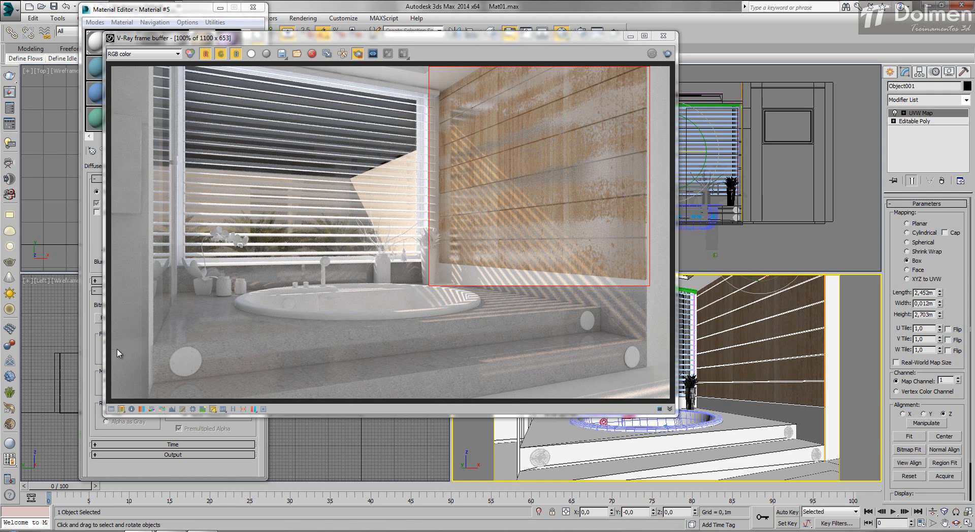
{"action": "left_click", "coordinate": [253, 8]}
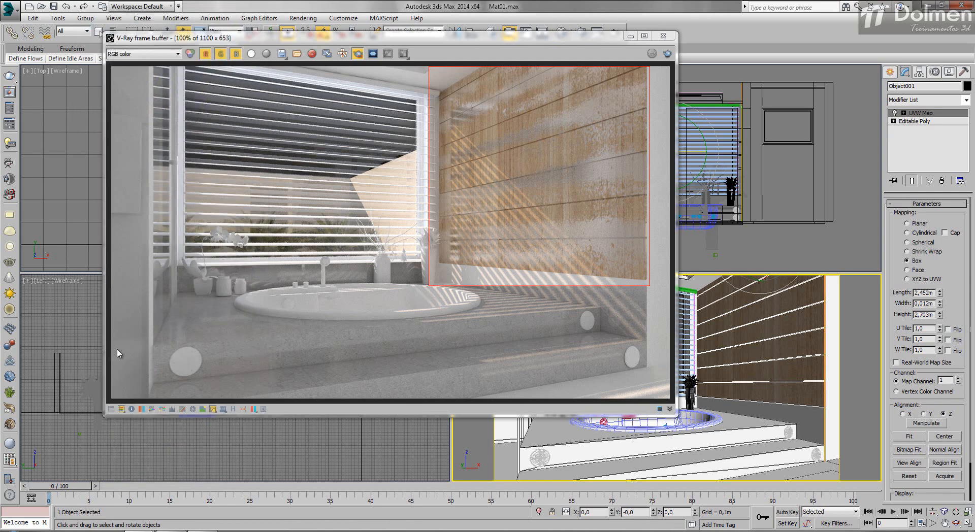
{"action": "left_click_drag", "start_coordinate": [304, 38], "coordinate": [603, 37]}
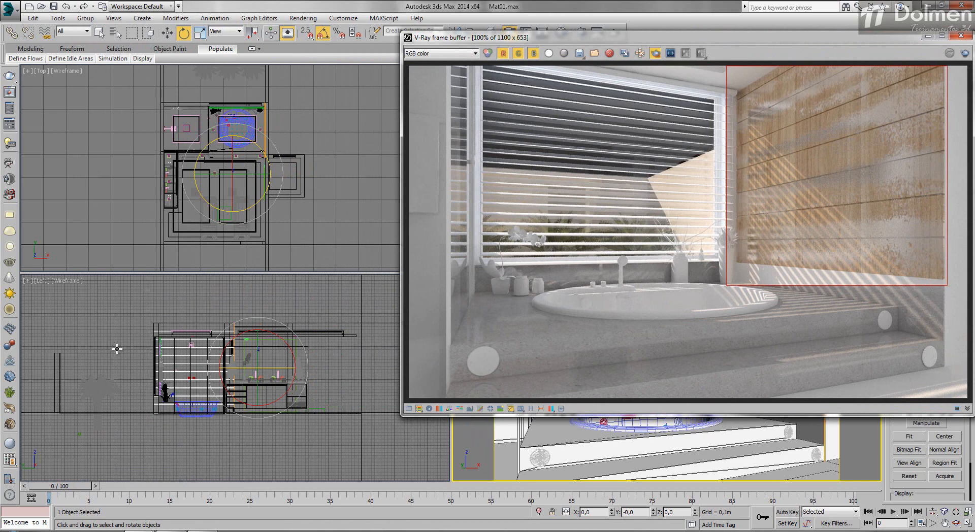
{"action": "right_click", "coordinate": [117, 349]}
{"action": "left_click_drag", "start_coordinate": [220, 360], "coordinate": [222, 309]}
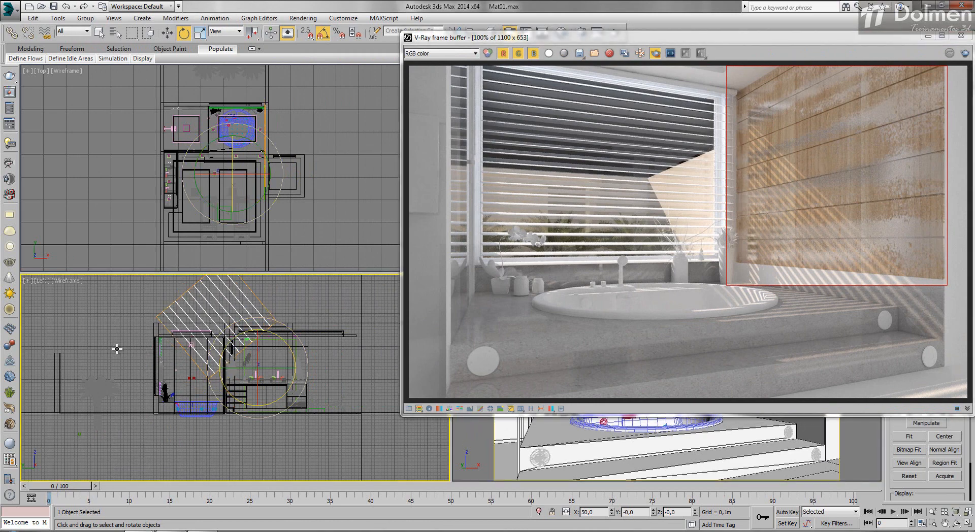
{"action": "key", "text": "ctrl+z"}
- Rotate the wall panelling's UVW Map gizmo 90 degrees and set its mapping length to 1,447m
{"action": "key", "text": "1"}
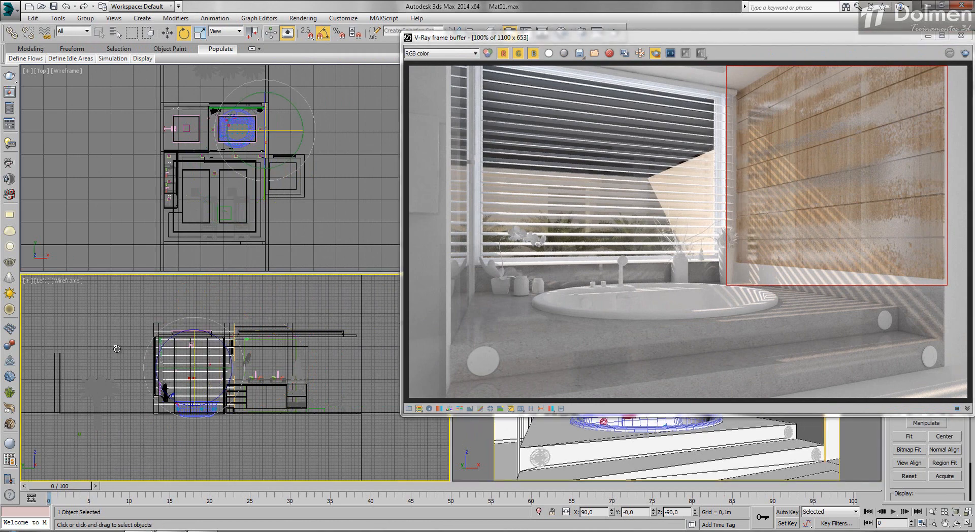
{"action": "left_click_drag", "start_coordinate": [145, 357], "coordinate": [144, 276]}
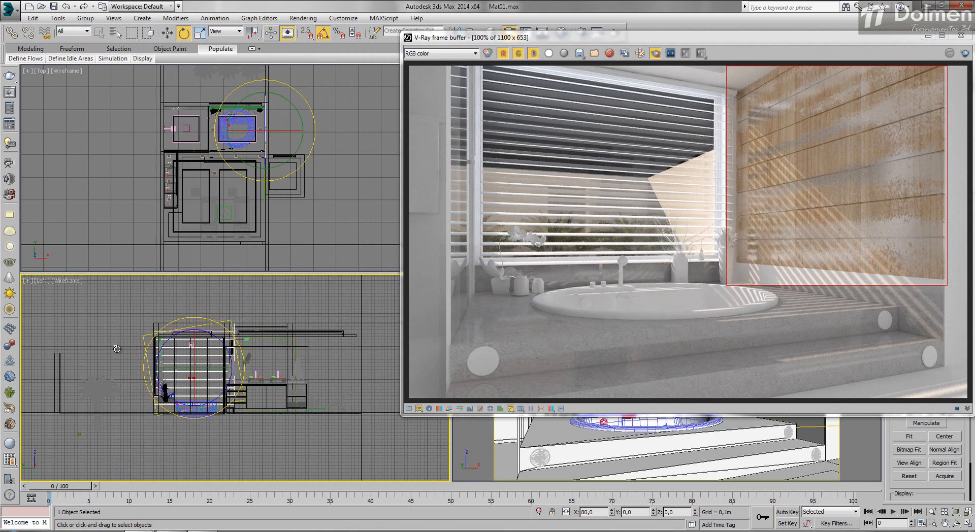
{"action": "left_click_drag", "start_coordinate": [116, 349], "coordinate": [117, 349]}
{"action": "left_click_drag", "start_coordinate": [558, 38], "coordinate": [188, 46]}
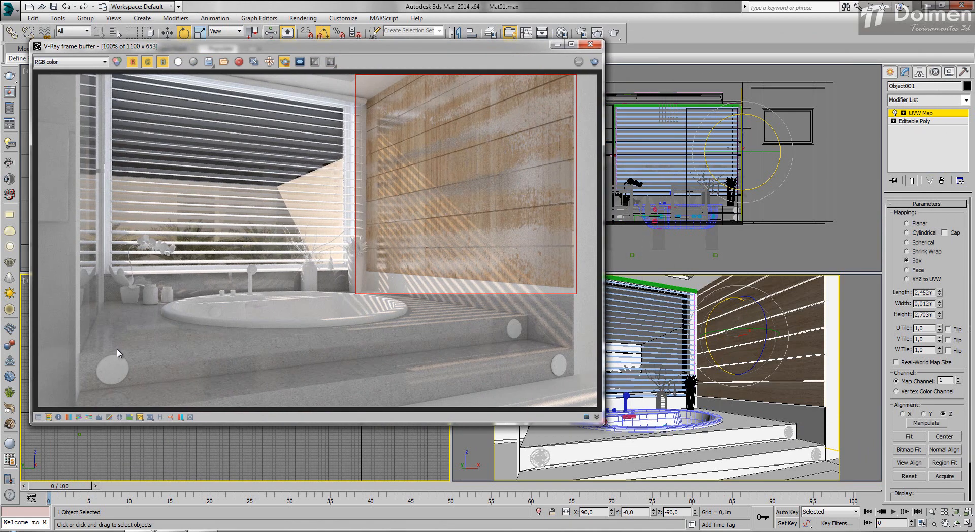
{"action": "left_click_drag", "start_coordinate": [940, 293], "coordinate": [940, 345]}
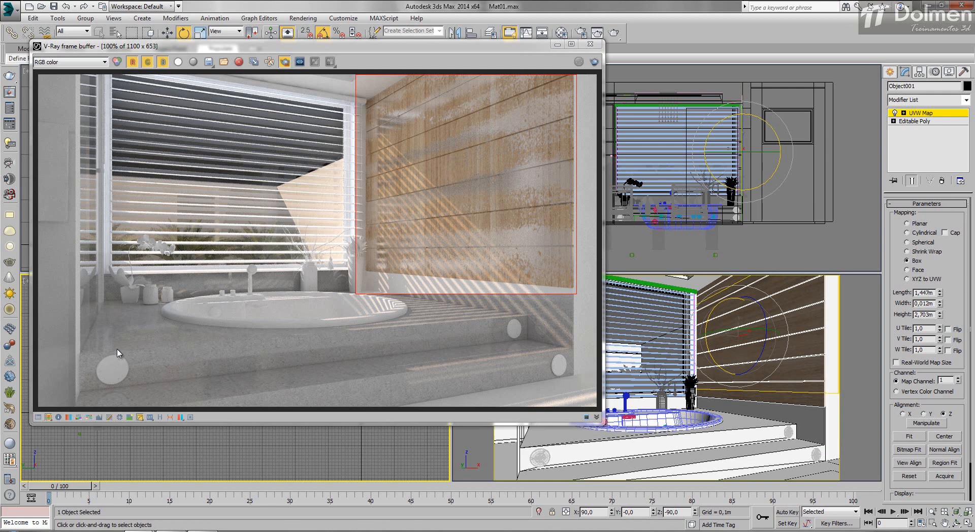
- Test-render the wall region with the adjusted mapping and stop the render early
{"action": "key", "text": "shift+q"}
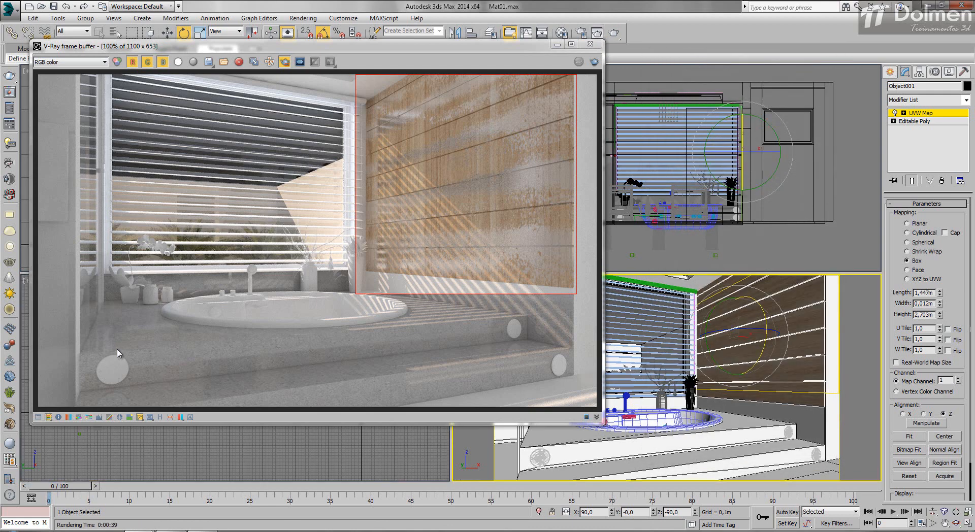
{"action": "key", "text": "shift+q"}
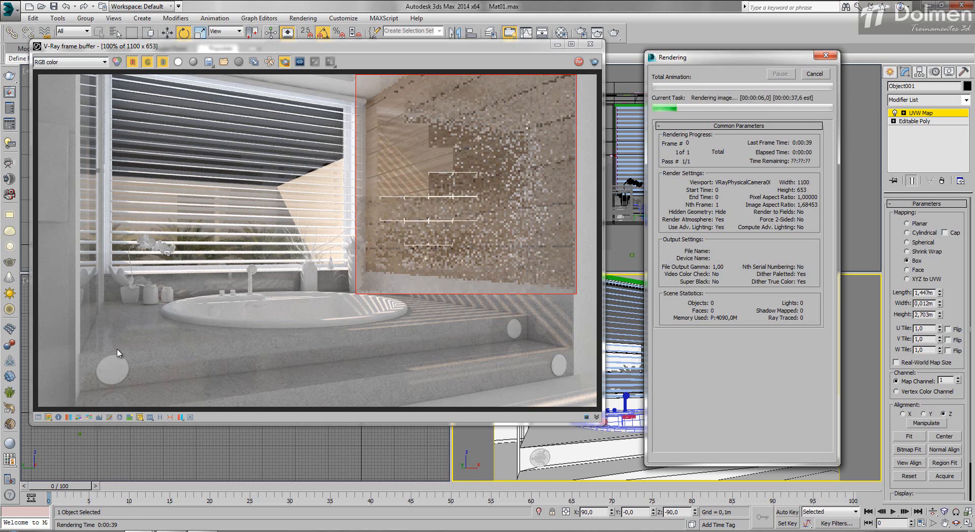
{"action": "key", "text": "Escape"}
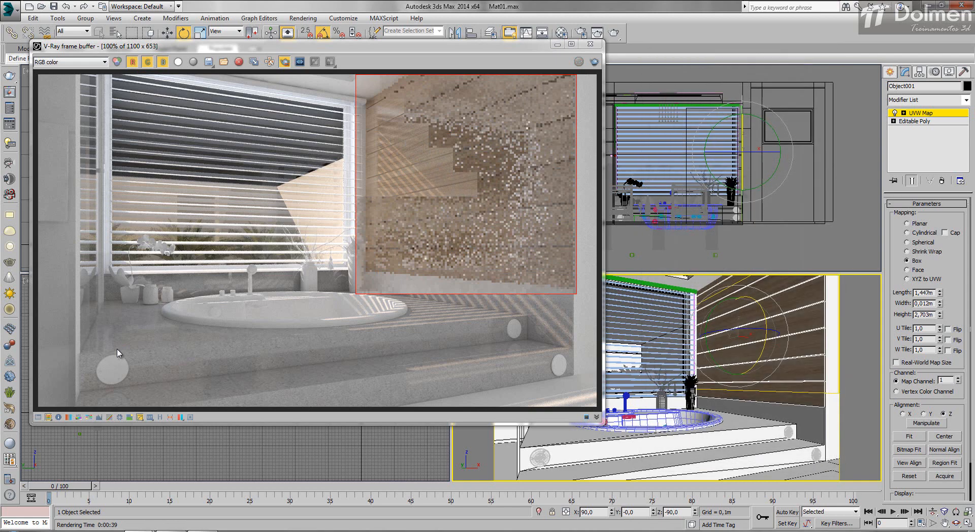
- Return to Material #5's basic parameters and set its Fresnel IOR to 1,8
{"action": "left_click_drag", "start_coordinate": [315, 46], "coordinate": [529, 44]}
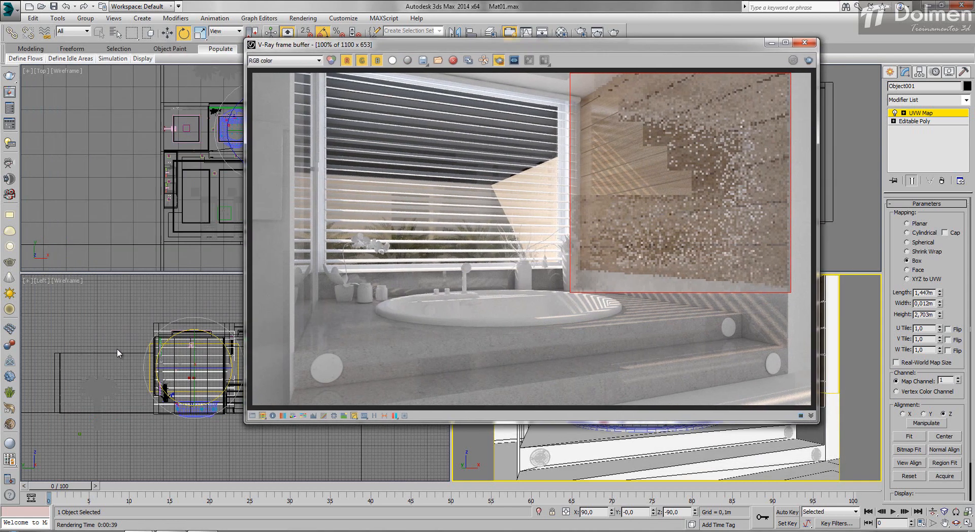
{"action": "key", "text": "m"}
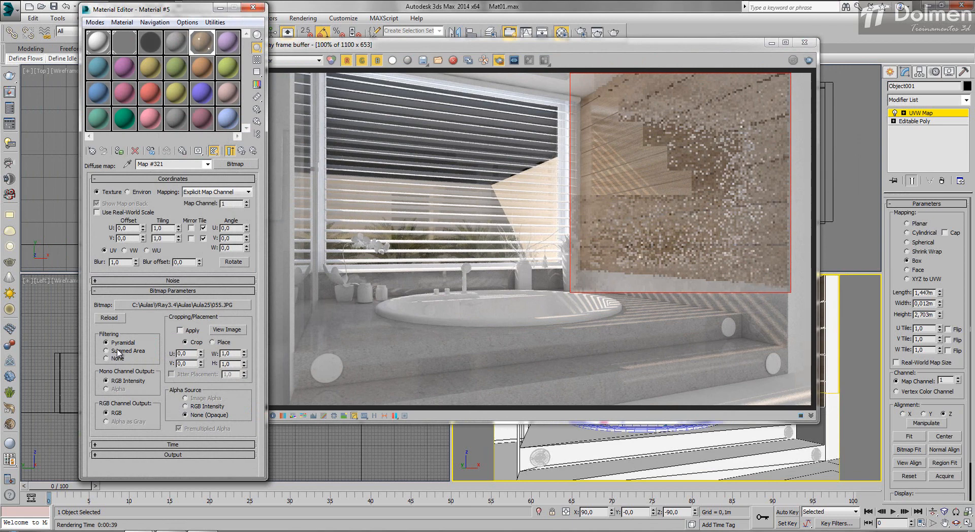
{"action": "left_click_drag", "start_coordinate": [172, 9], "coordinate": [145, 7]}
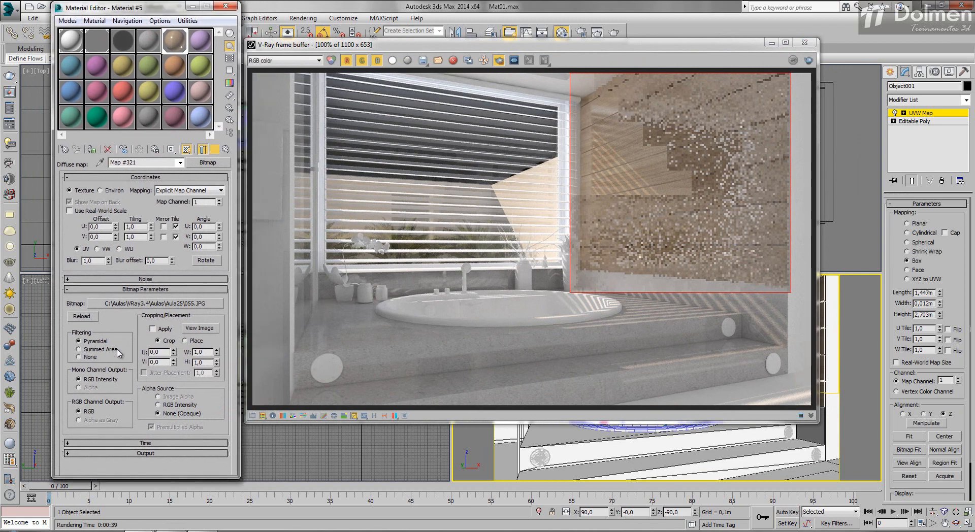
{"action": "key", "text": "Up"}
{"action": "left_click_drag", "start_coordinate": [128, 236], "coordinate": [129, 243]}
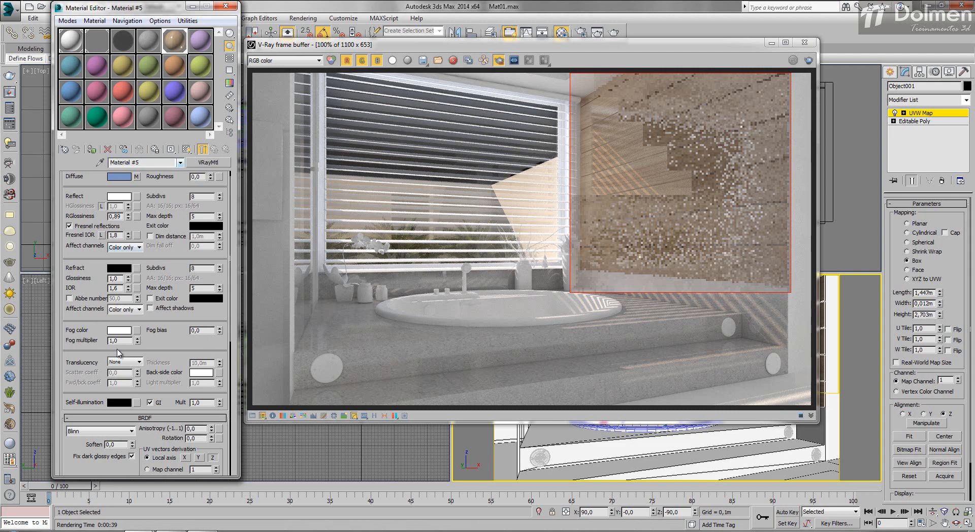
{"action": "scroll", "coordinate": [116, 348], "scroll_direction": "up", "scroll_amount": 1}
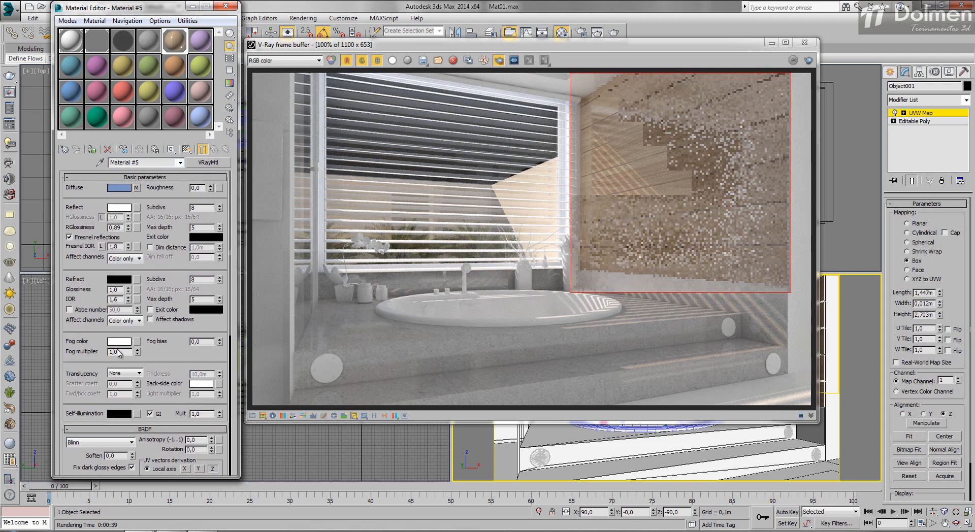
- Convert Material #5 to a VRayBlendMtl with the old material as base, and paste a copy of the base into coat material 1
{"action": "left_click", "coordinate": [208, 162]}
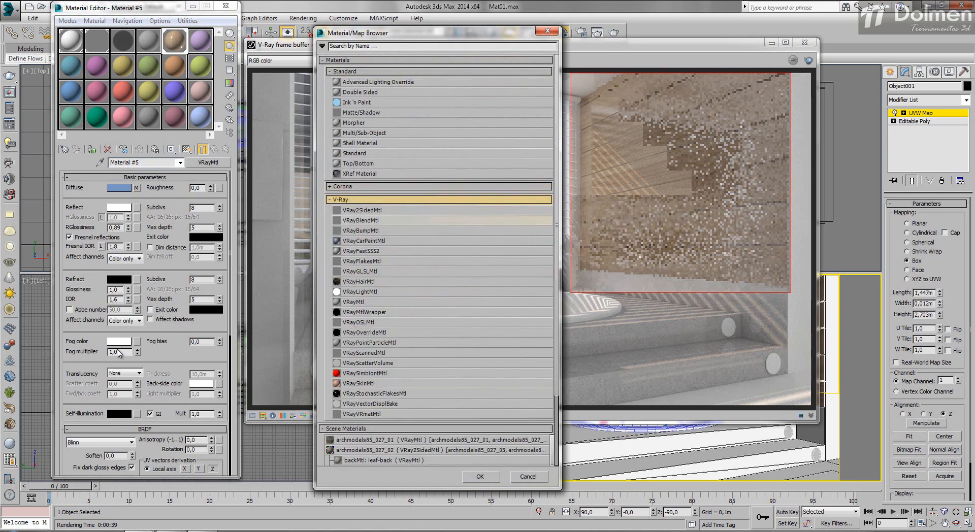
{"action": "double_click", "coordinate": [362, 221]}
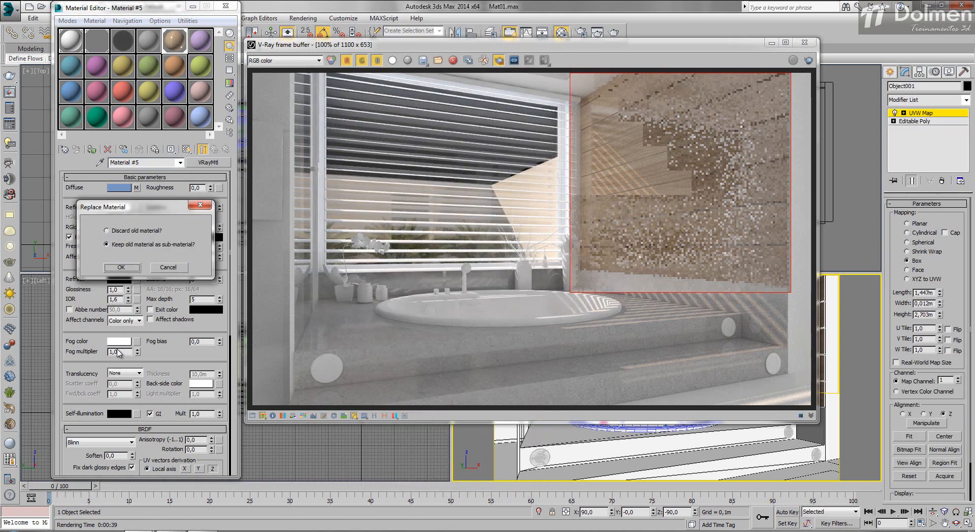
{"action": "key", "text": "Return"}
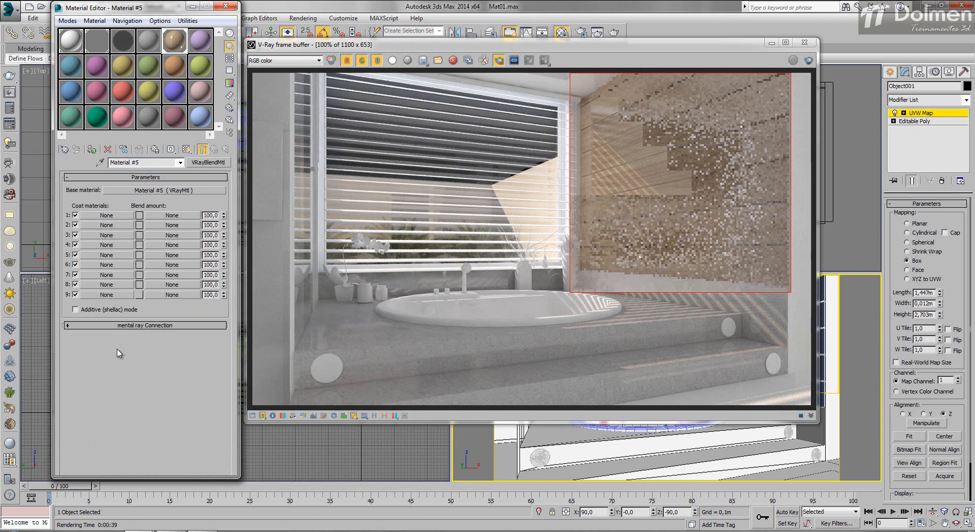
{"action": "right_click", "coordinate": [137, 190]}
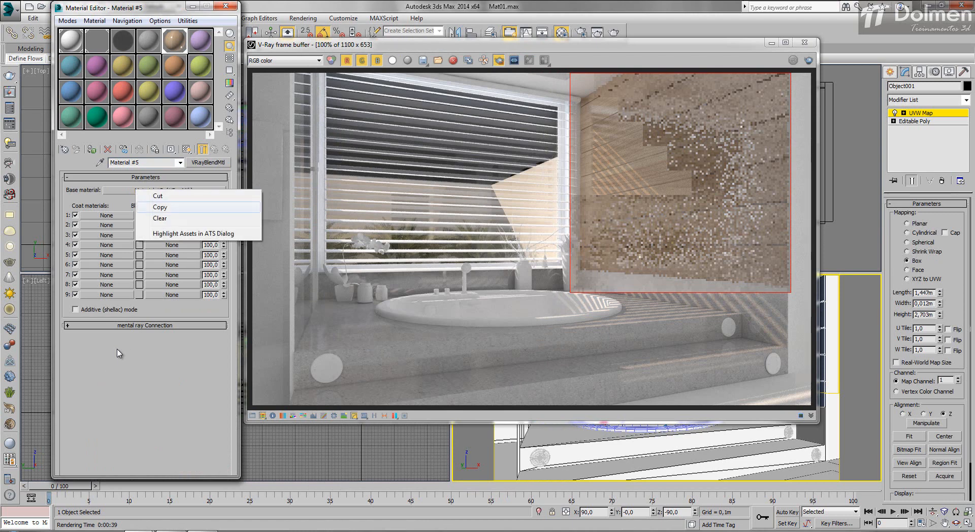
{"action": "left_click", "coordinate": [160, 207]}
{"action": "right_click", "coordinate": [107, 215]}
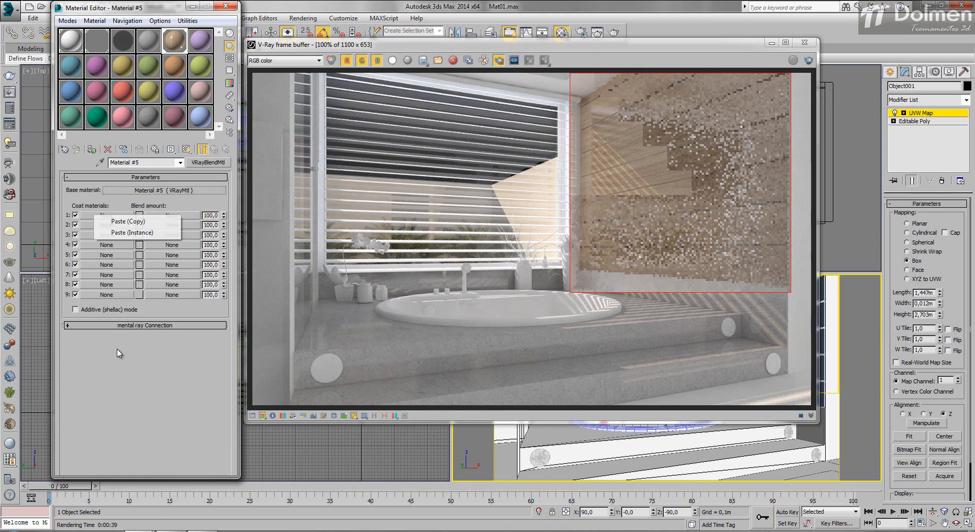
{"action": "left_click", "coordinate": [128, 221]}
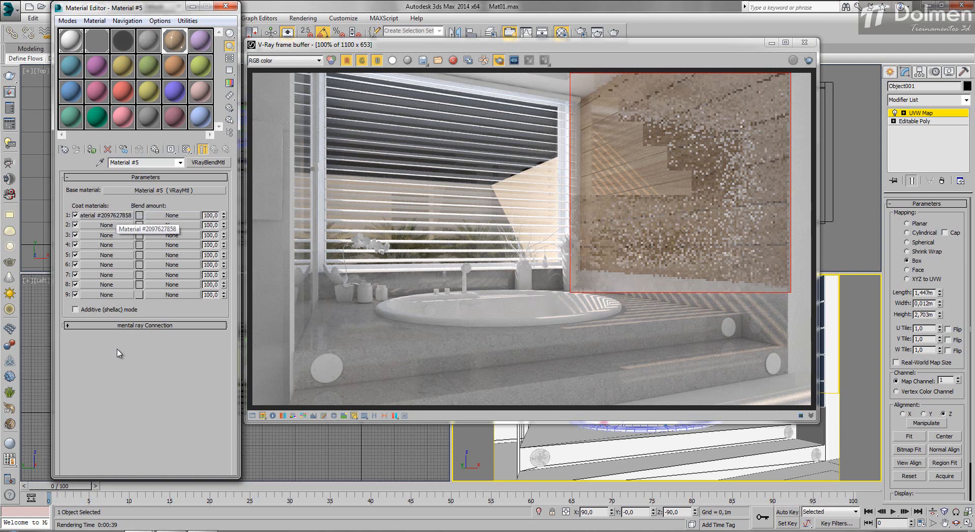
- Replace the coat 1 material's diffuse bitmap with a darker wood texture and render the wall region
{"action": "left_click", "coordinate": [115, 216]}
{"action": "left_click", "coordinate": [137, 188]}
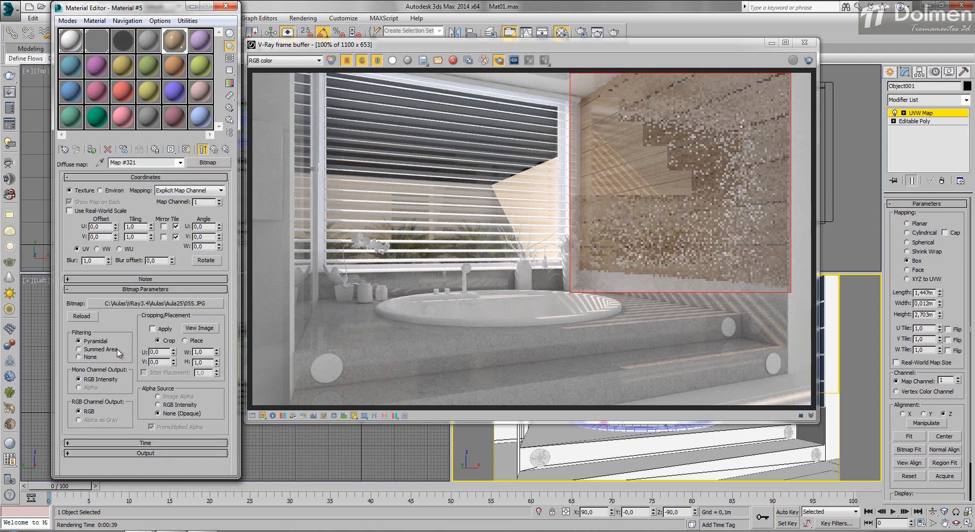
{"action": "left_click", "coordinate": [156, 303]}
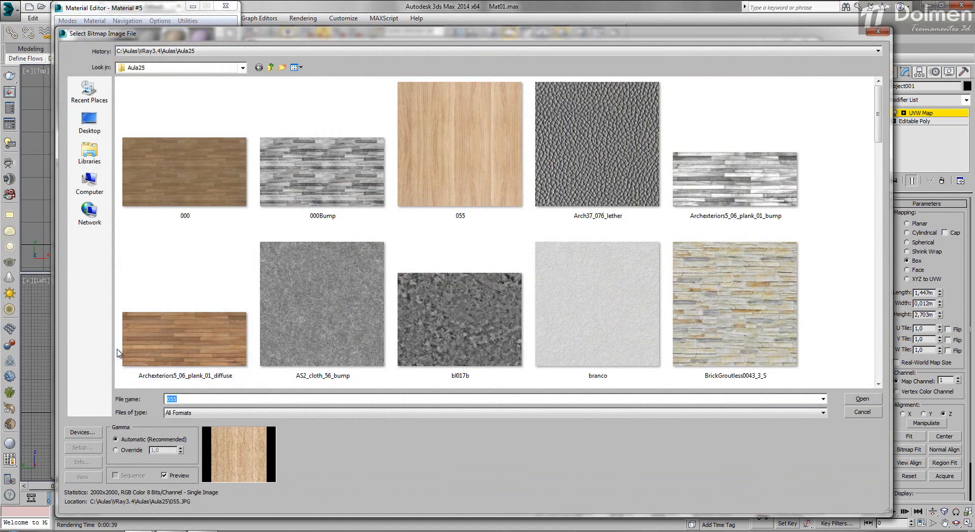
{"action": "scroll", "coordinate": [118, 353], "scroll_direction": "down", "scroll_amount": 3}
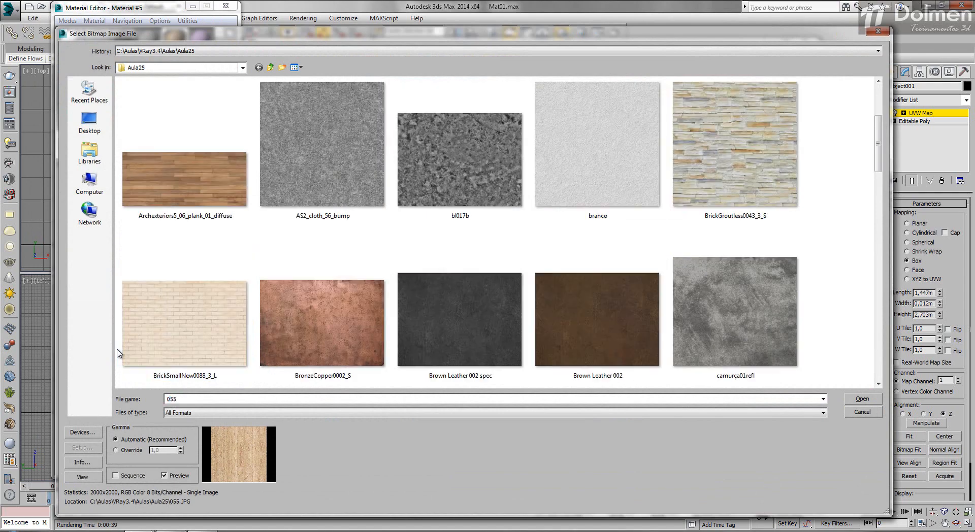
{"action": "scroll", "coordinate": [118, 353], "scroll_direction": "down", "scroll_amount": 3}
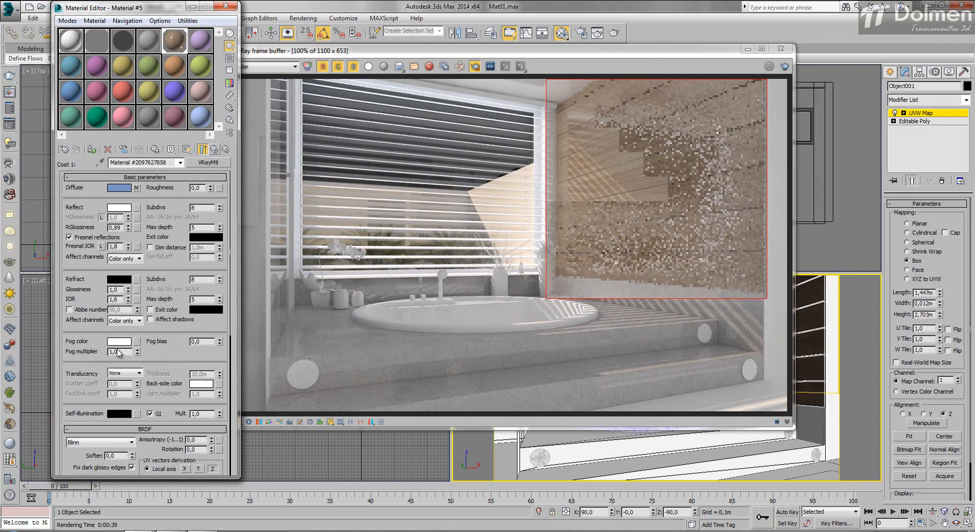
{"action": "left_click", "coordinate": [214, 150]}
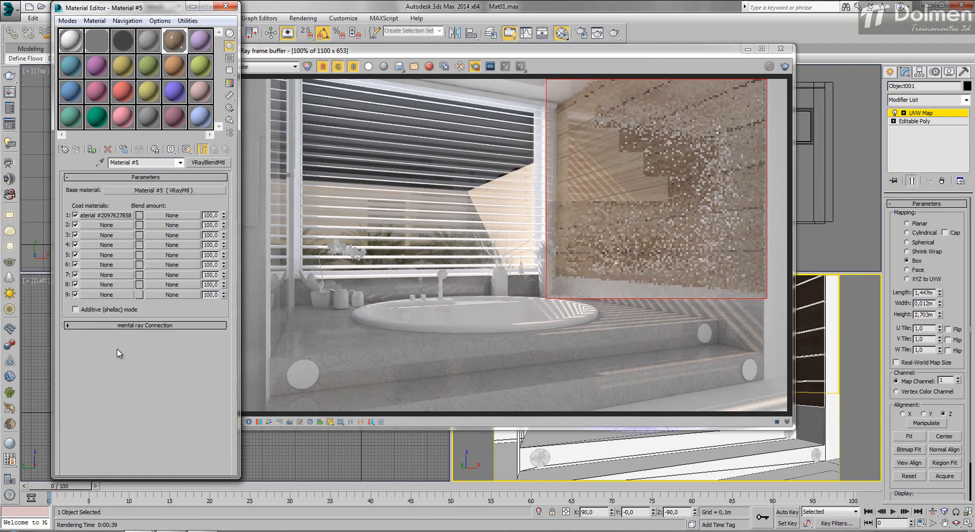
{"action": "left_click", "coordinate": [784, 66]}
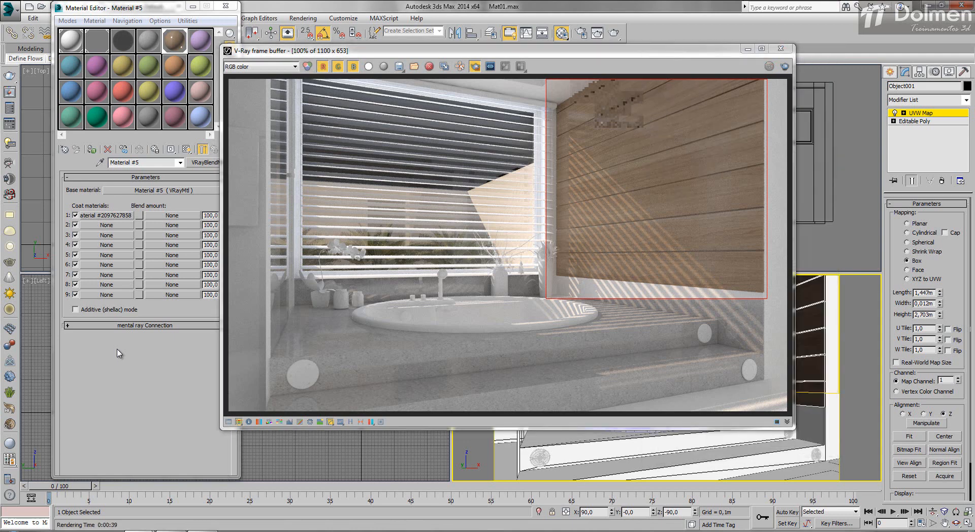
- Assign the dirt14.jpg bitmap as coat 1's blend amount map, using map channel 2
{"action": "left_click", "coordinate": [172, 215]}
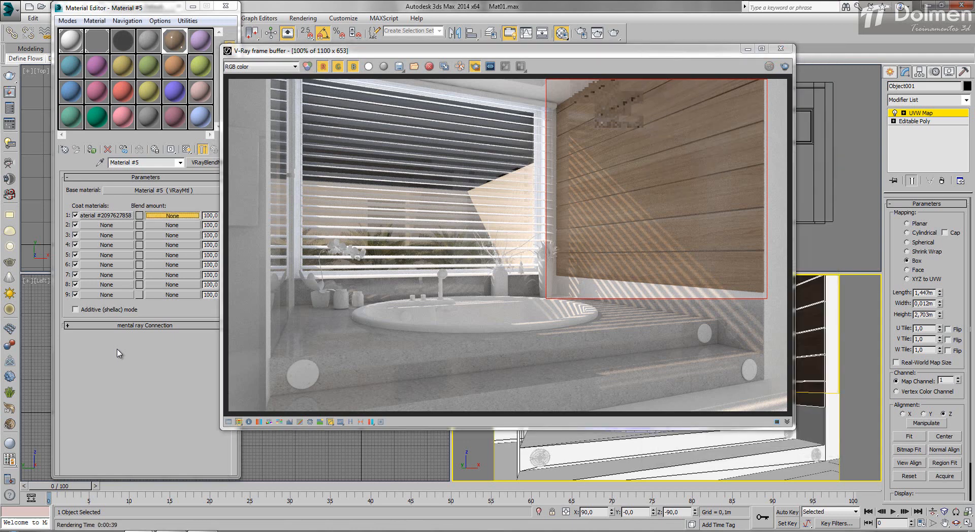
{"action": "double_click", "coordinate": [352, 82]}
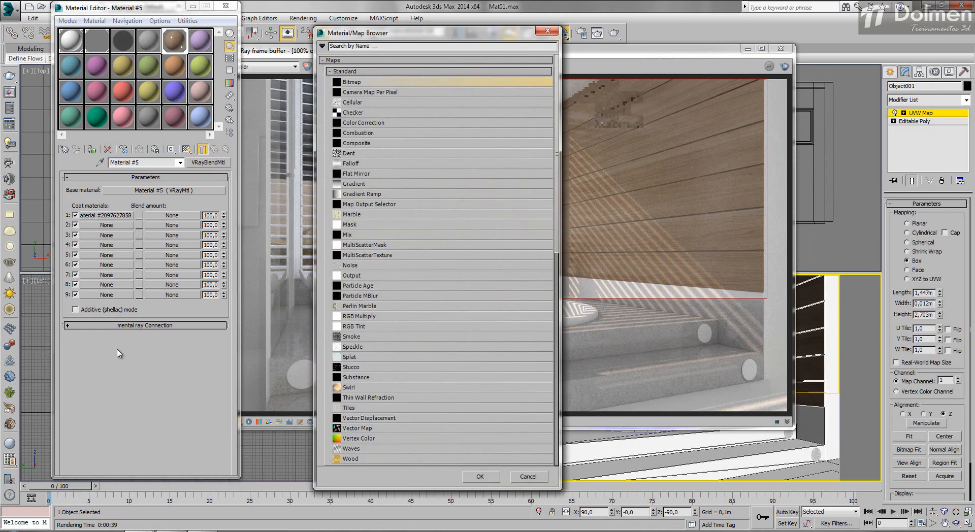
{"action": "scroll", "coordinate": [118, 353], "scroll_direction": "down", "scroll_amount": 3}
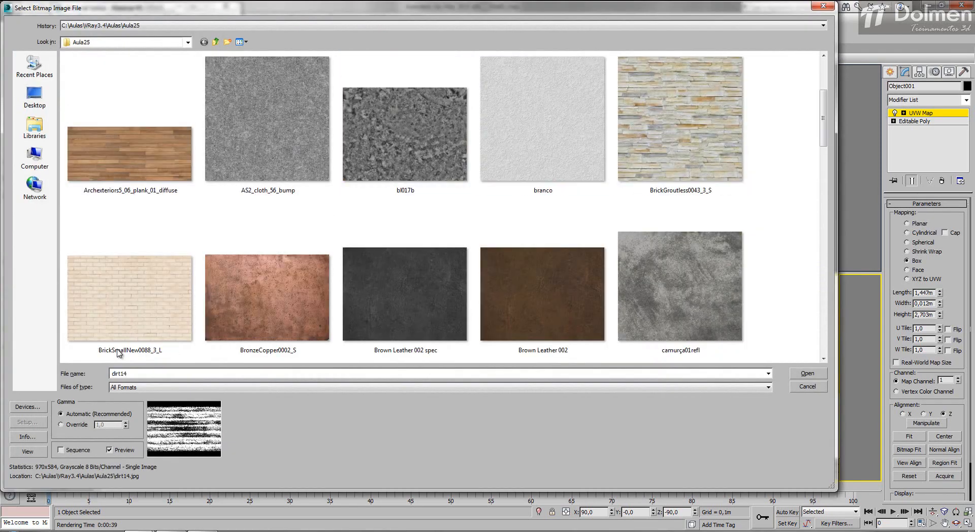
{"action": "scroll", "coordinate": [118, 353], "scroll_direction": "down", "scroll_amount": 1}
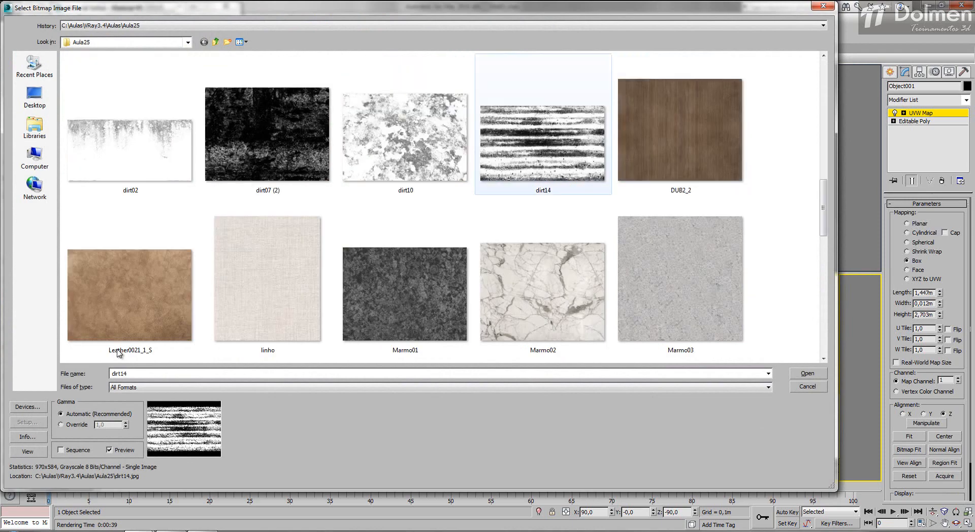
{"action": "key", "text": "Return"}
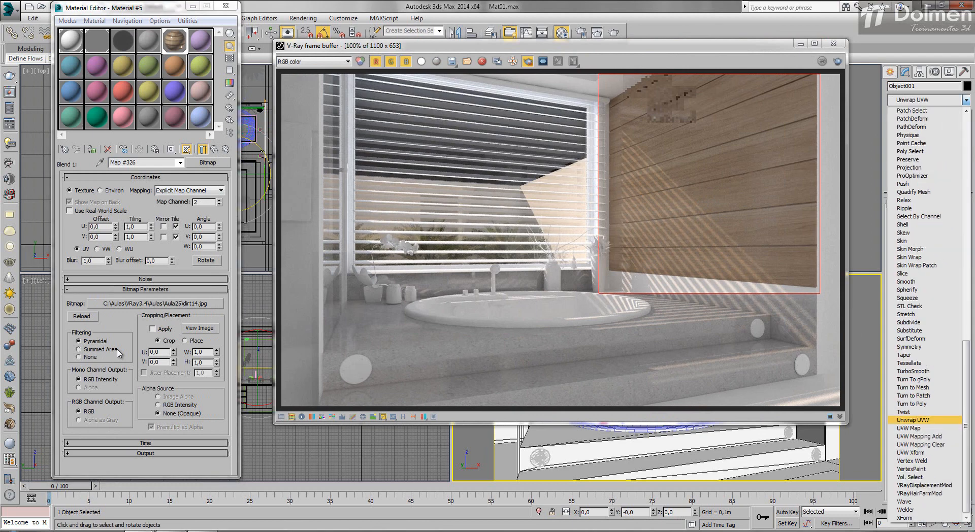
- Add a second UVW Map modifier with Box mapping on map channel 2 to the wall panelling, and render the wall region
{"action": "key", "text": "u"}
{"action": "key", "text": "Return"}
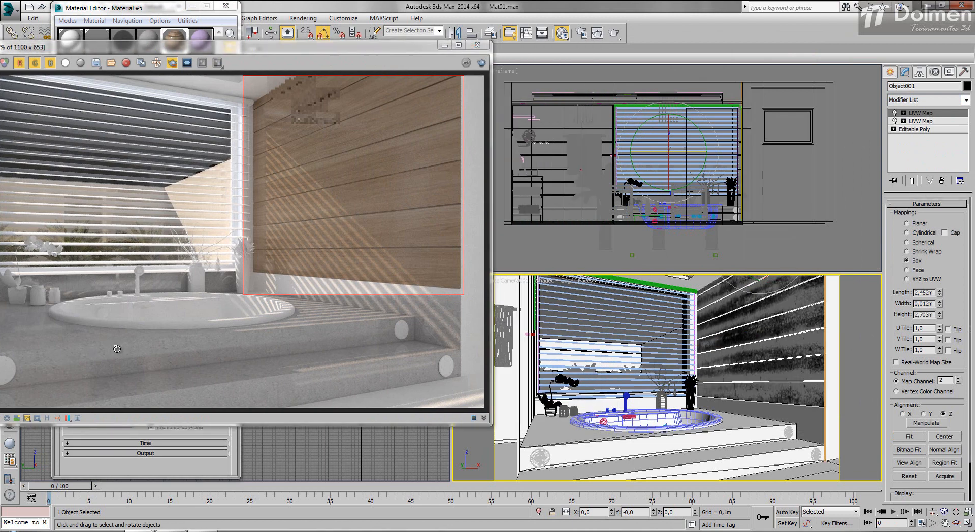
{"action": "left_click", "coordinate": [482, 62]}
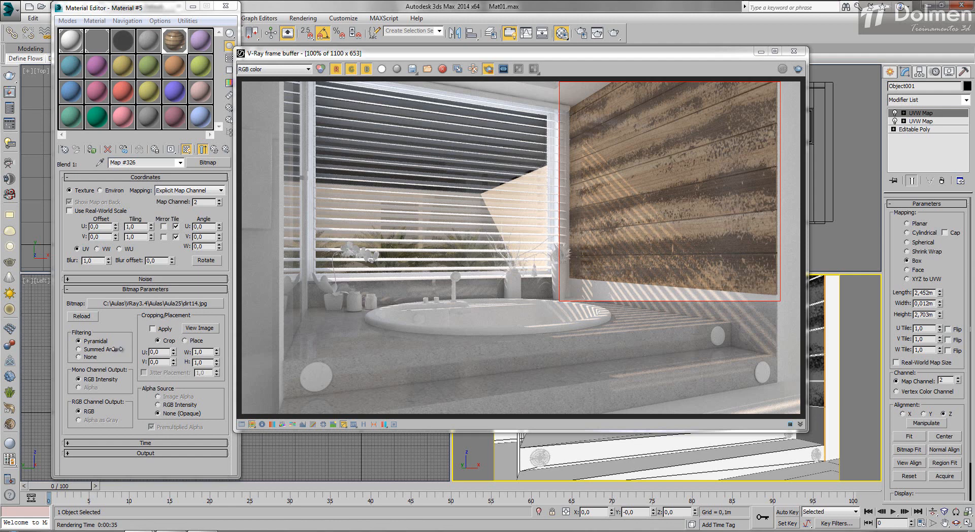
- Set the blend amount of coat 1 in Material #5 to 65,0
{"action": "left_click", "coordinate": [214, 149]}
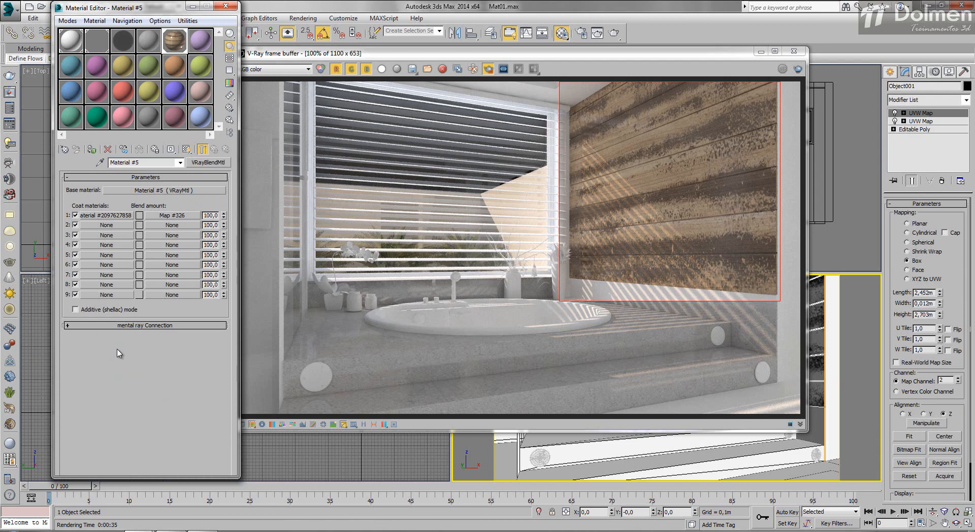
{"action": "left_click", "coordinate": [172, 215]}
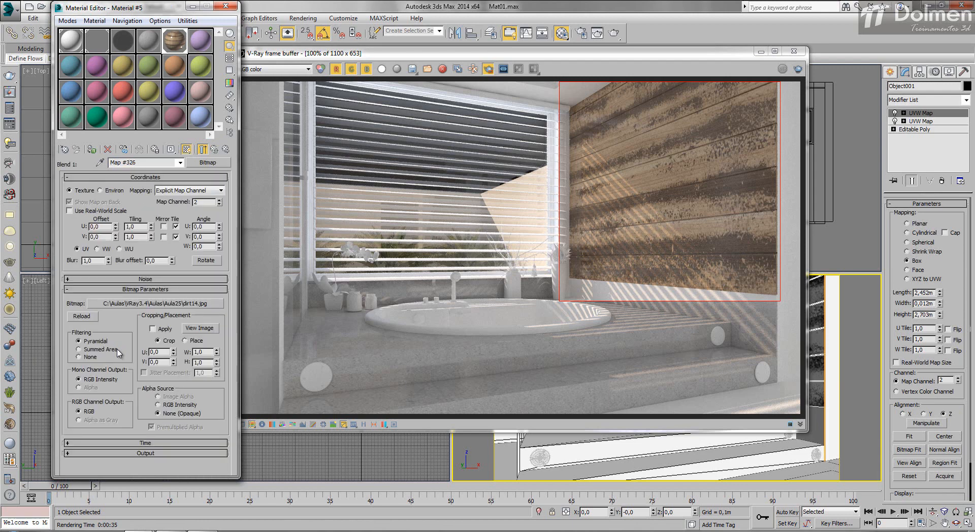
{"action": "left_click", "coordinate": [215, 149]}
{"action": "left_click_drag", "start_coordinate": [223, 216], "coordinate": [224, 233]}
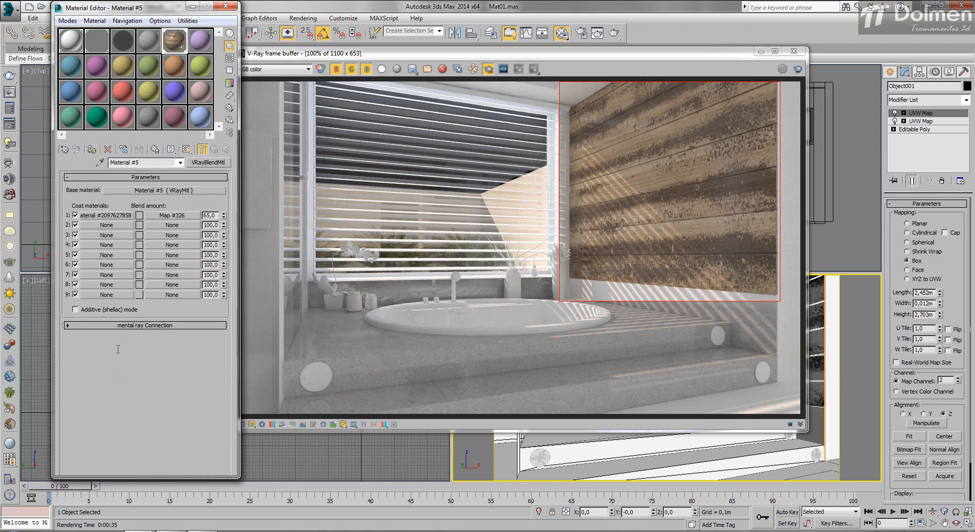
- Raise coat 1's blend amount and replace its blend map bitmap with bl017b.jpg, rendering the wall region to test it
{"action": "left_click_drag", "start_coordinate": [224, 215], "coordinate": [223, 197]}
{"action": "left_click", "coordinate": [172, 216]}
{"action": "left_click", "coordinate": [156, 303]}
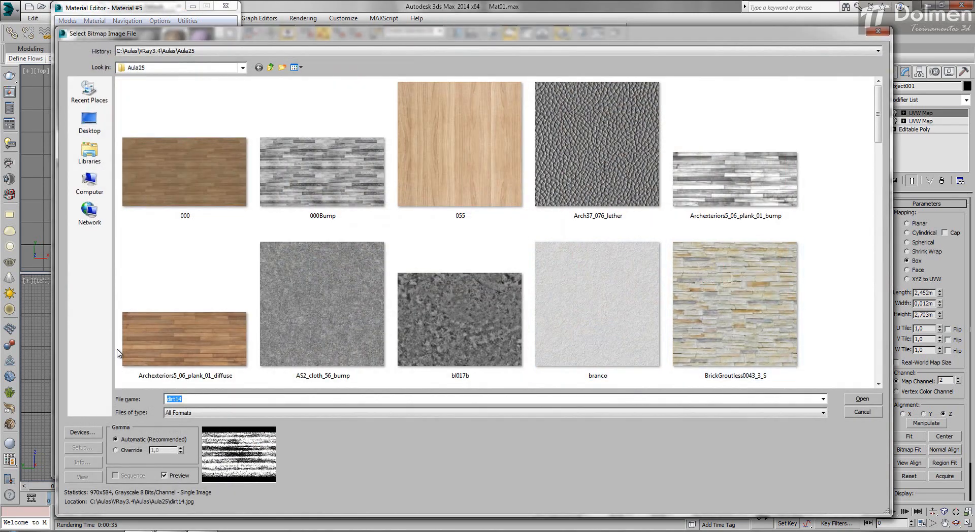
{"action": "double_click", "coordinate": [508, 310]}
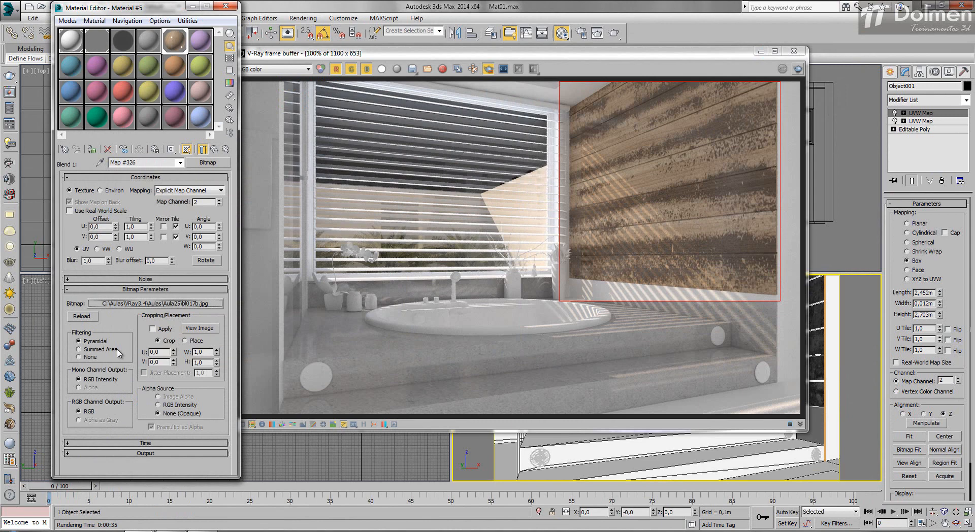
{"action": "key", "text": "shift+q"}
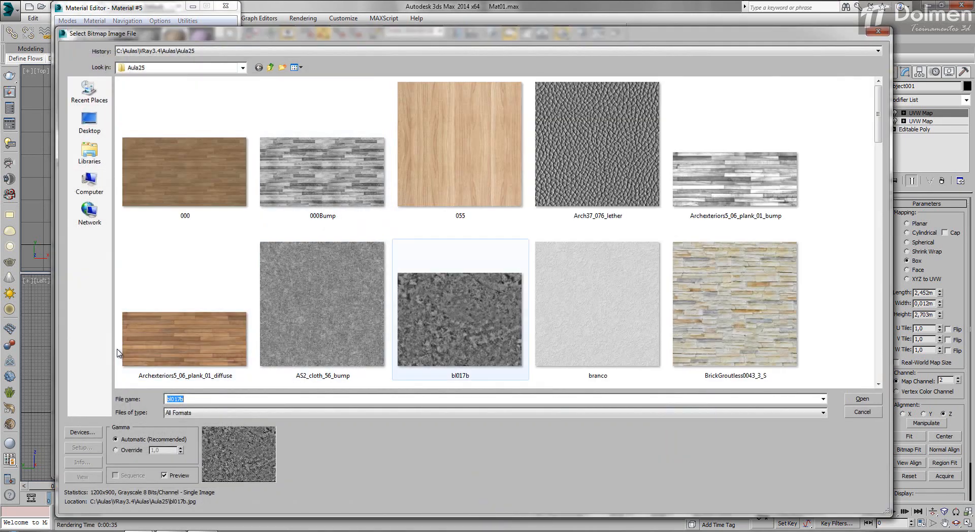
- Replace the bitmap of coat 1's blend map with dirt10.jpg from the Aula25 folder and render the wall region
{"action": "scroll", "coordinate": [119, 353], "scroll_direction": "down", "scroll_amount": 3}
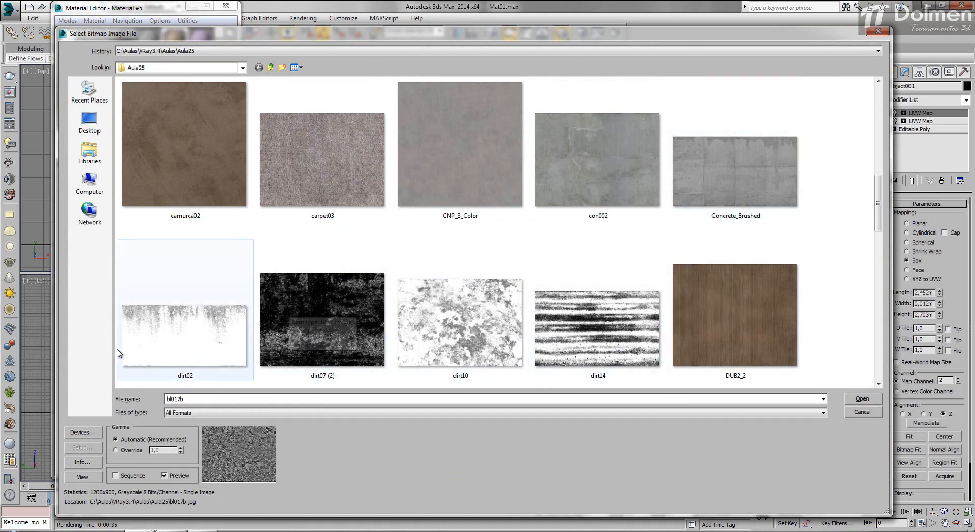
{"action": "scroll", "coordinate": [119, 353], "scroll_direction": "down", "scroll_amount": 3}
{"action": "scroll", "coordinate": [118, 353], "scroll_direction": "down", "scroll_amount": 6}
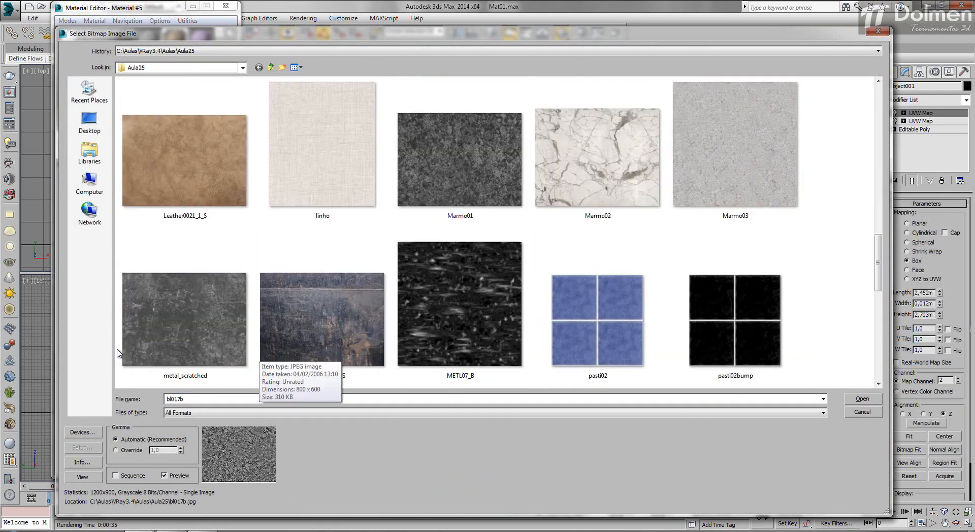
{"action": "scroll", "coordinate": [118, 353], "scroll_direction": "down", "scroll_amount": 3}
{"action": "scroll", "coordinate": [118, 353], "scroll_direction": "down", "scroll_amount": 3}
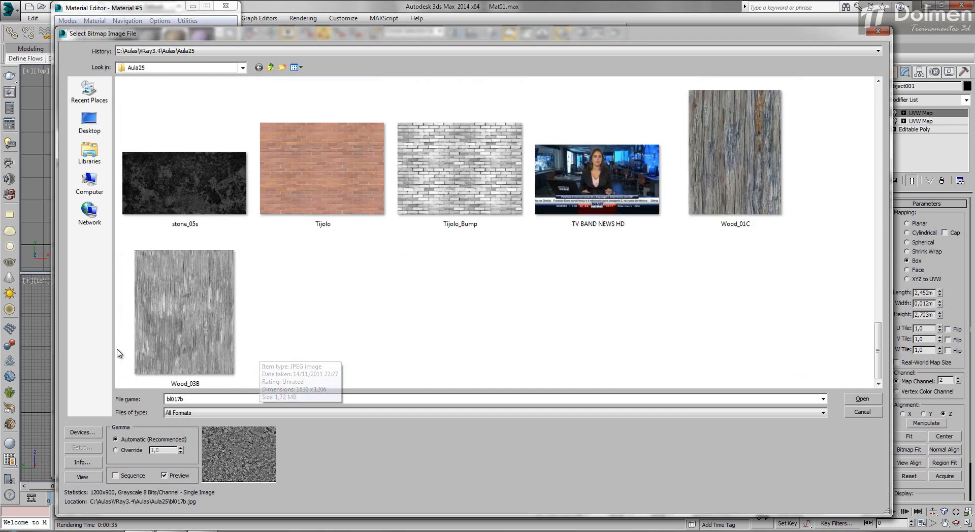
{"action": "scroll", "coordinate": [119, 353], "scroll_direction": "up", "scroll_amount": 12}
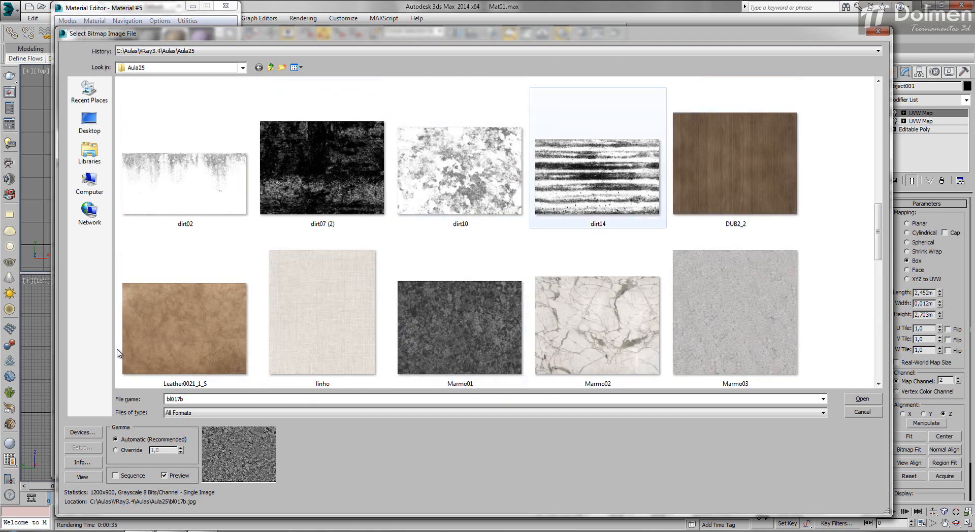
{"action": "double_click", "coordinate": [460, 170]}
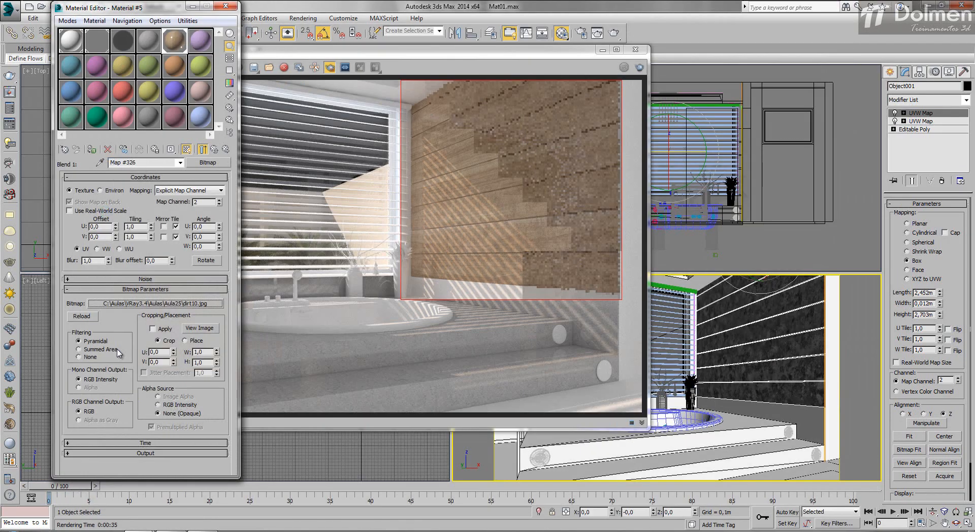
{"action": "key", "text": "shift+q"}
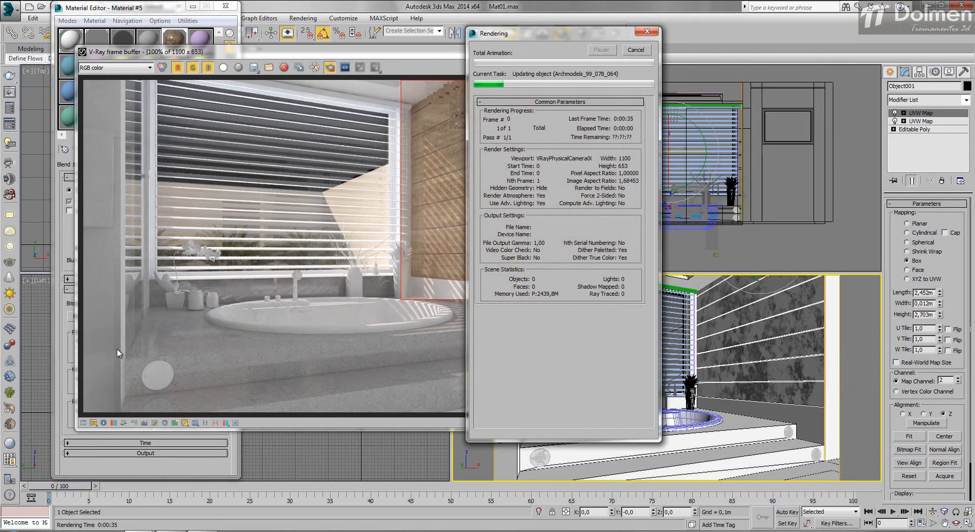
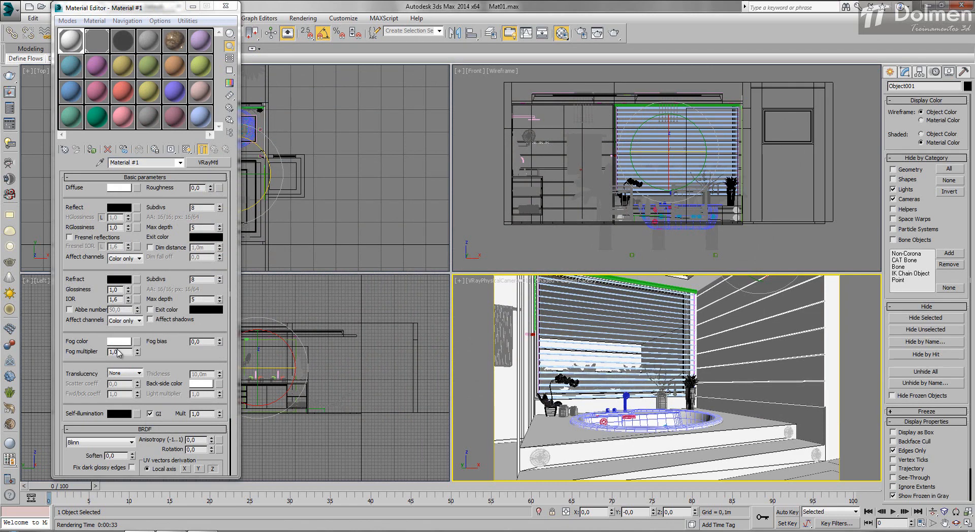
- Undo the last changes to bring back the wall-mounted TV, ungroup the tv group, and select its screen object
{"action": "key", "text": "ctrl+z"}
{"action": "key", "text": "ctrl+z"}
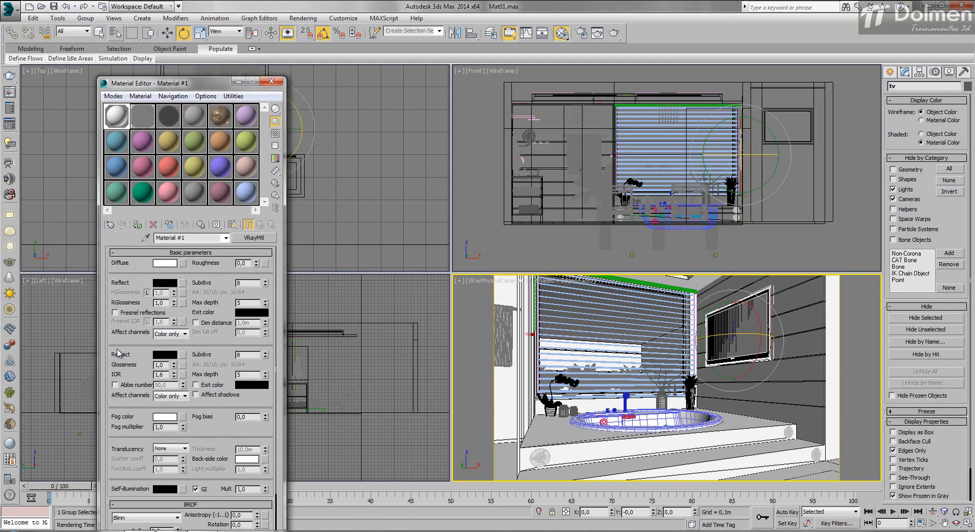
{"action": "left_click", "coordinate": [86, 18]}
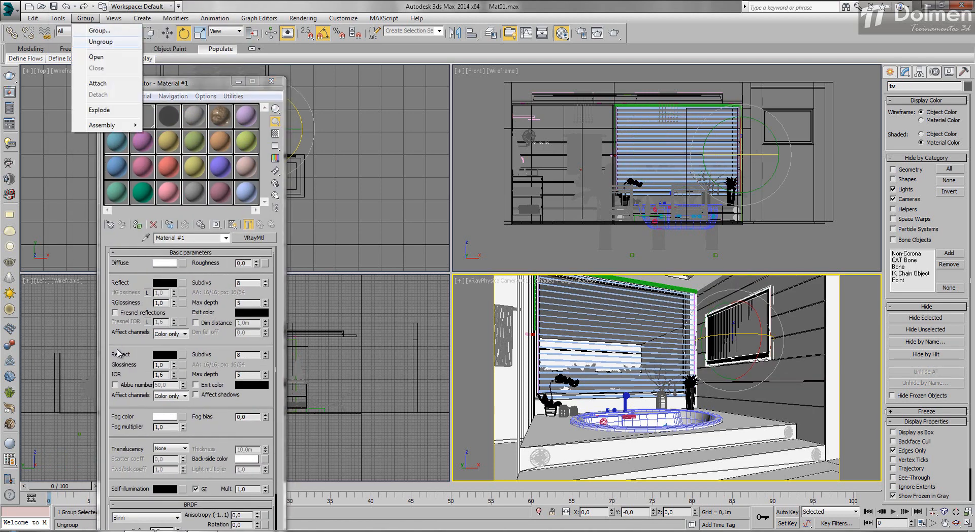
{"action": "left_click", "coordinate": [101, 42]}
{"action": "left_click", "coordinate": [858, 345]}
{"action": "left_click", "coordinate": [737, 329]}
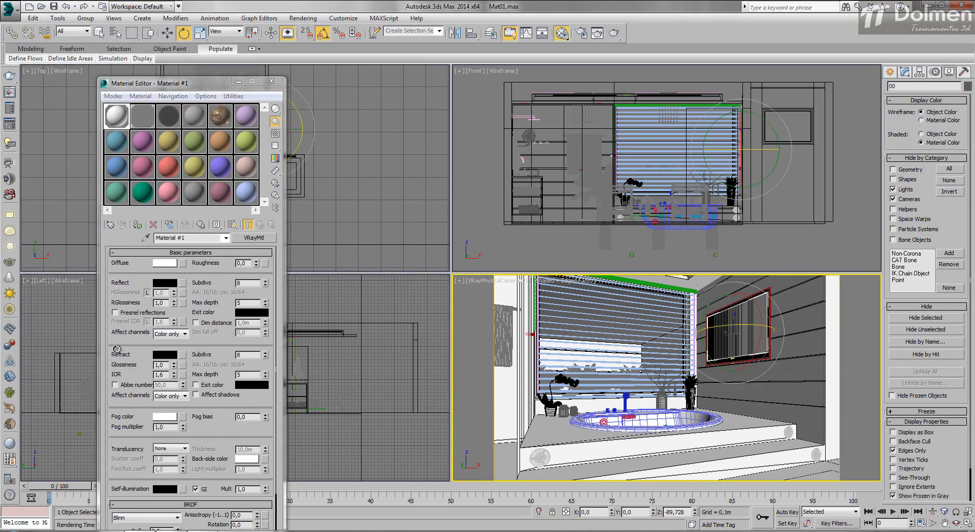
- Load the TV BAND NEWS HD bitmap as Material #6's diffuse map, assign the material to the TV screen, and render the wall region
{"action": "left_click", "coordinate": [247, 116]}
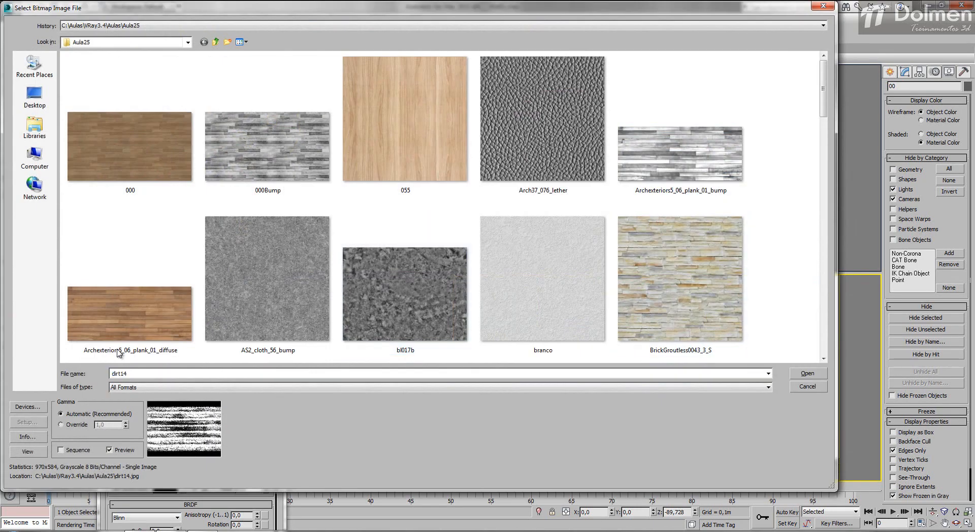
{"action": "scroll", "coordinate": [117, 352], "scroll_direction": "down", "scroll_amount": 6}
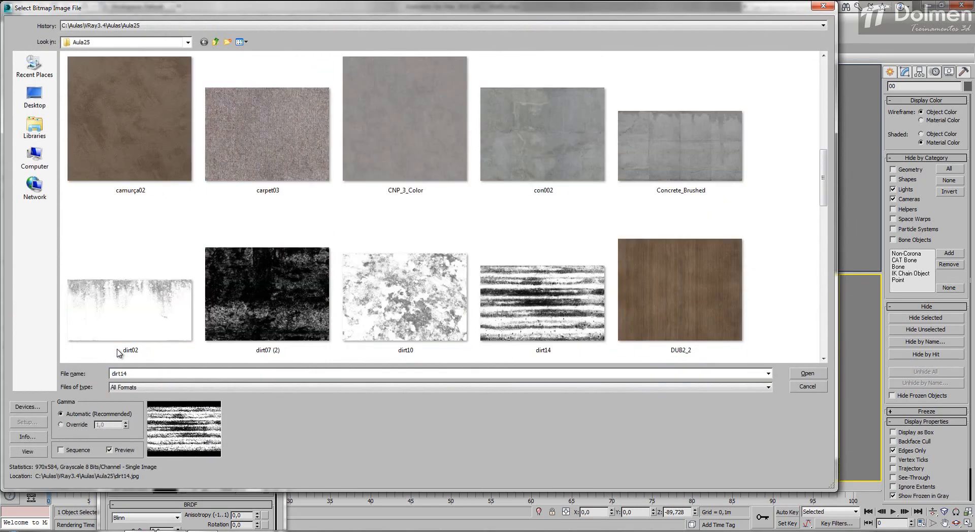
{"action": "key", "text": "Right"}
{"action": "key", "text": "Right"}
{"action": "key", "text": "Right"}
{"action": "key", "text": "Right"}
{"action": "key", "text": "Right"}
{"action": "key", "text": "Right"}
{"action": "key", "text": "Right"}
{"action": "key", "text": "Right"}
{"action": "key", "text": "Right"}
{"action": "key", "text": "Right"}
{"action": "key", "text": "Right"}
{"action": "key", "text": "Right"}
{"action": "key", "text": "Right"}
{"action": "key", "text": "Right"}
{"action": "key", "text": "Right"}
{"action": "key", "text": "Right"}
{"action": "key", "text": "Right"}
{"action": "key", "text": "Right"}
{"action": "key", "text": "Right"}
{"action": "key", "text": "Right"}
{"action": "key", "text": "Left"}
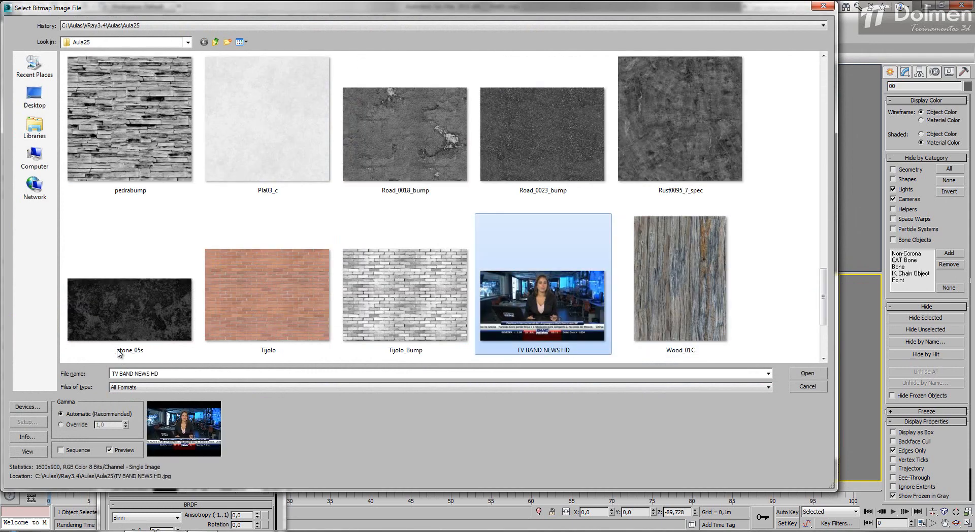
{"action": "key", "text": "Return"}
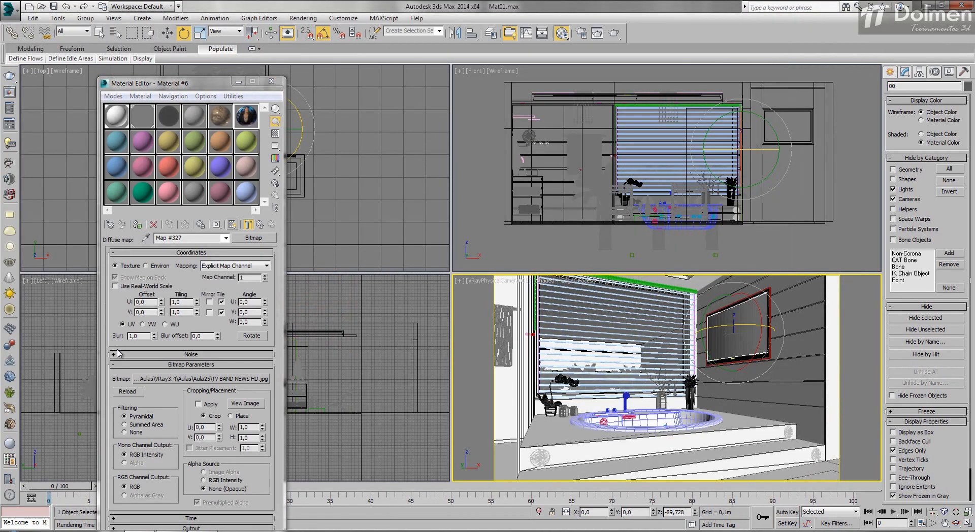
{"action": "left_click", "coordinate": [137, 224]}
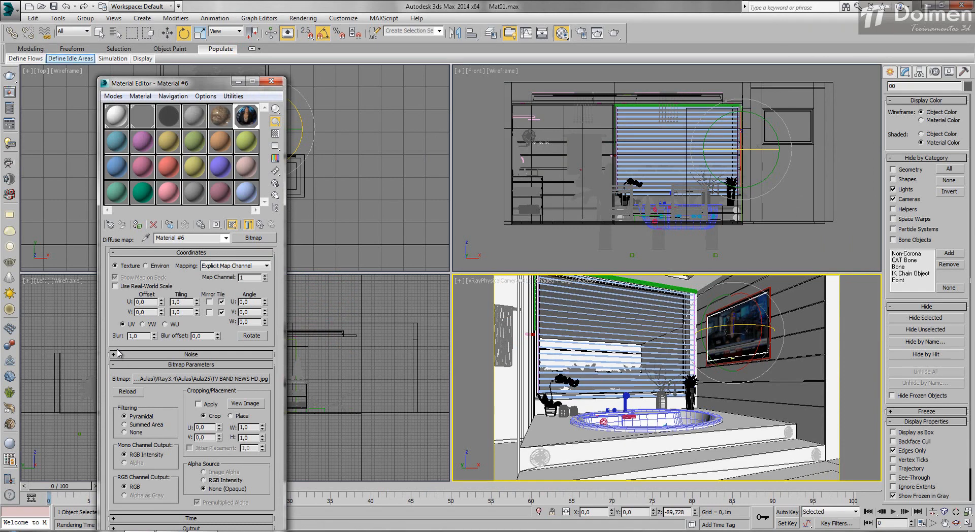
{"action": "left_click", "coordinate": [9, 92]}
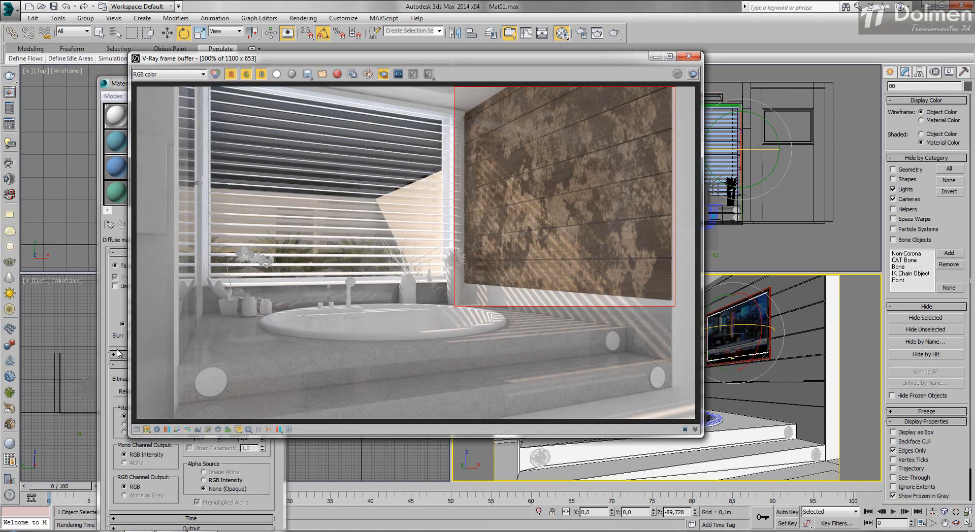
{"action": "left_click", "coordinate": [693, 74]}
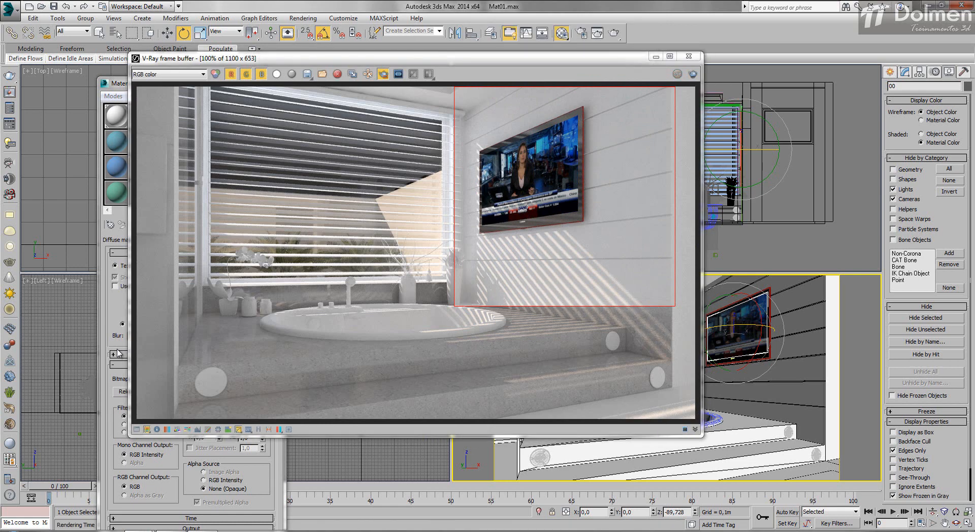
- Set Material #6's reflection color to white and RGlossiness to 0,97, test-rendering a region drawn around the TV
{"action": "left_click", "coordinate": [117, 353]}
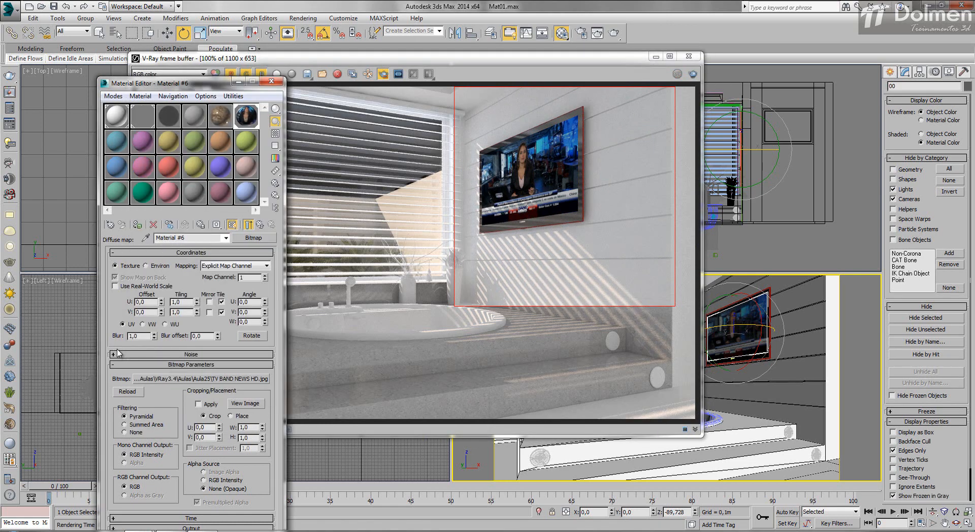
{"action": "key", "text": "Up"}
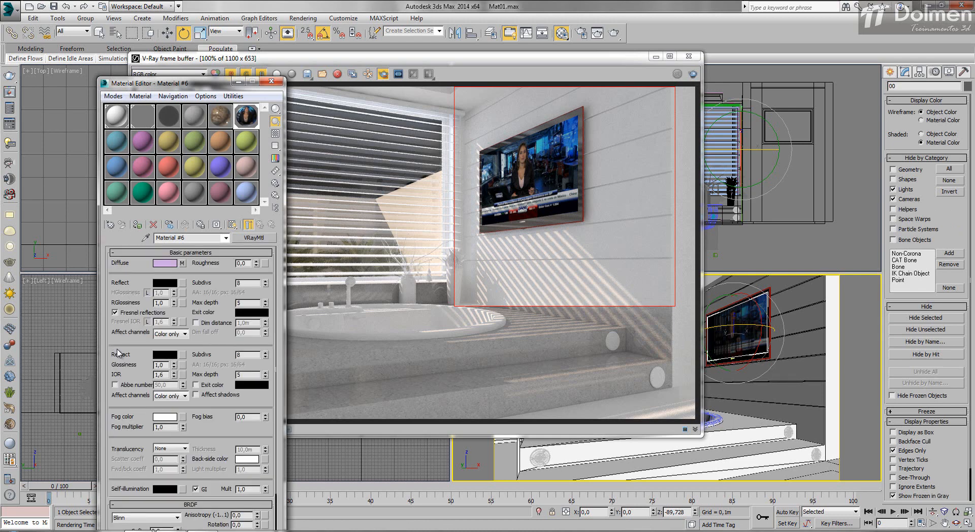
{"action": "left_click", "coordinate": [165, 283]}
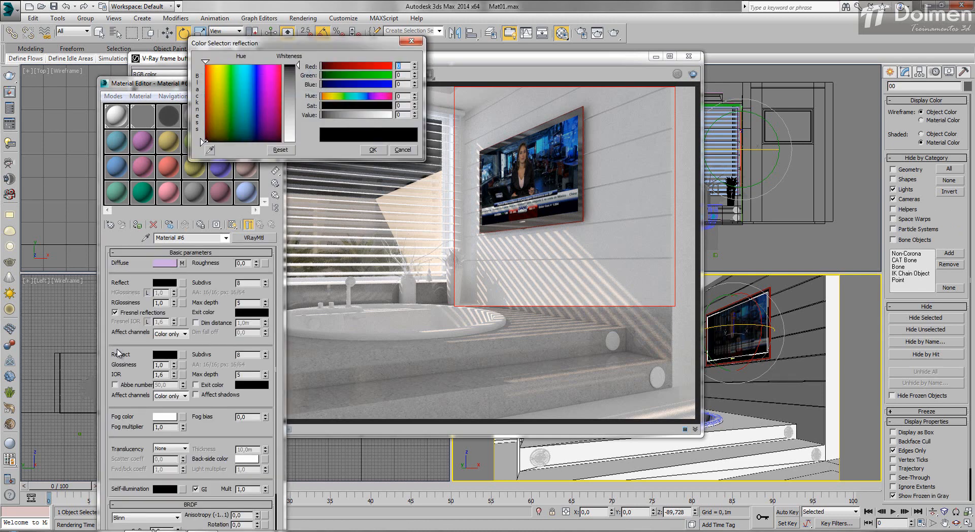
{"action": "left_click", "coordinate": [290, 139]}
{"action": "left_click", "coordinate": [373, 150]}
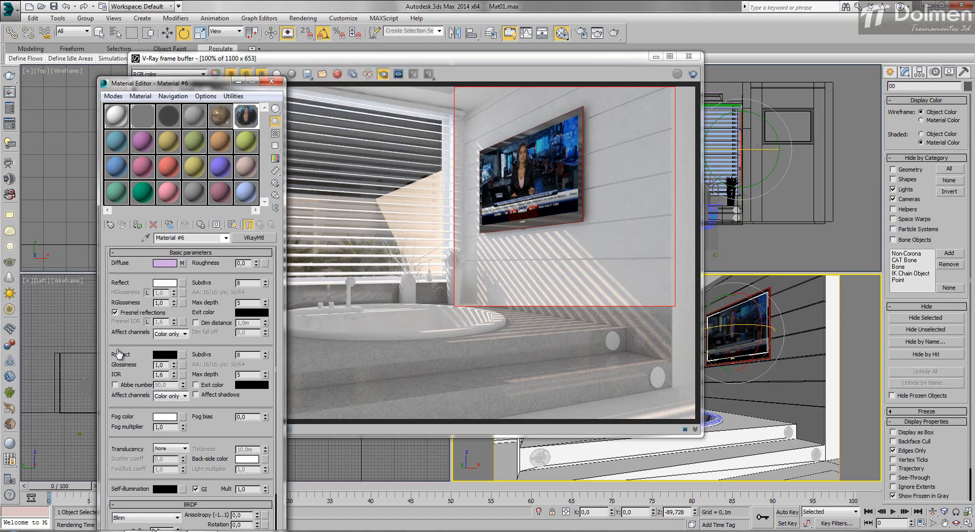
{"action": "left_click_drag", "start_coordinate": [471, 111], "coordinate": [604, 242]}
{"action": "left_click", "coordinate": [692, 73]}
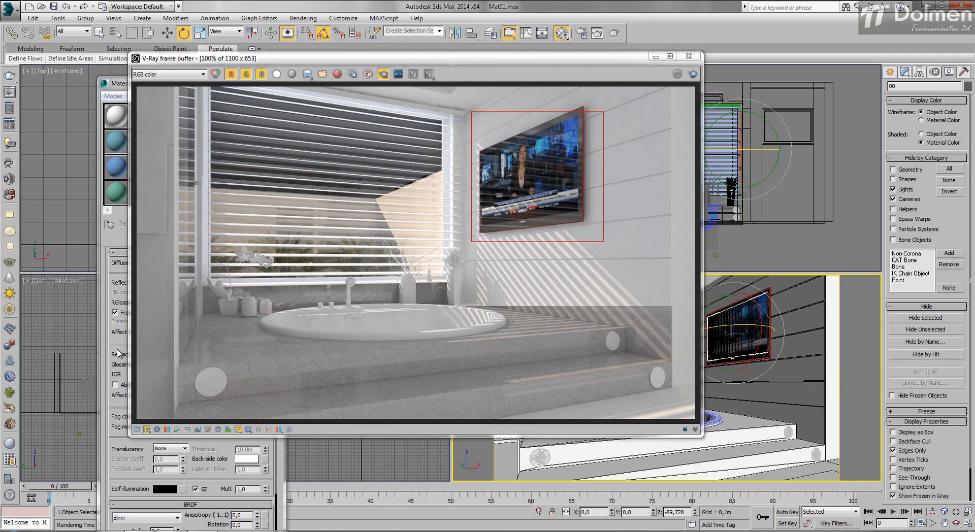
{"action": "left_click", "coordinate": [117, 353]}
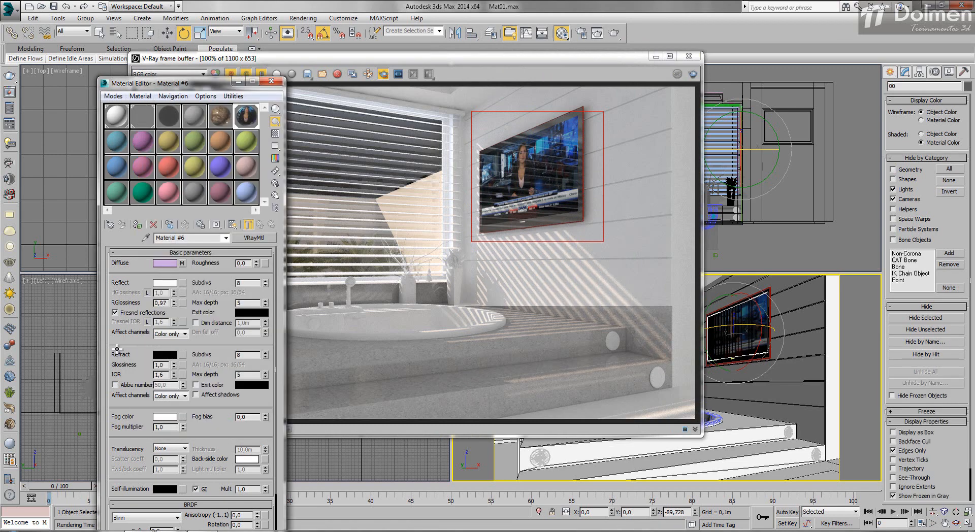
{"action": "key", "text": "shift+q"}
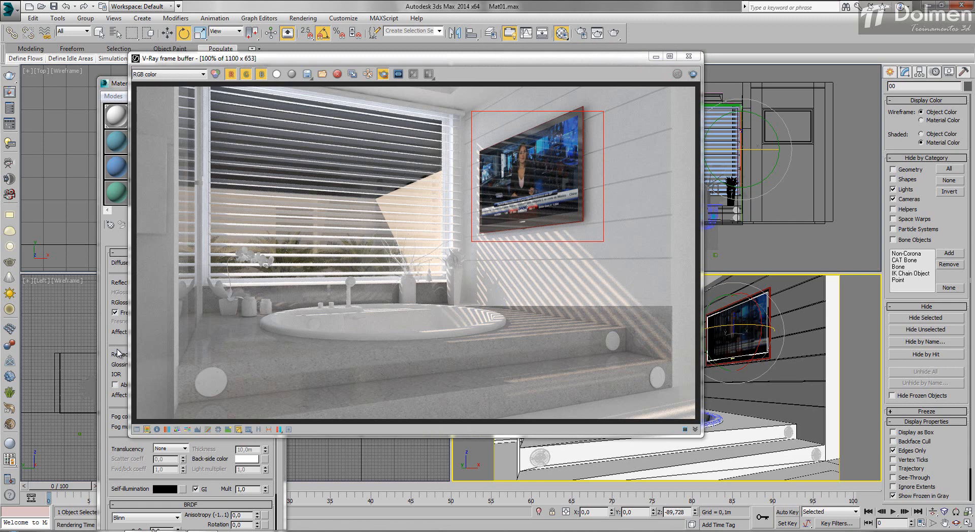
- Set the Output Amount of Material #6's diffuse bitmap to 3 and render the TV region
{"action": "left_click", "coordinate": [118, 353]}
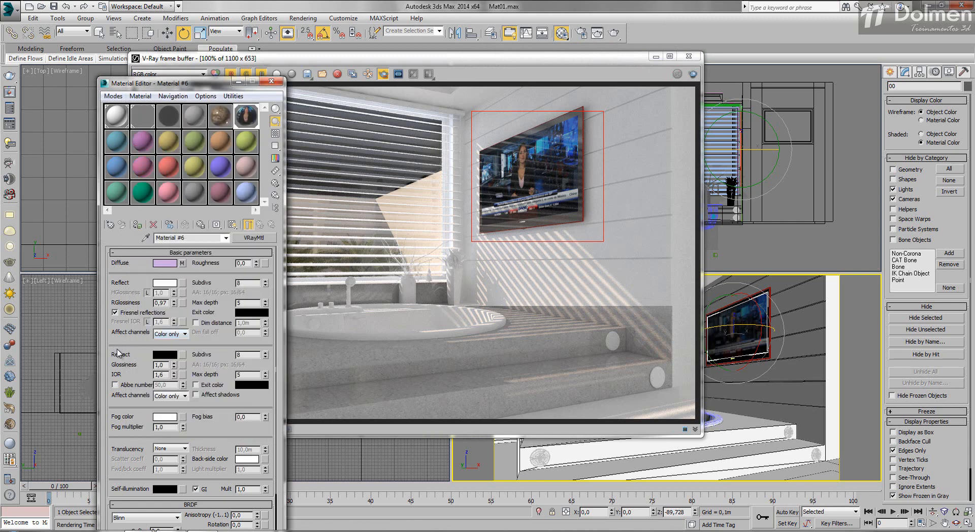
{"action": "left_click", "coordinate": [183, 263]}
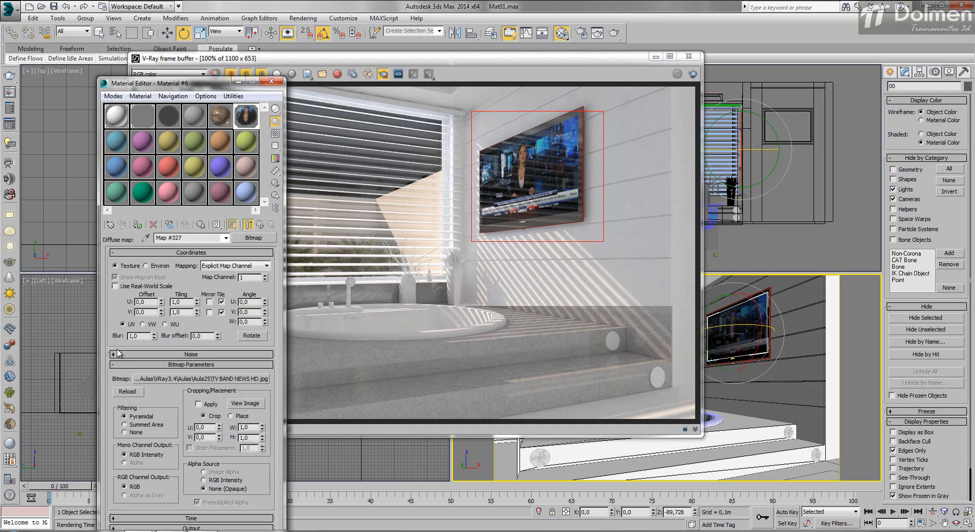
{"action": "left_click_drag", "start_coordinate": [198, 83], "coordinate": [199, 7]}
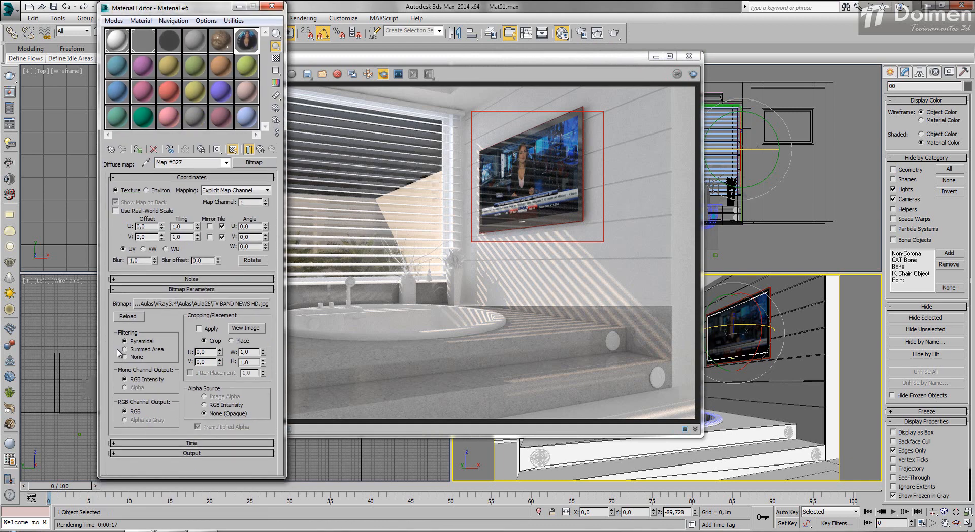
{"action": "left_click", "coordinate": [121, 454]}
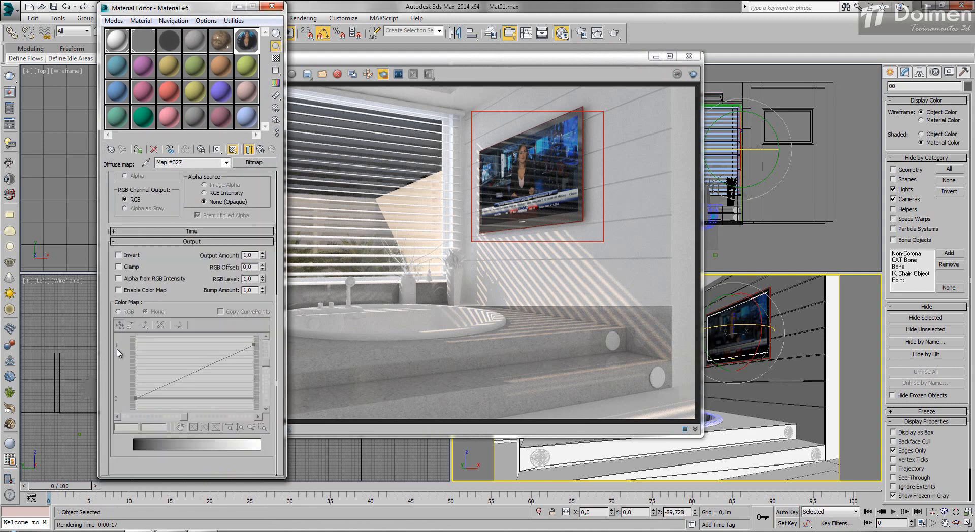
{"action": "double_click", "coordinate": [117, 350]}
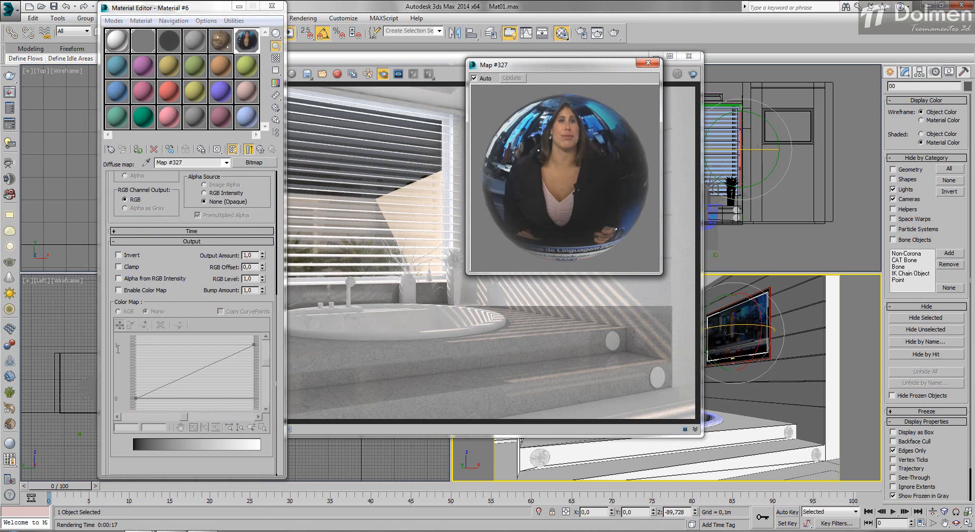
{"action": "left_click", "coordinate": [118, 350]}
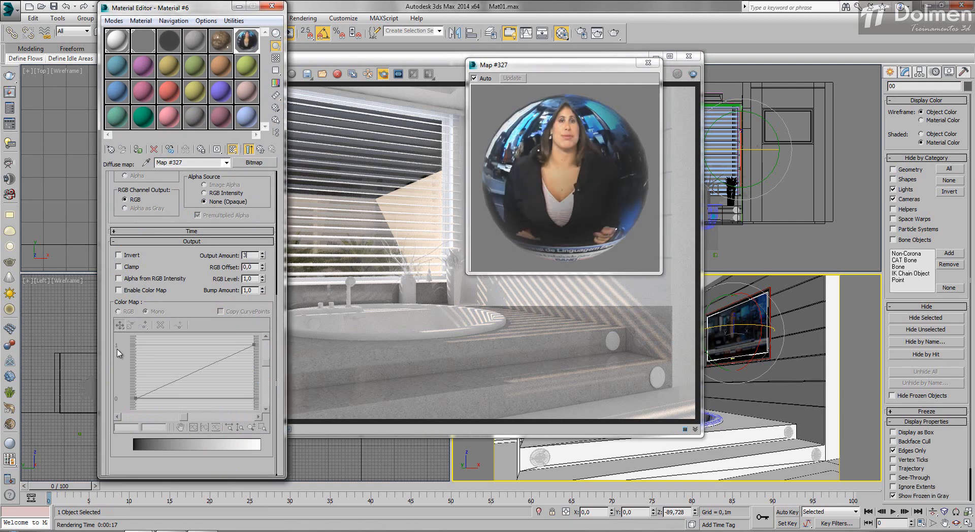
{"action": "key", "text": "Return"}
{"action": "key", "text": "F9"}
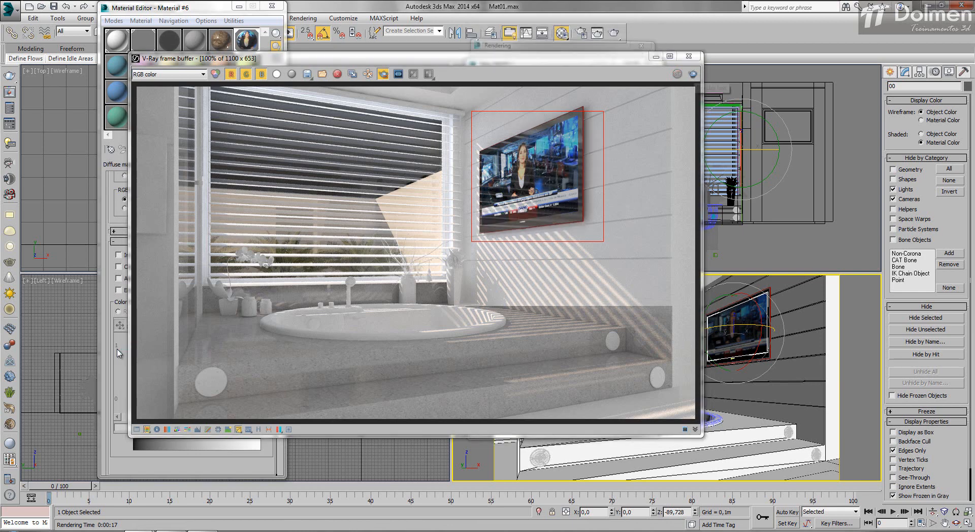
- Set the diffuse bitmap's Output Amount to 2,0 and enable its color map
{"action": "left_click", "coordinate": [117, 353]}
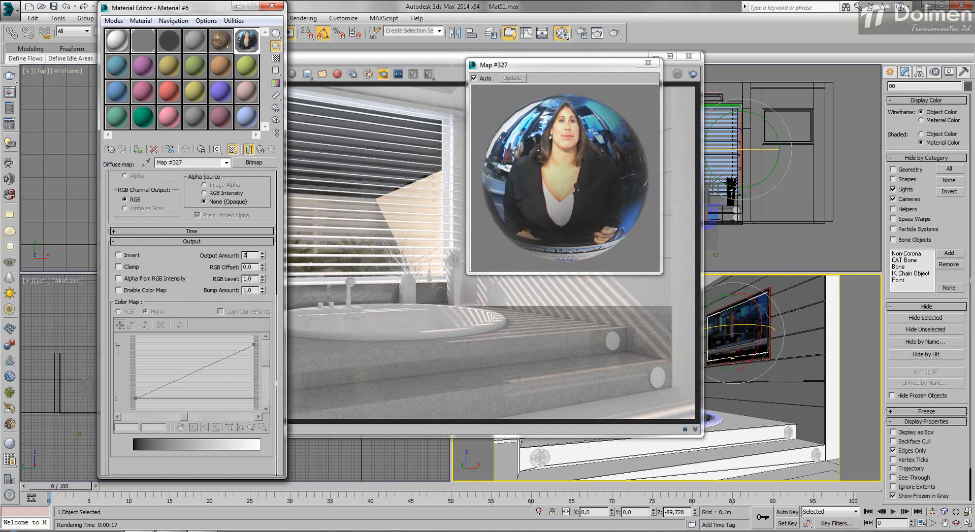
{"action": "key", "text": "Return"}
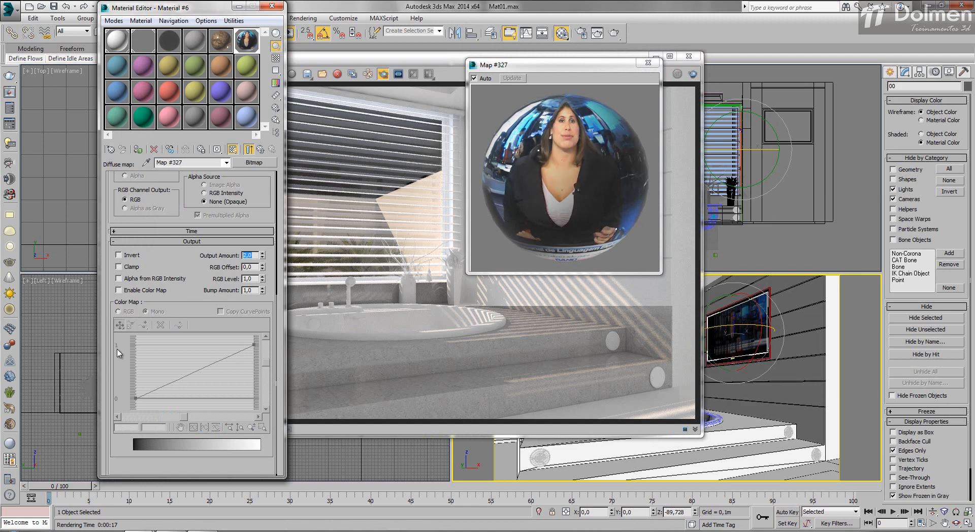
{"action": "left_click", "coordinate": [119, 290]}
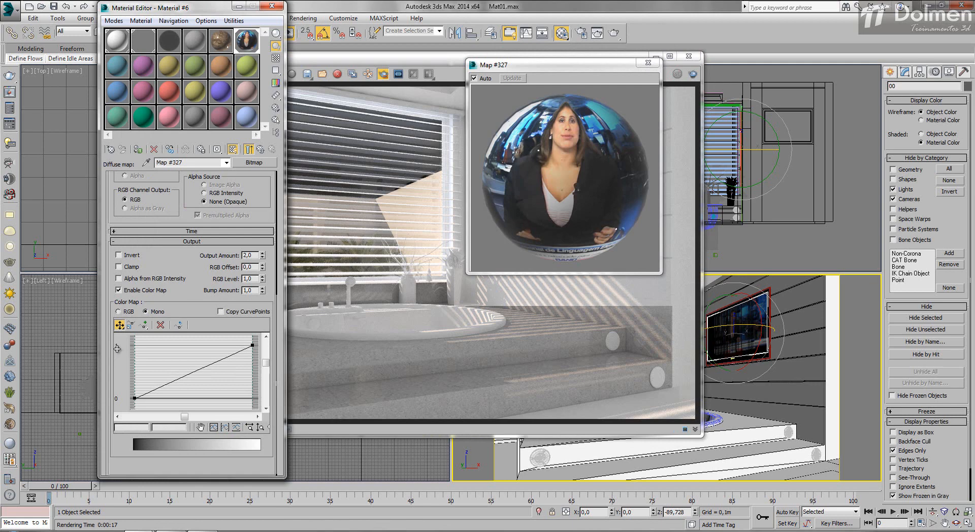
- Raise the color map curve's start point to 0,048 and its end point to 1,46, and render the camera view
{"action": "left_click_drag", "start_coordinate": [134, 398], "coordinate": [134, 391]}
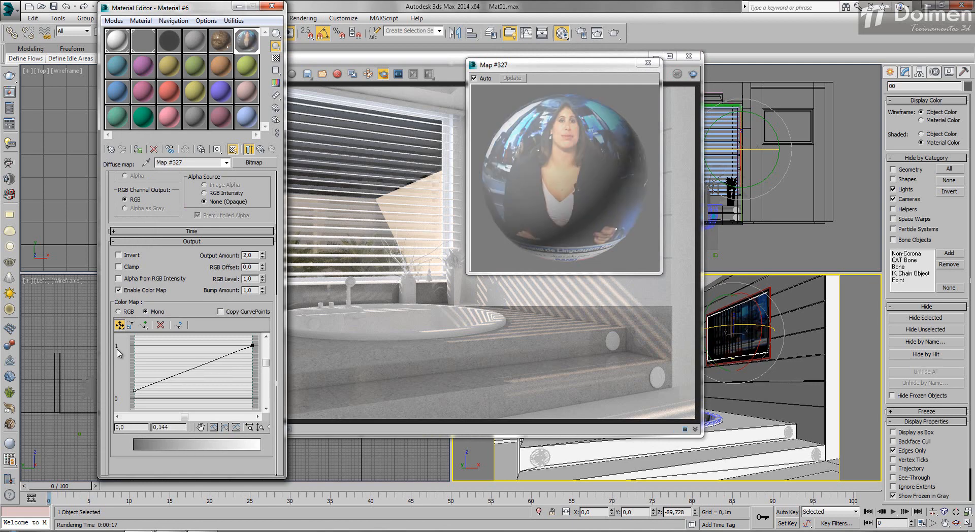
{"action": "left_click_drag", "start_coordinate": [134, 390], "coordinate": [134, 396]}
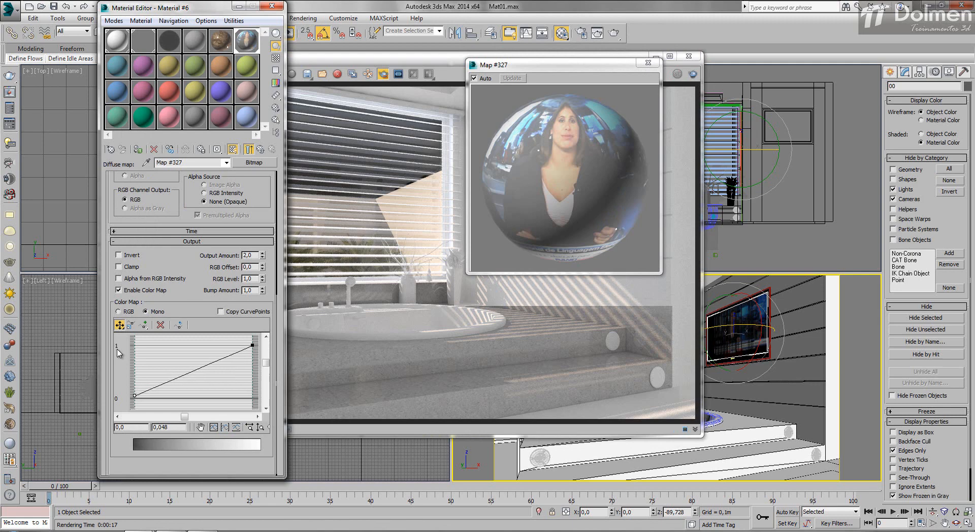
{"action": "left_click_drag", "start_coordinate": [252, 345], "coordinate": [253, 321]}
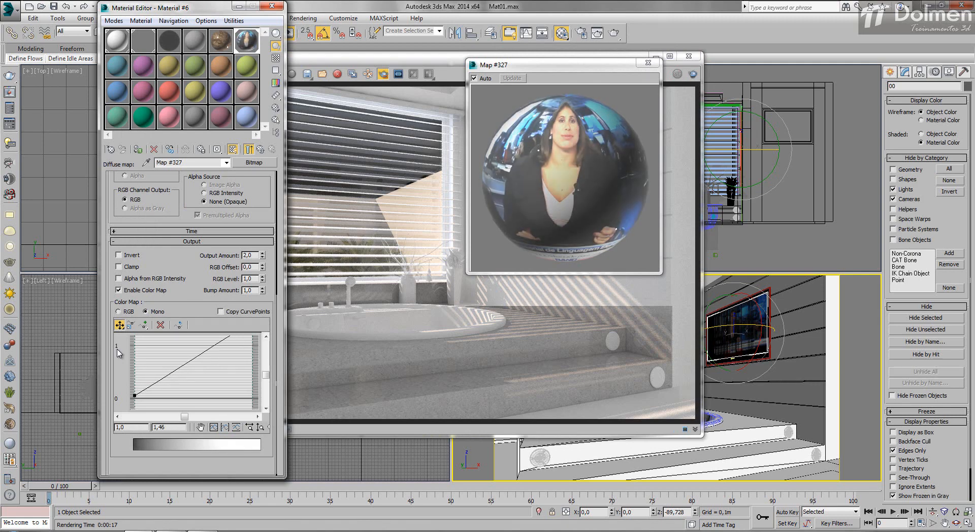
{"action": "key", "text": "shift+q"}
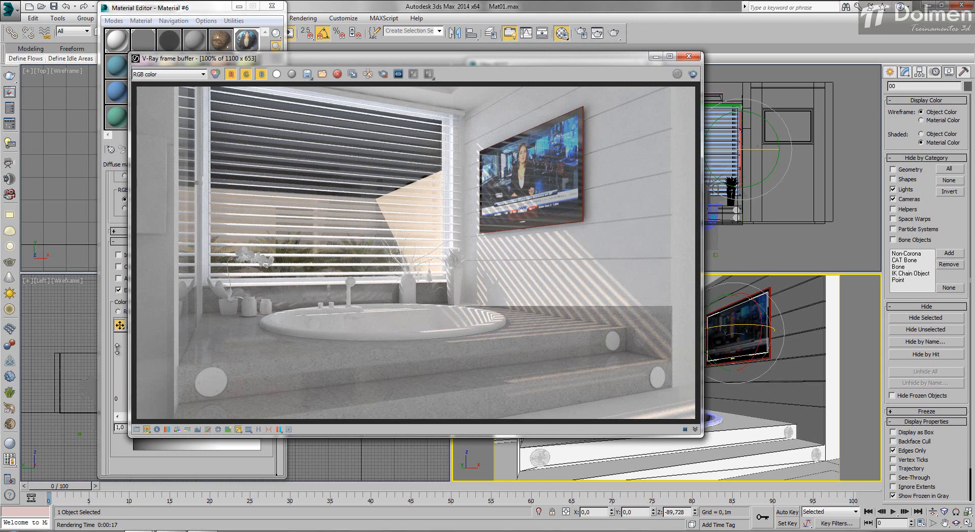
{"action": "key", "text": "shift+q"}
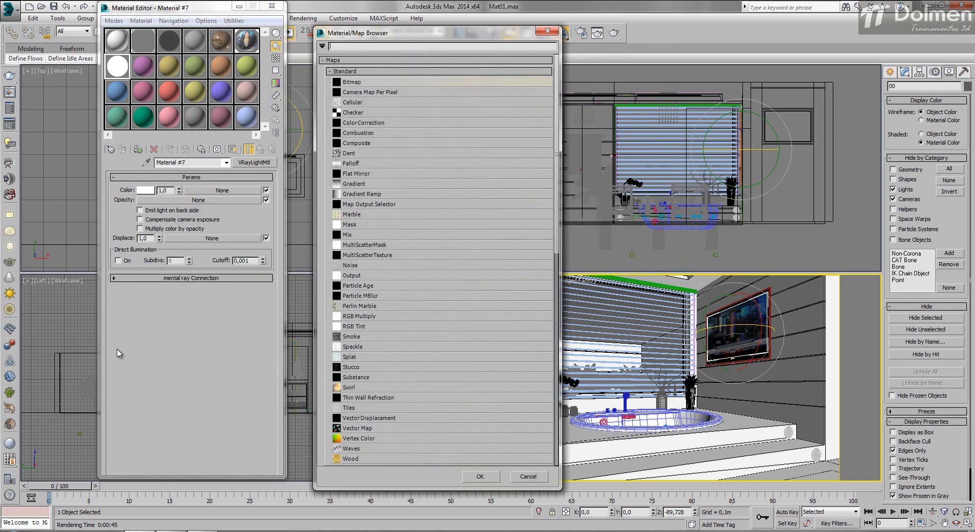
- Load the TV BAND NEWS HD bitmap as the light color map of VRayLightMtl Material #7 and render the camera view
{"action": "key", "text": "Return"}
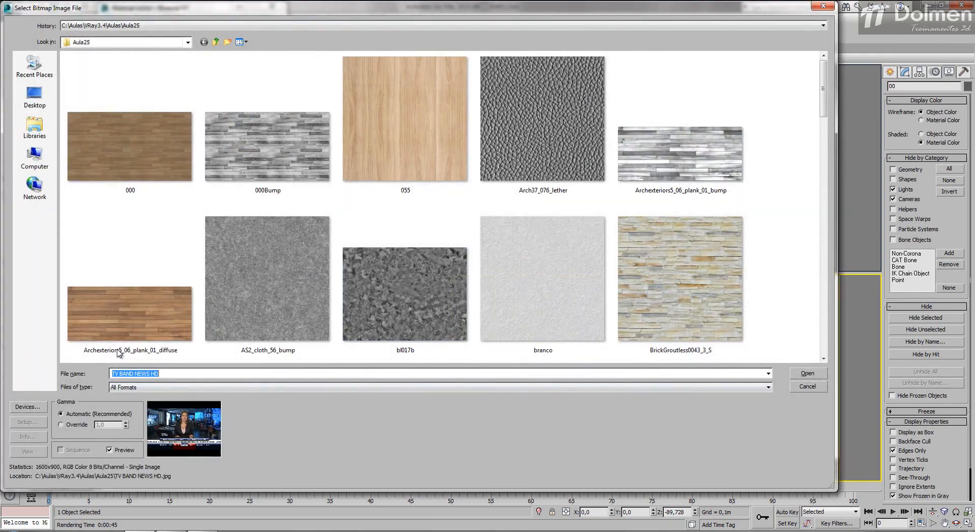
{"action": "key", "text": "Return"}
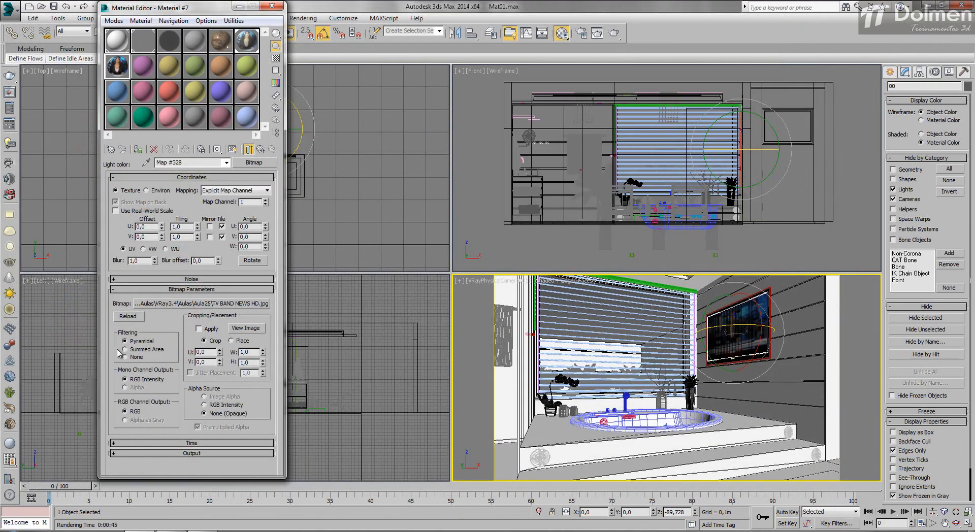
{"action": "key", "text": "shift+q"}
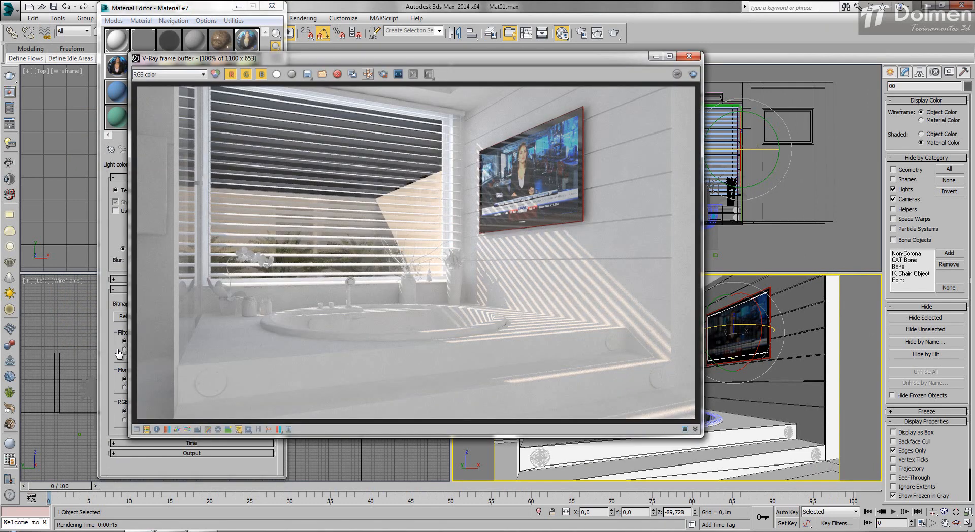
- Restrict rendering to a region around the TV and render that region
{"action": "left_click", "coordinate": [383, 74]}
{"action": "left_click", "coordinate": [693, 74]}
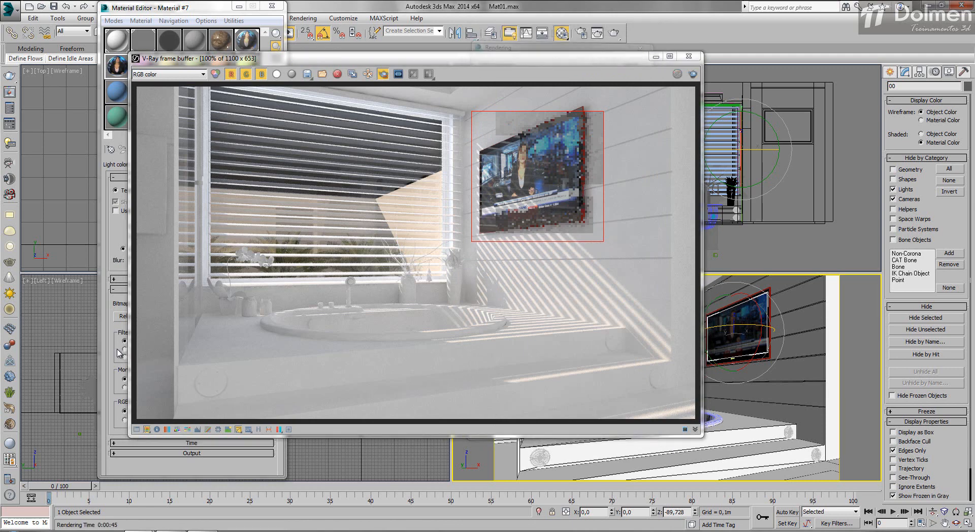
{"action": "left_click", "coordinate": [118, 354]}
{"action": "key", "text": "ctrl+z"}
{"action": "key", "text": "ctrl+z"}
{"action": "key", "text": "ctrl+z"}
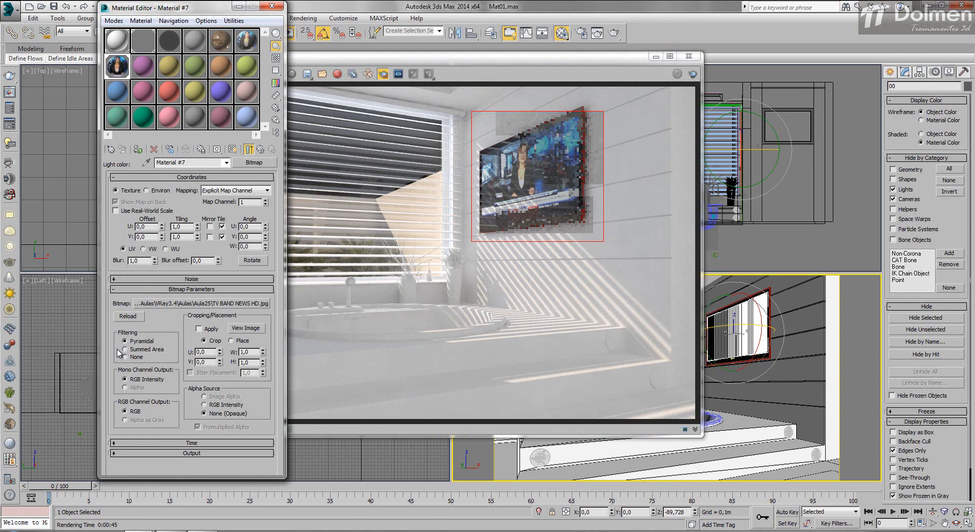
{"action": "key", "text": "shift+q"}
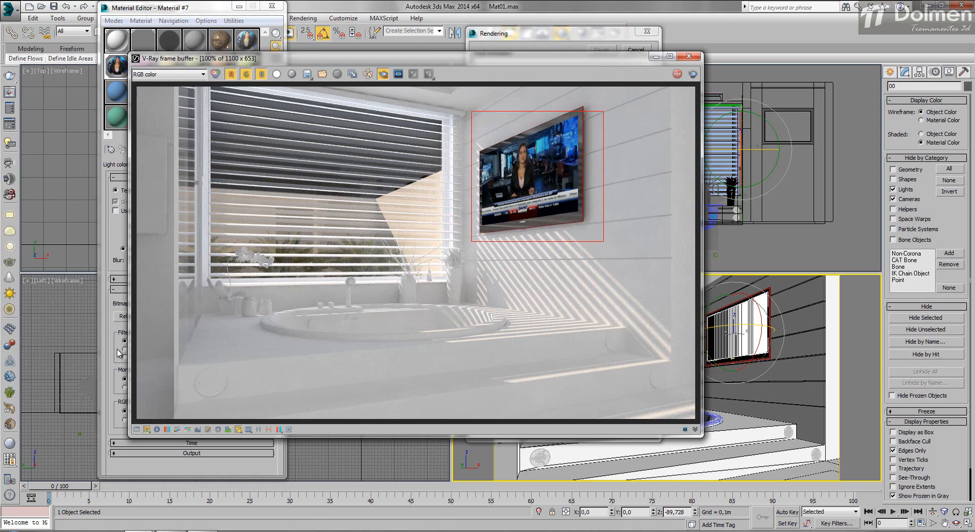
- Set the color multiplier of VRayLightMtl Material #7 to 3,0, preview its sample and render the TV region
{"action": "left_click", "coordinate": [119, 353]}
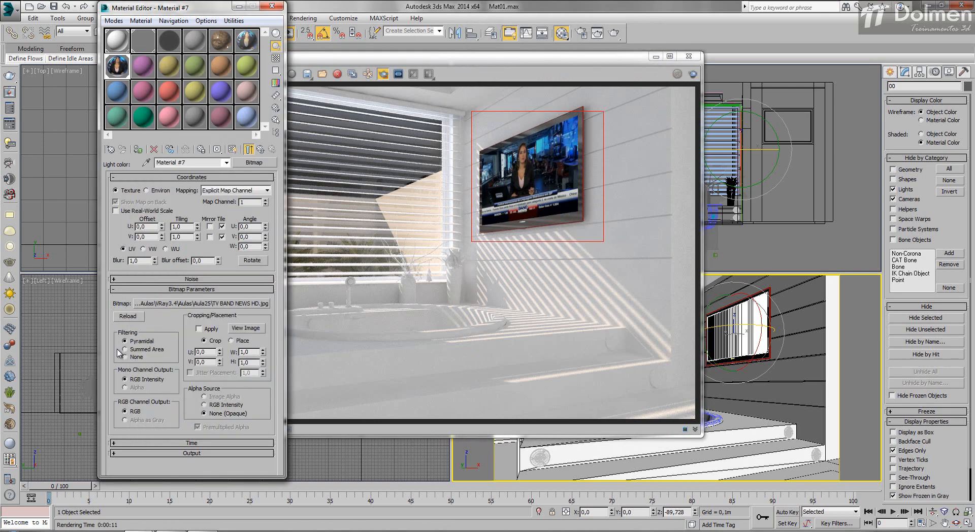
{"action": "left_click", "coordinate": [233, 149]}
{"action": "left_click", "coordinate": [261, 149]}
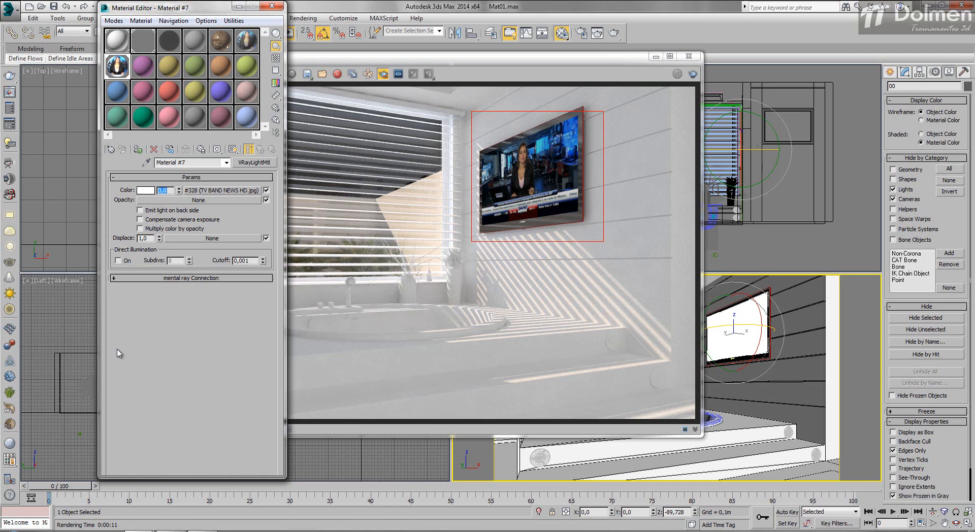
{"action": "double_click", "coordinate": [117, 66]}
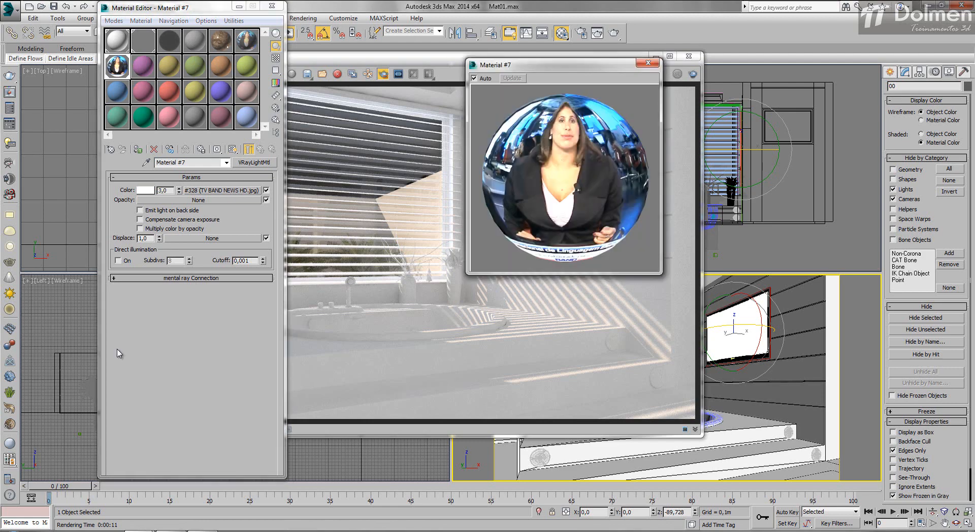
{"action": "left_click", "coordinate": [648, 63]}
{"action": "key", "text": "shift+q"}
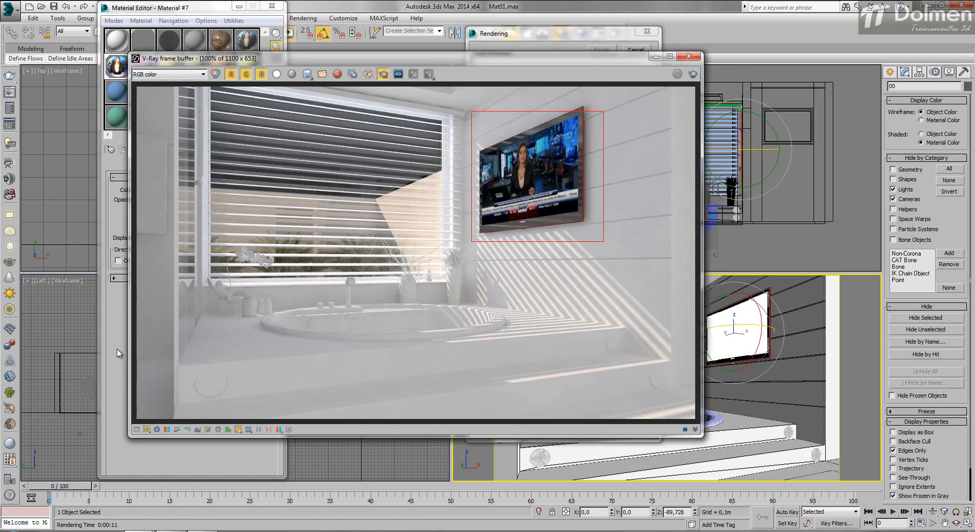
{"action": "key", "text": "shift+q"}
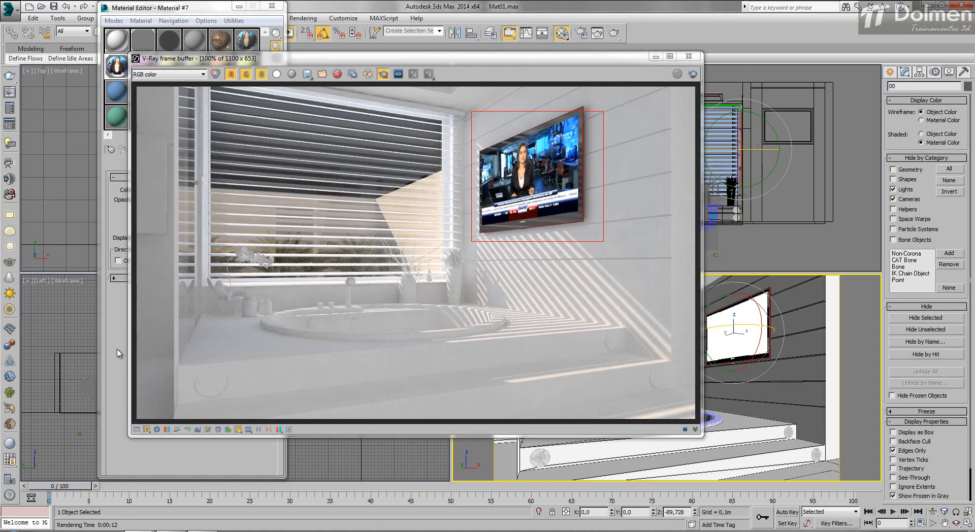
{"action": "left_click", "coordinate": [688, 57]}
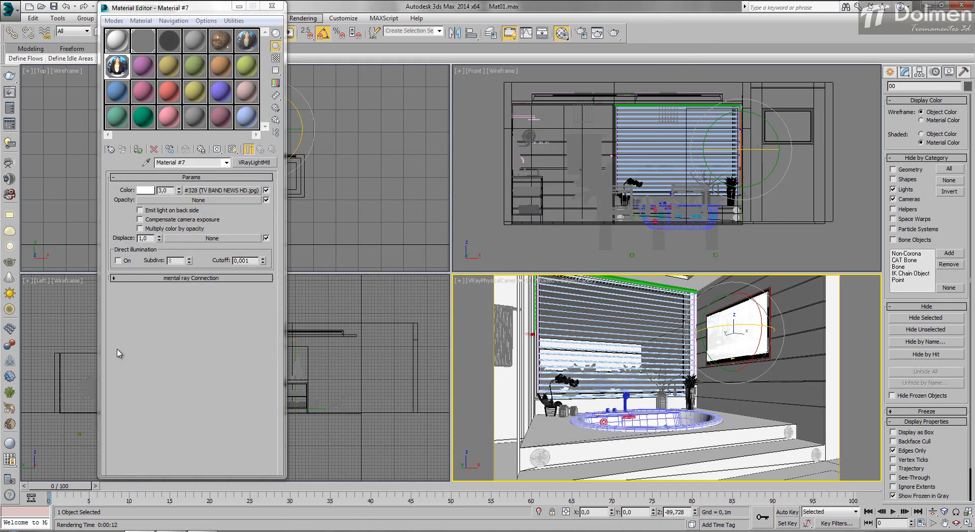
- Clone the TV screen object as a single copy, shifted very slightly along X toward the room
{"action": "left_click", "coordinate": [272, 6]}
{"action": "right_click", "coordinate": [228, 147]}
{"action": "key", "text": "z"}
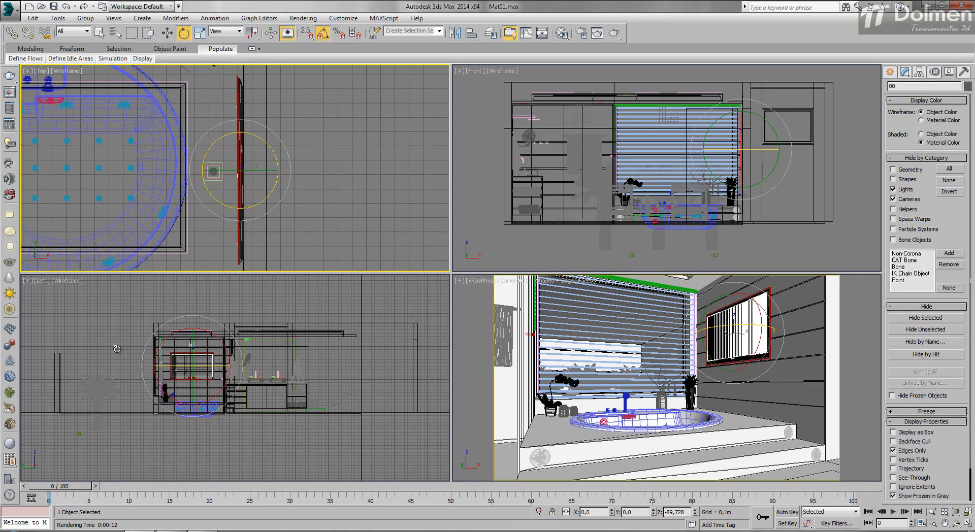
{"action": "scroll", "coordinate": [237, 164], "scroll_direction": "up", "scroll_amount": 5}
{"action": "key", "text": "w"}
{"action": "scroll", "coordinate": [241, 182], "scroll_direction": "up", "scroll_amount": 11}
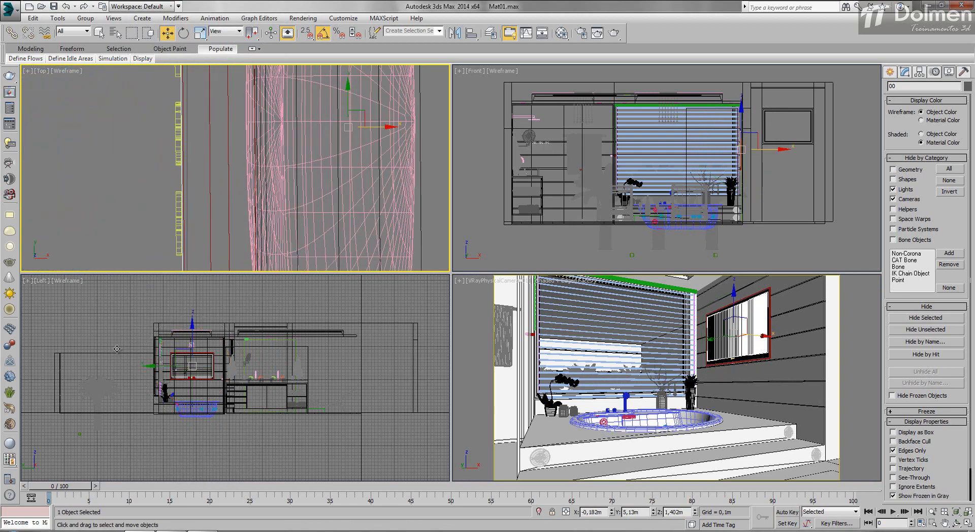
{"action": "mouse_move", "coordinate": [378, 126]}
{"action": "left_mouse_down", "text": "shift"}
{"action": "mouse_move", "coordinate": [339, 127]}
{"action": "mouse_move", "coordinate": [358, 127]}
{"action": "mouse_move", "coordinate": [346, 127]}
{"action": "left_mouse_up", "text": "shift"}
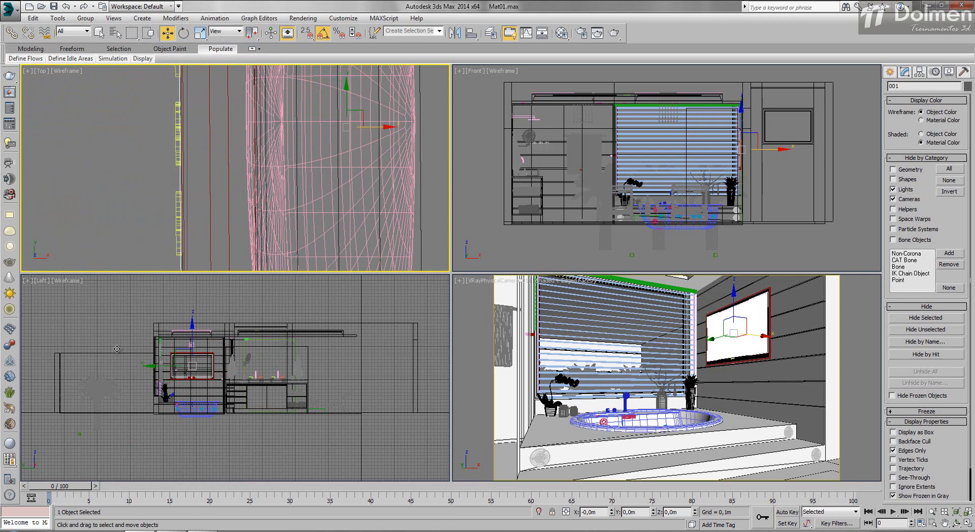
{"action": "left_click_drag", "start_coordinate": [117, 349], "coordinate": [118, 354], "text": "shift"}
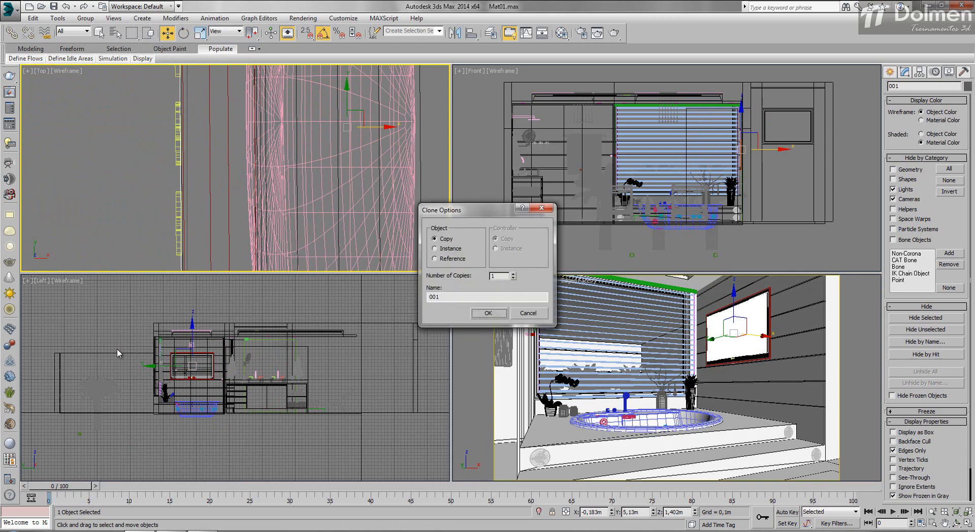
{"action": "key", "text": "Return"}
- Set the diffuse color of VRayMtl Material #8 to black and its reflection color to white
{"action": "key", "text": "m"}
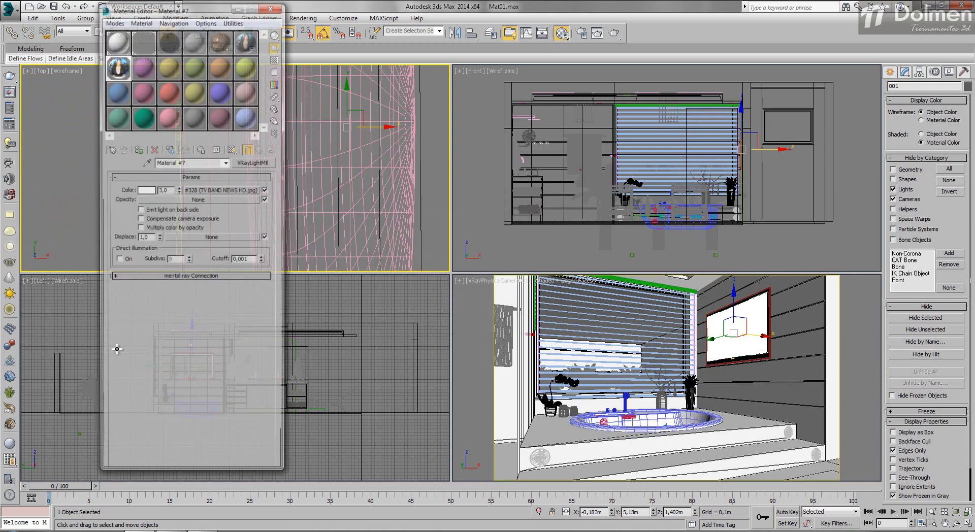
{"action": "key", "text": "Right"}
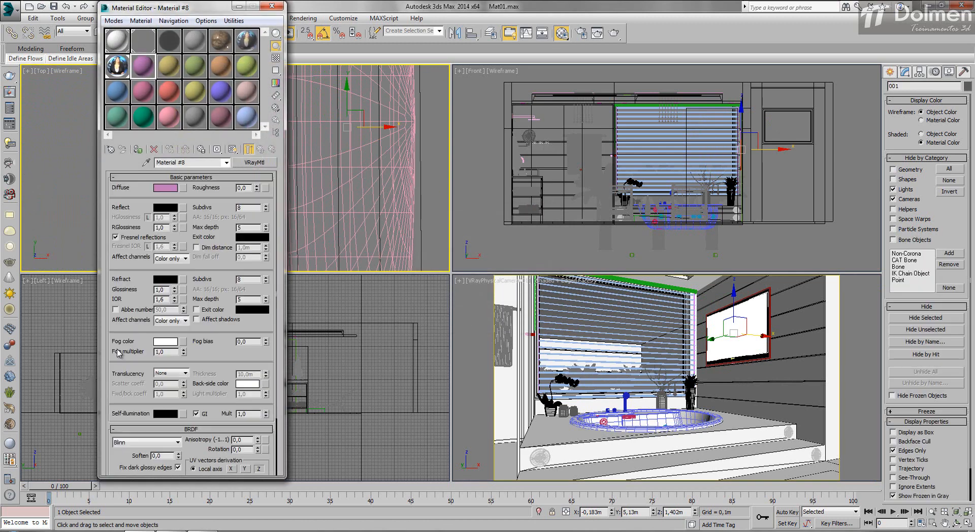
{"action": "left_click", "coordinate": [165, 187]}
{"action": "left_click_drag", "start_coordinate": [290, 81], "coordinate": [252, 141]}
{"action": "left_click_drag", "start_coordinate": [292, 69], "coordinate": [292, 64]}
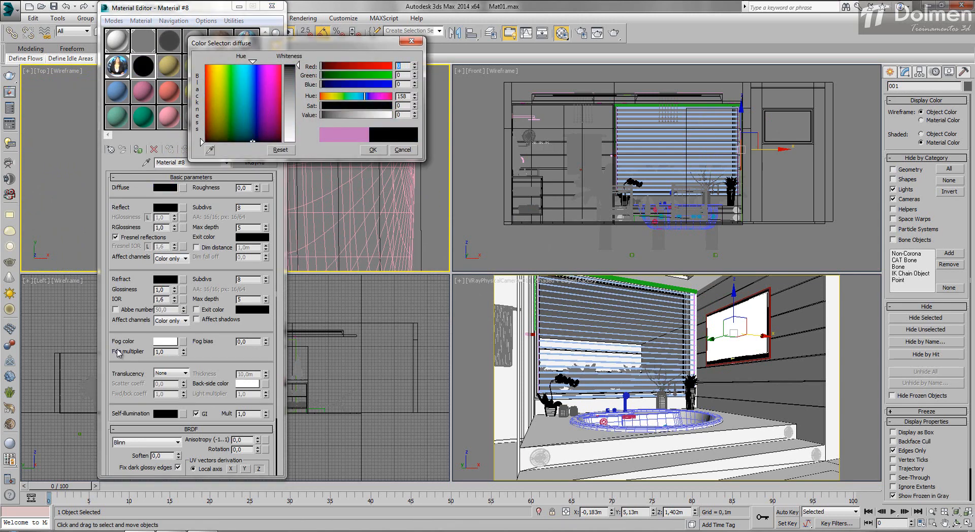
{"action": "left_click", "coordinate": [372, 150]}
{"action": "left_click", "coordinate": [165, 207]}
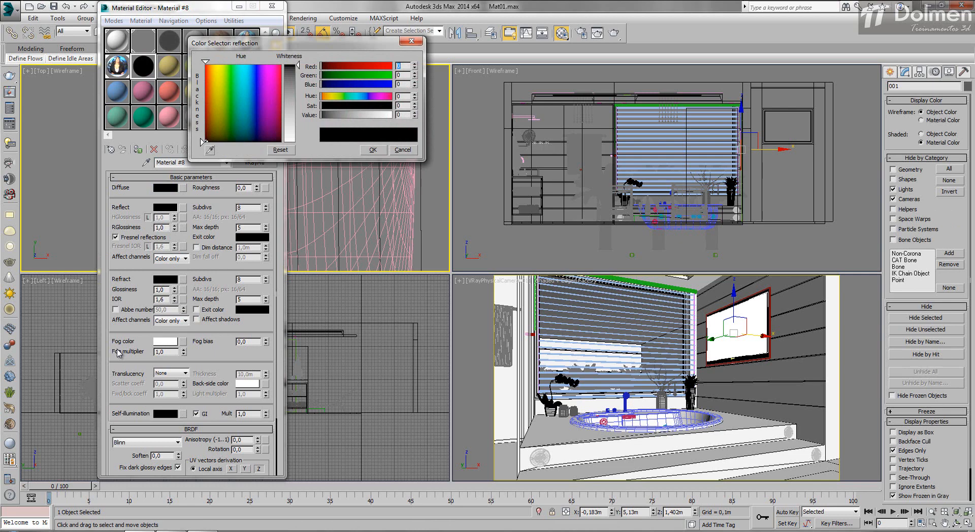
{"action": "left_click_drag", "start_coordinate": [292, 65], "coordinate": [292, 142]}
{"action": "left_click", "coordinate": [372, 149]}
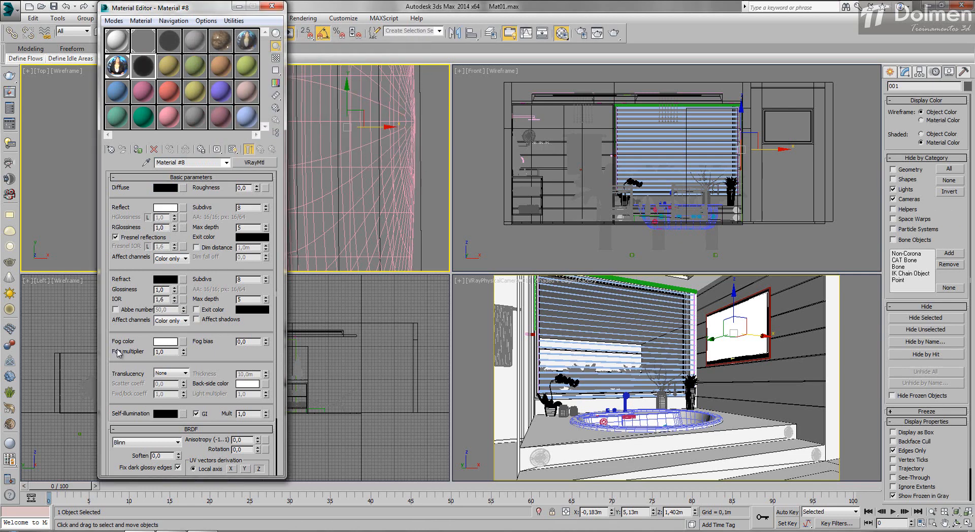
- Set Material #8's refraction to white with Affect shadows enabled, and assign the material to the copied TV screen
{"action": "left_click", "coordinate": [165, 279]}
{"action": "left_click_drag", "start_coordinate": [292, 65], "coordinate": [292, 142]}
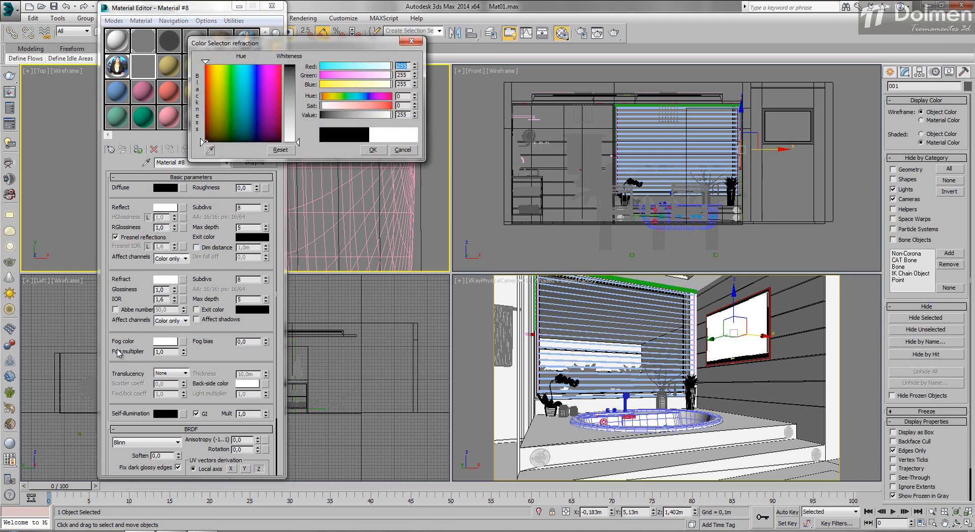
{"action": "left_click", "coordinate": [373, 149]}
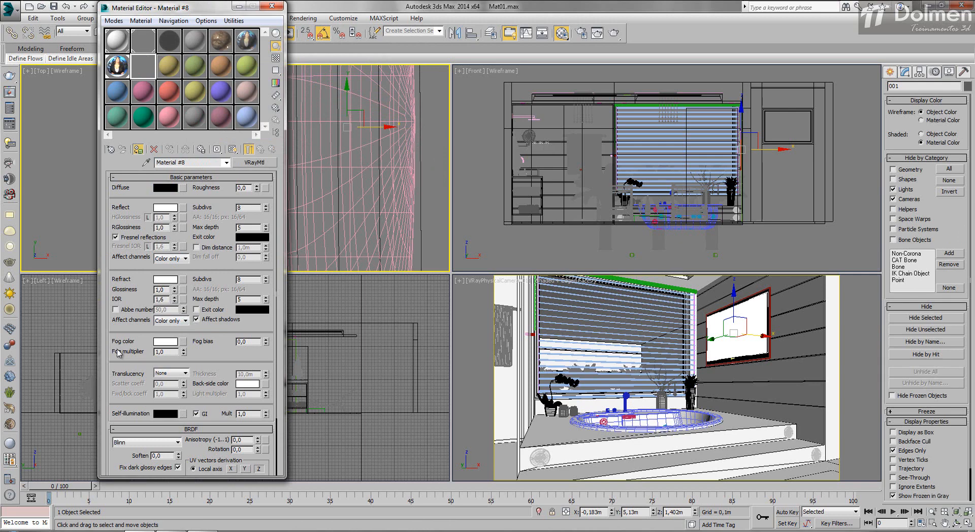
- Turn off region rendering and render the full camera view to check the glass in front of the TV
{"action": "key", "text": "shift+q"}
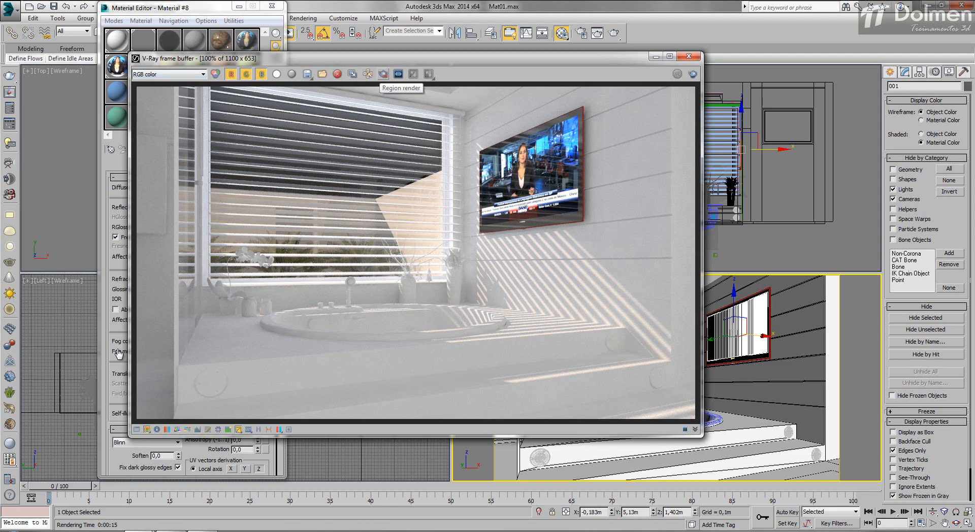
{"action": "mouse_move", "coordinate": [386, 58]}
{"action": "left_mouse_down"}
{"action": "mouse_move", "coordinate": [593, 37]}
{"action": "mouse_move", "coordinate": [569, 44]}
{"action": "left_mouse_up"}
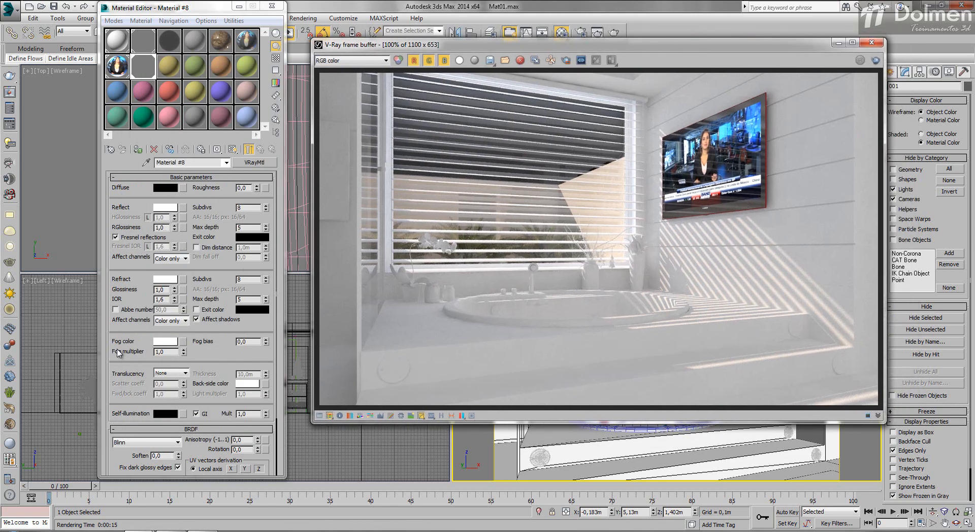
{"action": "left_click", "coordinate": [871, 42]}
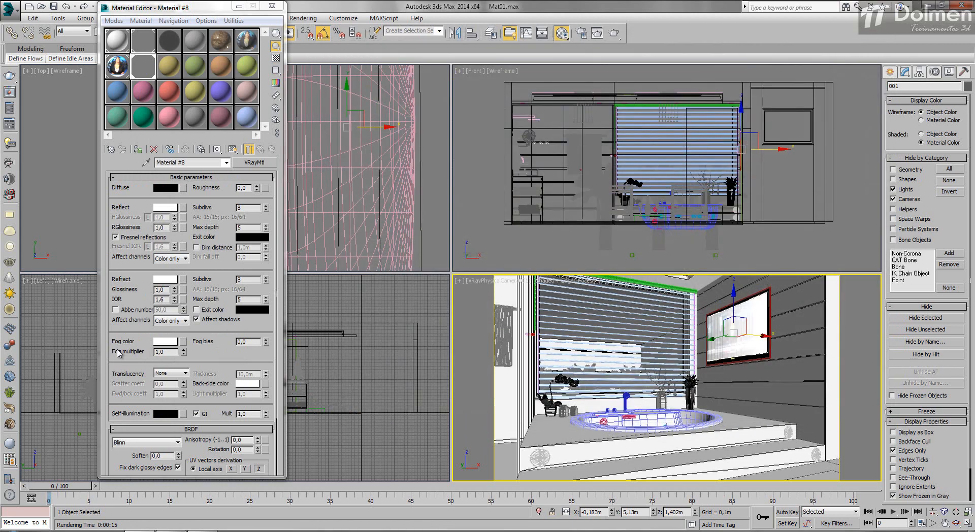
{"action": "left_click", "coordinate": [272, 5]}
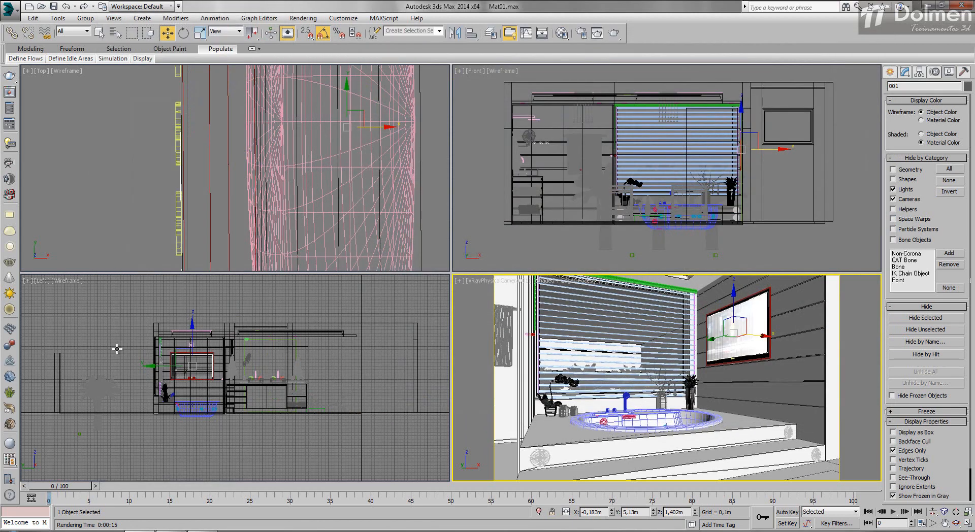
- Unhide the scene's lights and cameras and disable VRaySun001
{"action": "scroll", "coordinate": [235, 168], "scroll_direction": "down", "scroll_amount": 15}
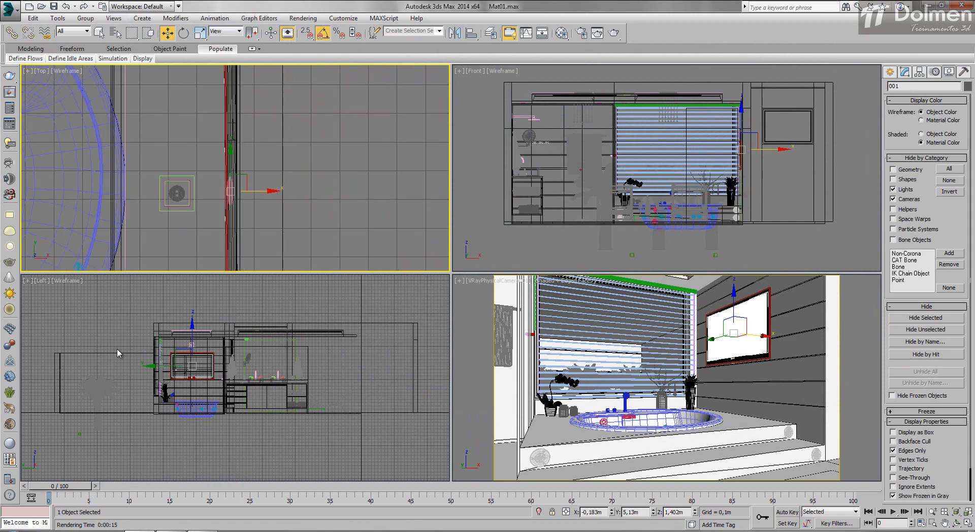
{"action": "scroll", "coordinate": [227, 190], "scroll_direction": "down", "scroll_amount": 9}
{"action": "middle_click_drag", "start_coordinate": [226, 190], "coordinate": [318, 180]}
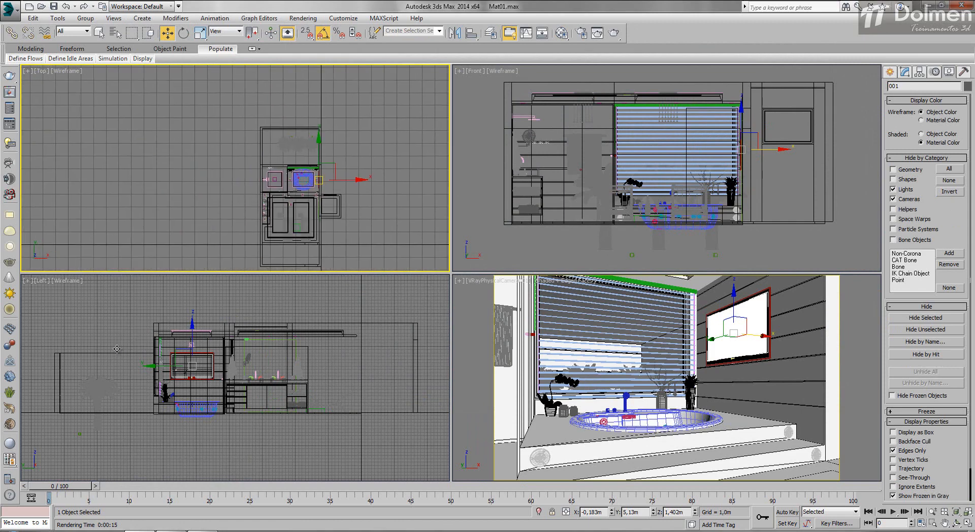
{"action": "key", "text": "1"}
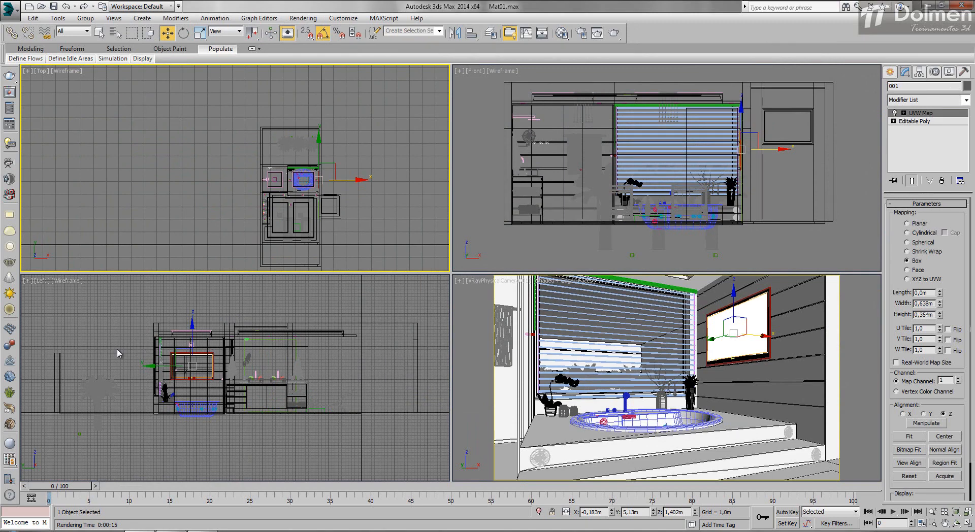
{"action": "key", "text": "2"}
{"action": "key", "text": "shift+c"}
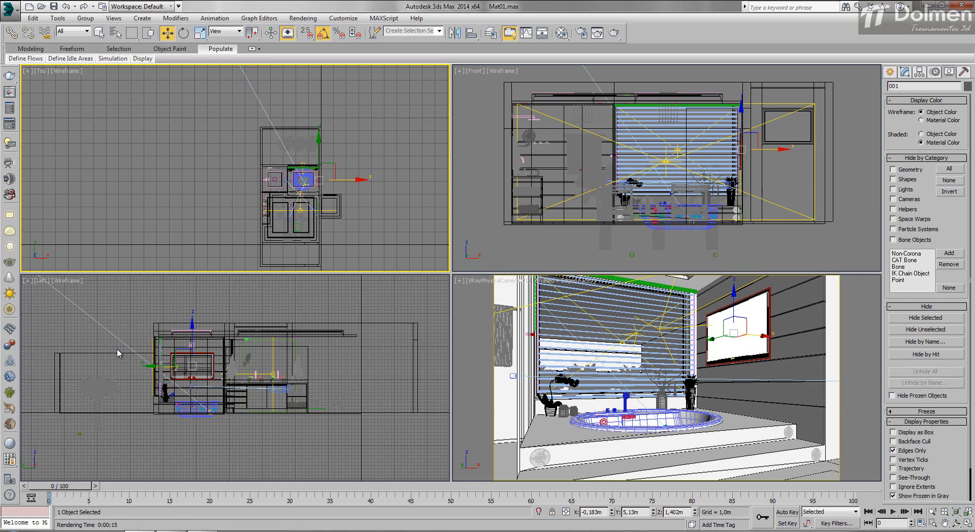
{"action": "scroll", "coordinate": [118, 352], "scroll_direction": "down", "scroll_amount": 5}
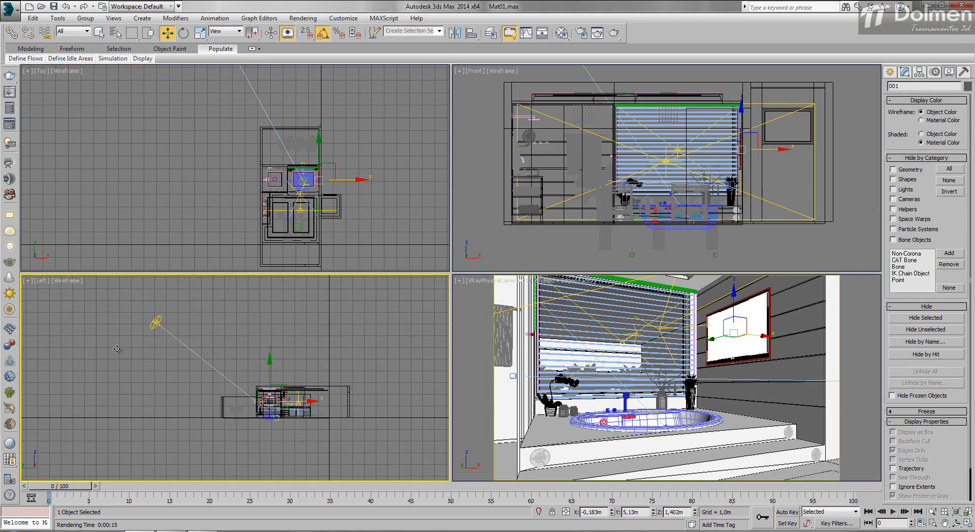
{"action": "left_click", "coordinate": [116, 349]}
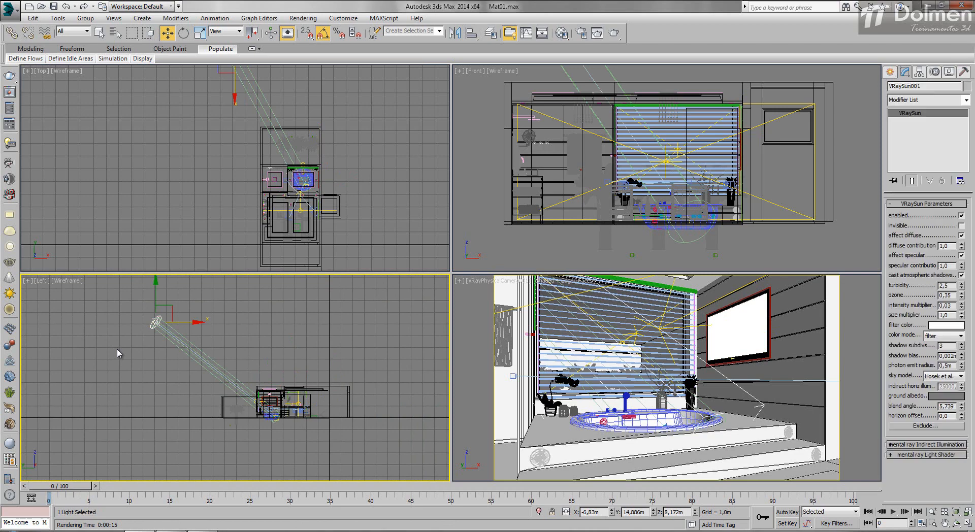
{"action": "scroll", "coordinate": [320, 206], "scroll_direction": "up", "scroll_amount": 8}
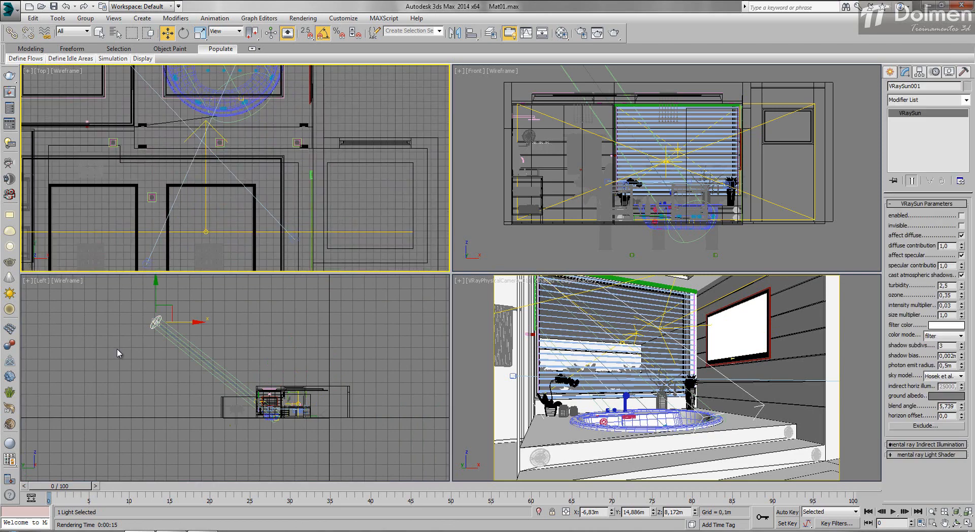
- Set the multiplier of the window light VRayLight004 to 1,0 and render the camera view
{"action": "left_click", "coordinate": [320, 232]}
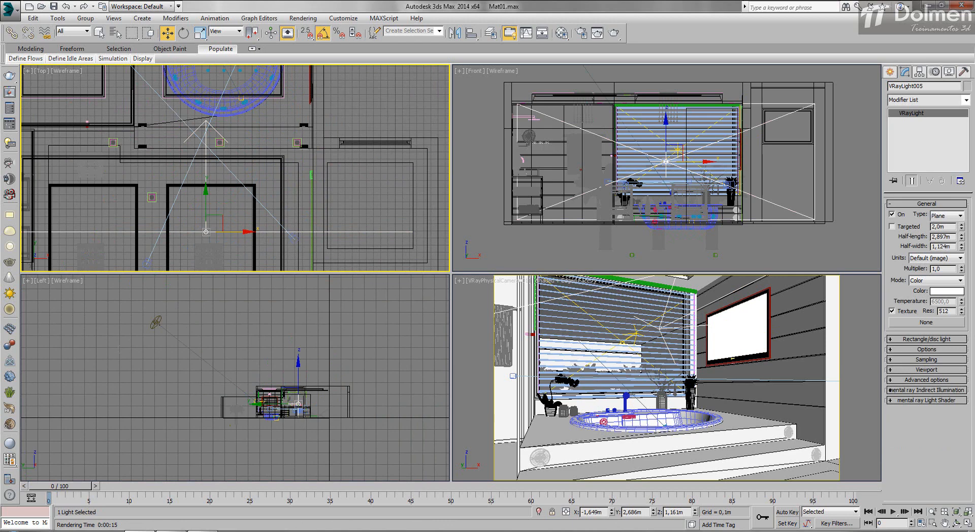
{"action": "middle_click_drag", "start_coordinate": [223, 91], "coordinate": [231, 249]}
{"action": "left_click", "coordinate": [230, 131]}
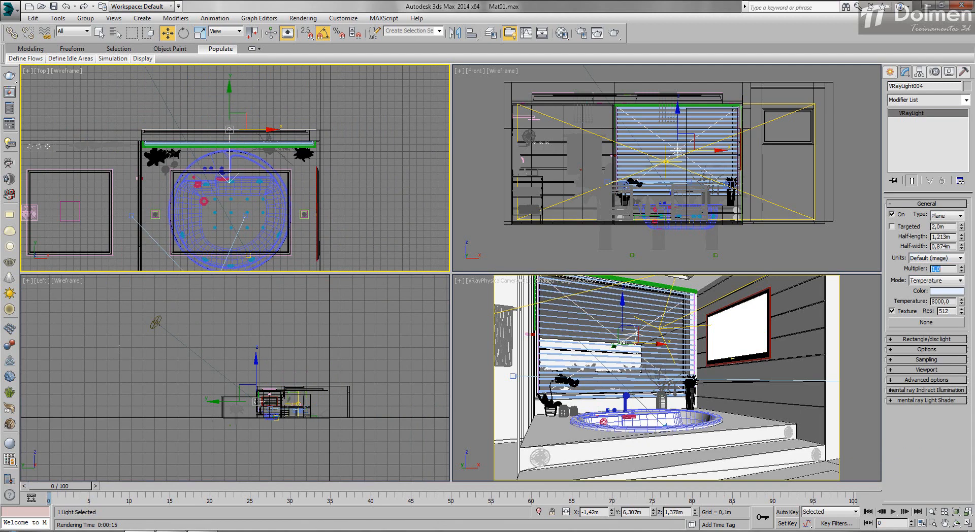
{"action": "middle_click_drag", "start_coordinate": [228, 244], "coordinate": [243, 77]}
{"action": "scroll", "coordinate": [242, 76], "scroll_direction": "down", "scroll_amount": 3}
{"action": "left_click", "coordinate": [205, 162]}
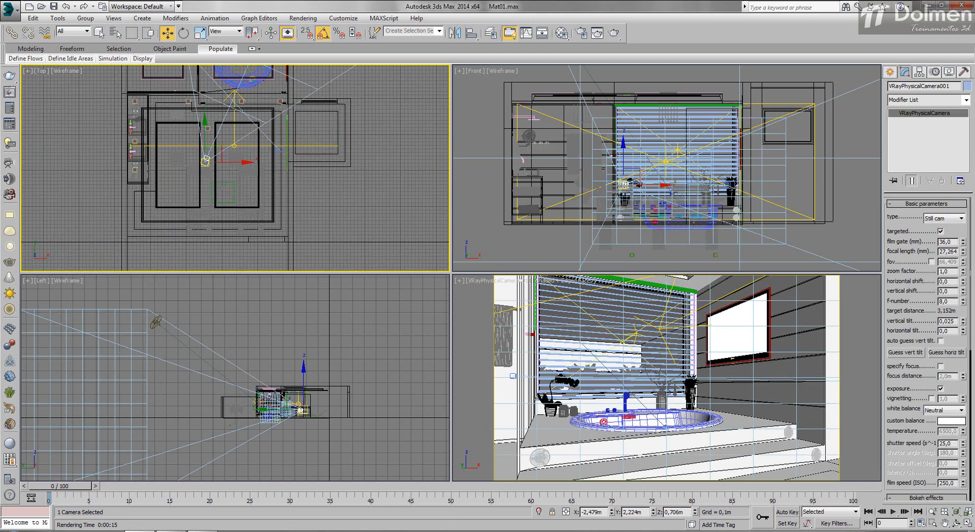
{"action": "key", "text": "shift+q"}
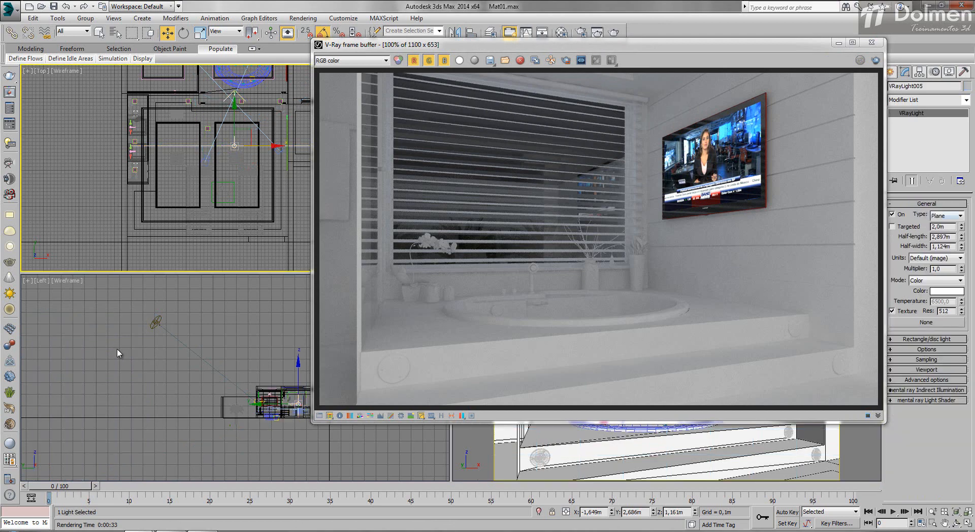
- Turn off VRayLight005 and render the full camera view
{"action": "key", "text": "shift+q"}
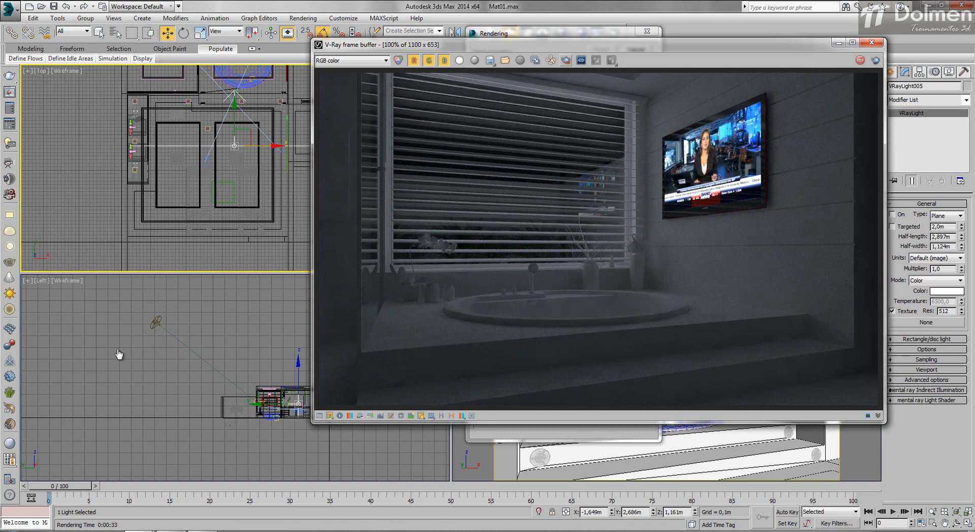
- Restrict rendering to a region over the window, bathtub and TV, and re-render it with Material #7's multiplier at 3,0
{"action": "mouse_move", "coordinate": [773, 89]}
{"action": "left_mouse_down"}
{"action": "mouse_move", "coordinate": [567, 270]}
{"action": "mouse_move", "coordinate": [362, 361]}
{"action": "mouse_move", "coordinate": [320, 356]}
{"action": "left_mouse_up"}
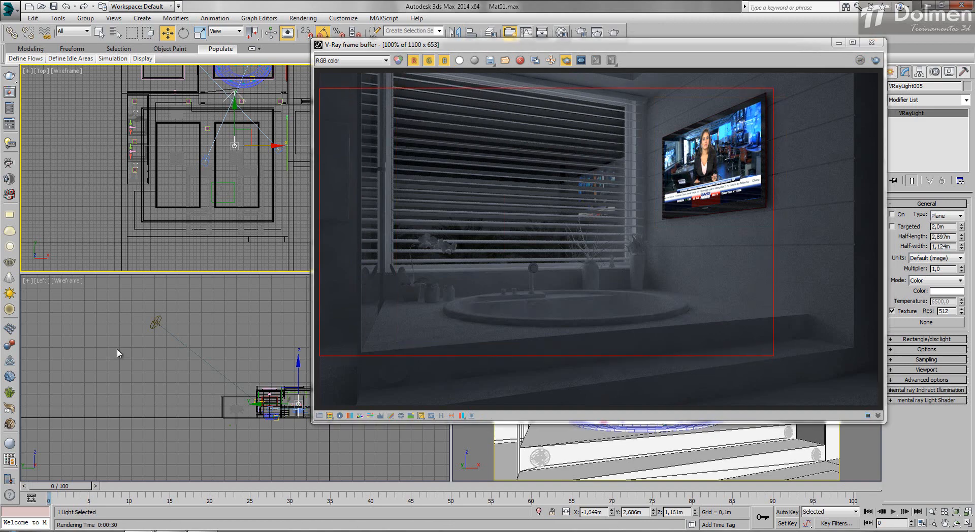
{"action": "key", "text": "m"}
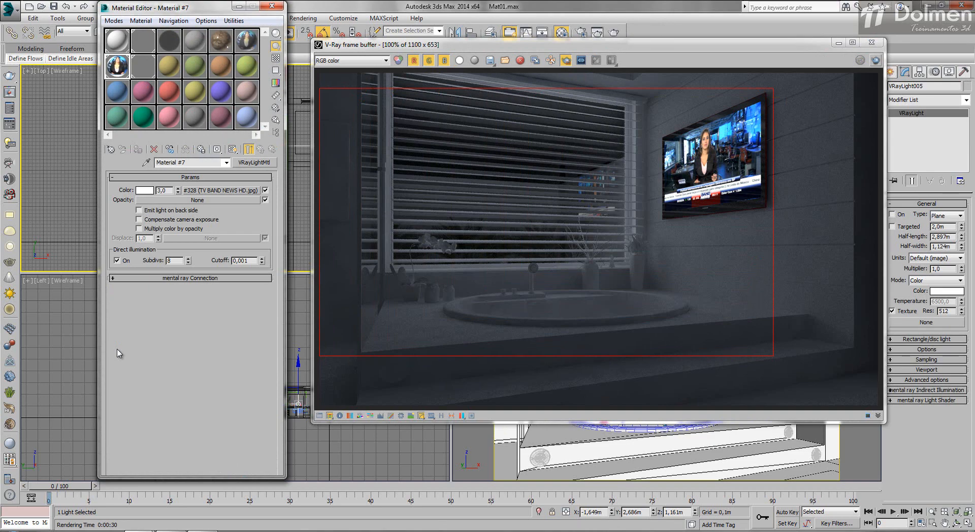
{"action": "key", "text": "shift+q"}
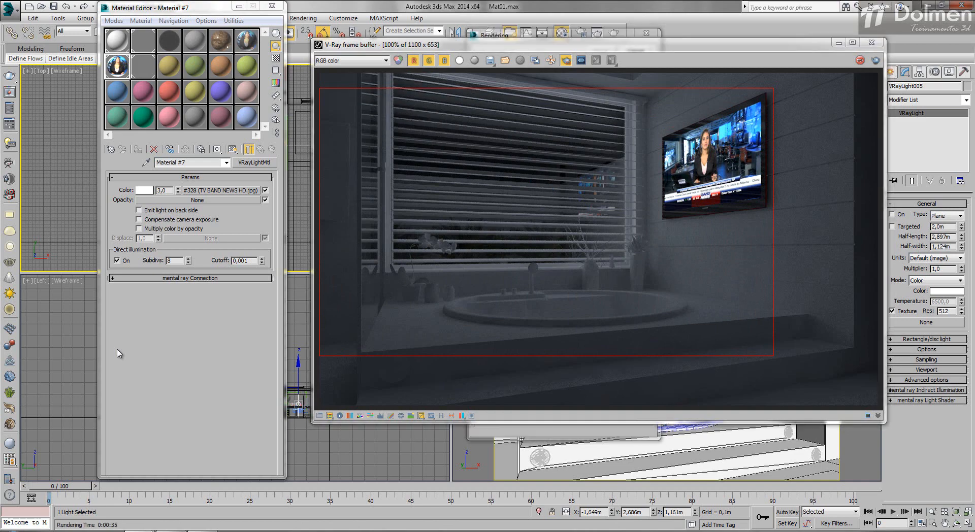
- Set the multiplier of the TV image material, Material #7, to 2,0
{"action": "left_click", "coordinate": [118, 349]}
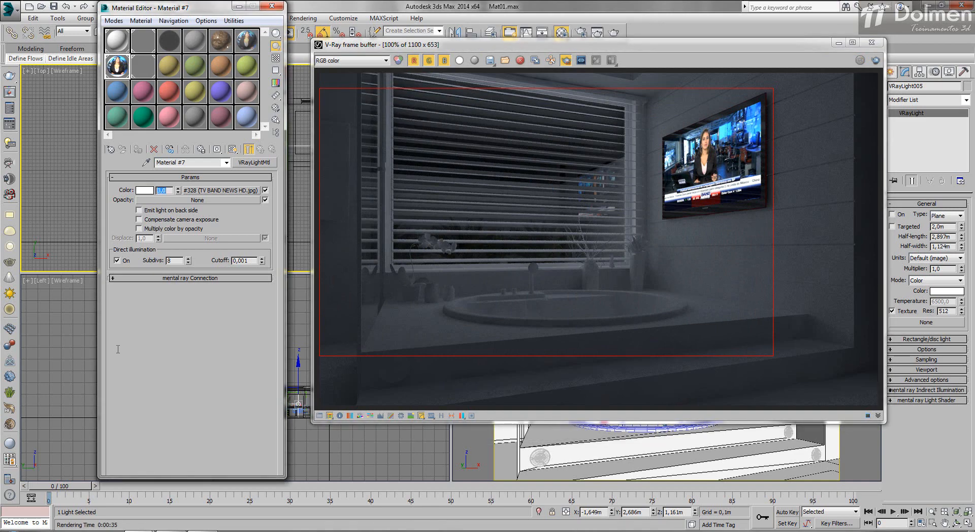
{"action": "type", "text": "2"}
{"action": "key", "text": "Return"}
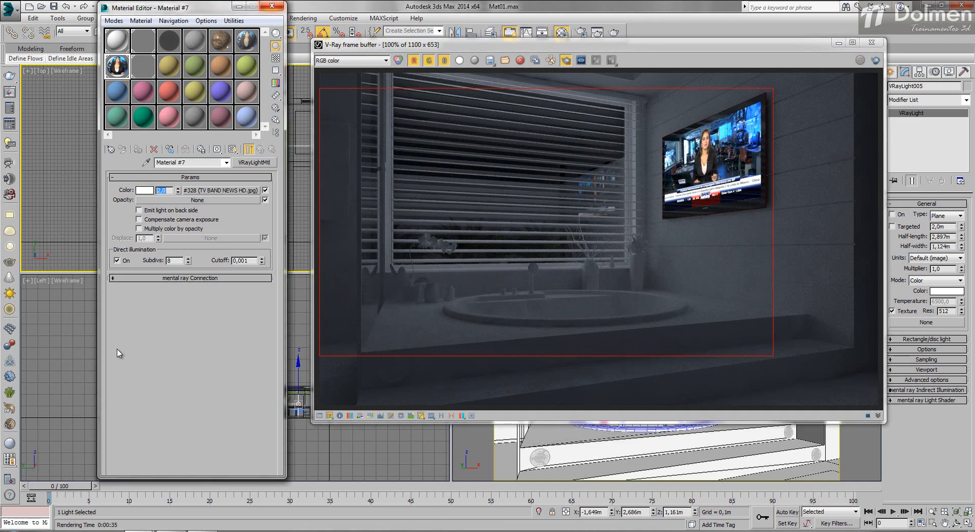
{"action": "key", "text": "m"}
- Draw a plane VRayLight over the TV screen in the Left view, with half-length about 0,612 m and half-width about 0,371 m
{"action": "left_click", "coordinate": [839, 43]}
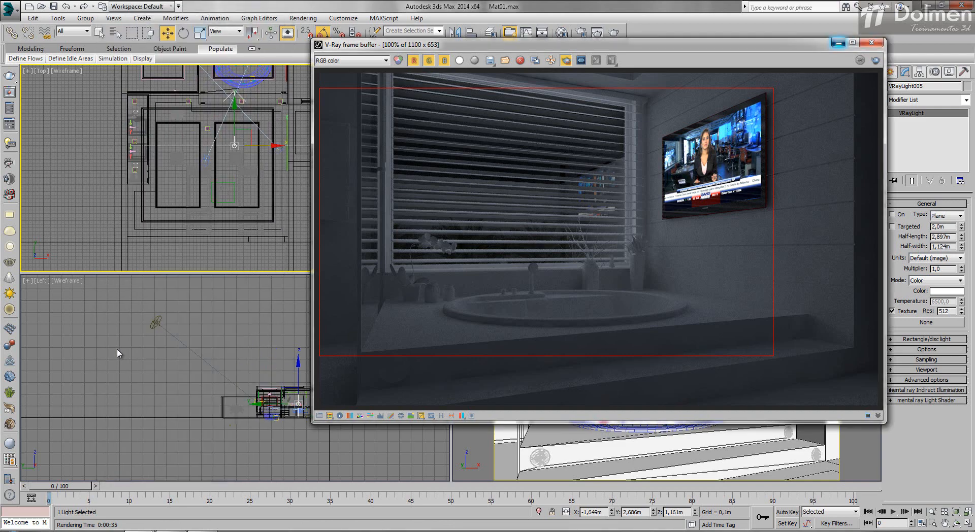
{"action": "left_click", "coordinate": [889, 73]}
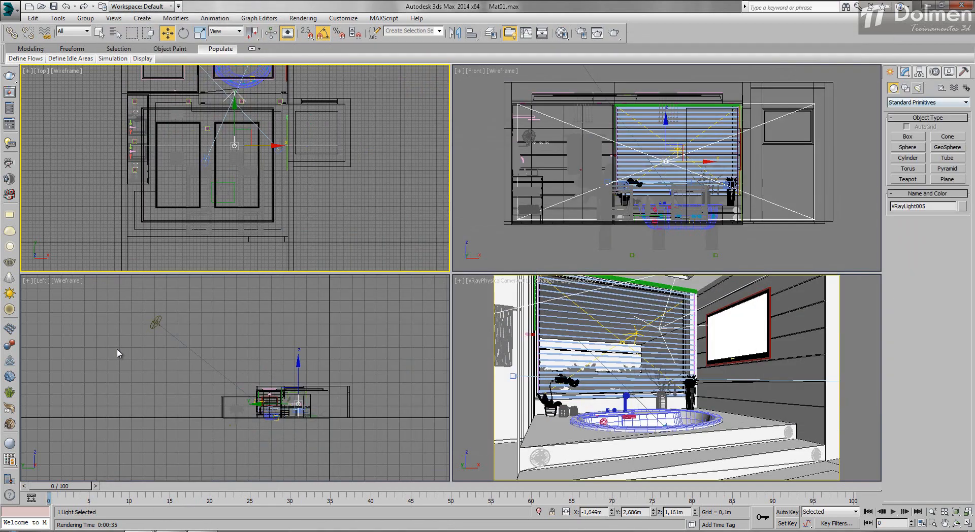
{"action": "left_click", "coordinate": [917, 88]}
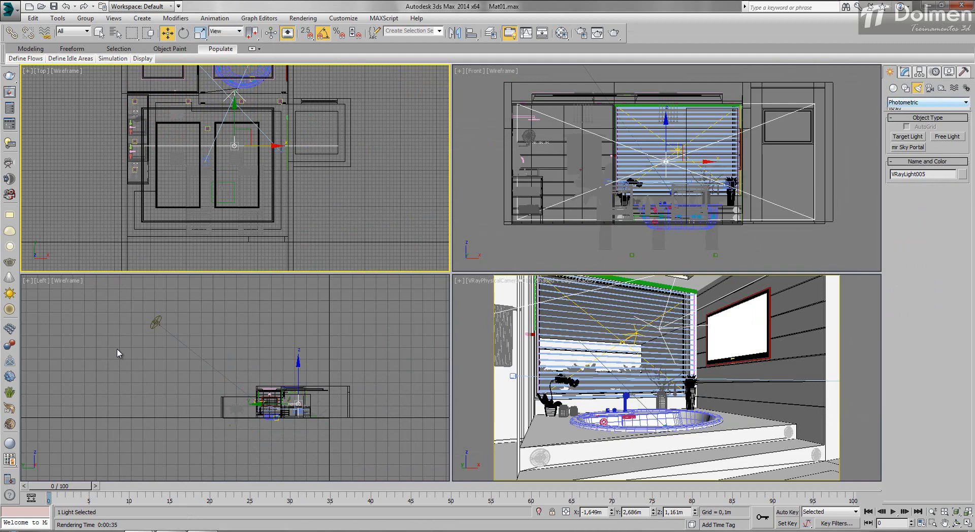
{"action": "left_click", "coordinate": [927, 102]}
{"action": "left_click", "coordinate": [909, 131]}
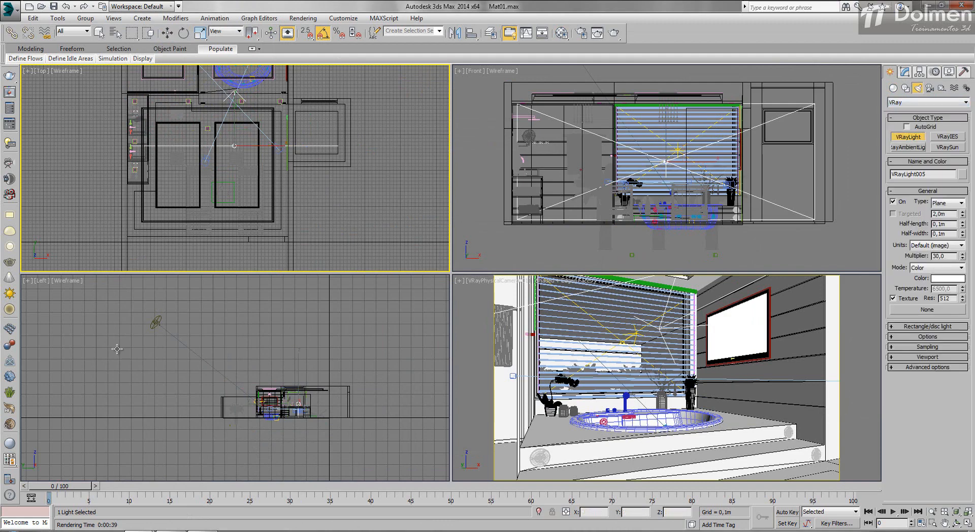
{"action": "scroll", "coordinate": [117, 349], "scroll_direction": "up", "scroll_amount": 10}
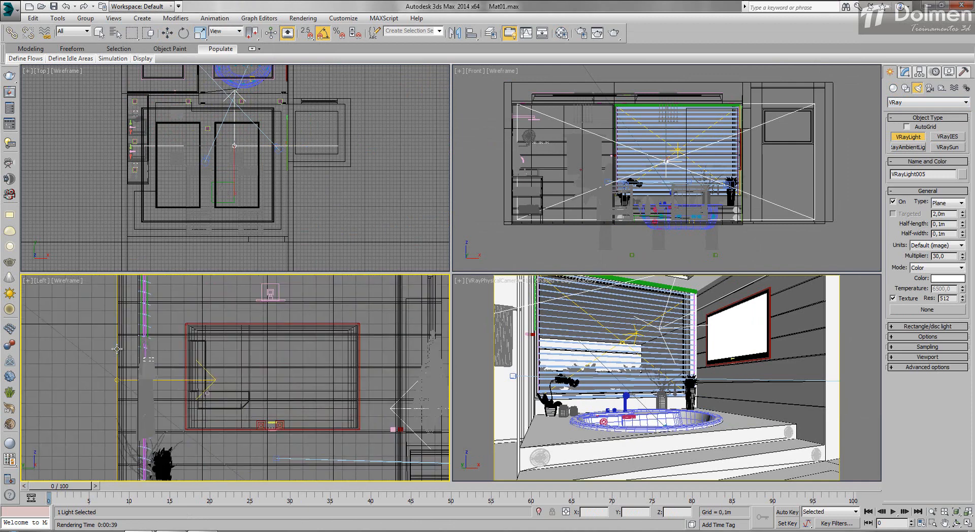
{"action": "mouse_move", "coordinate": [192, 327]}
{"action": "left_mouse_down"}
{"action": "mouse_move", "coordinate": [355, 401]}
{"action": "mouse_move", "coordinate": [354, 426]}
{"action": "left_mouse_up"}
- Rotate the new TV light to face the bathtub and move it just in front of the TV screen in the Top view
{"action": "middle_click_drag", "start_coordinate": [305, 127], "coordinate": [304, 172]}
{"action": "scroll", "coordinate": [285, 100], "scroll_direction": "up", "scroll_amount": 6}
{"action": "key", "text": "e"}
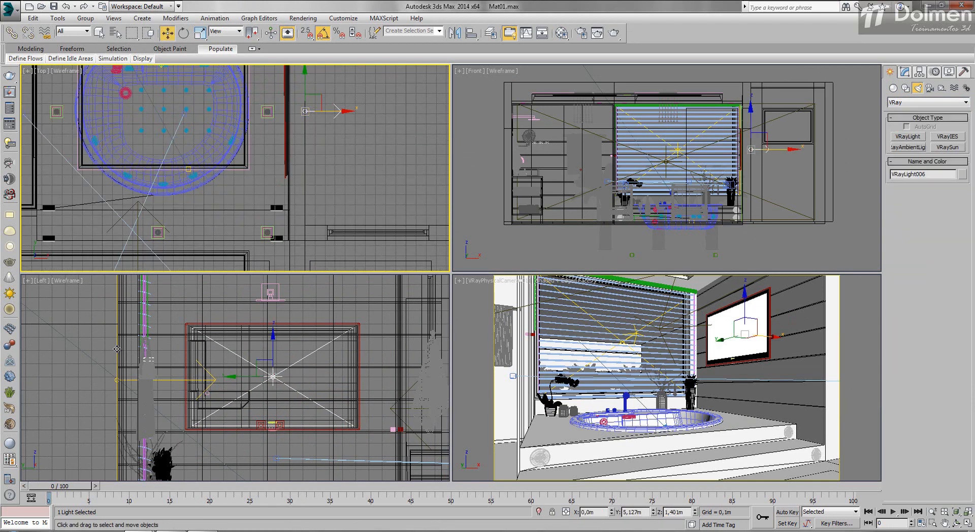
{"action": "left_click_drag", "start_coordinate": [255, 98], "coordinate": [231, 254]}
{"action": "key", "text": "w"}
{"action": "left_click_drag", "start_coordinate": [315, 111], "coordinate": [293, 112]}
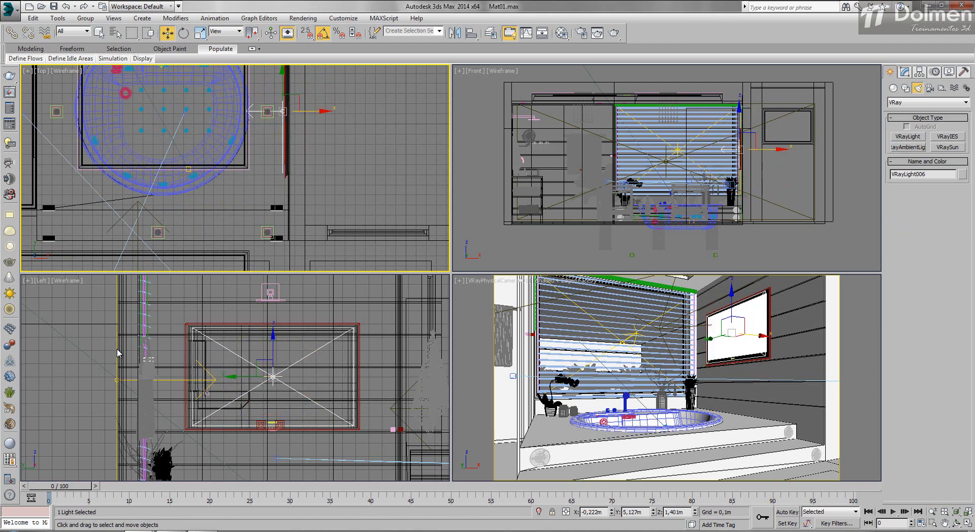
- Set the TV light's multiplier to 4,0 and its color mode to Temperature at 8500,0
{"action": "left_click", "coordinate": [905, 71]}
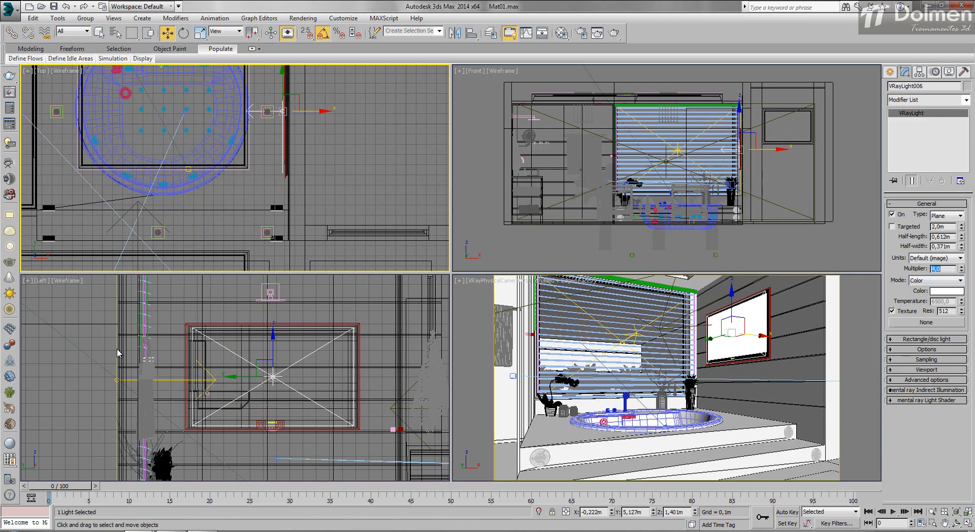
{"action": "left_click", "coordinate": [936, 280]}
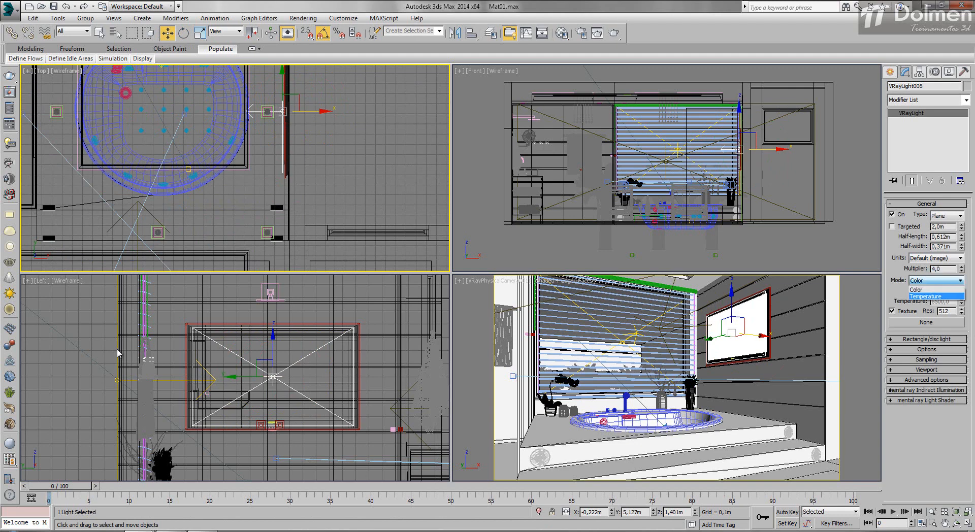
{"action": "left_click", "coordinate": [929, 295]}
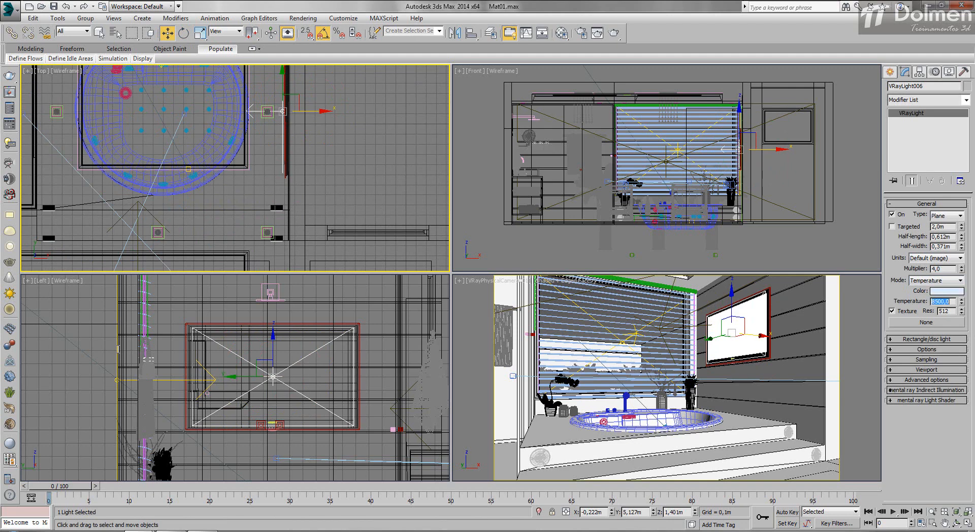
{"action": "key", "text": "Return"}
- Make the TV light invisible and render the region in the camera view
{"action": "key", "text": "shift+q"}
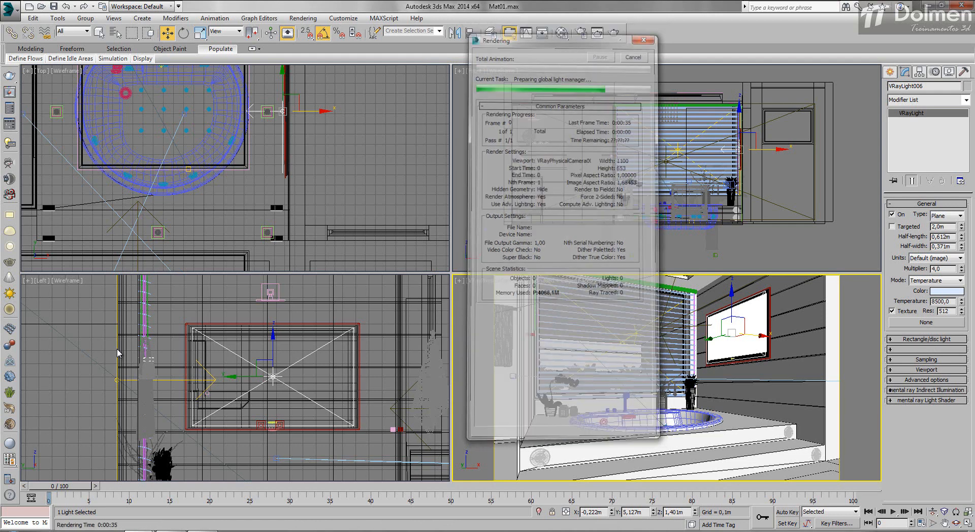
{"action": "left_click", "coordinate": [892, 392]}
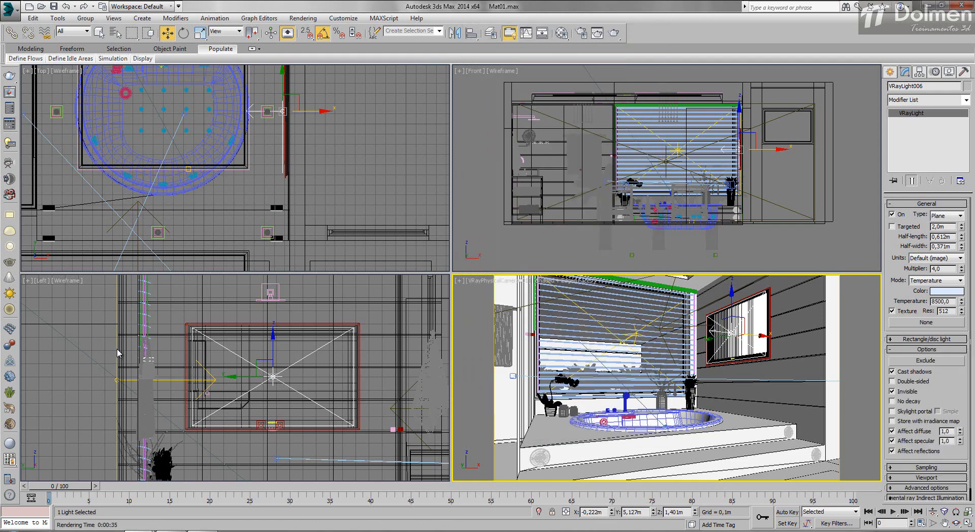
{"action": "left_click", "coordinate": [614, 33]}
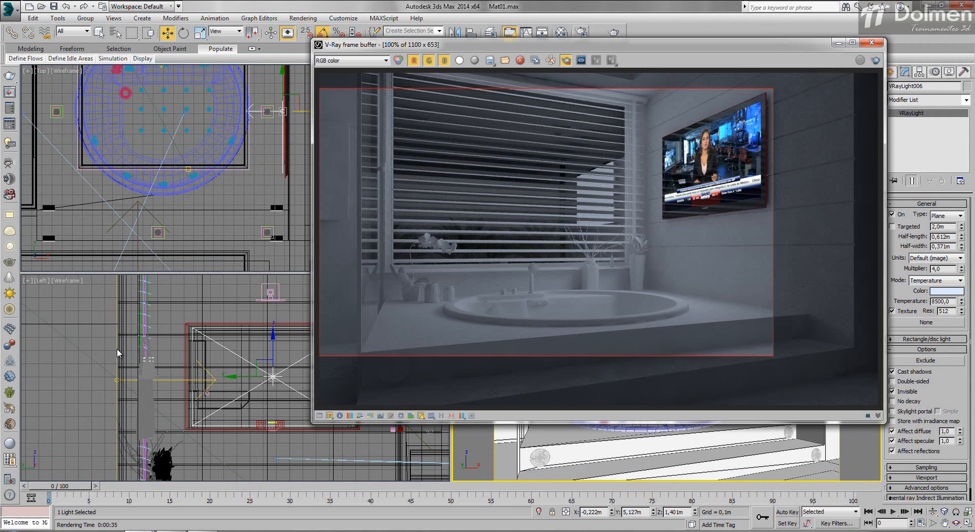
- Set the multiplier of the TV image material, Material #7, to 1,5
{"action": "key", "text": "m"}
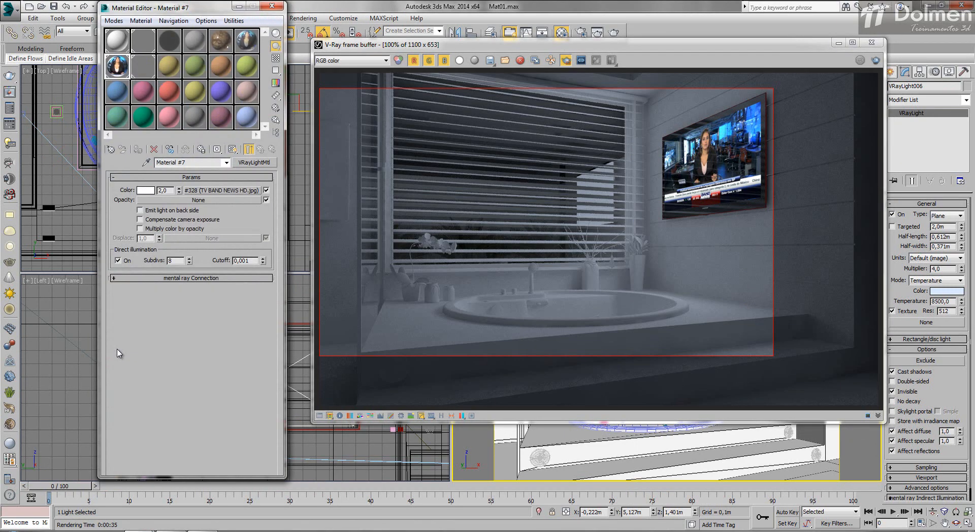
{"action": "double_click", "coordinate": [163, 190]}
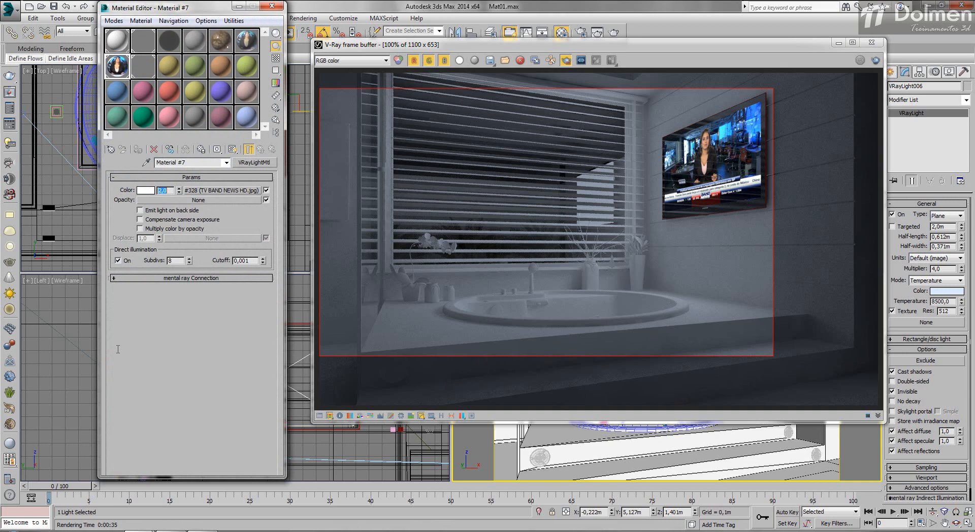
{"action": "type", "text": "1,5"}
{"action": "key", "text": "Return"}
{"action": "key", "text": "m"}
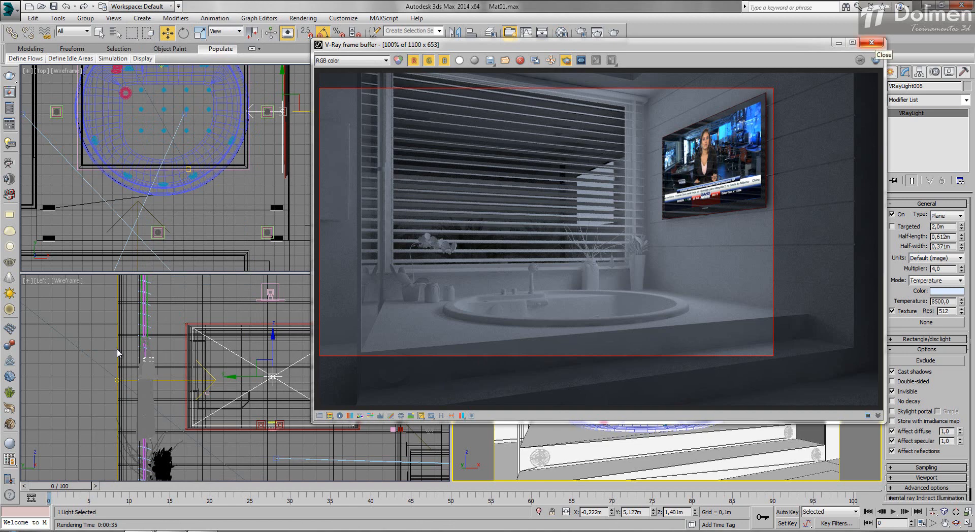
- Turn off region rendering and render the full camera view to check the TV lighting
{"action": "left_click", "coordinate": [567, 61]}
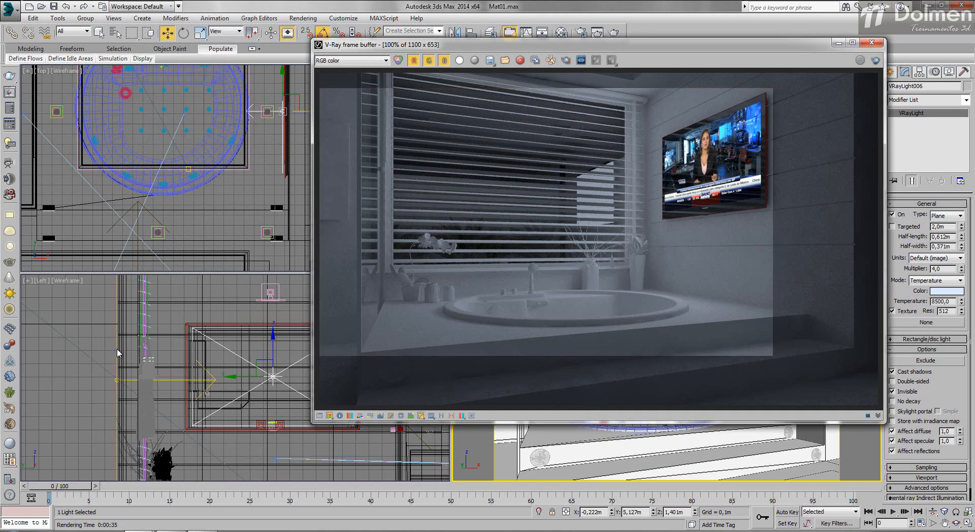
{"action": "left_click", "coordinate": [875, 60]}
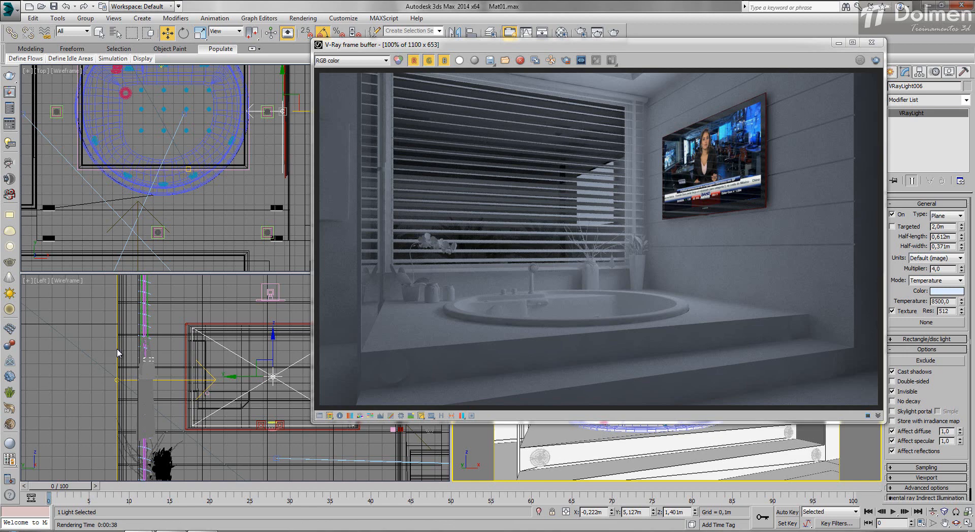
{"action": "left_click", "coordinate": [891, 73]}
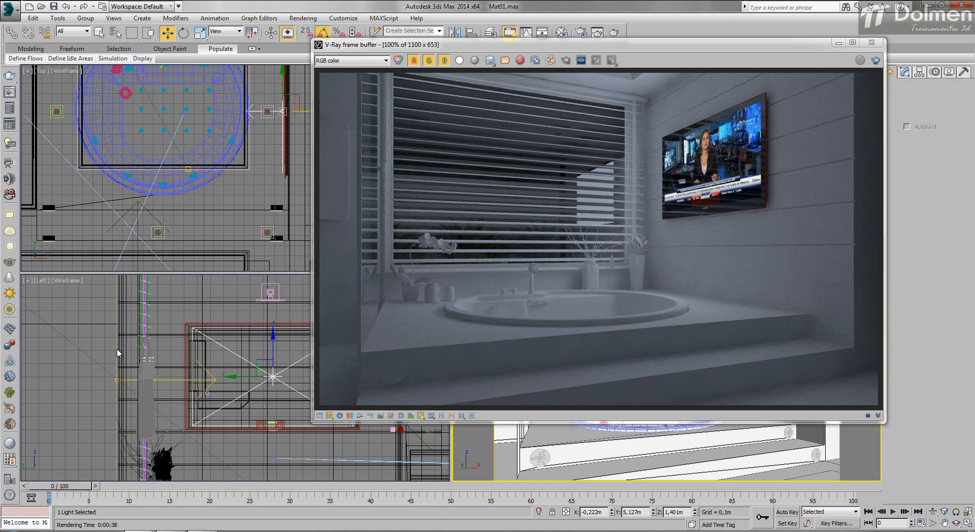
{"action": "left_click_drag", "start_coordinate": [660, 45], "coordinate": [533, 47]}
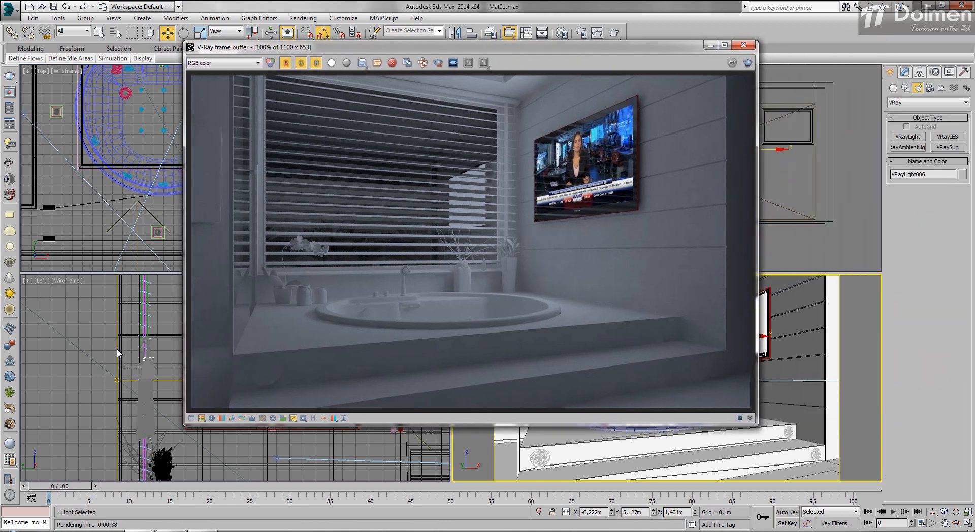